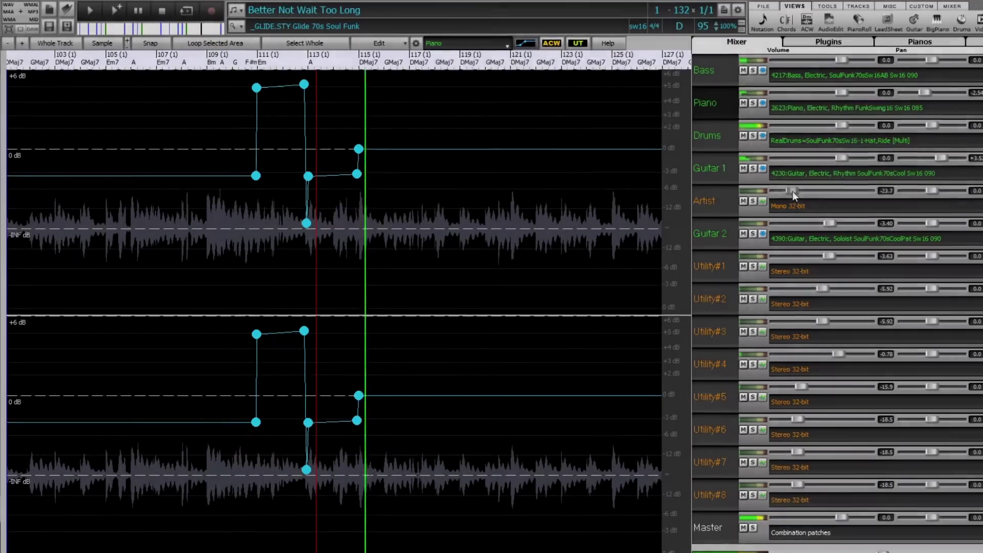
Adjust the volume of the Artist track in the mixer
{"action": "left_click_drag", "start_coordinate": [794, 193], "coordinate": [795, 192]}
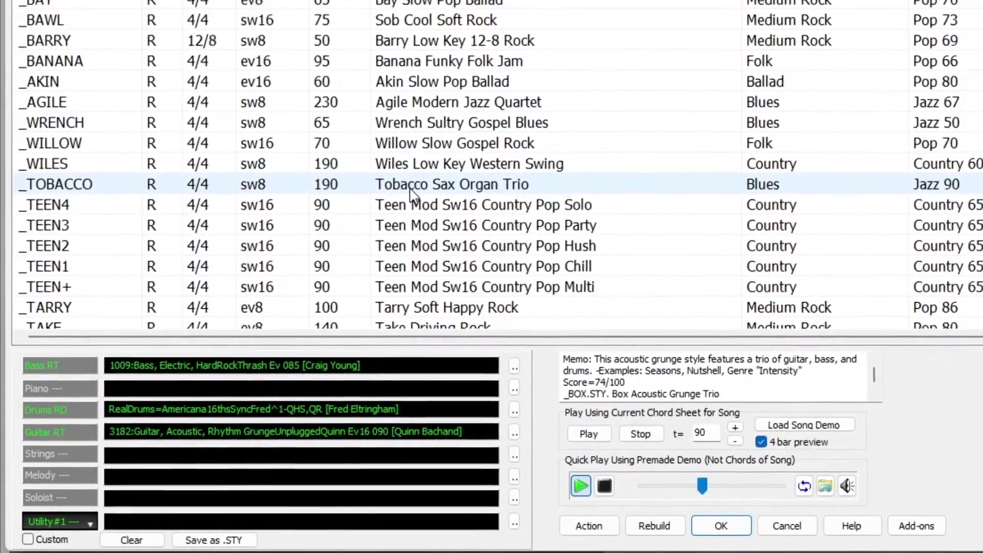
Audition several styles in the StylePicker, including Tobacco Sax Organ Trio, Spry Happy Acoustic Pop, Butter Smooth Fusion Soloist and a set 86 MIDI style
{"action": "left_click", "coordinate": [410, 193]}
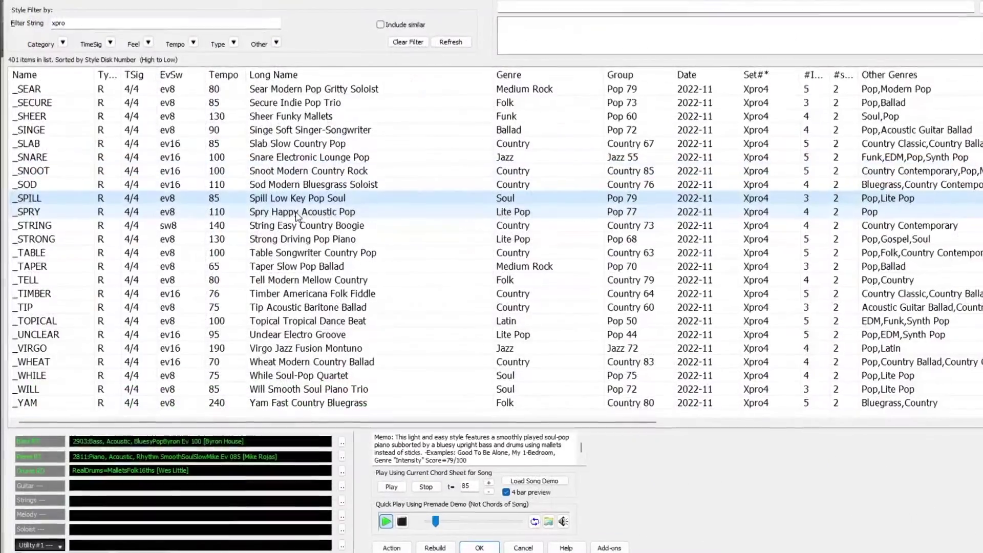
{"action": "left_click", "coordinate": [344, 209]}
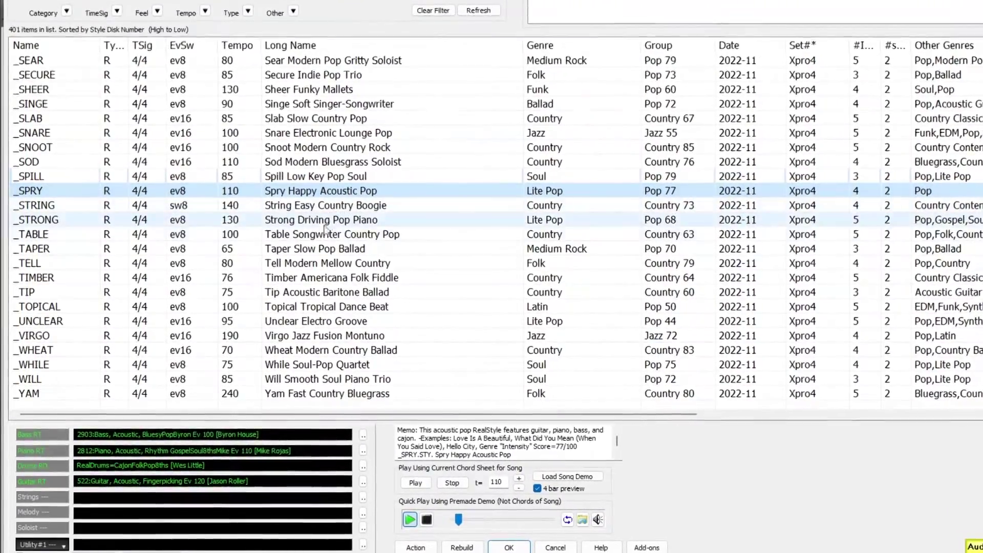
{"action": "left_click", "coordinate": [313, 246]}
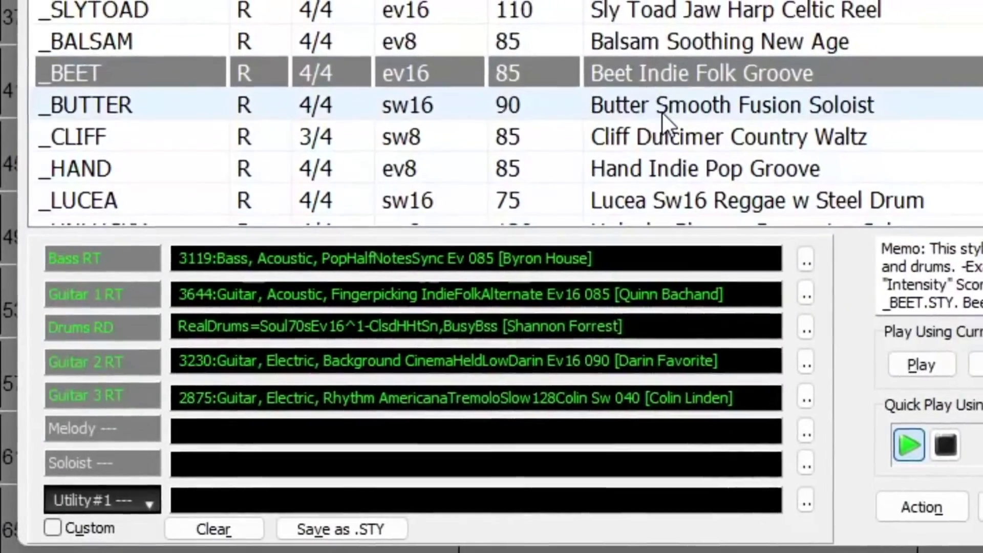
{"action": "left_click", "coordinate": [659, 113]}
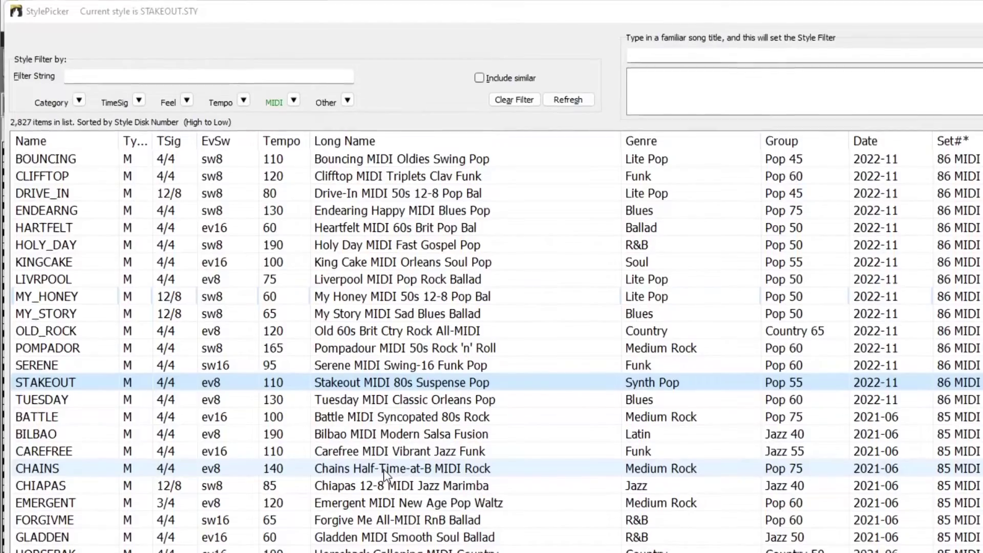
{"action": "left_click", "coordinate": [367, 394]}
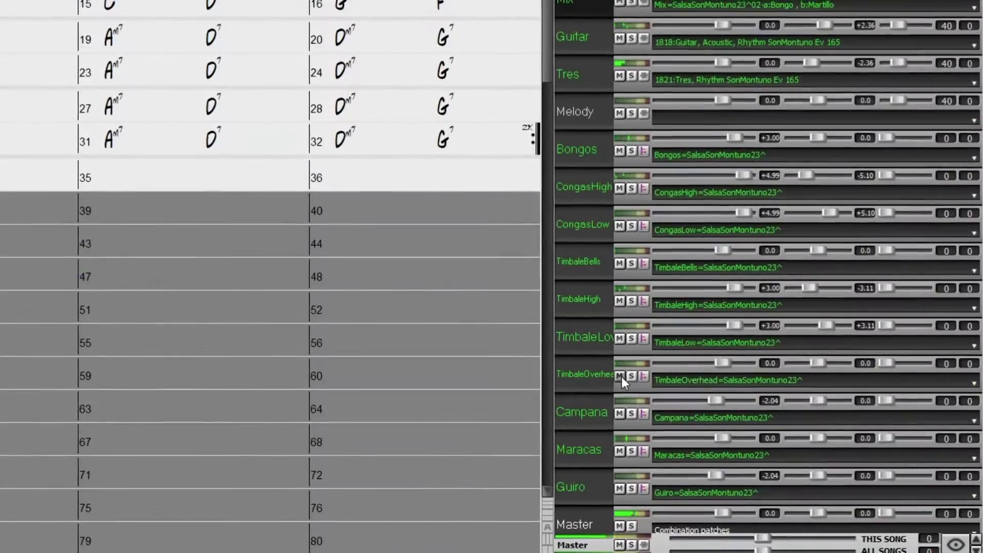
Solo the timbale, conga and bongo tracks one after another to hear them, and clear all solos
{"action": "left_click", "coordinate": [635, 340]}
{"action": "left_click", "coordinate": [635, 303]}
{"action": "left_click", "coordinate": [635, 266]}
{"action": "left_click", "coordinate": [641, 235]}
{"action": "left_click", "coordinate": [641, 200]}
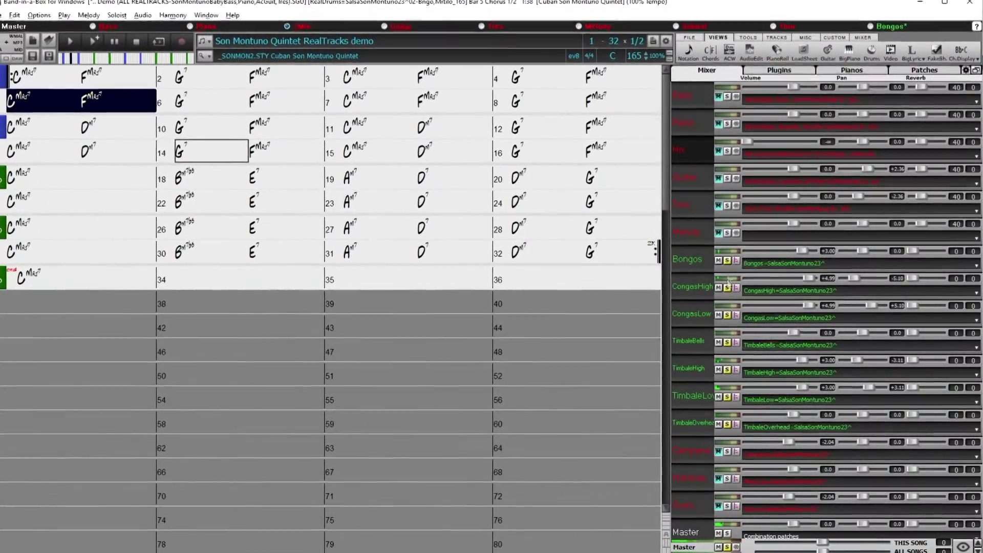
{"action": "left_click", "coordinate": [725, 538]}
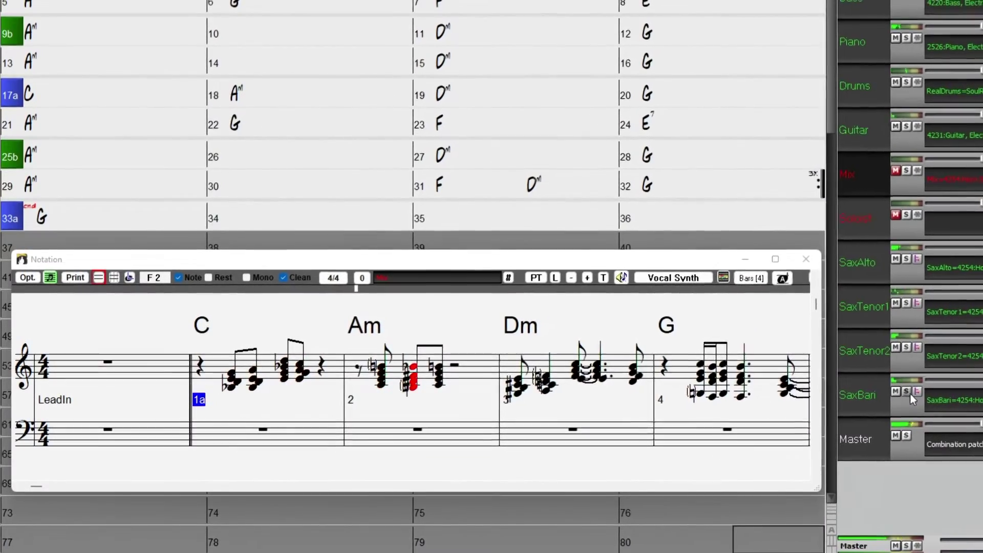
Solo SaxBari, SaxTenor2, SaxTenor1 and SaxAlto cumulatively to hear the horn parts, and clear all solos
{"action": "left_click", "coordinate": [902, 393]}
{"action": "left_click", "coordinate": [902, 348]}
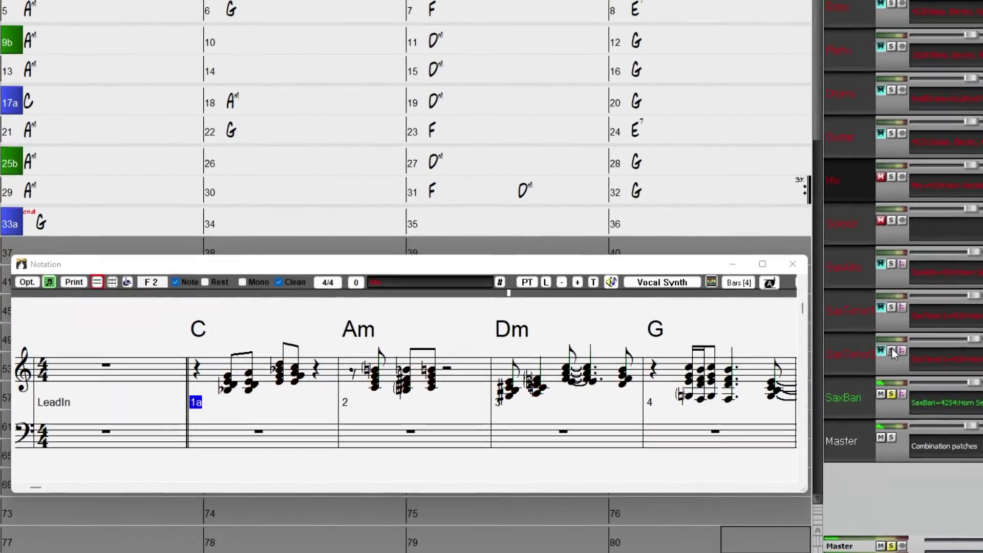
{"action": "left_click", "coordinate": [888, 308]}
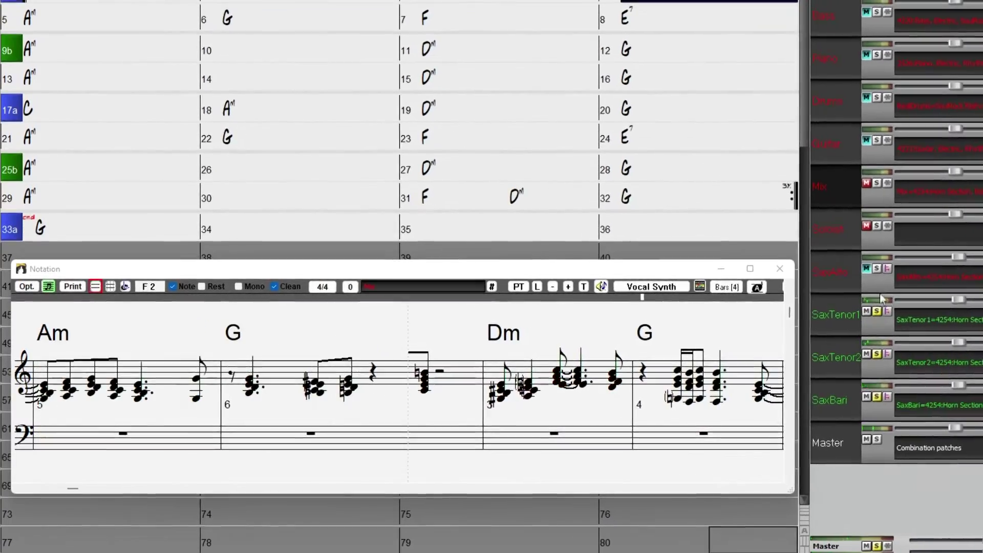
{"action": "left_click", "coordinate": [875, 267]}
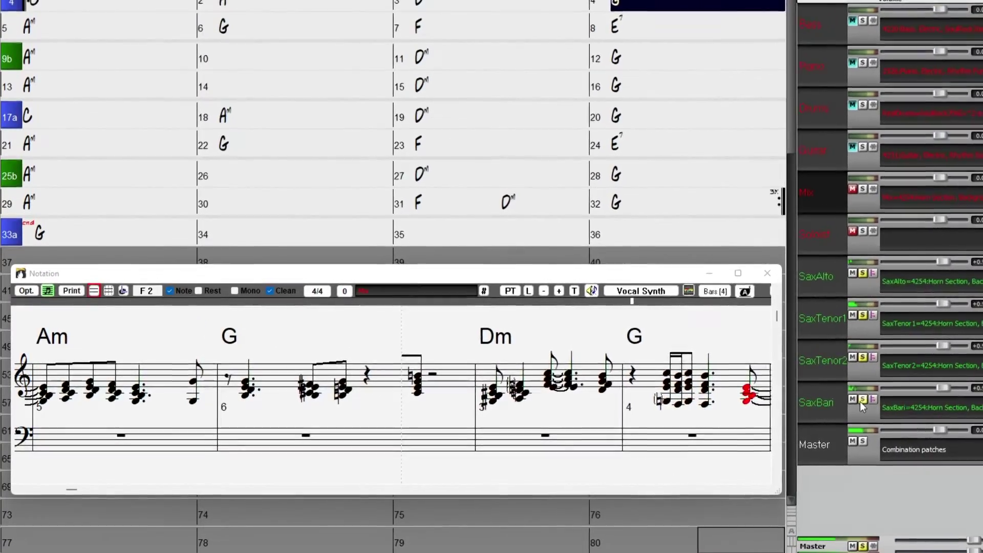
{"action": "left_click", "coordinate": [860, 547]}
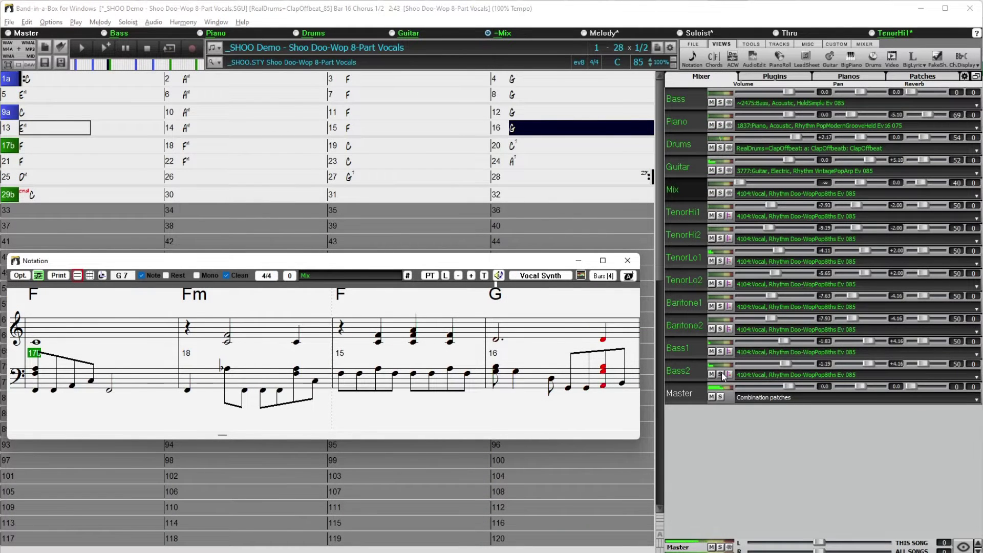
Solo the vocal parts cumulatively from Bass2 up to TenorHi1 to hear the doo-wop harmony build up
{"action": "left_click", "coordinate": [720, 374]}
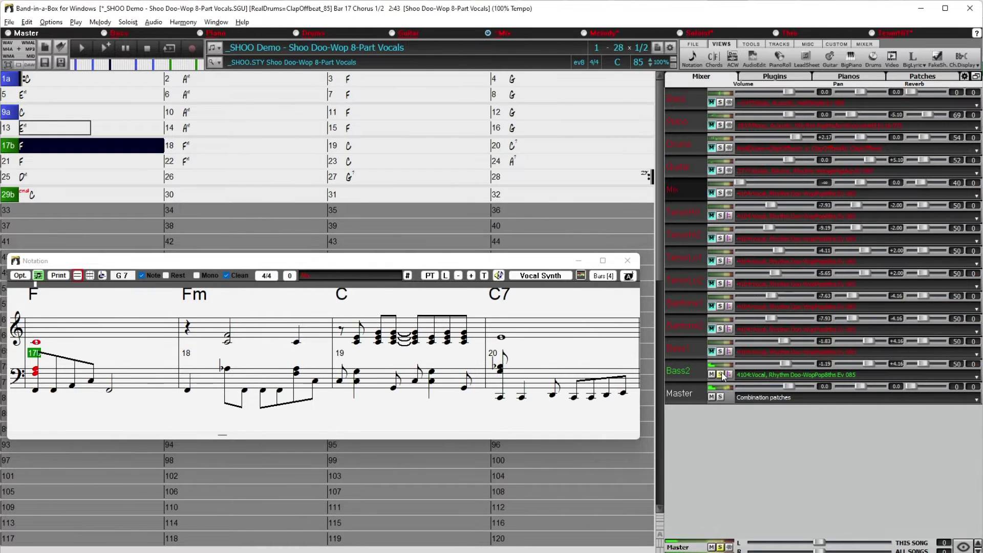
{"action": "left_click", "coordinate": [721, 307]}
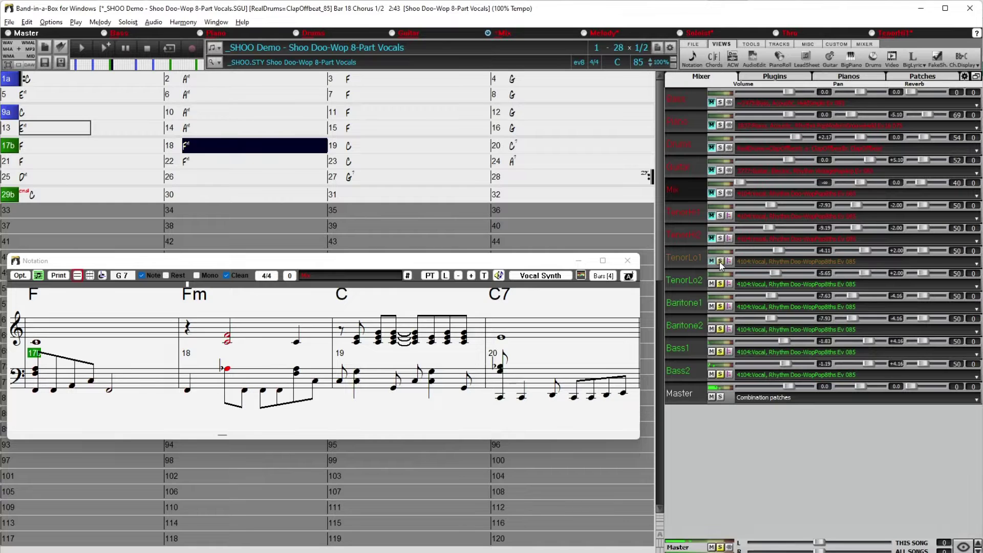
{"action": "left_click", "coordinate": [720, 215]}
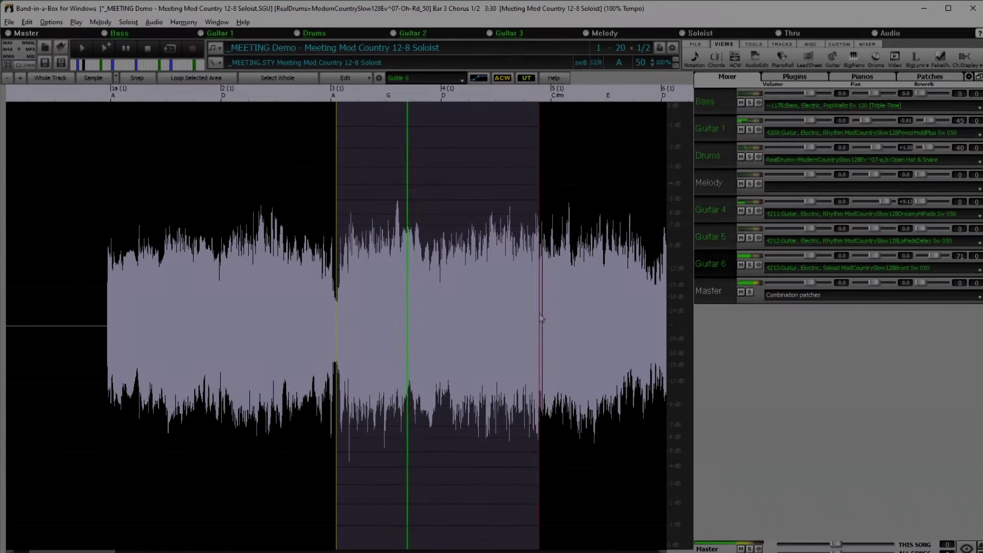
Extend the end of the selected Guitar 6 audio region that starts at bar 3 to about bar 5
{"action": "left_click_drag", "start_coordinate": [541, 319], "coordinate": [551, 318]}
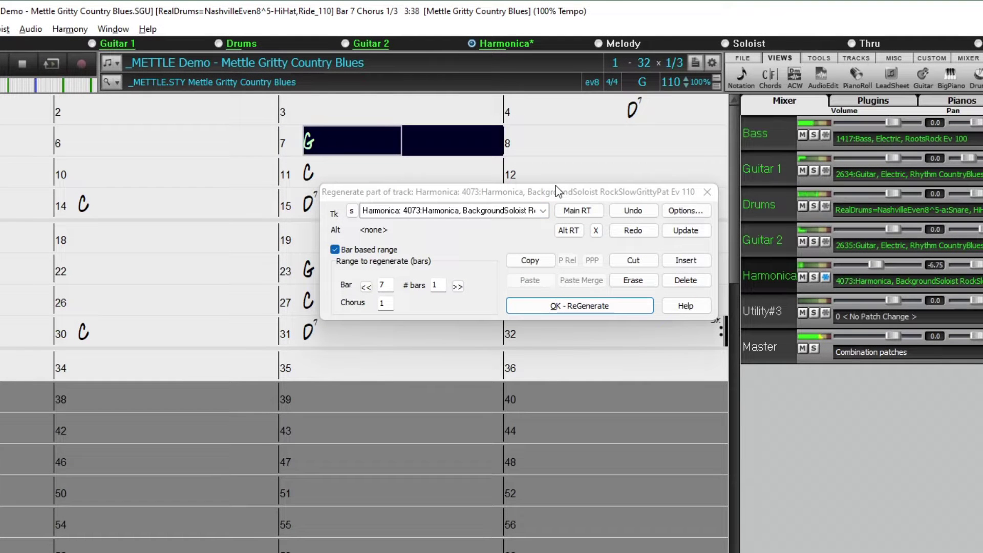
Regenerate bar 7 of chorus 1 on the Harmonica track twice
{"action": "left_click", "coordinate": [597, 308]}
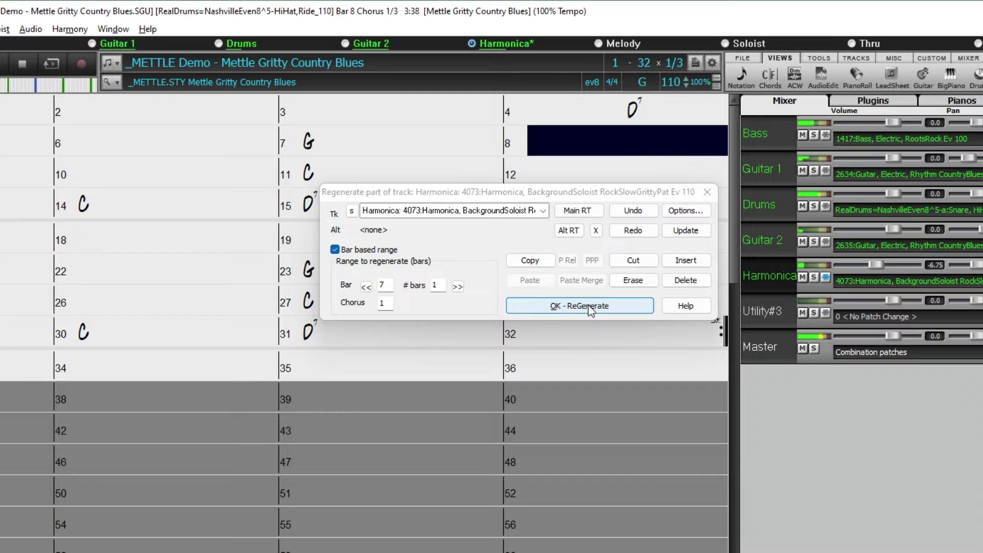
{"action": "left_click", "coordinate": [591, 309]}
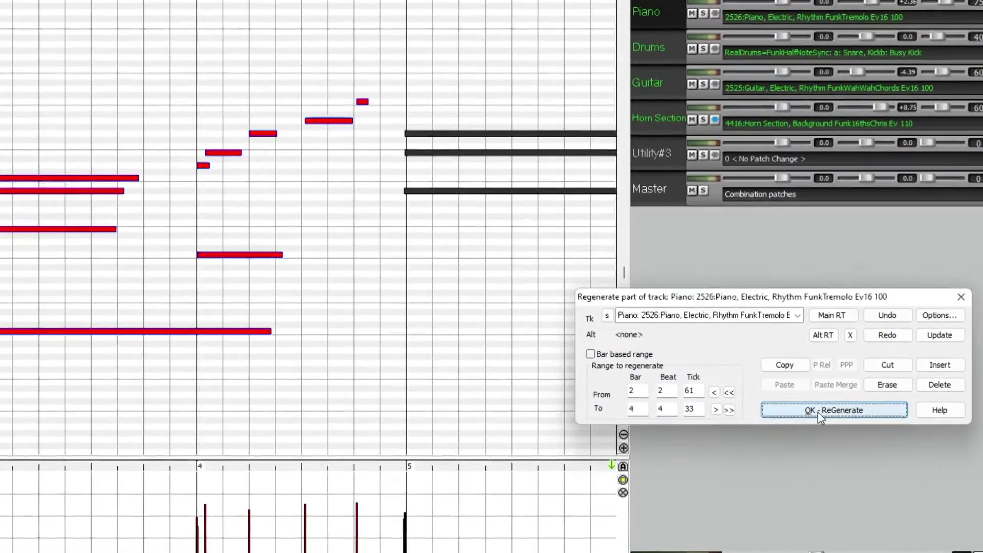
Regenerate the selected Piano notes from bar 2 beat 2 to bar 4 beat 4
{"action": "left_click", "coordinate": [818, 412]}
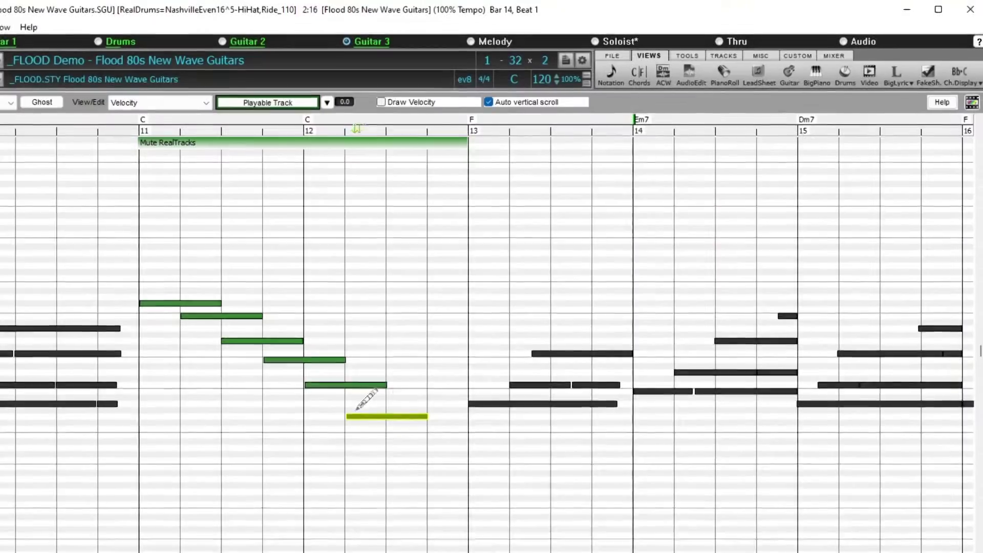
Draw a note in bar 12 of the playable Guitar 3 track, ending the descending line before bar 13
{"action": "left_click", "coordinate": [393, 393]}
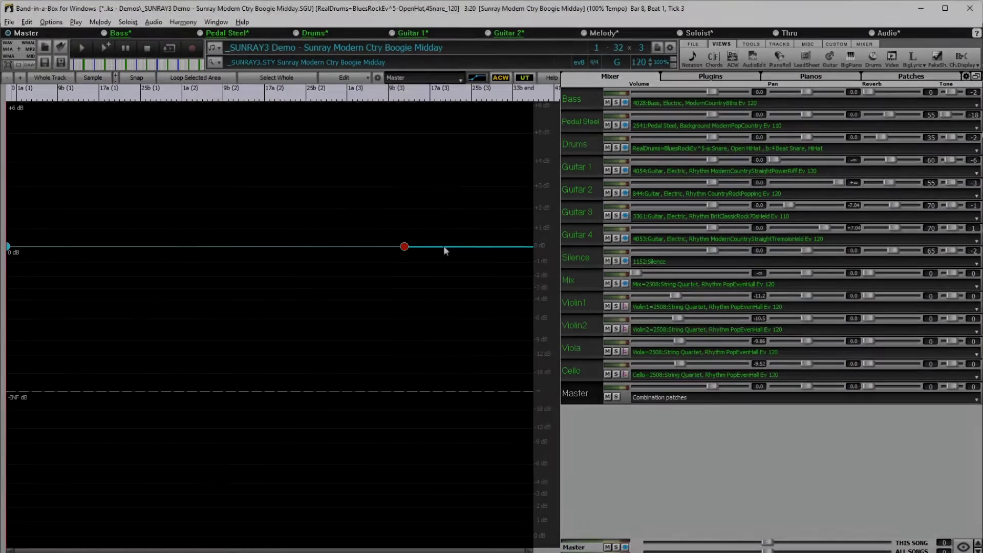
Lower the Master volume envelope after its third-chorus node to the -INF dB line
{"action": "left_click_drag", "start_coordinate": [445, 250], "coordinate": [450, 401]}
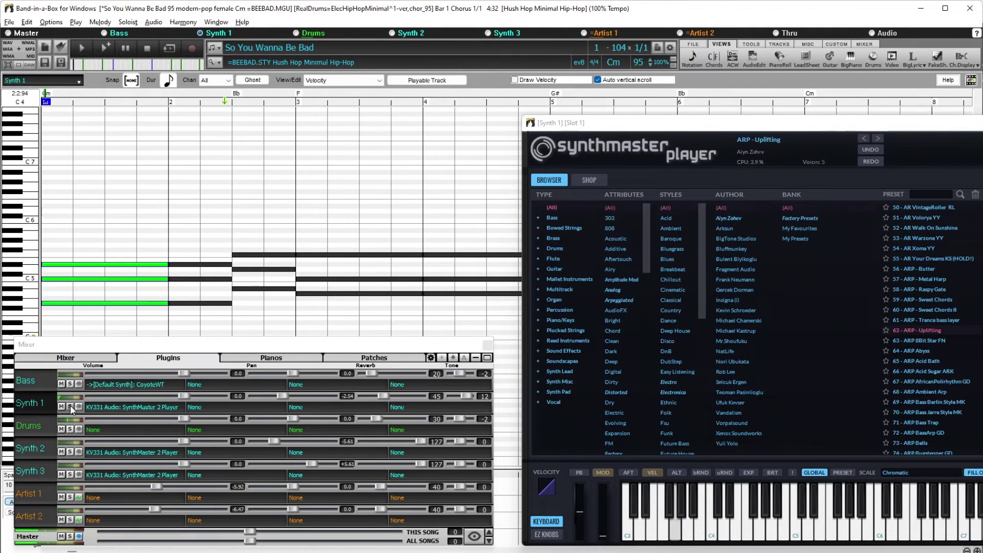
Solo the Synth 1 track to hear its plugin sound alone, and release the solo
{"action": "left_click", "coordinate": [71, 407]}
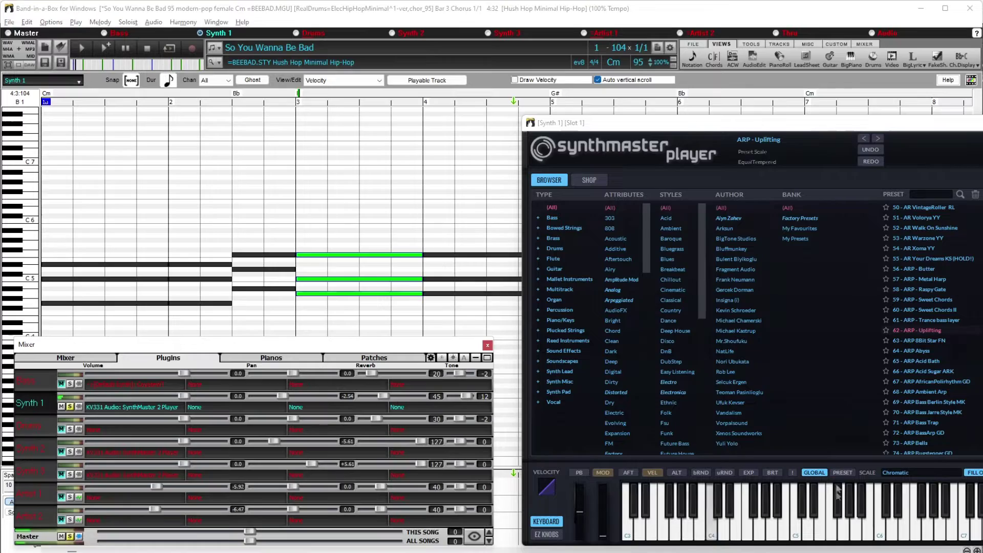
{"action": "left_click", "coordinate": [71, 407]}
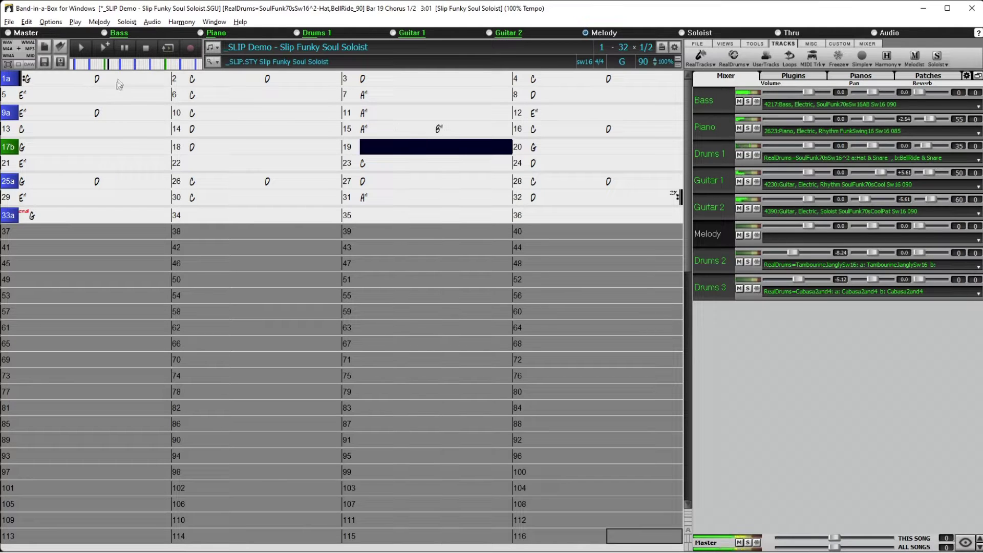
Stop playback and simplify the first two bars of the chord sheet to G in bar 1 and F in bar 2
{"action": "left_click", "coordinate": [146, 47]}
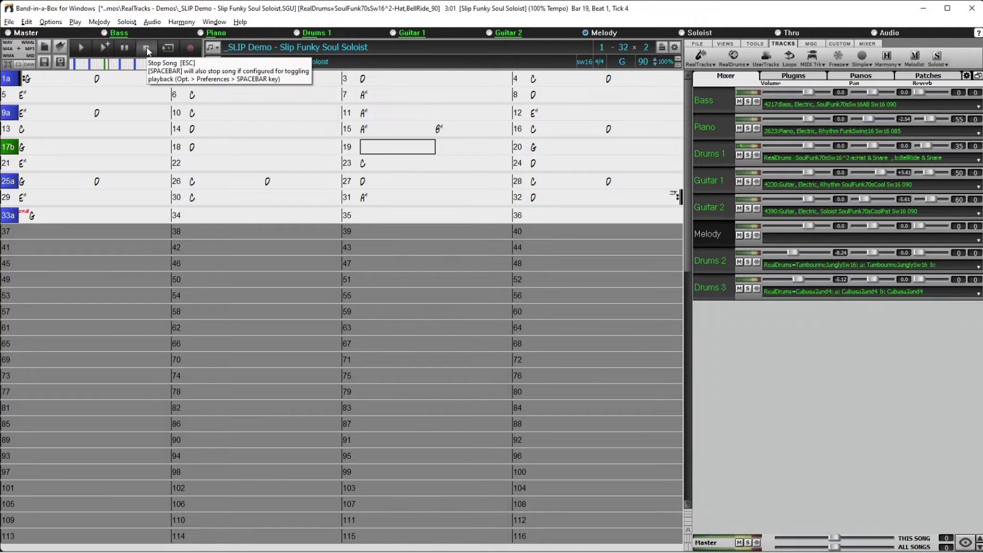
{"action": "left_click", "coordinate": [66, 83]}
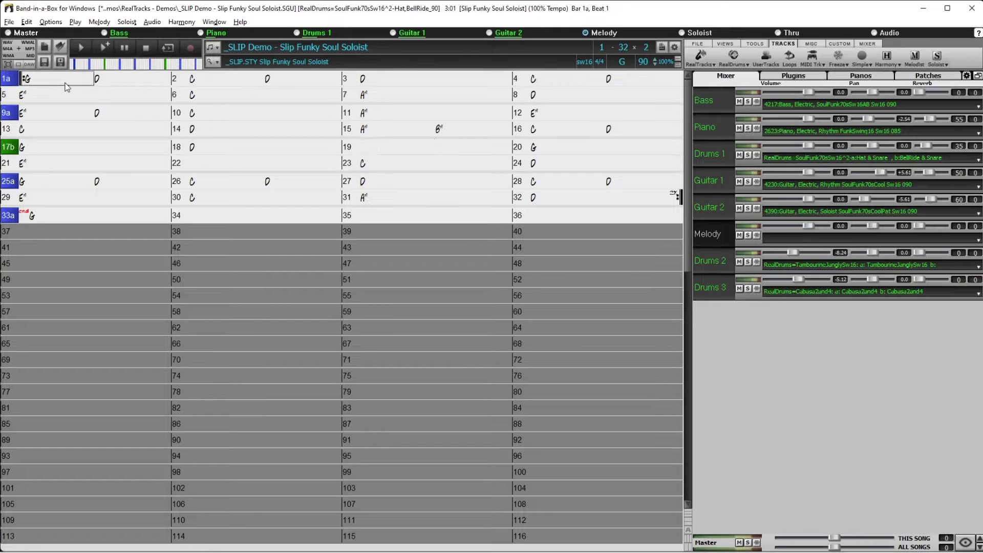
{"action": "key", "text": "Right"}
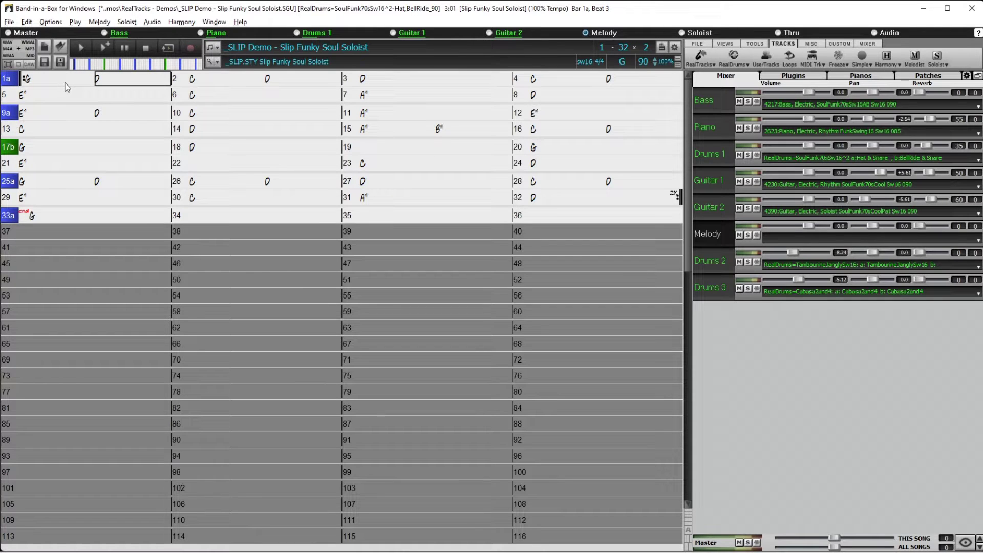
{"action": "key", "text": "Right"}
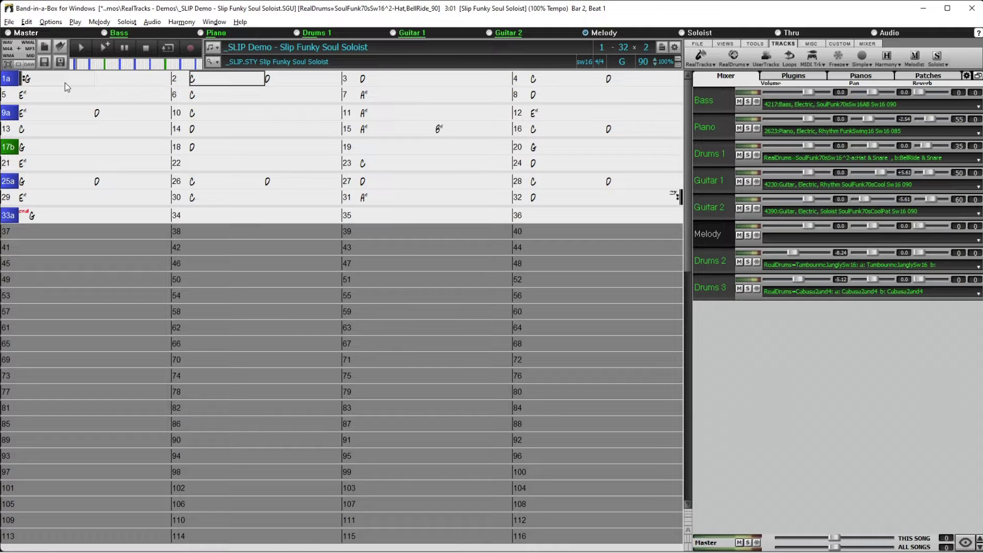
{"action": "key", "text": "Return"}
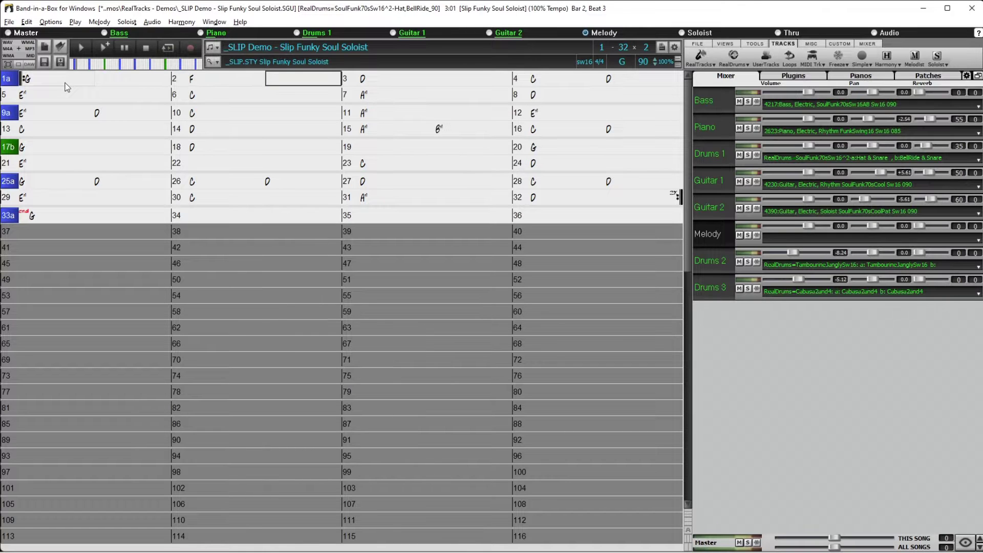
{"action": "key", "text": "Right"}
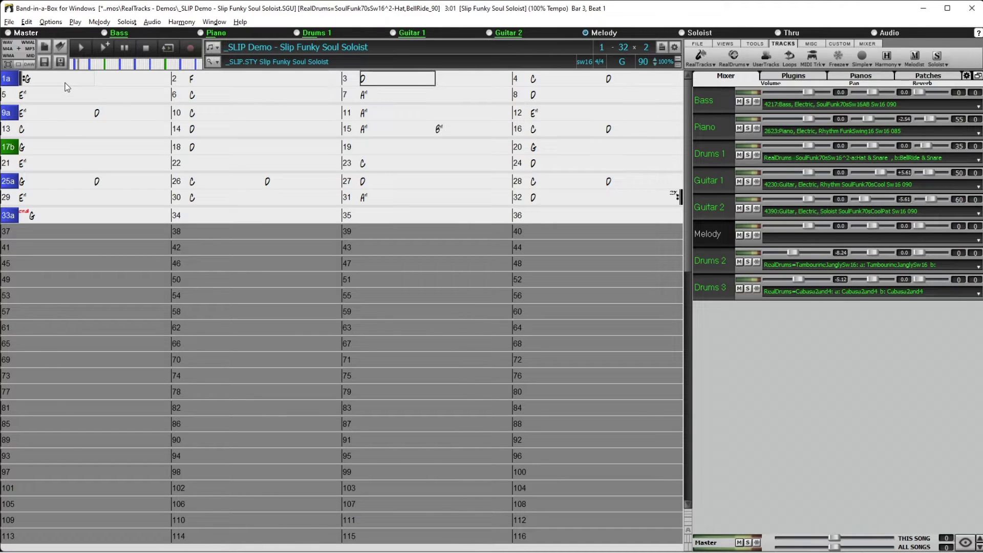
Change bar 3 to C and replace both chords in bar 4 with a single Em
{"action": "key", "text": "Return"}
{"action": "key", "text": "Right"}
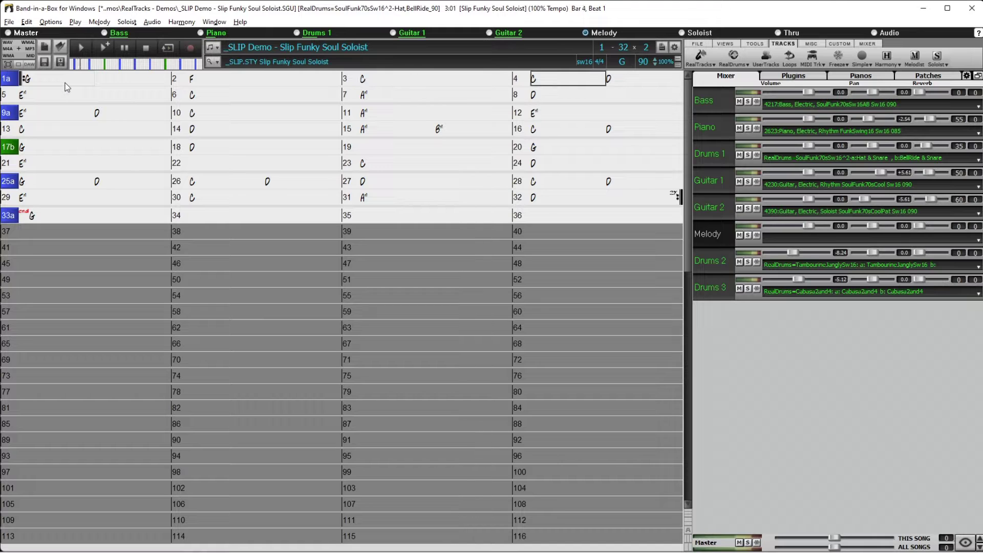
{"action": "key", "text": "Delete"}
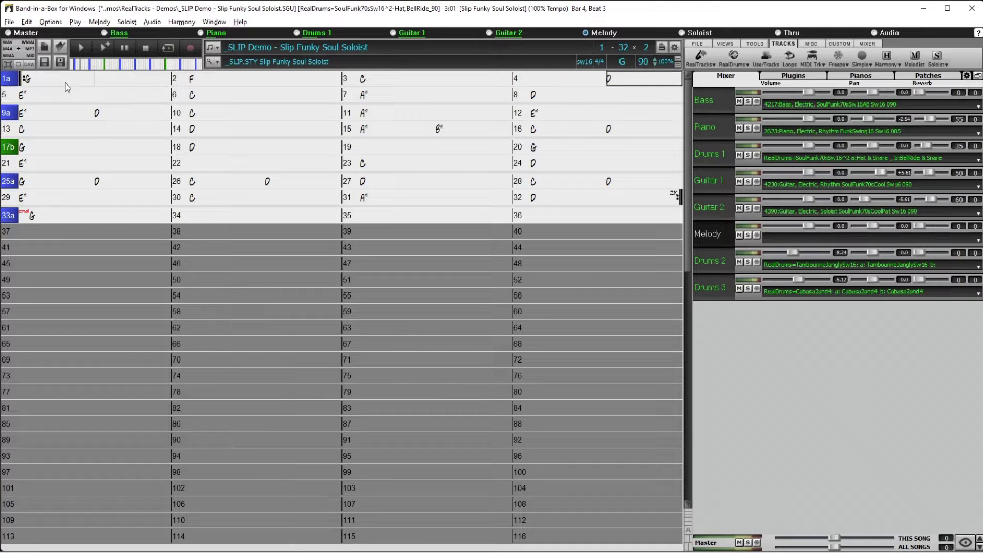
{"action": "type", "text": "E7"}
{"action": "key", "text": "Return"}
{"action": "key", "text": "Right"}
Set the chord in bar 5 to G
{"action": "key", "text": "Return"}
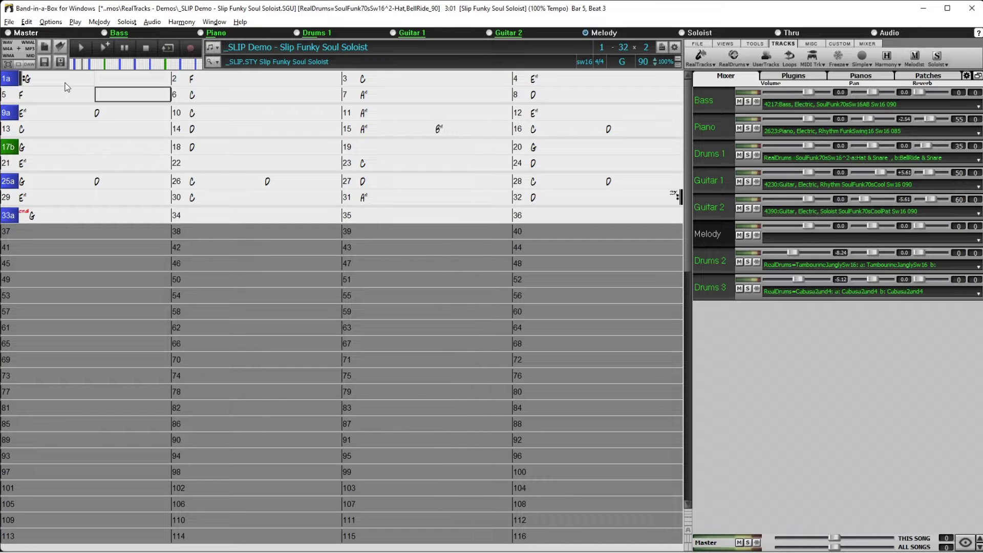
{"action": "key", "text": "Left"}
{"action": "type", "text": "G"}
{"action": "key", "text": "Return"}
{"action": "key", "text": "Right"}
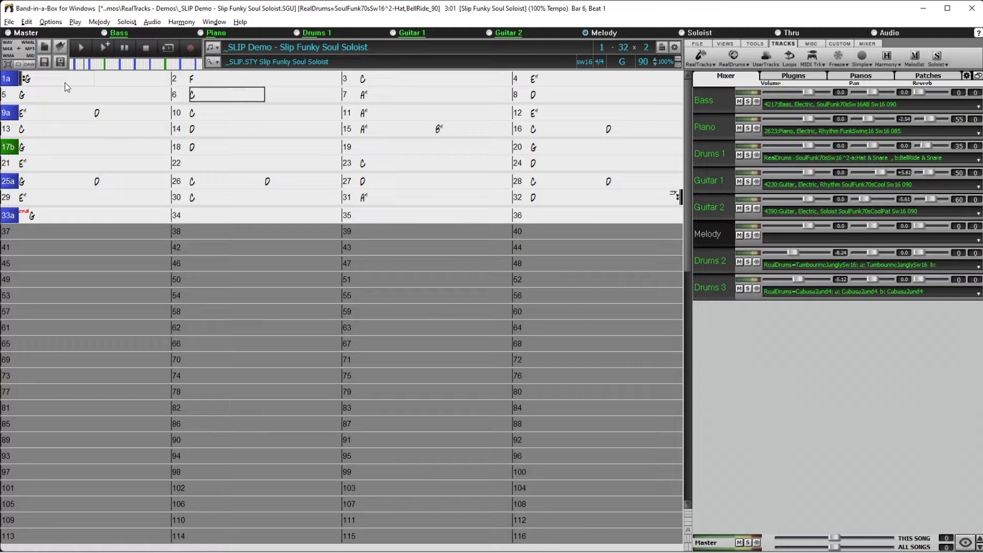
Set the chord in bar 6 to F and the chord in bar 7 to C
{"action": "type", "text": "F"}
{"action": "key", "text": "Return"}
{"action": "key", "text": "Right"}
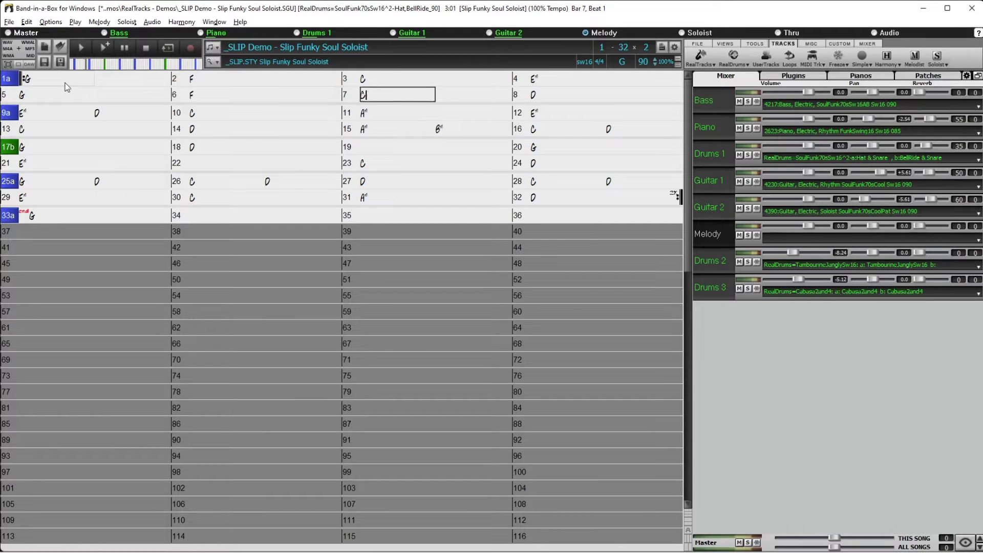
{"action": "key", "text": "Right"}
{"action": "key", "text": "Right"}
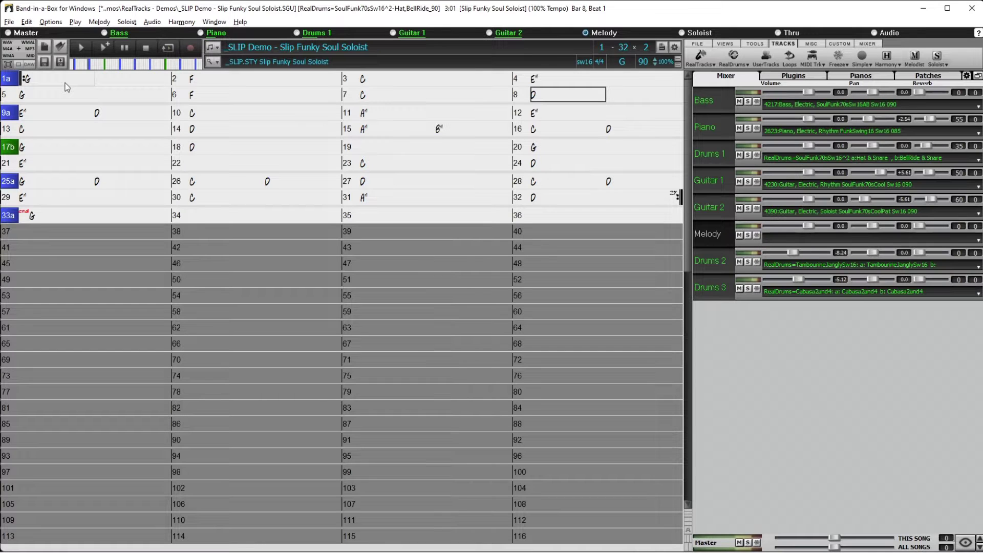
Remove the D in bar 9, the C in bar 10 and the Em in bar 12 from the chord sheet
{"action": "key", "text": "Right"}
{"action": "key", "text": "Right"}
{"action": "key", "text": "Right"}
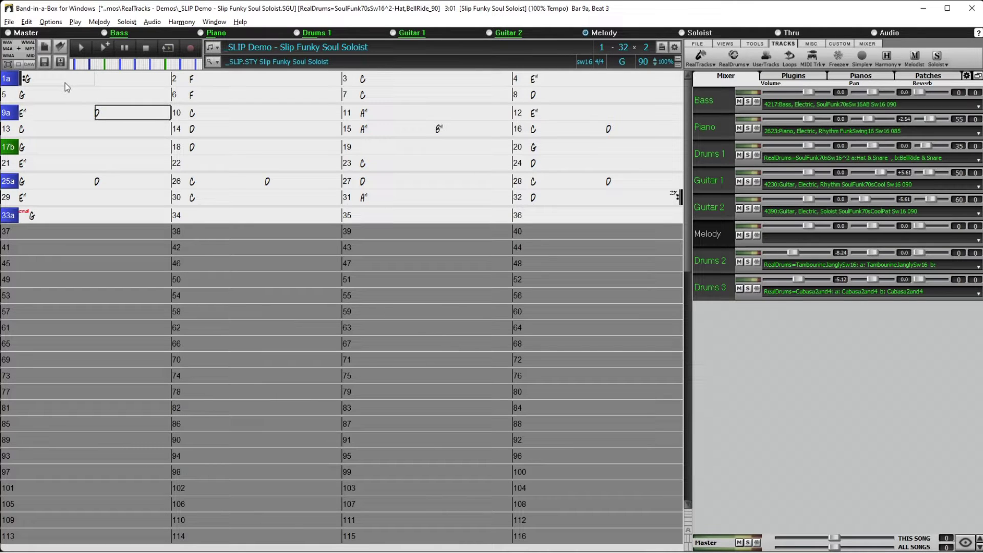
{"action": "key", "text": "Right"}
{"action": "key", "text": "Delete"}
{"action": "key", "text": "Right"}
{"action": "key", "text": "Right"}
{"action": "key", "text": "Right"}
{"action": "key", "text": "Right"}
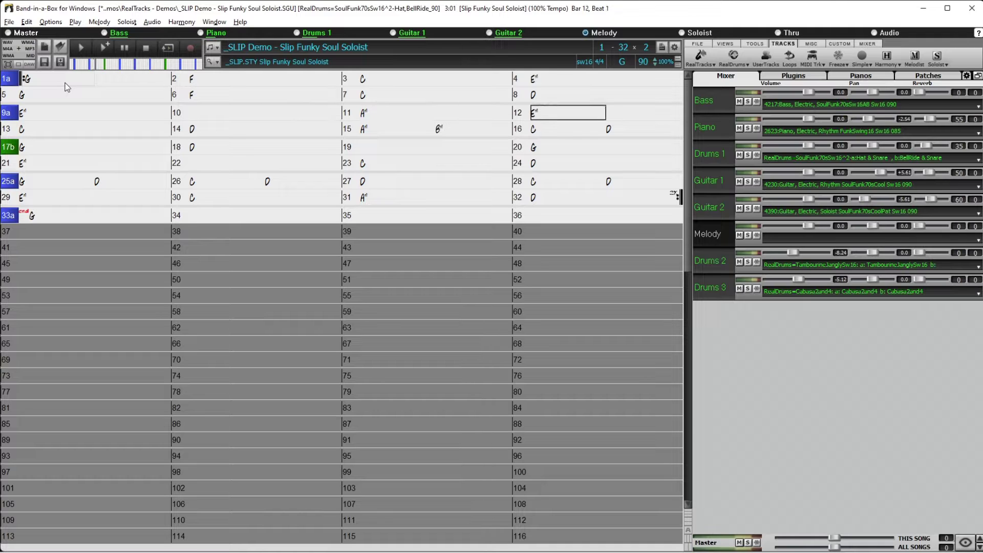
{"action": "key", "text": "Right"}
{"action": "key", "text": "Right"}
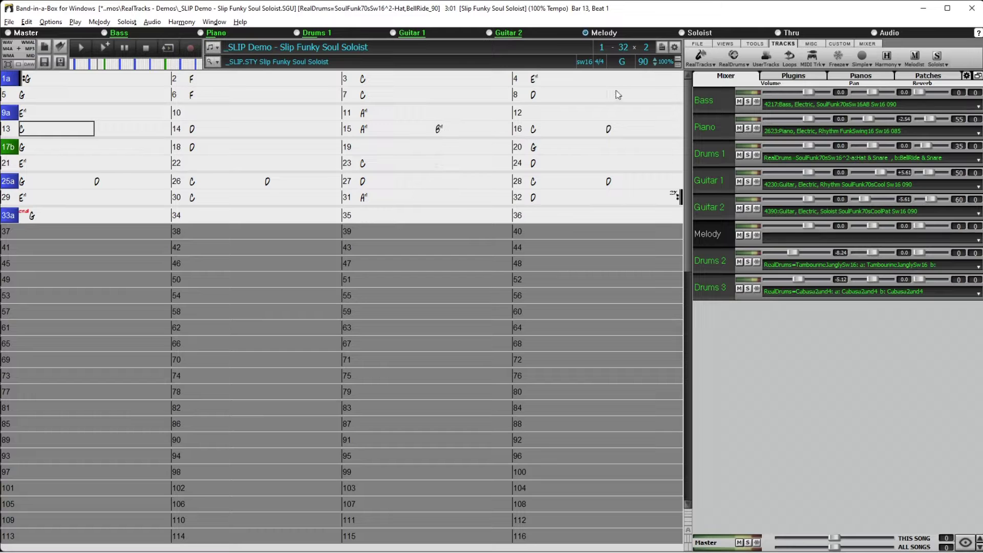
Transpose the song to the key of C and raise the tempo to 94
{"action": "left_click", "coordinate": [622, 61]}
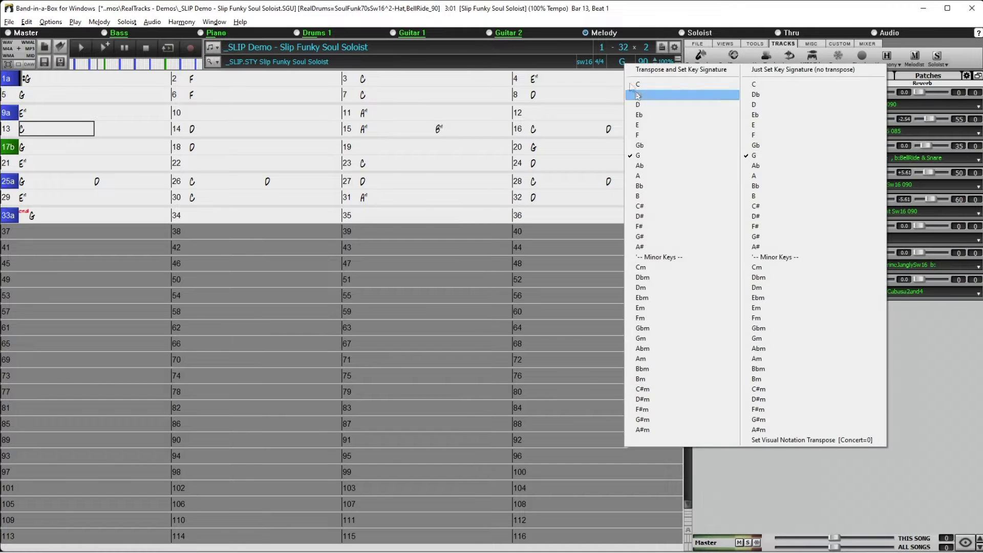
{"action": "left_click", "coordinate": [649, 85]}
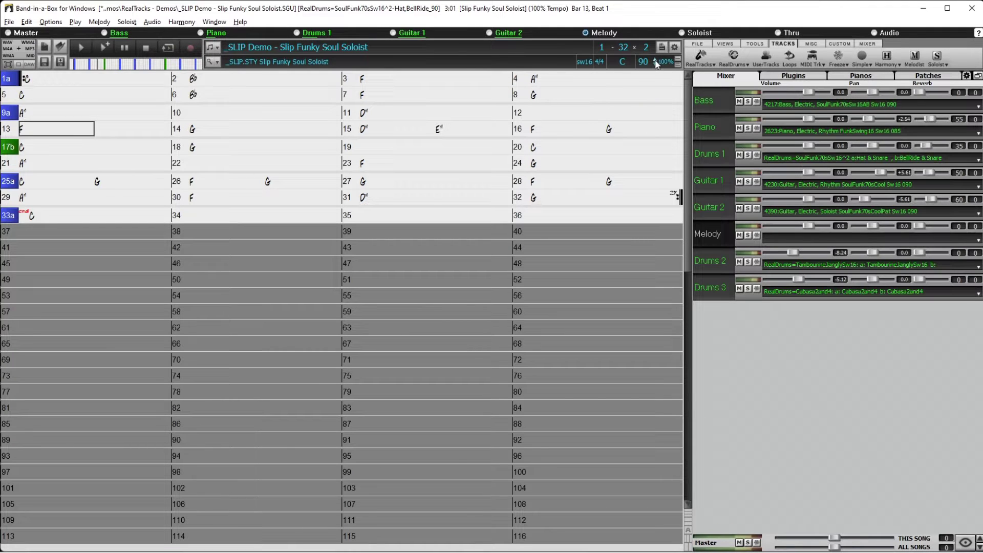
{"action": "left_click", "coordinate": [655, 62]}
{"action": "left_click", "coordinate": [656, 62]}
{"action": "left_click", "coordinate": [656, 62]}
Regenerate the song in its new key and audition it, including playback from bar 5, then stop
{"action": "left_click", "coordinate": [107, 50]}
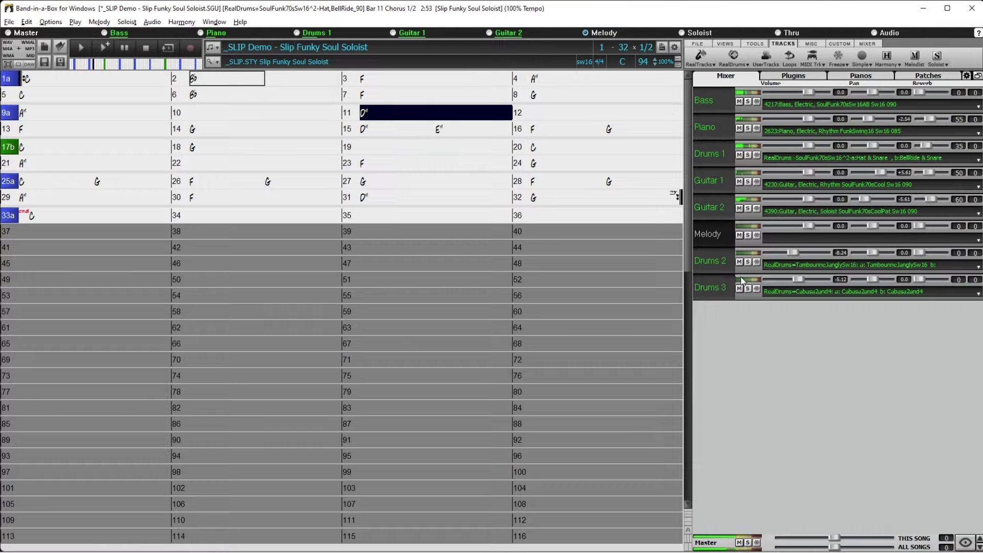
{"action": "left_click", "coordinate": [156, 45]}
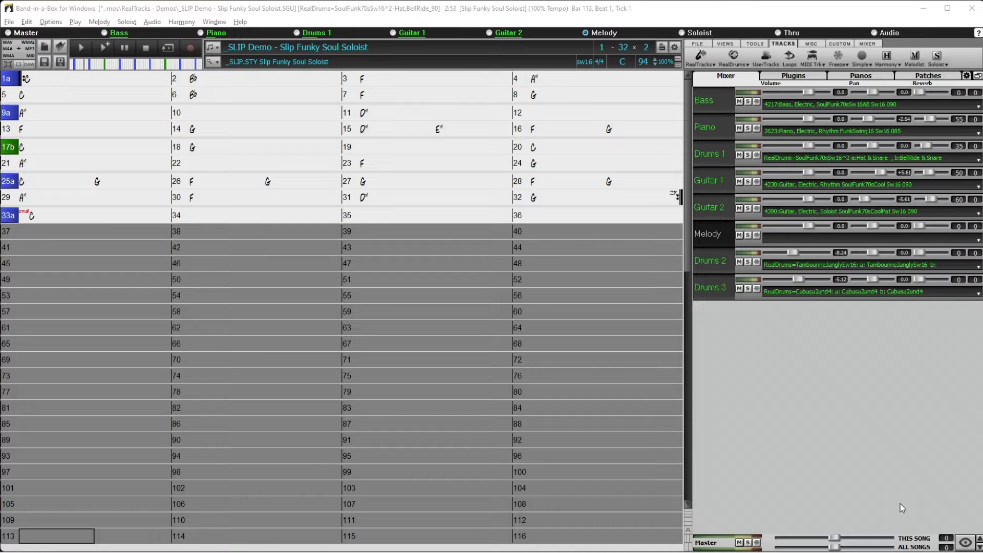
{"action": "left_click", "coordinate": [390, 83]}
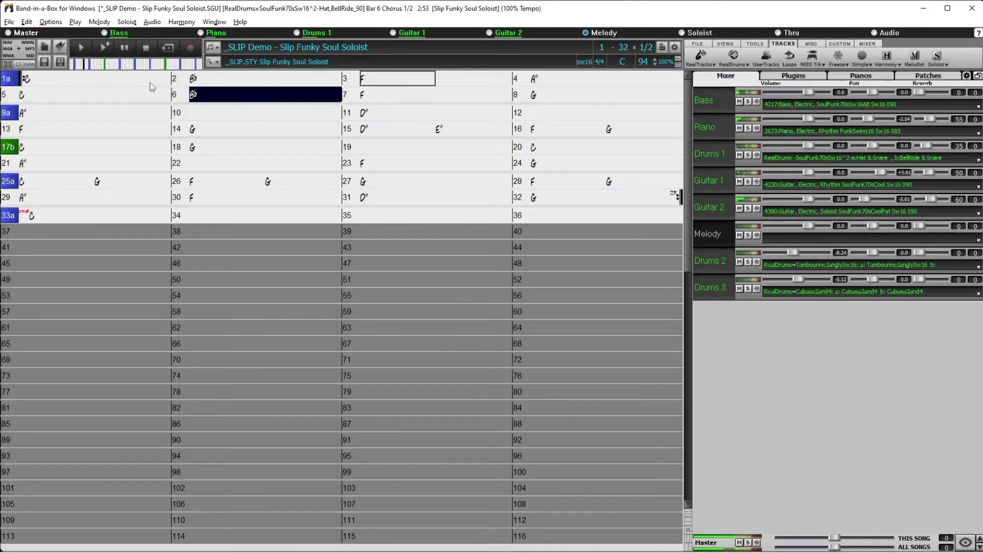
{"action": "left_click", "coordinate": [146, 47]}
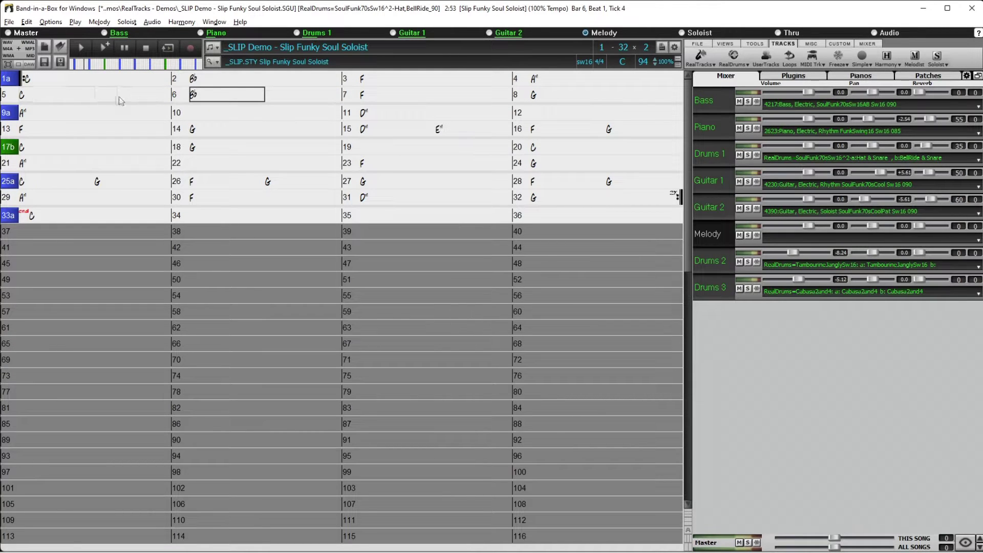
{"action": "double_click", "coordinate": [54, 97]}
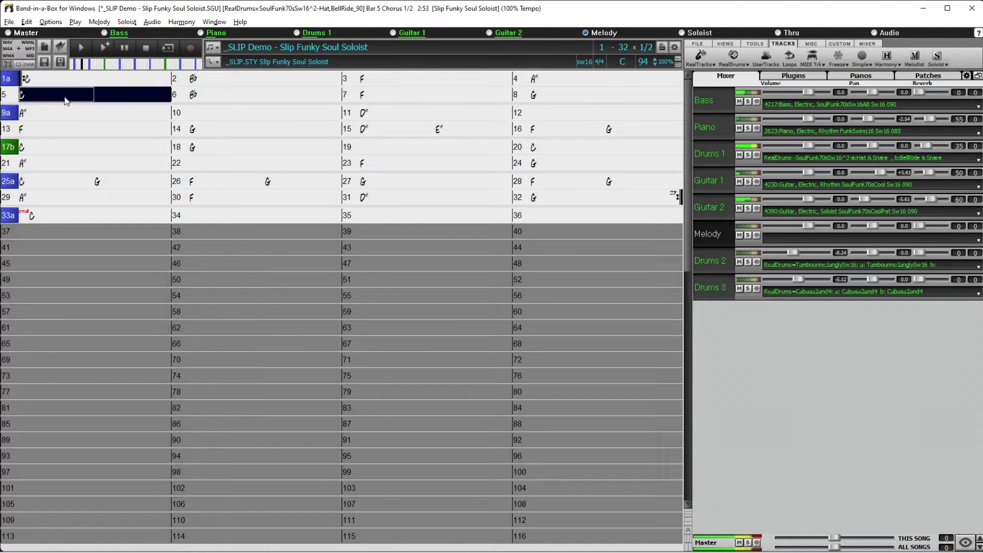
{"action": "left_click", "coordinate": [147, 47]}
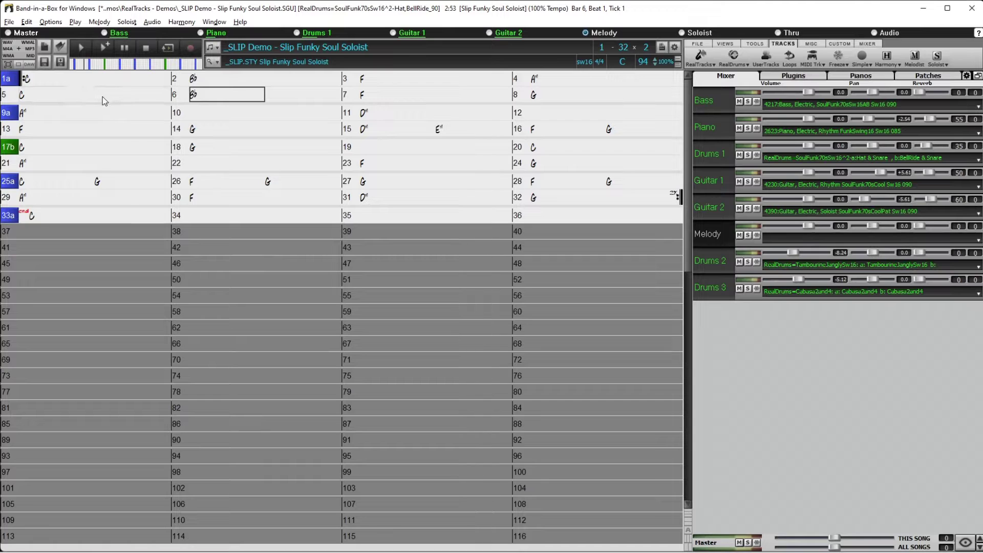
Regenerate only bars 5 and 6 of the Guitar 2 soloist, listen to the new passage and stop playback
{"action": "left_click_drag", "start_coordinate": [58, 96], "coordinate": [341, 94]}
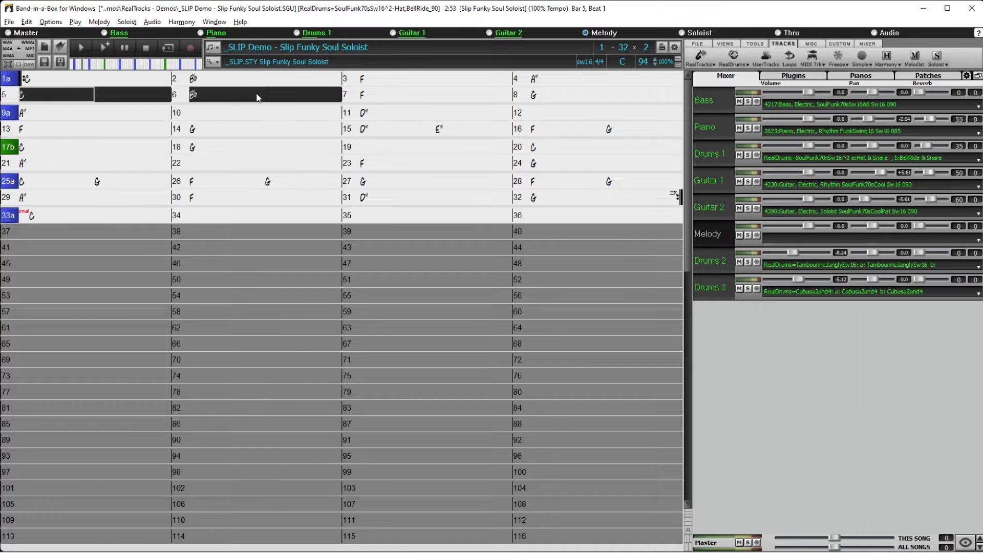
{"action": "key", "text": "F8"}
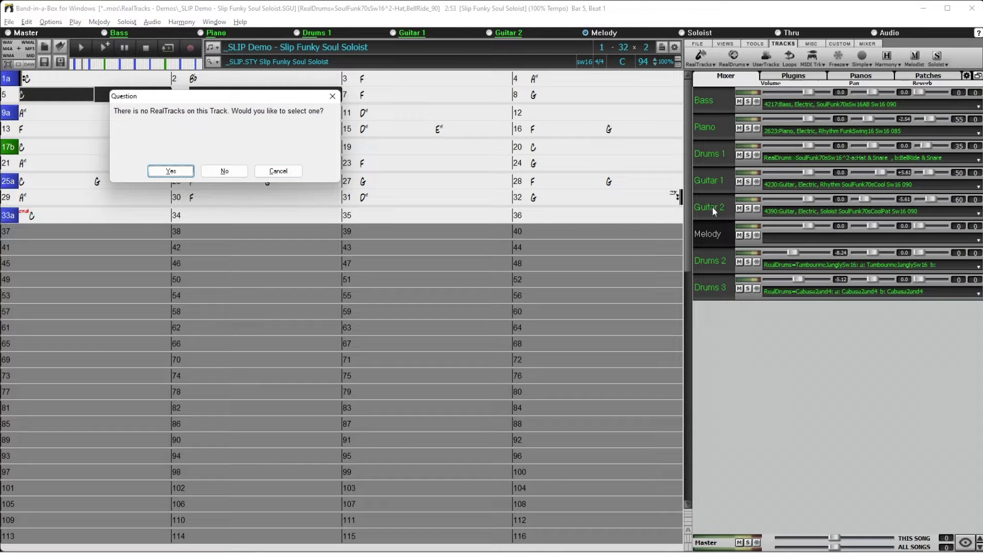
{"action": "left_click", "coordinate": [294, 176]}
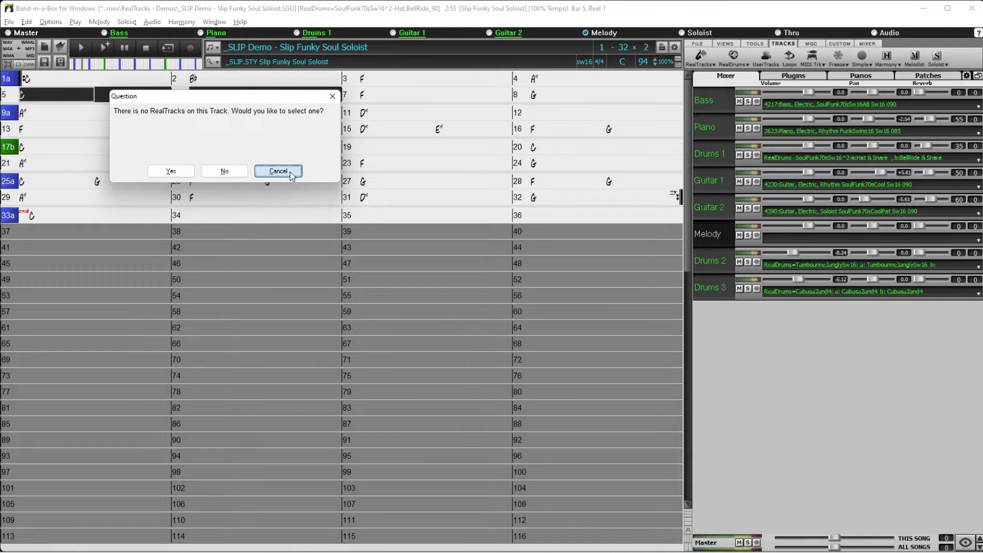
{"action": "left_click", "coordinate": [291, 175]}
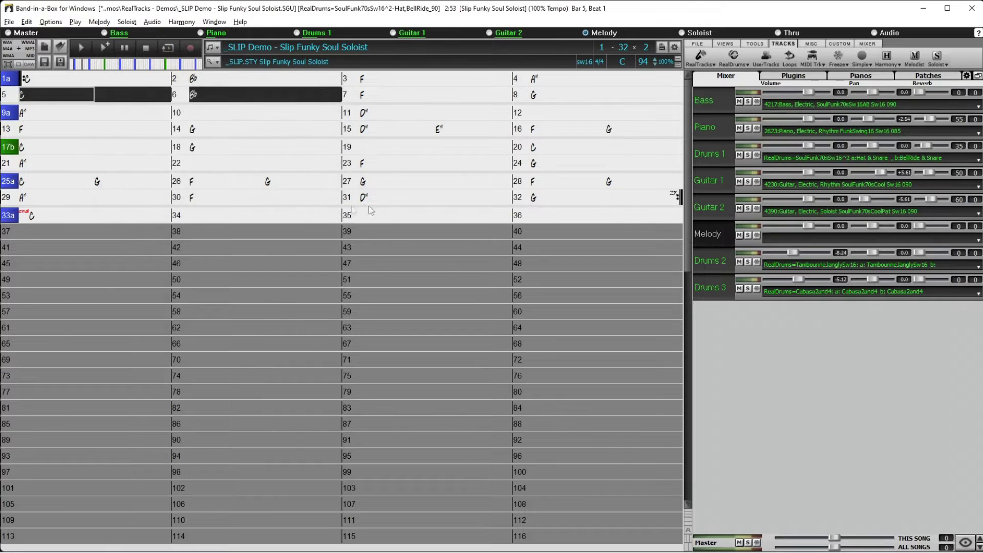
{"action": "left_click", "coordinate": [713, 206]}
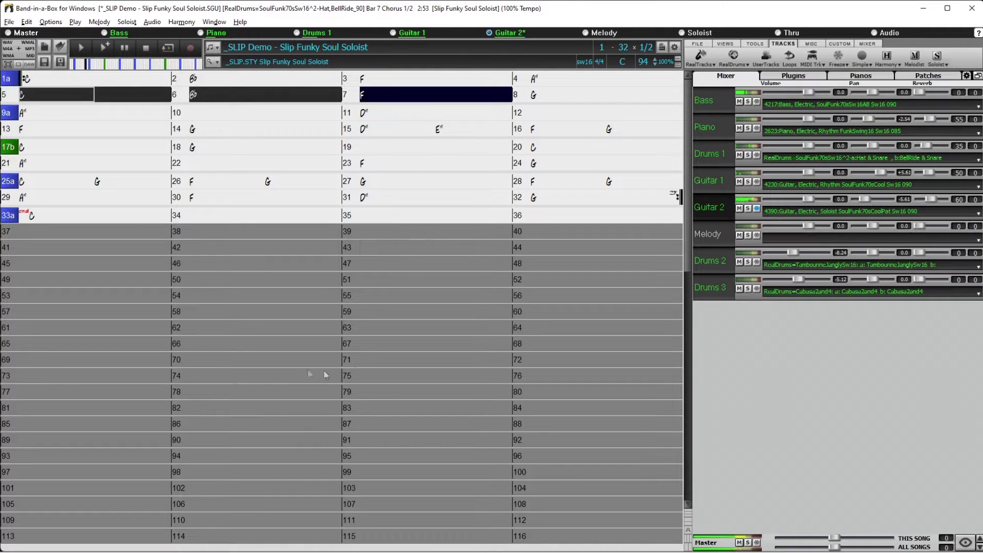
{"action": "left_click", "coordinate": [395, 91]}
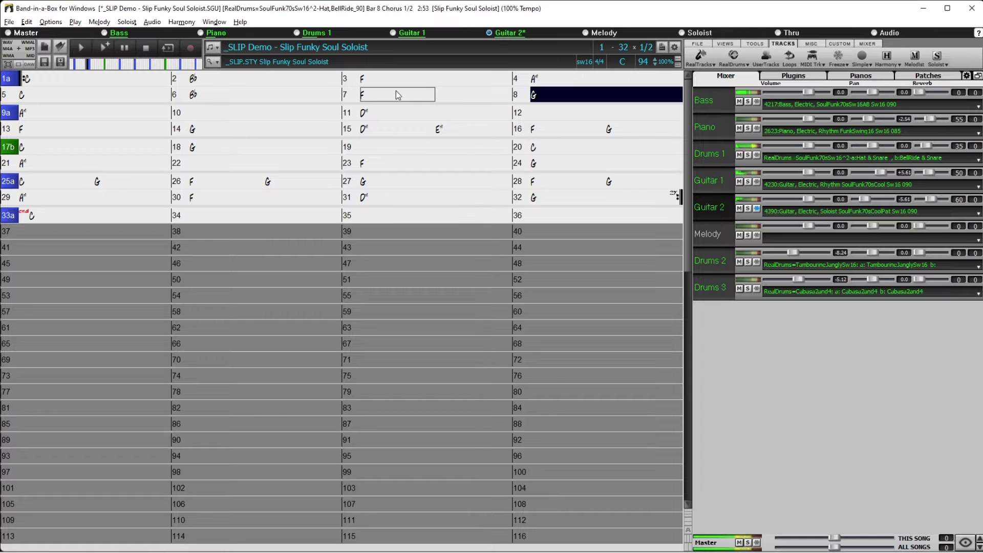
{"action": "key", "text": "Escape"}
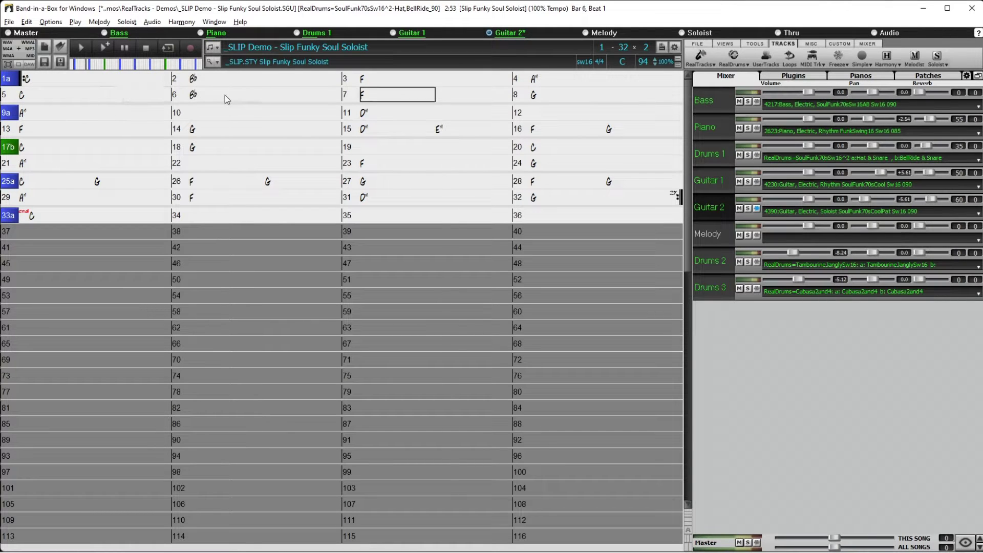
Select bars 5 and 6 again, generate another Guitar 2 variation for them and audition it
{"action": "left_click_drag", "start_coordinate": [226, 95], "coordinate": [305, 99]}
{"action": "left_click_drag", "start_coordinate": [45, 97], "coordinate": [265, 100]}
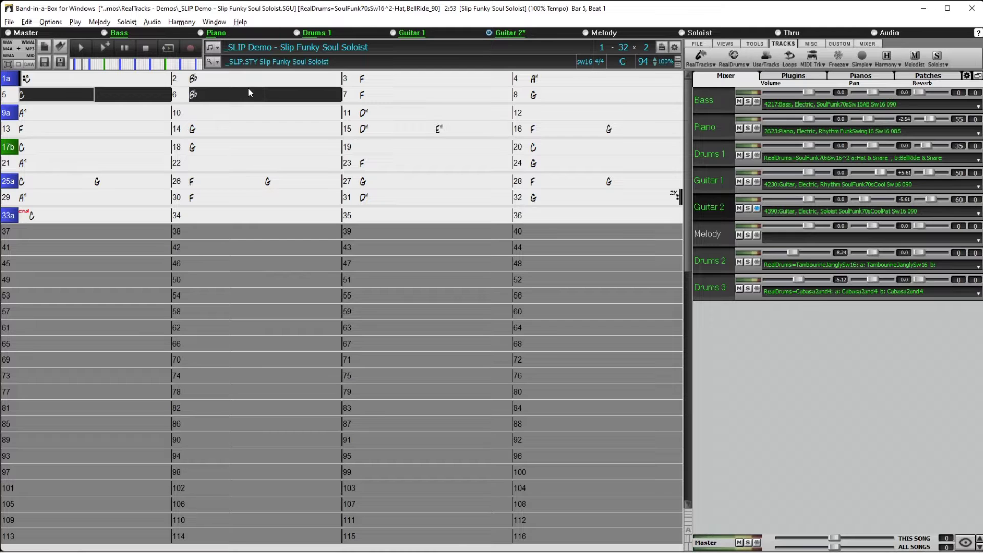
{"action": "key", "text": "F8"}
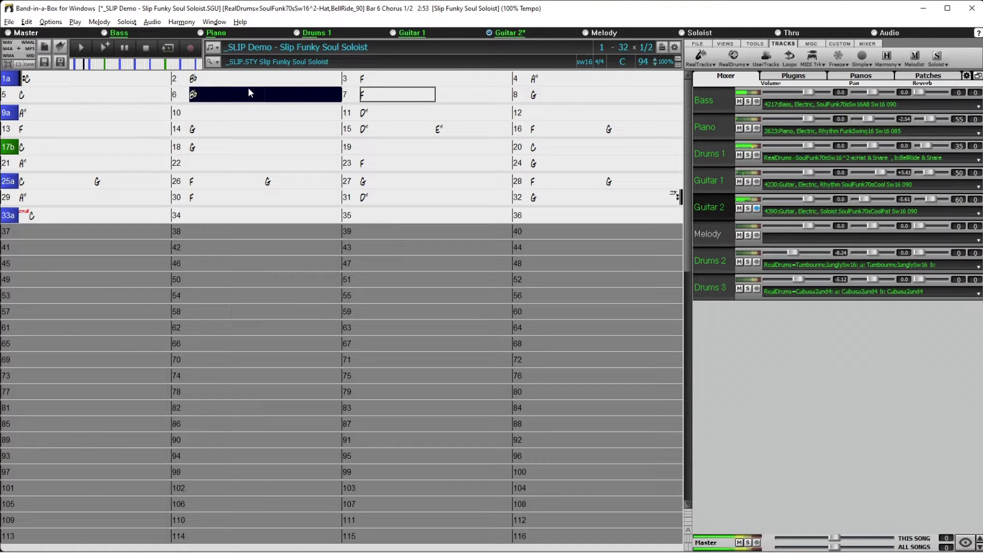
{"action": "left_click", "coordinate": [147, 46]}
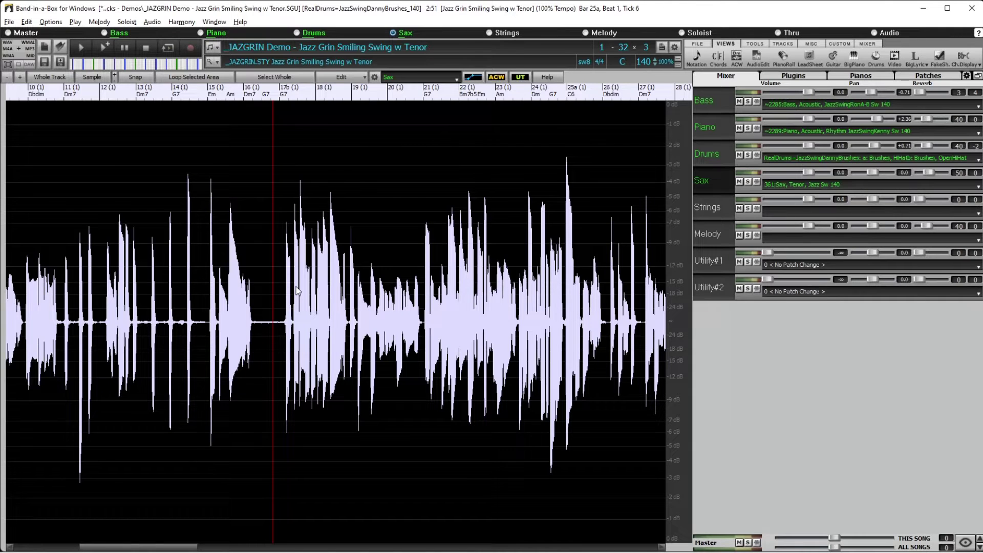
Audition the sax from just before bar 17, then regenerate and play only the passage from bar 21 through most of bar 23
{"action": "double_click", "coordinate": [263, 309]}
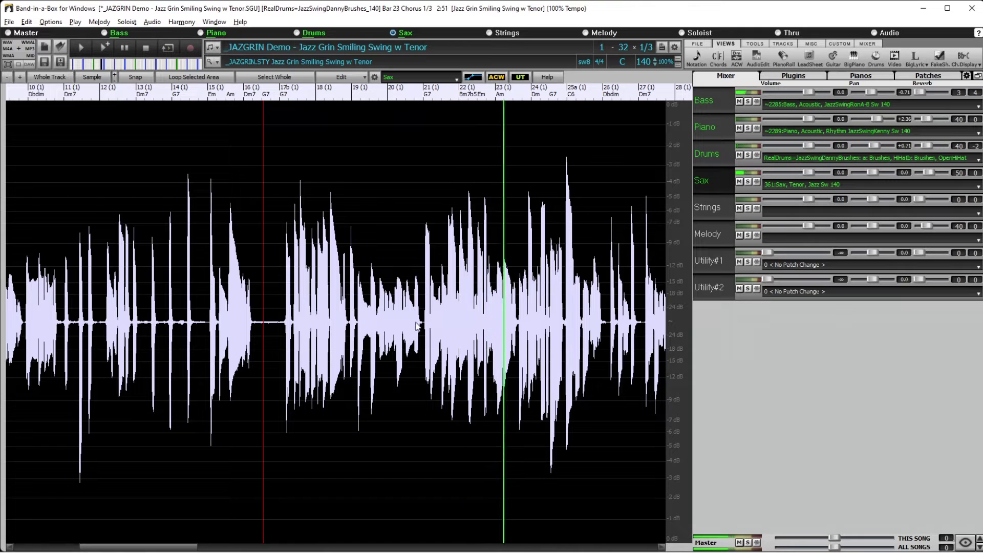
{"action": "key", "text": "Escape"}
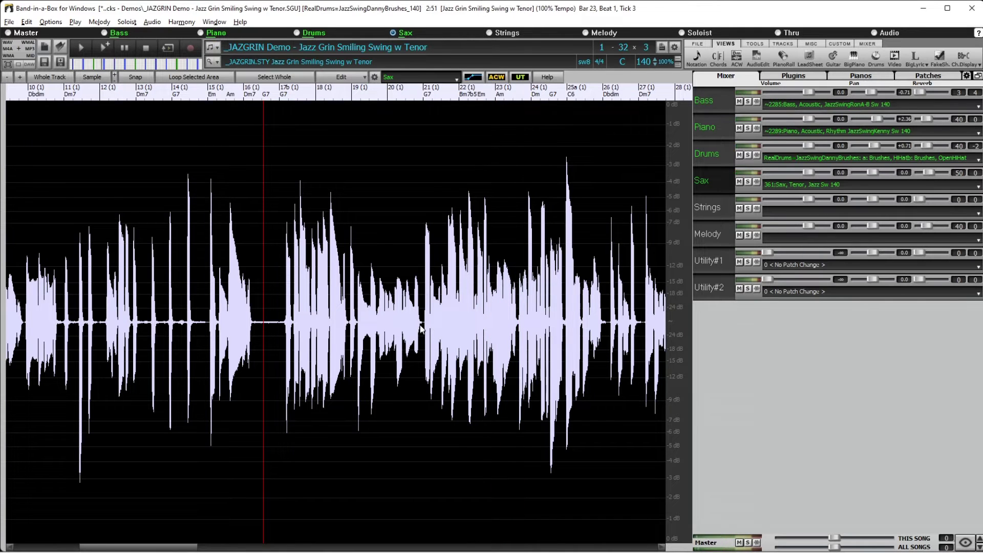
{"action": "left_click_drag", "start_coordinate": [422, 330], "coordinate": [519, 347]}
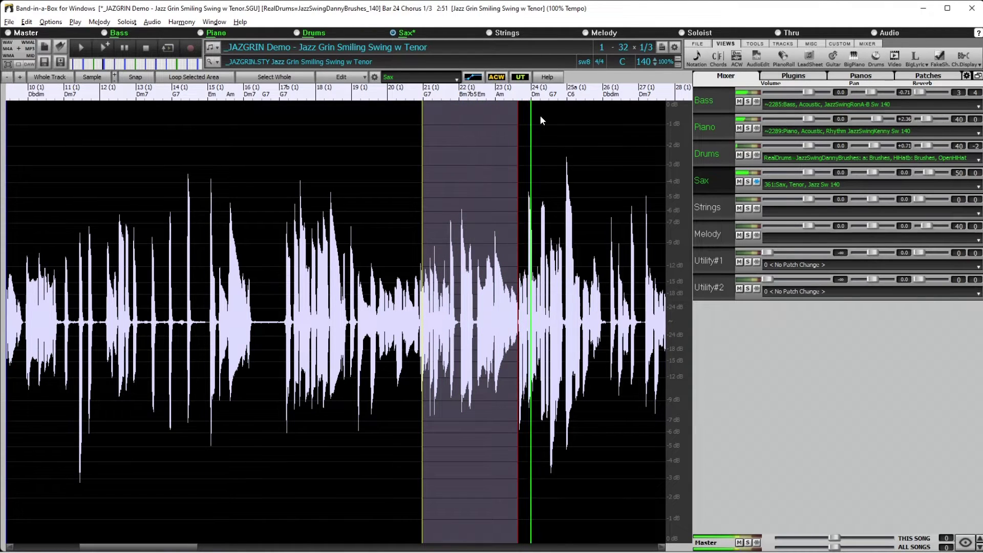
{"action": "key", "text": "space"}
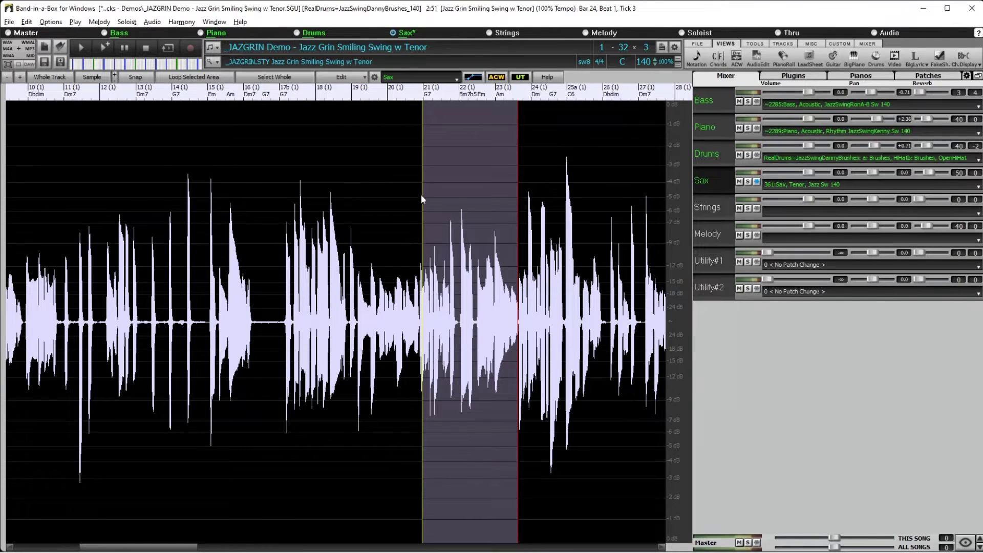
Inspect the waveform join at the start of the regenerated sax passage near bar 21 and play across it
{"action": "scroll", "coordinate": [414, 196], "scroll_direction": "up", "scroll_amount": 1}
{"action": "scroll", "coordinate": [339, 211], "scroll_direction": "up", "scroll_amount": 4}
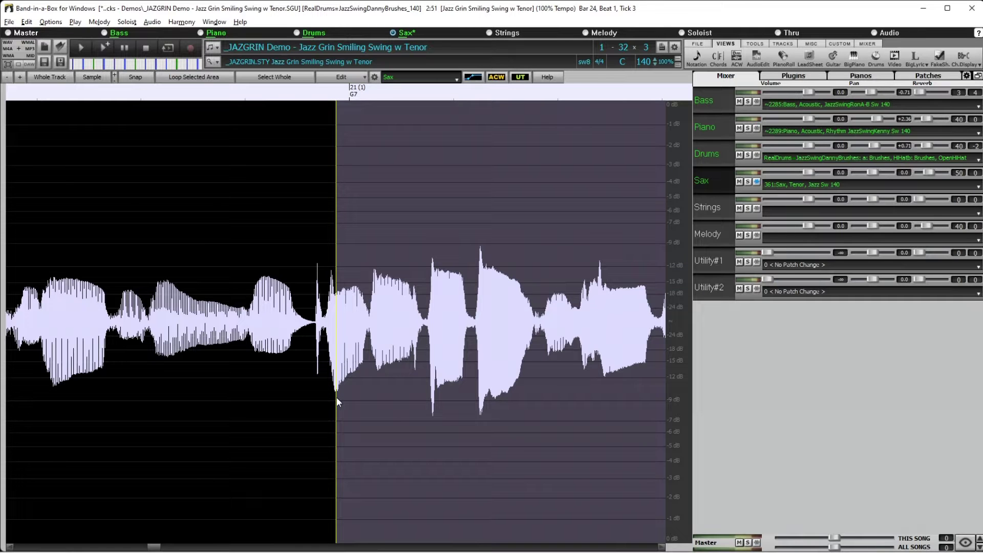
{"action": "scroll", "coordinate": [320, 352], "scroll_direction": "down", "scroll_amount": 2}
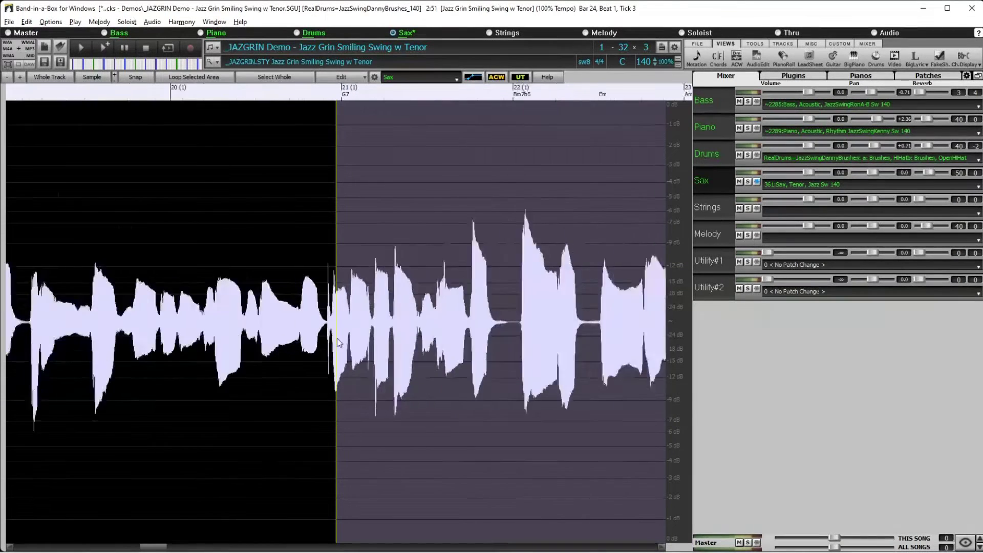
{"action": "scroll", "coordinate": [326, 347], "scroll_direction": "down", "scroll_amount": 1}
{"action": "left_click", "coordinate": [287, 271]}
{"action": "key", "text": "space"}
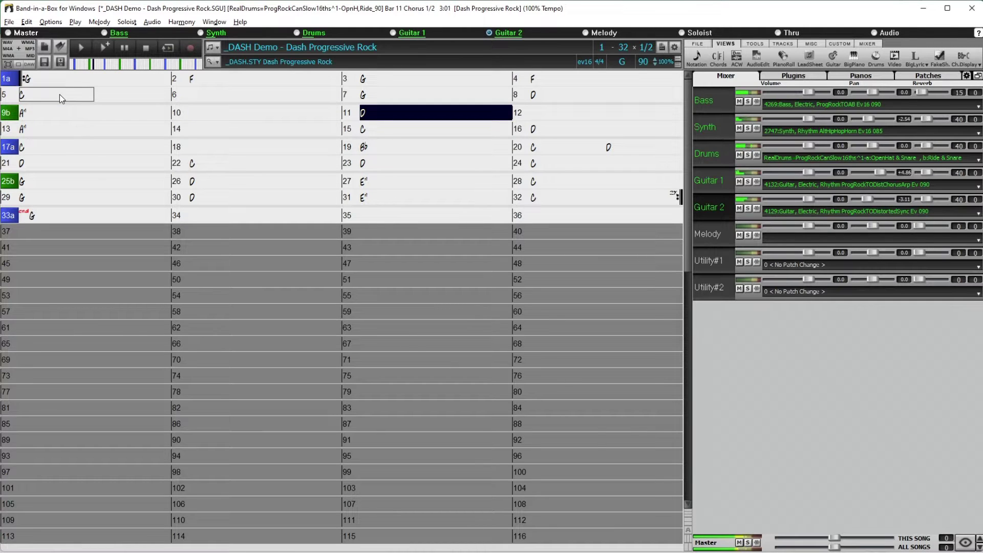
Stop playback and bring up partial regeneration for the Guitar 2 track with bar 2 selected
{"action": "left_click", "coordinate": [148, 47]}
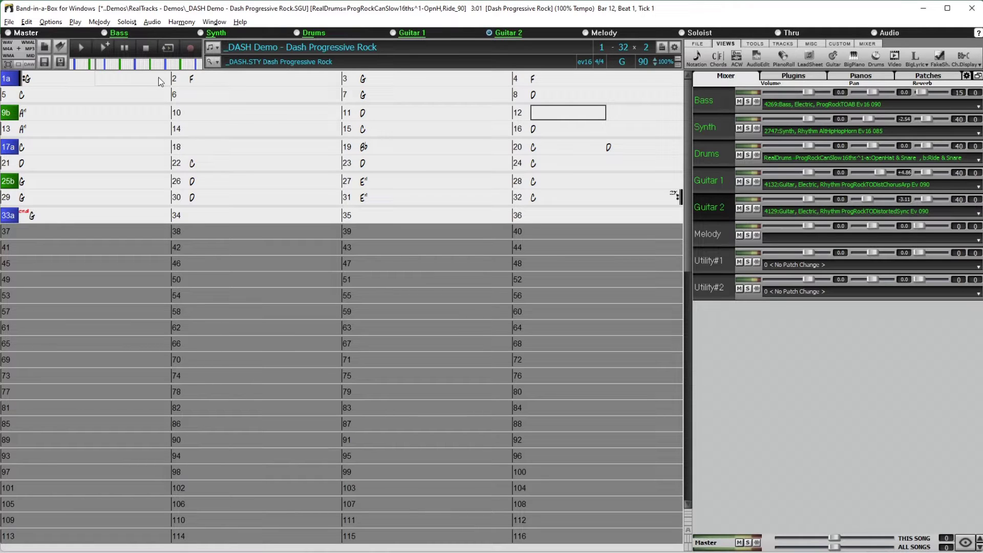
{"action": "left_click", "coordinate": [224, 82]}
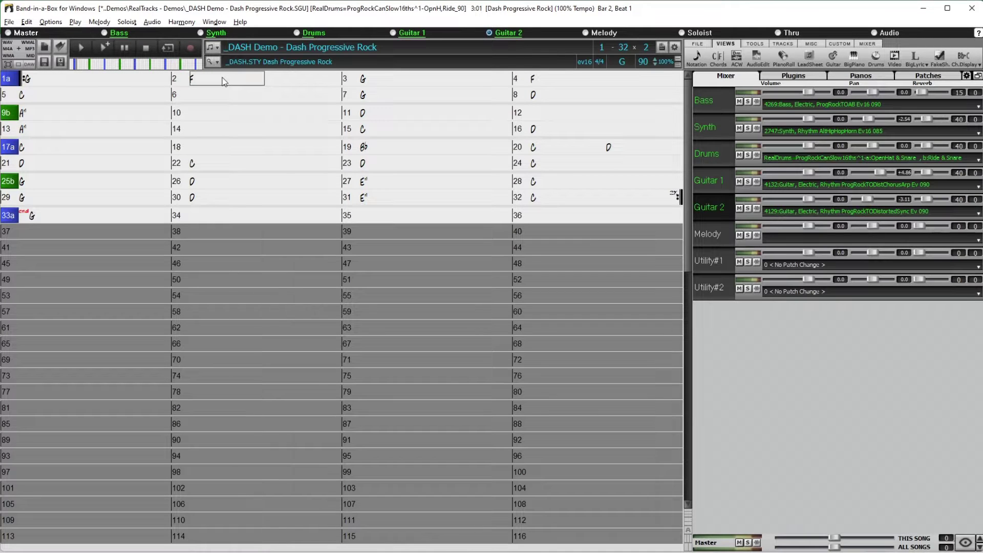
{"action": "key", "text": "ctrl+shift+r"}
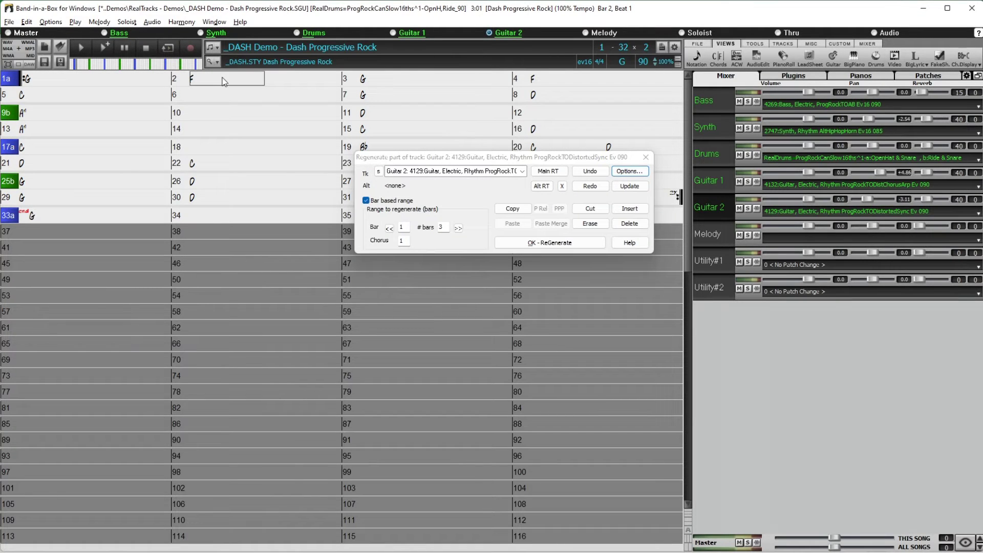
{"action": "left_click_drag", "start_coordinate": [415, 161], "coordinate": [407, 122]}
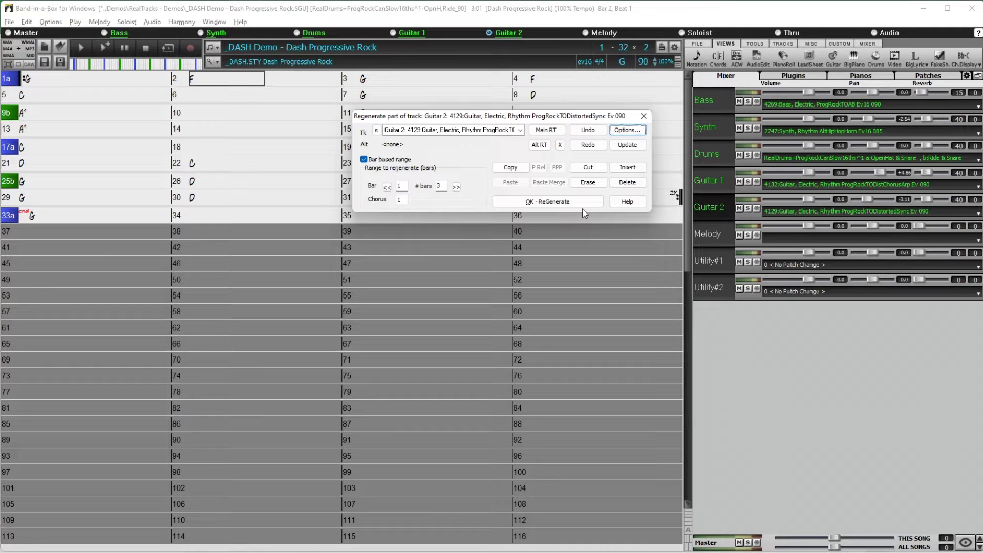
Turn off overwriting existing material in the partial regeneration options and set Different Riffs to "Entire riff is different"
{"action": "left_click", "coordinate": [625, 130]}
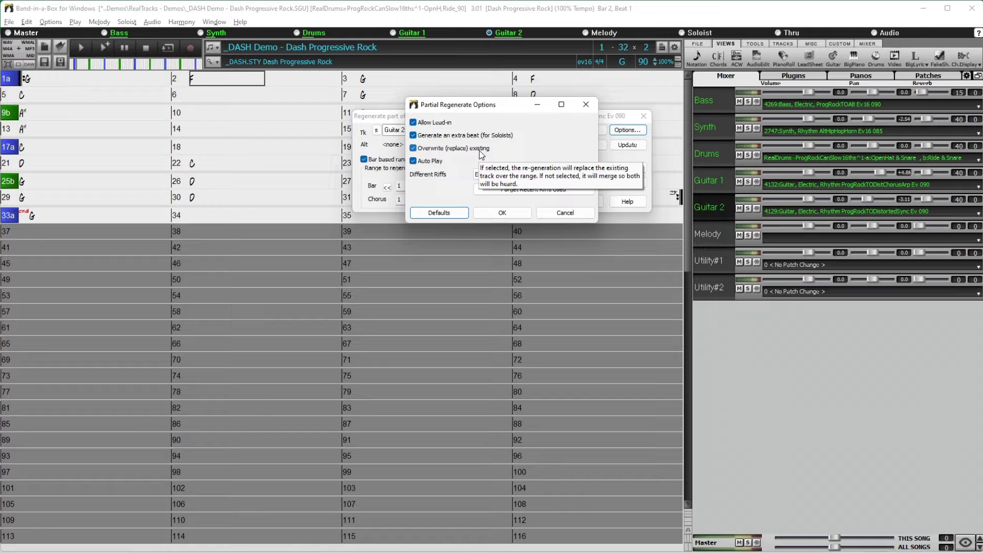
{"action": "left_click", "coordinate": [413, 148]}
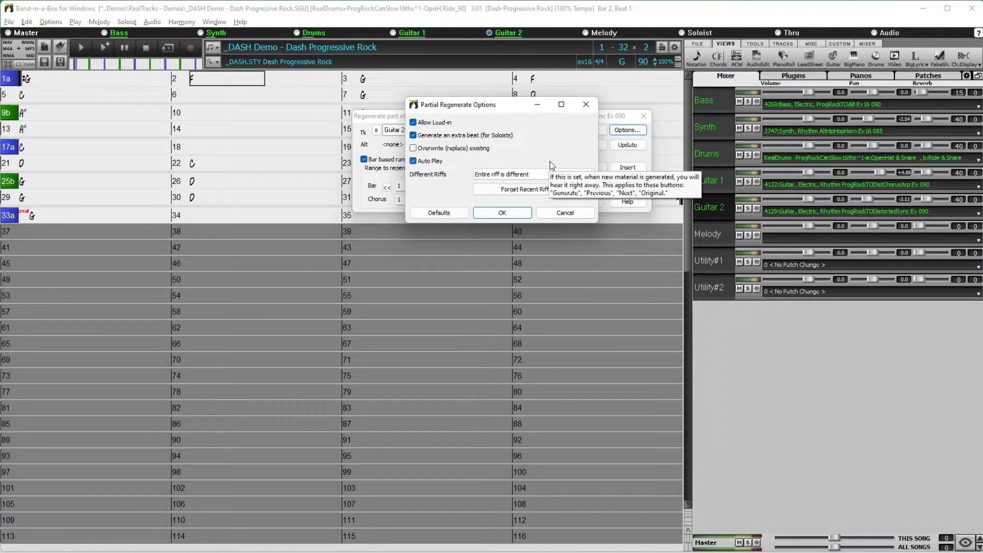
{"action": "left_click", "coordinate": [589, 176]}
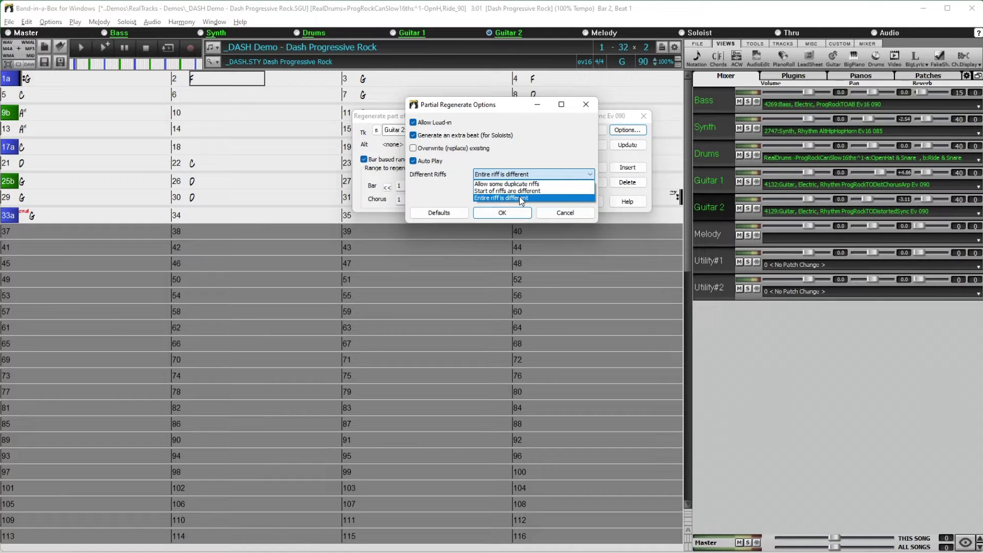
{"action": "left_click", "coordinate": [519, 198]}
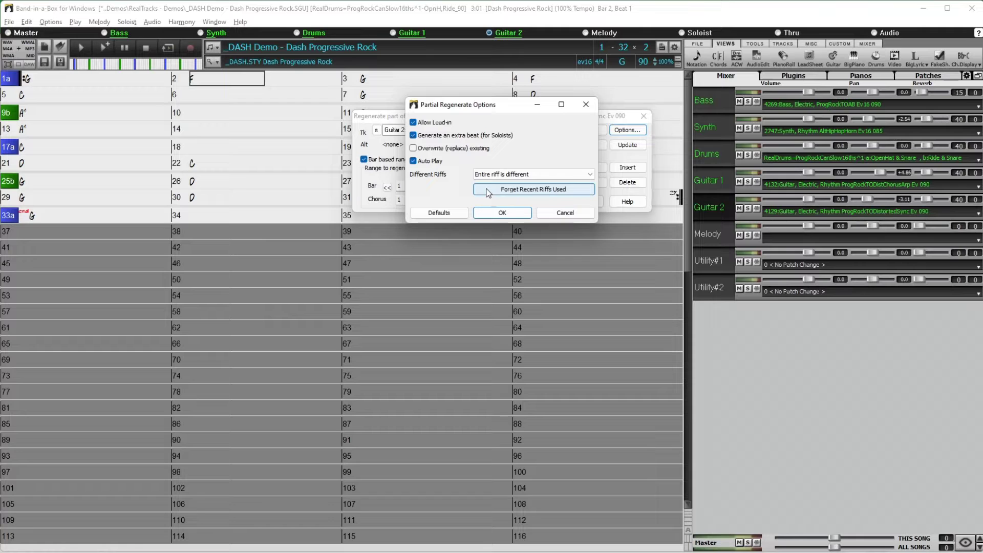
{"action": "left_click", "coordinate": [504, 212]}
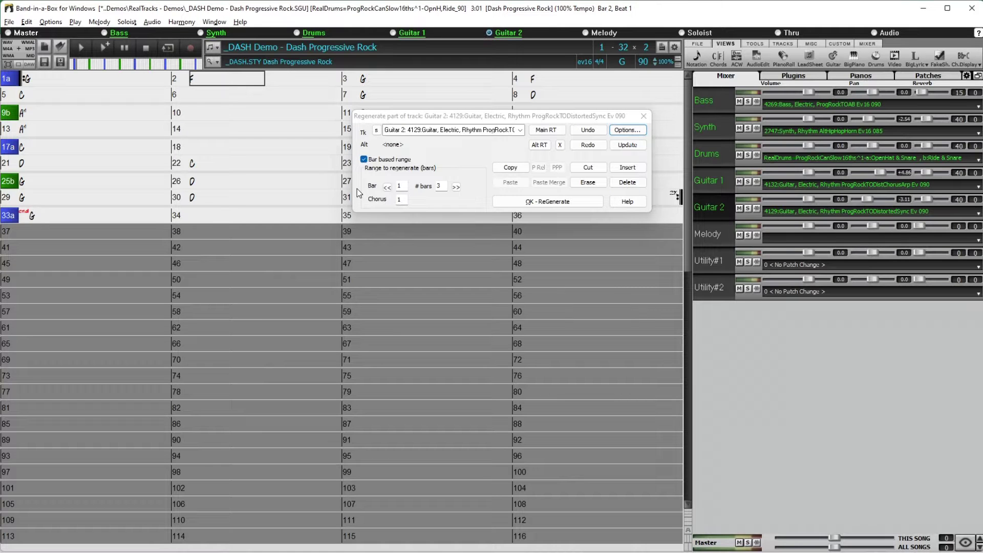
Try regenerating Guitar 2 over bars 9 to 12, audition it soloed and with the band, and undo the regeneration
{"action": "left_click_drag", "start_coordinate": [391, 118], "coordinate": [388, 186]}
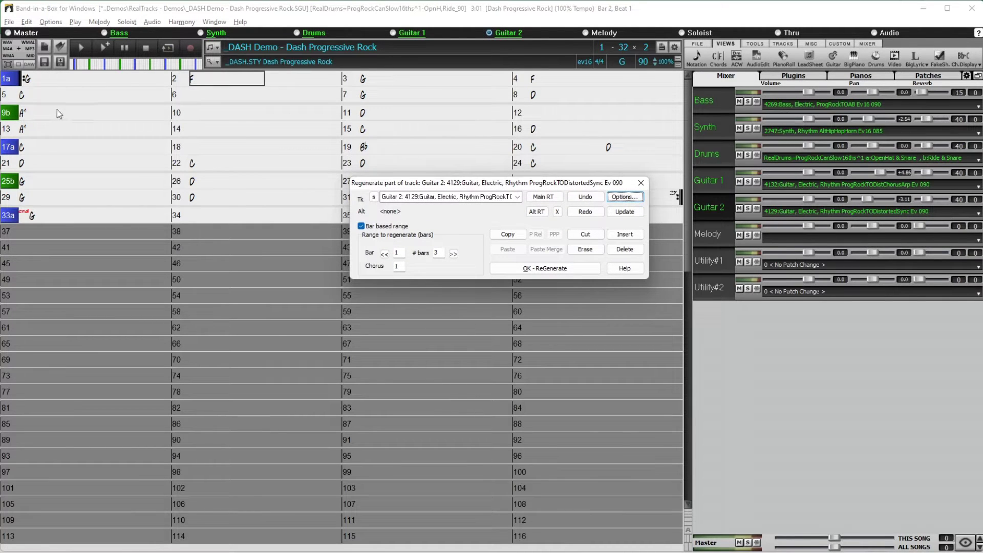
{"action": "left_click_drag", "start_coordinate": [59, 112], "coordinate": [561, 119]}
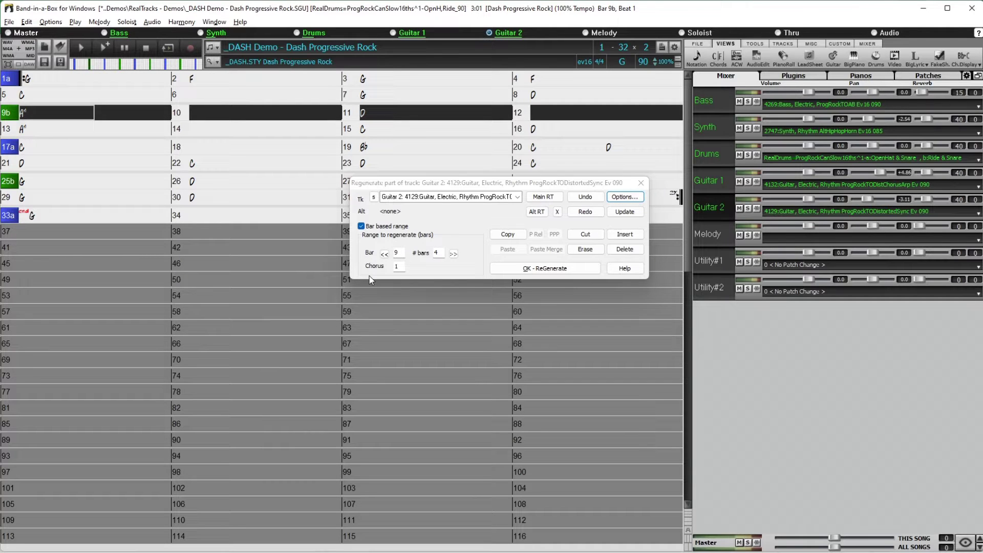
{"action": "left_click", "coordinate": [542, 271]}
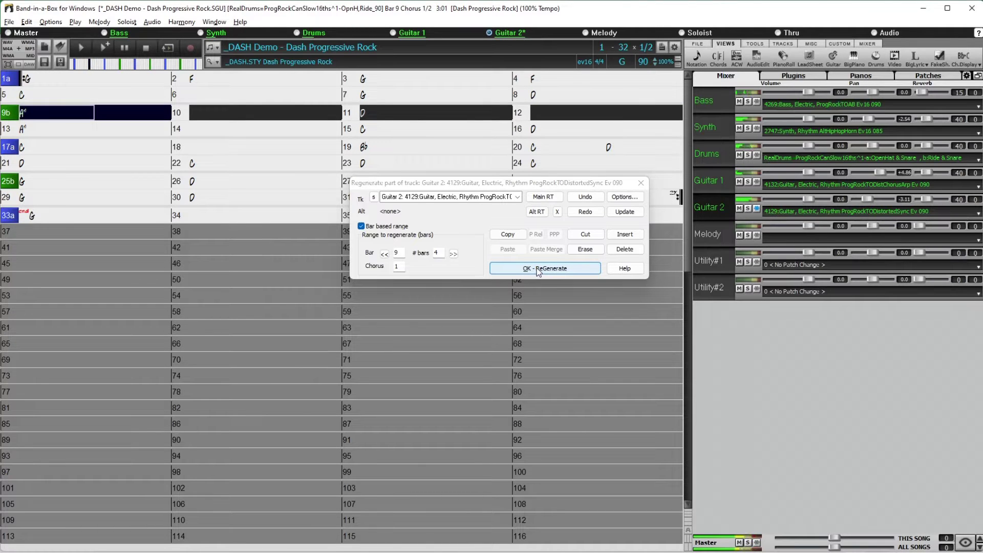
{"action": "left_click", "coordinate": [749, 209]}
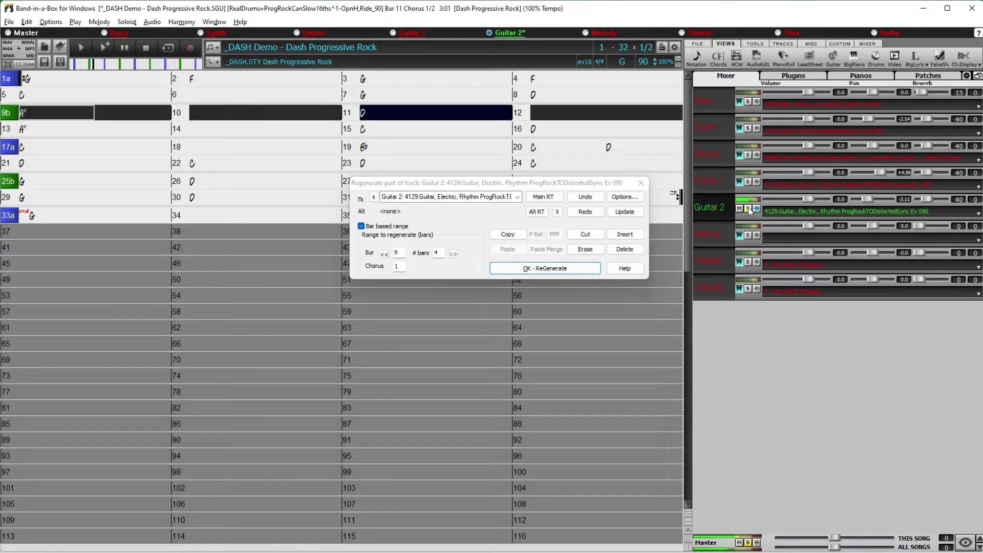
{"action": "left_click", "coordinate": [749, 208]}
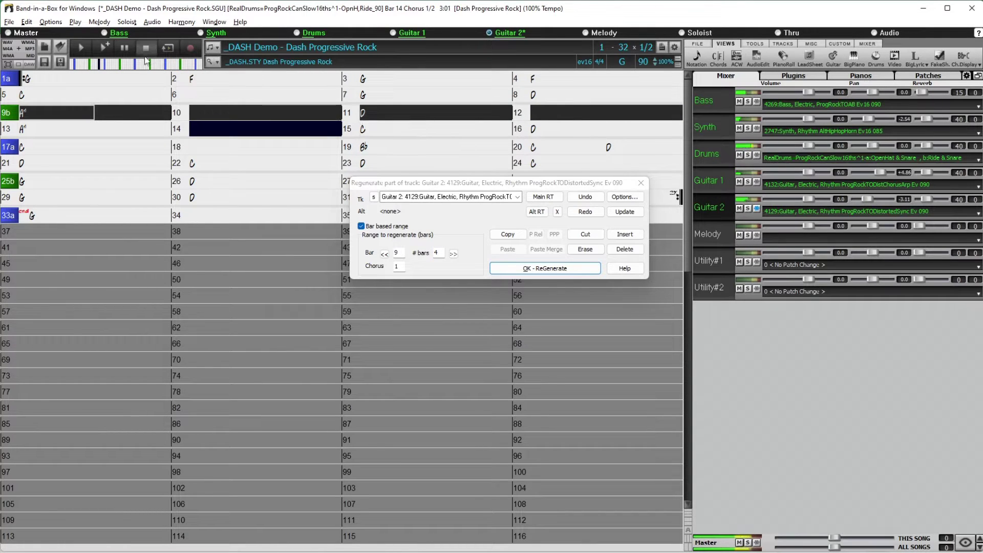
{"action": "key", "text": "Escape"}
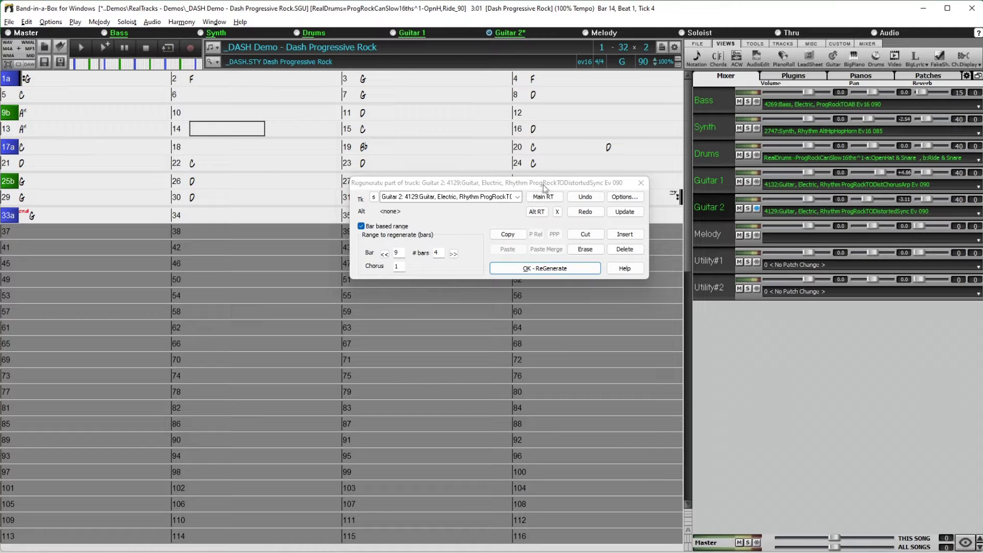
{"action": "left_click", "coordinate": [599, 198]}
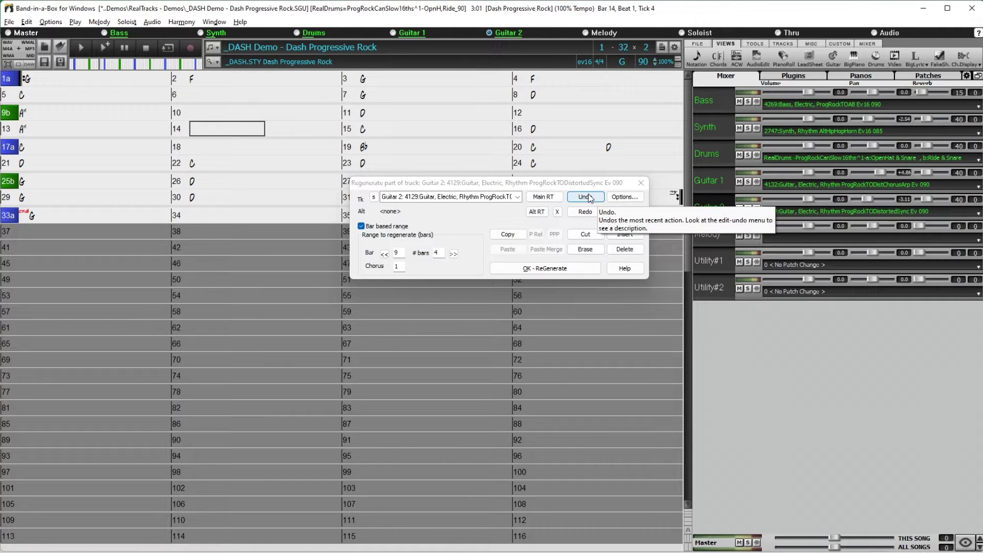
Regenerate bars 9 to 16 of Guitar 2 and audition them, raising the Drums volume to +1.47 during playback
{"action": "left_click", "coordinate": [43, 118]}
{"action": "left_click_drag", "start_coordinate": [42, 122], "coordinate": [659, 135]}
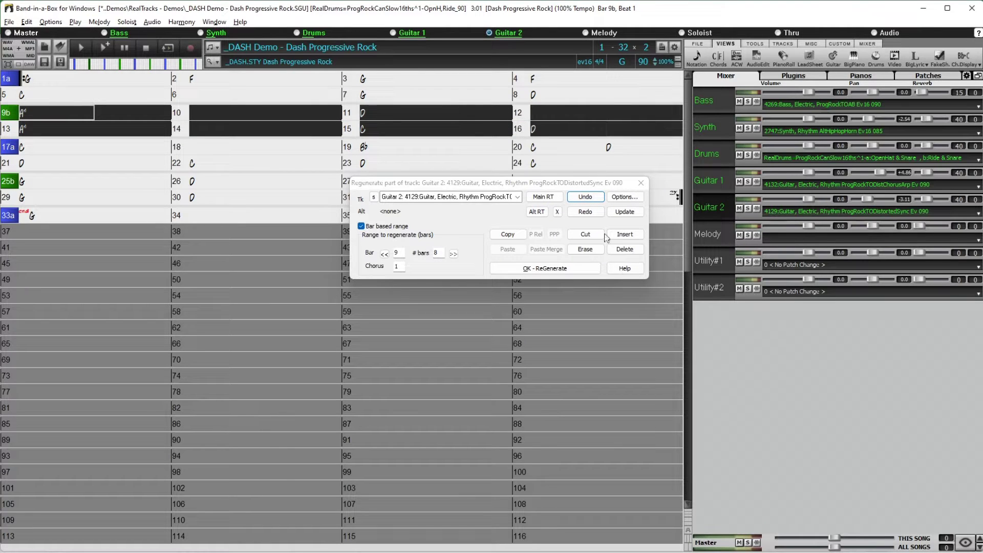
{"action": "left_click", "coordinate": [555, 267]}
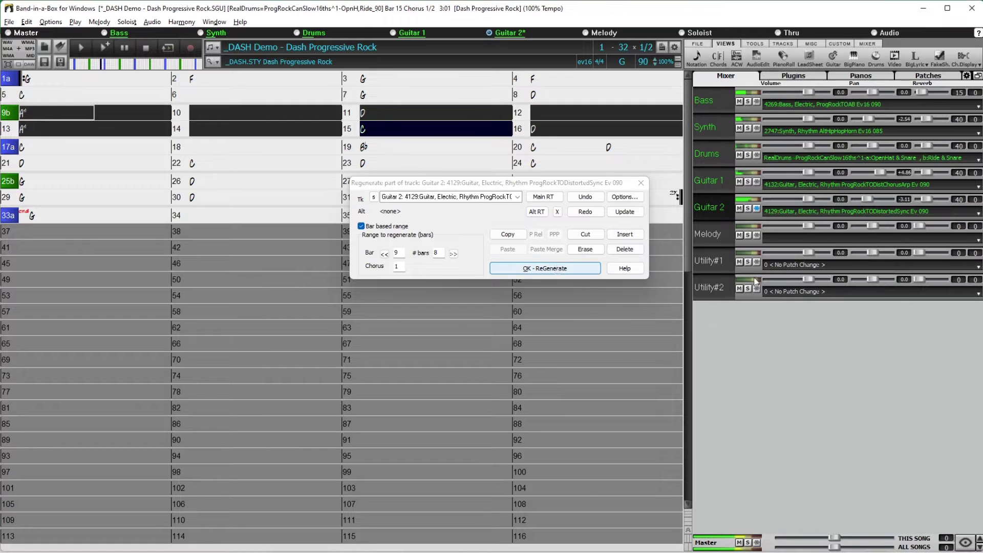
{"action": "left_click_drag", "start_coordinate": [810, 146], "coordinate": [811, 146]}
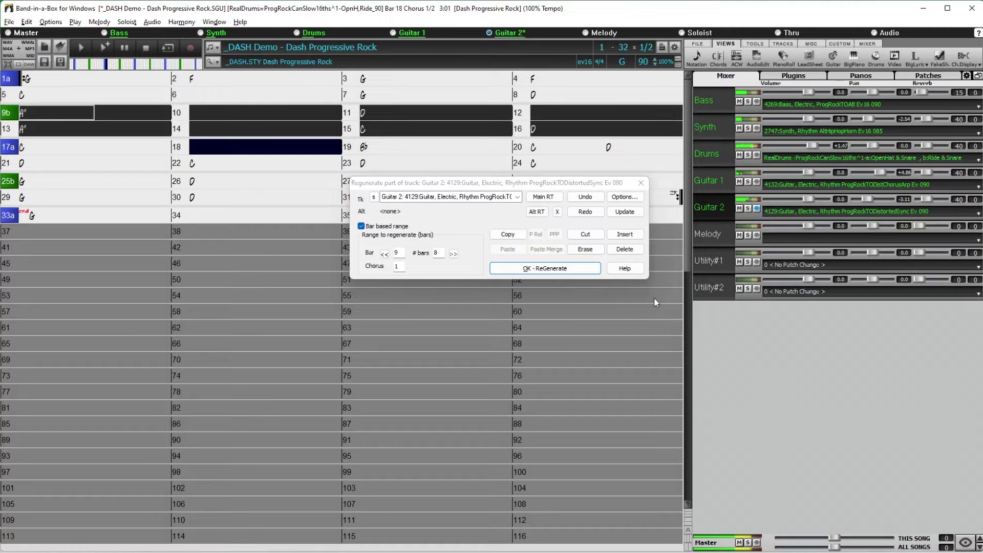
{"action": "left_click", "coordinate": [149, 51]}
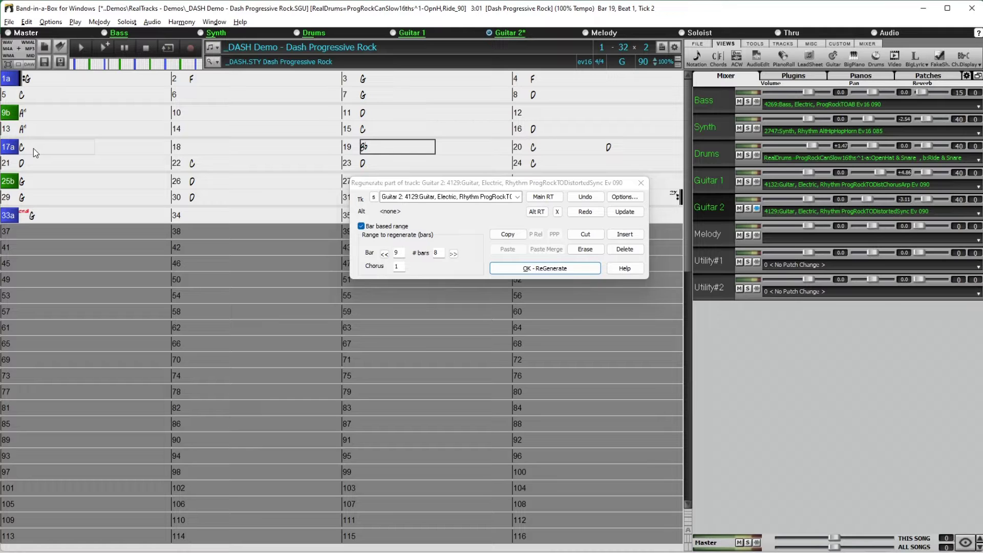
{"action": "left_click_drag", "start_coordinate": [32, 146], "coordinate": [134, 147]}
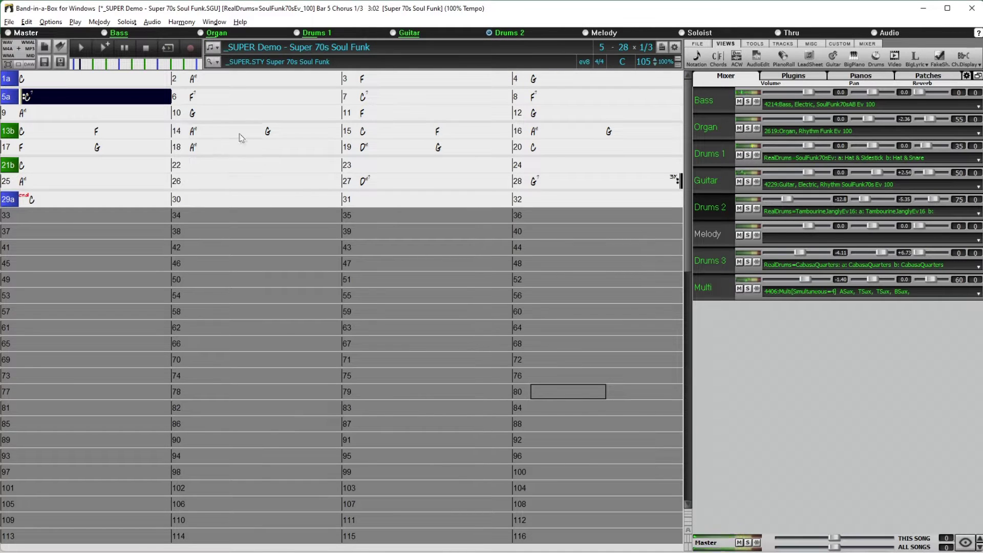
Audition the Super 70s Soul Funk demo from bar 1, stop it, and highlight the opening bars 1 to 4
{"action": "left_click", "coordinate": [146, 47]}
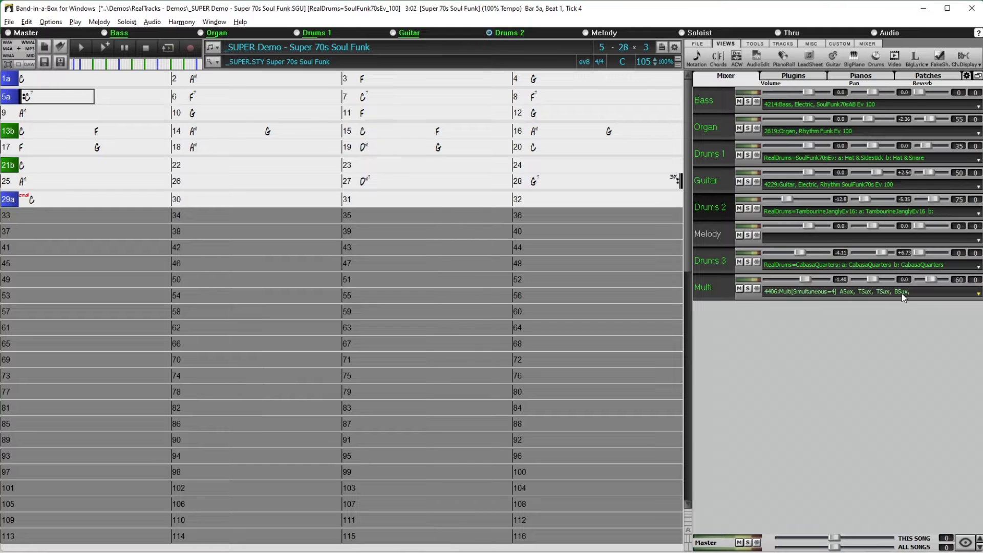
{"action": "left_click", "coordinate": [43, 80]}
{"action": "key", "text": "space"}
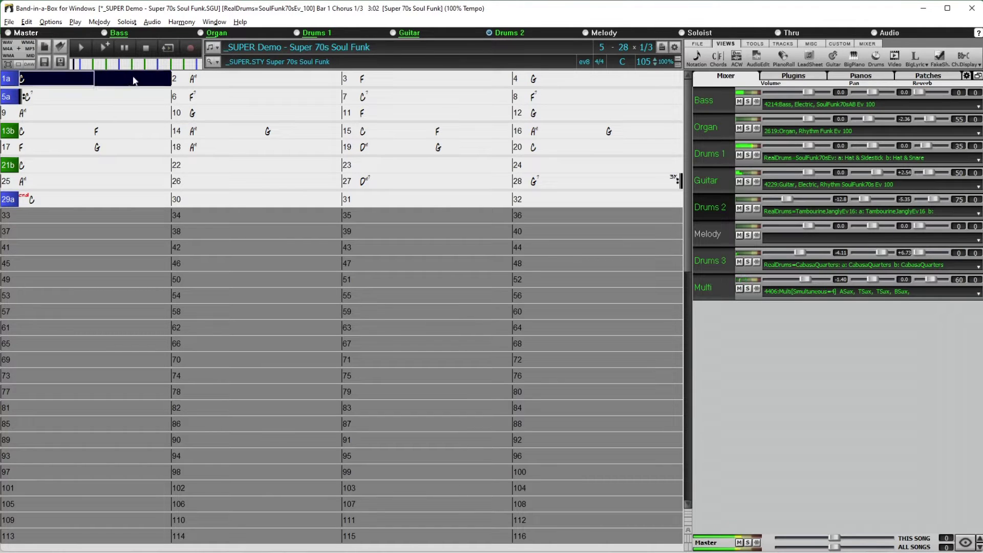
{"action": "left_click", "coordinate": [147, 52]}
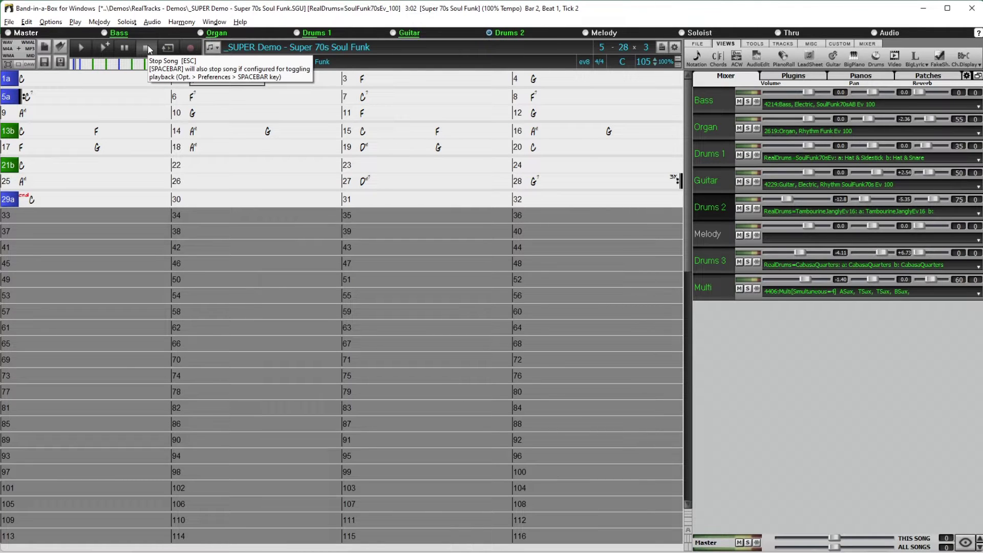
{"action": "left_click", "coordinate": [56, 80]}
{"action": "left_click_drag", "start_coordinate": [240, 94], "coordinate": [658, 83]}
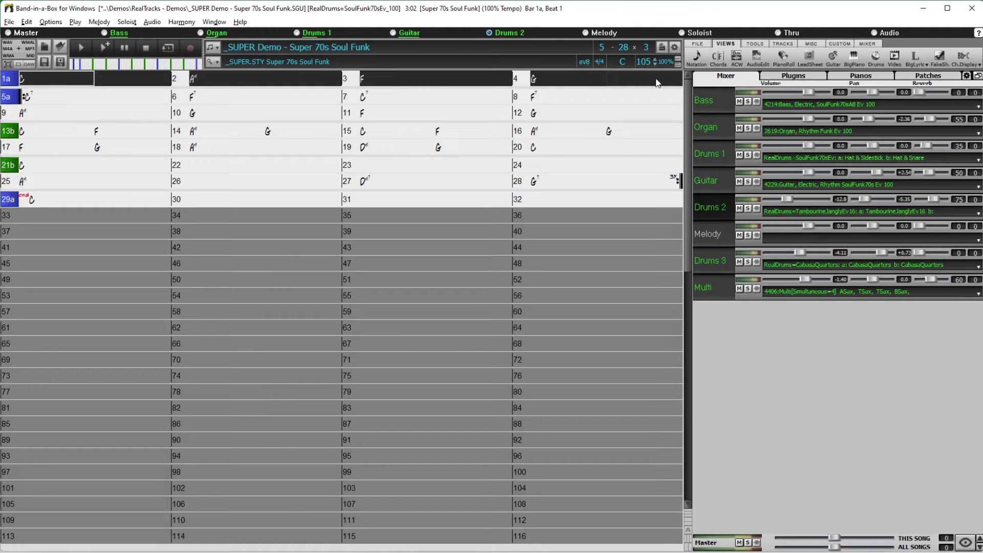
Bring up partial regeneration for the Multi sax track with bars 5 to 12 selected
{"action": "left_click", "coordinate": [55, 94]}
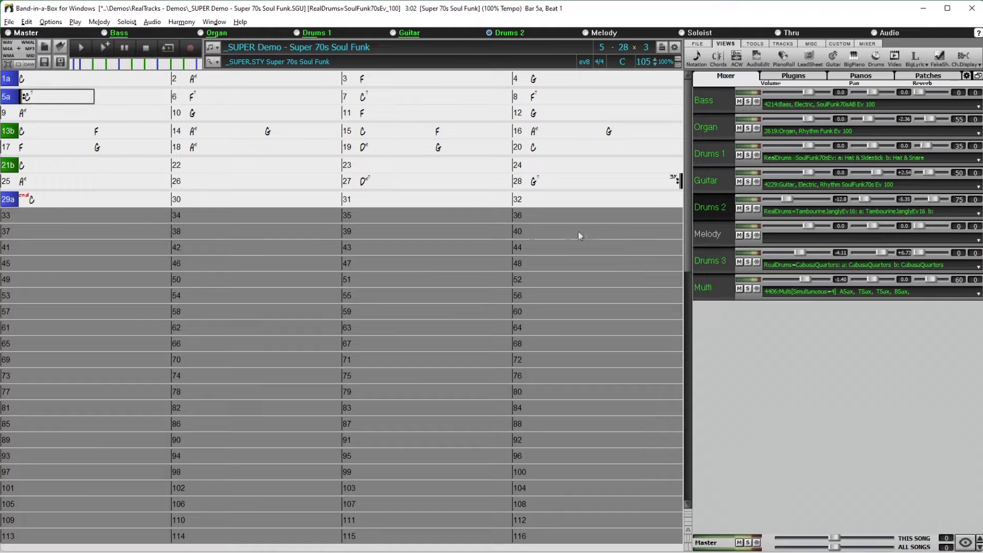
{"action": "left_click", "coordinate": [717, 284]}
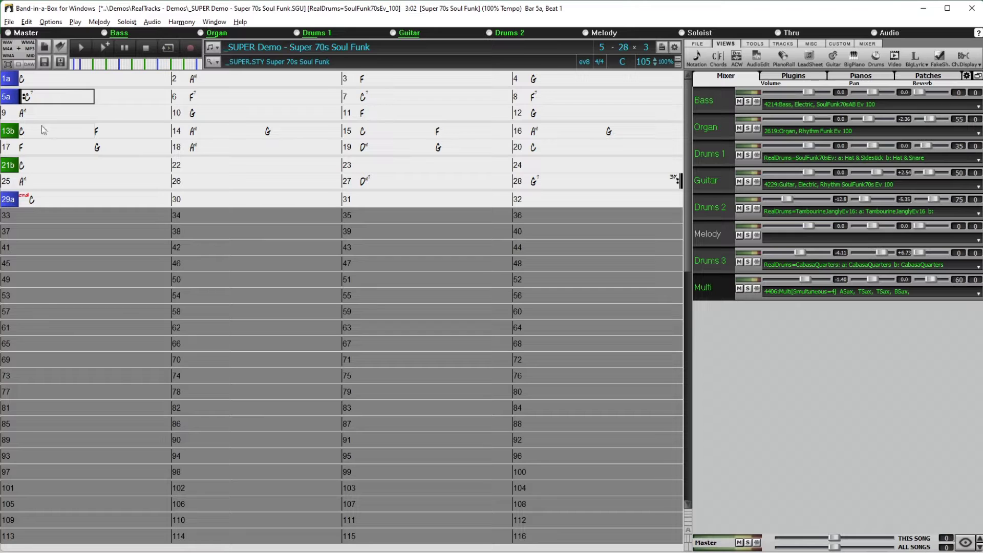
{"action": "mouse_move", "coordinate": [41, 99]}
{"action": "left_mouse_down"}
{"action": "mouse_move", "coordinate": [354, 100]}
{"action": "mouse_move", "coordinate": [634, 118]}
{"action": "left_mouse_up"}
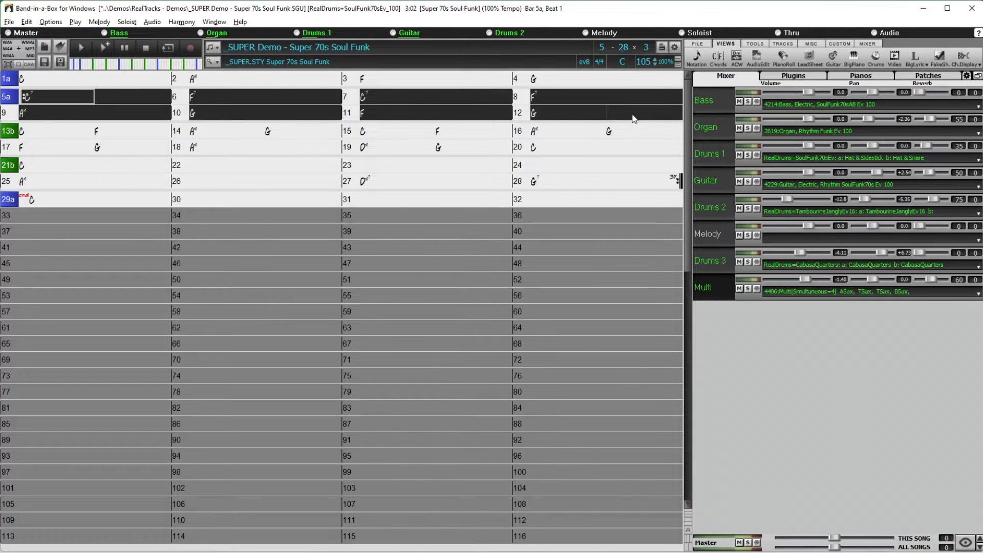
{"action": "key", "text": "F8"}
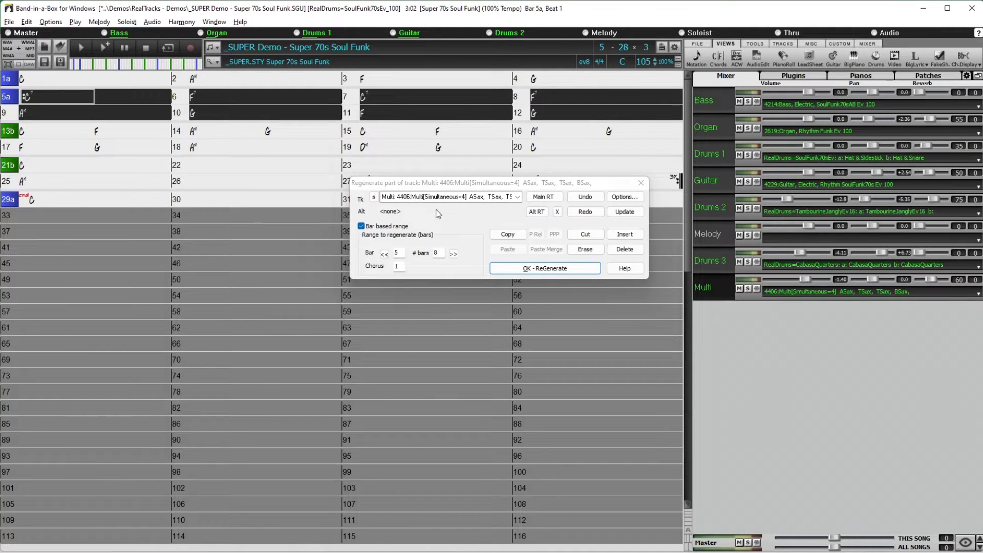
Filter all RealTracks types by "soul horn section" and assign RealTrack 4254, the background Horn Section, as the alternate
{"action": "left_click", "coordinate": [537, 212]}
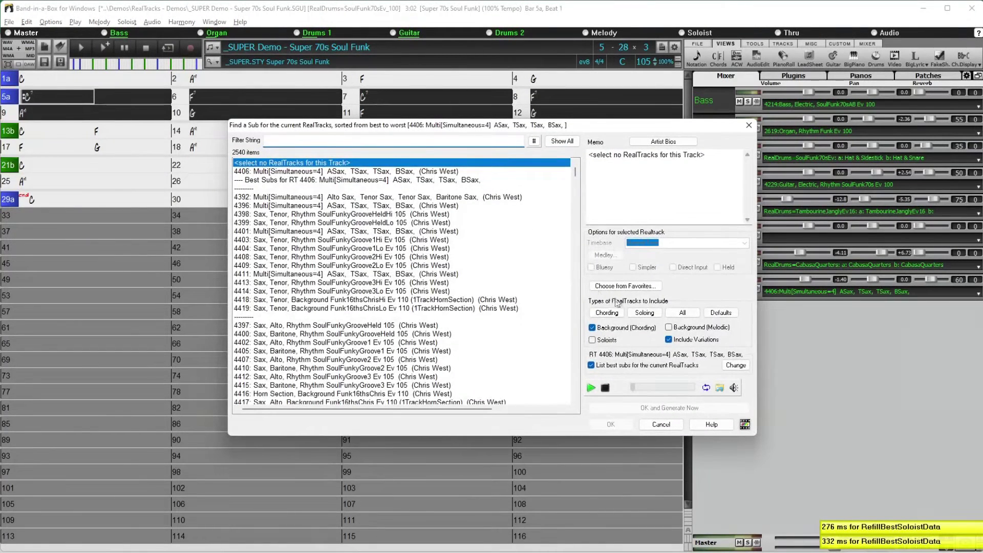
{"action": "left_click", "coordinate": [680, 313]}
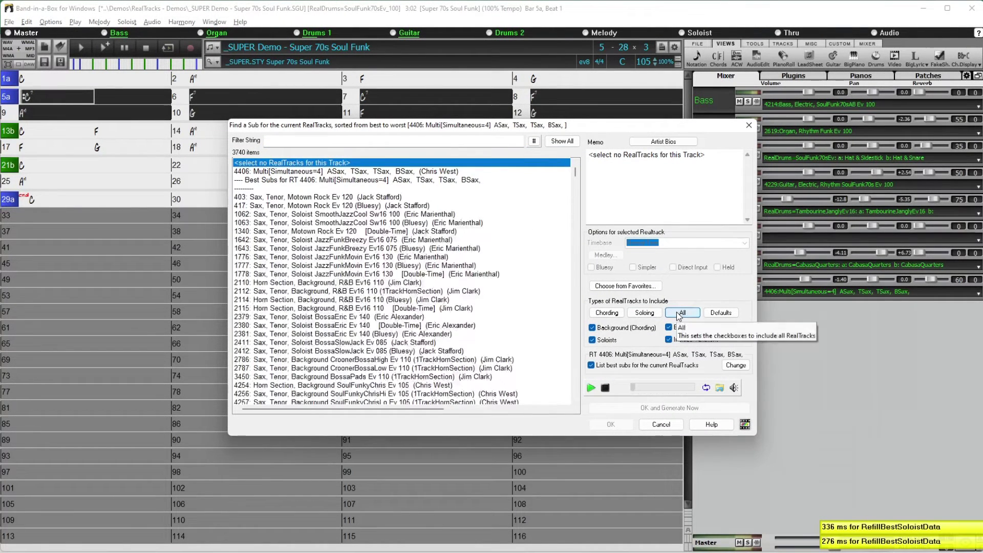
{"action": "left_click", "coordinate": [354, 145]}
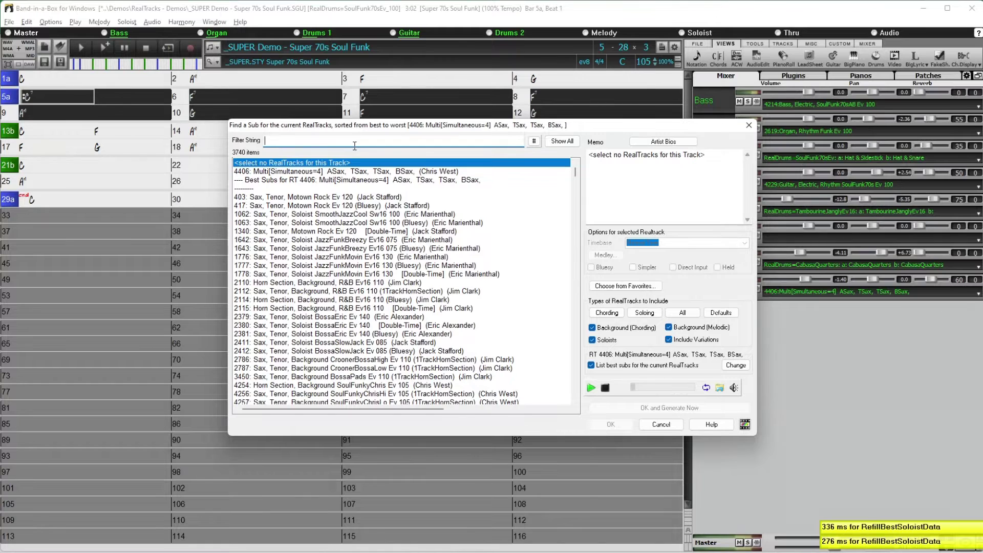
{"action": "type", "text": "soul horn section"}
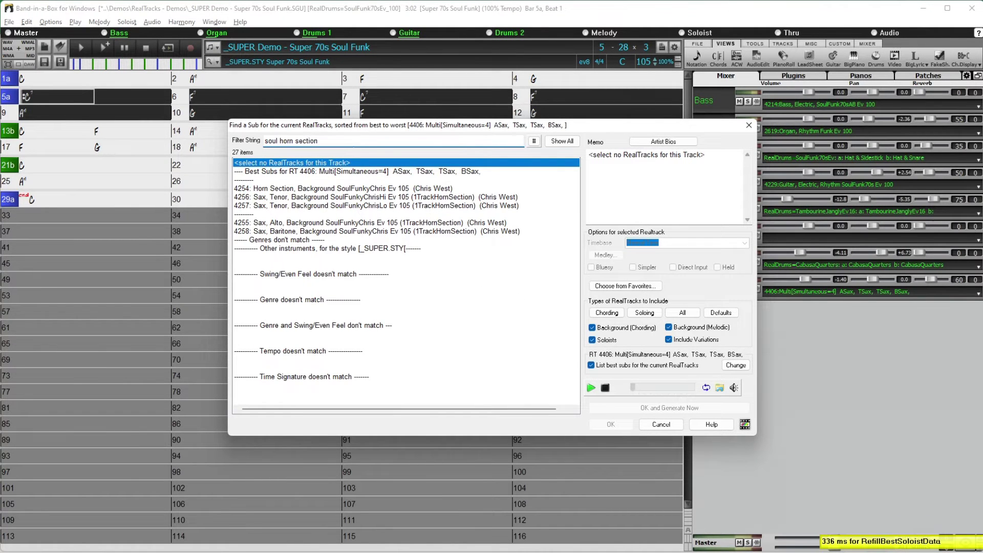
{"action": "left_click", "coordinate": [298, 190]}
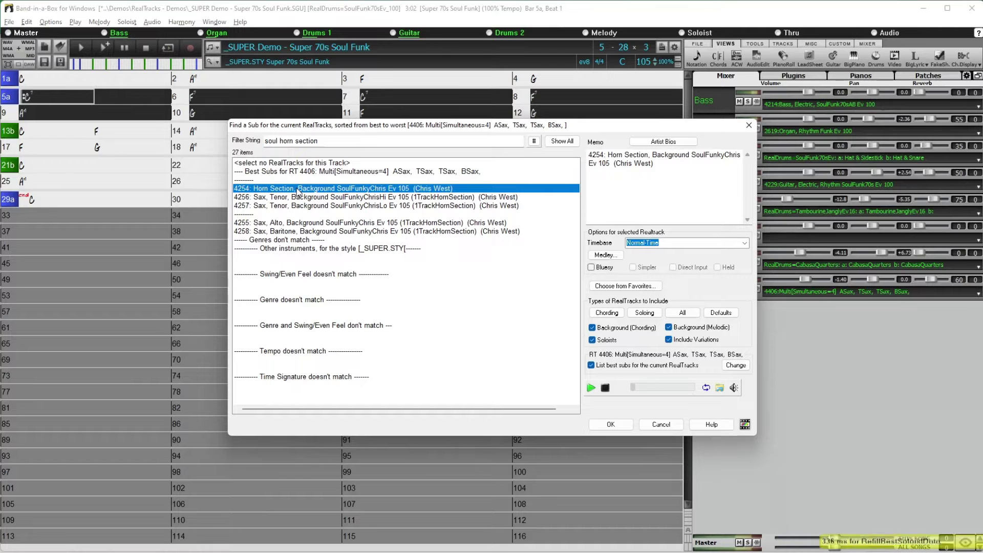
{"action": "left_click", "coordinate": [611, 424]}
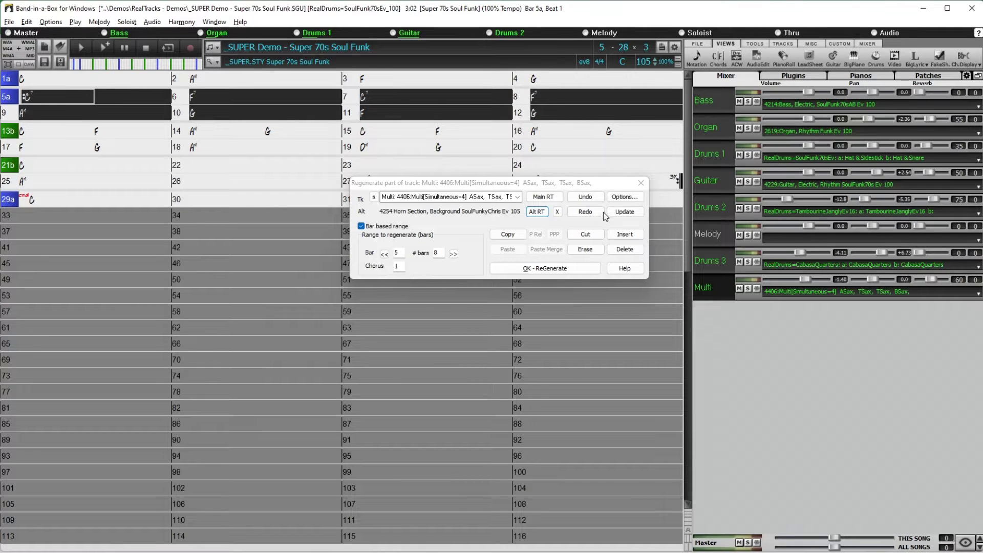
Enable overwriting existing material in the regeneration options and regenerate bars 5 to 12 of the Multi track with the alternate RealTrack
{"action": "left_click", "coordinate": [625, 197]}
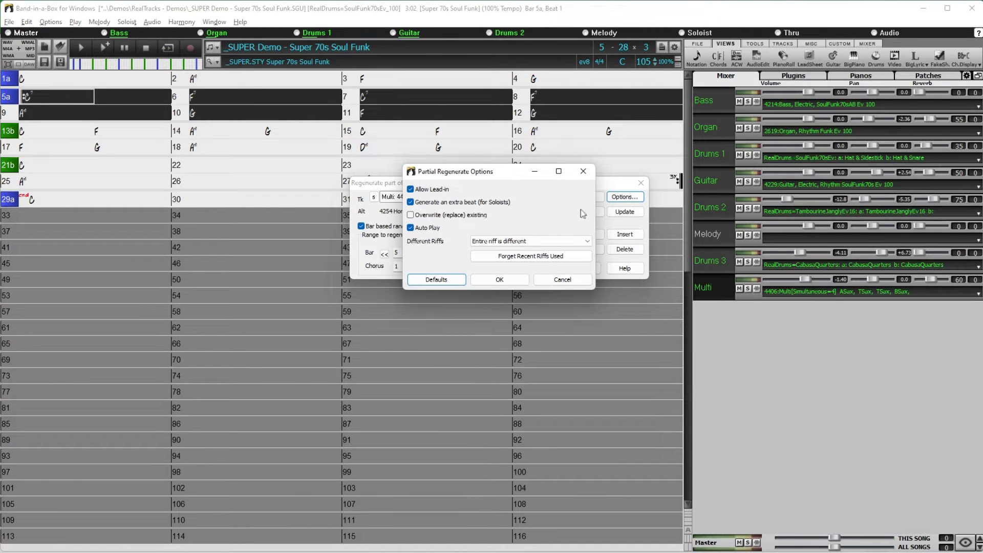
{"action": "left_click", "coordinate": [415, 215]}
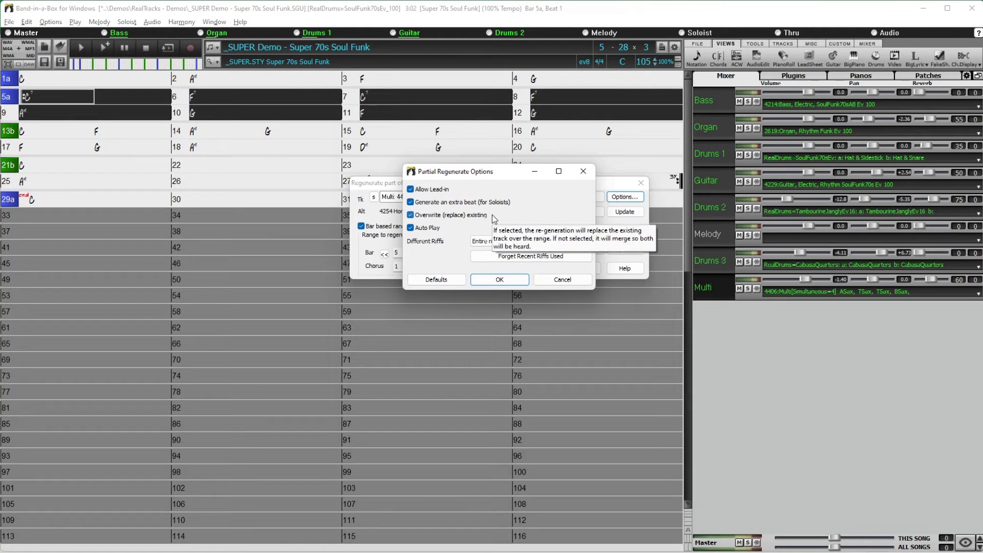
{"action": "left_click", "coordinate": [506, 279]}
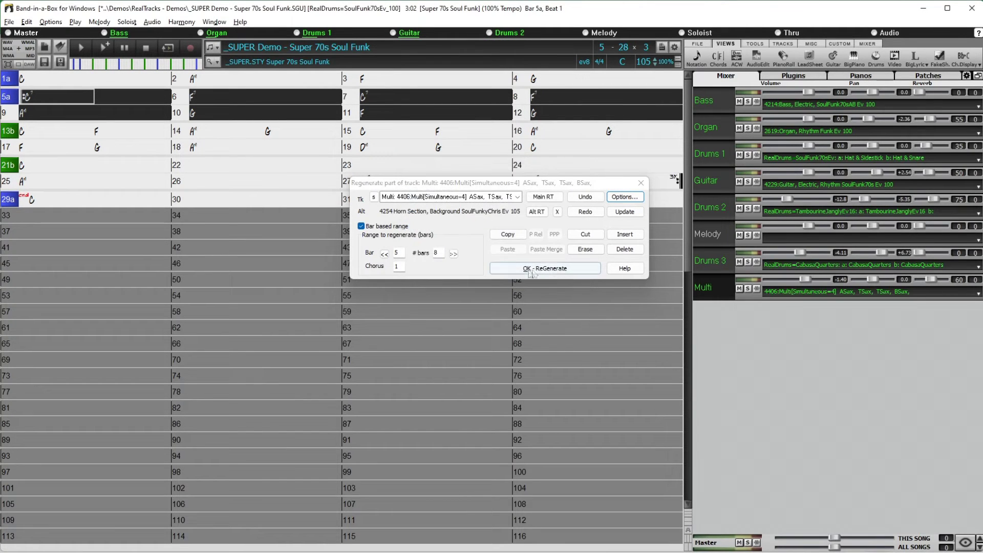
{"action": "left_click", "coordinate": [549, 271]}
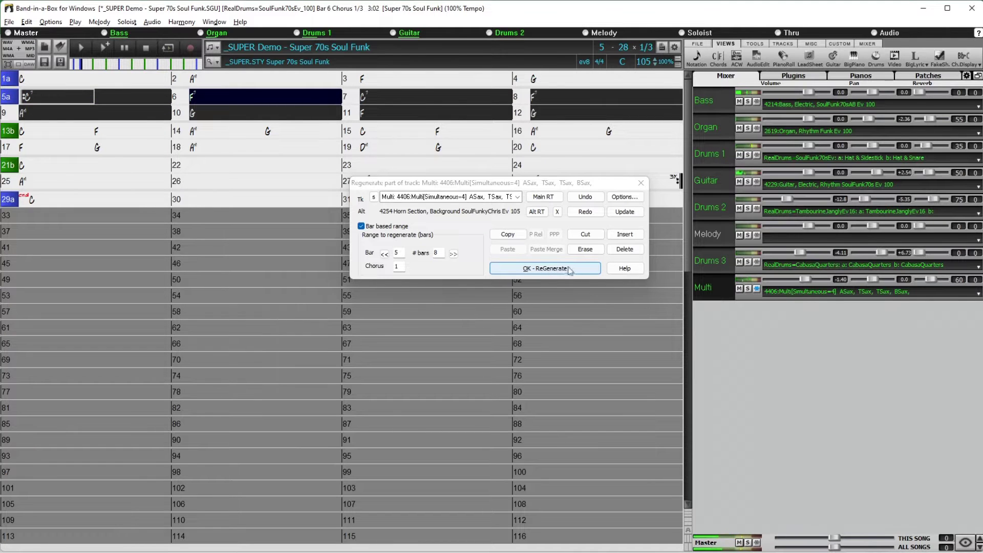
Close the partial regeneration dialog, clear the bar selection and stop the Super 70s Soul Funk playback
{"action": "left_click", "coordinate": [641, 183]}
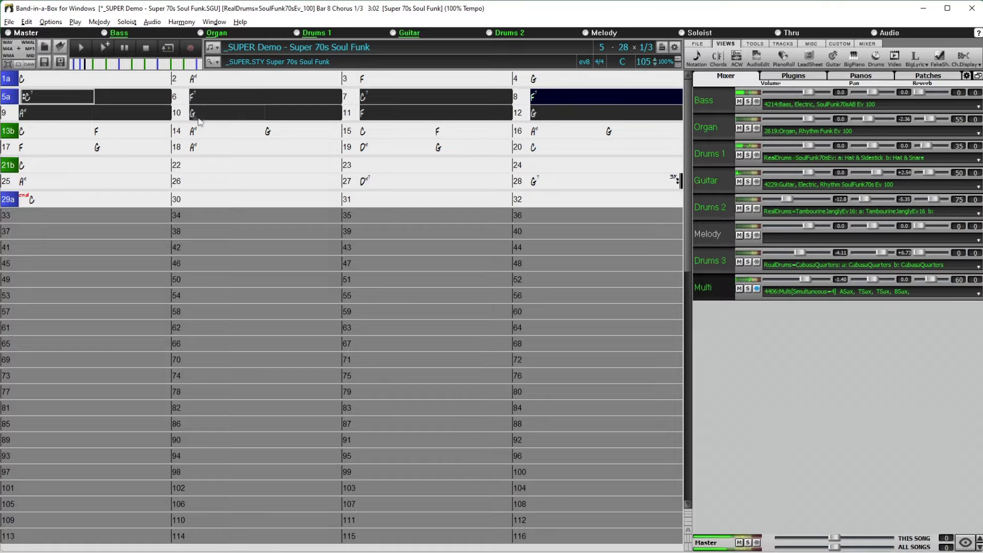
{"action": "left_click", "coordinate": [214, 130]}
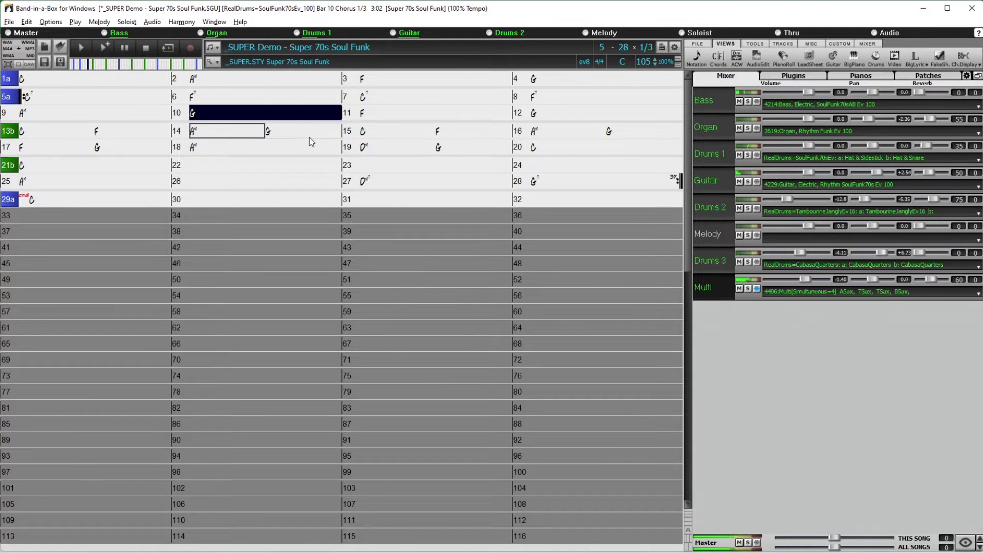
{"action": "left_click", "coordinate": [146, 49]}
Highlight bars 1 to 4 of the chord sheet, and return to bar 1 to audition the song
{"action": "left_click", "coordinate": [35, 80]}
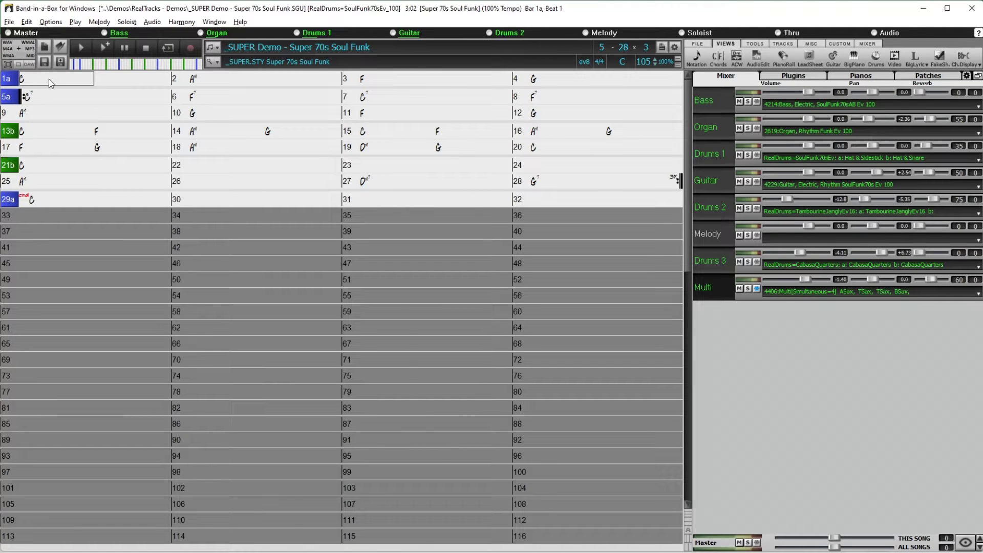
{"action": "left_click_drag", "start_coordinate": [55, 83], "coordinate": [659, 85]}
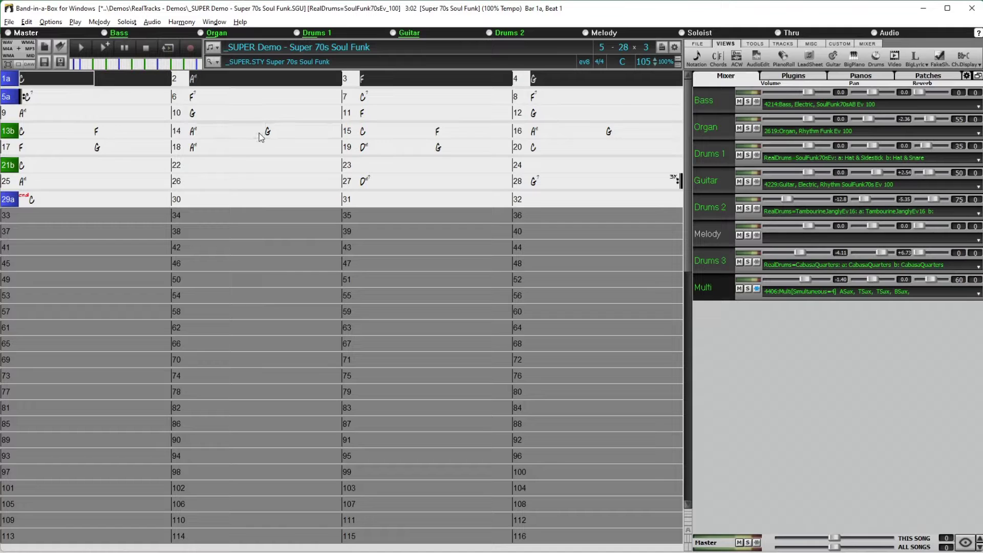
{"action": "left_click", "coordinate": [71, 82]}
{"action": "key", "text": "space"}
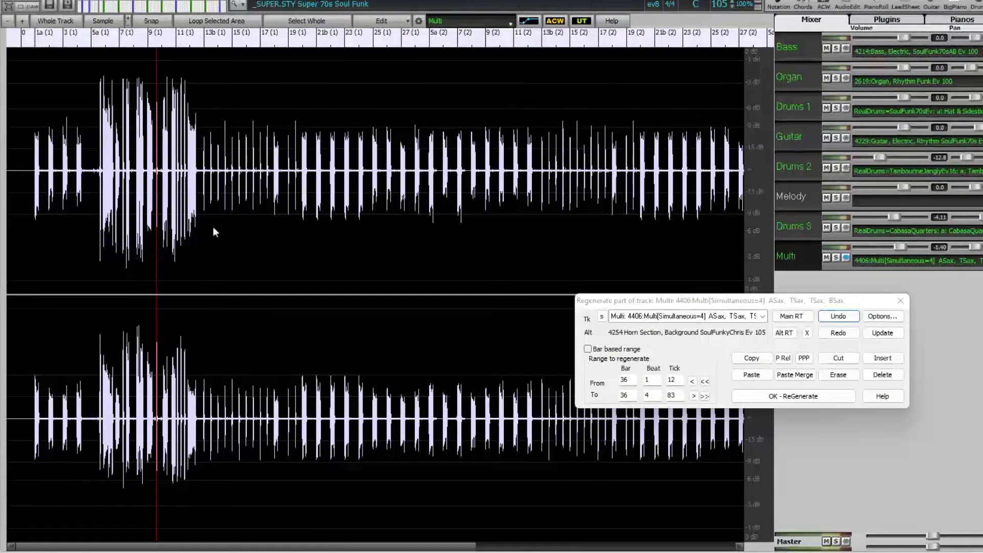
Audition the Multi track's waveform from bar 10 of the first chorus, and stop it after the horn phrase
{"action": "scroll", "coordinate": [213, 227], "scroll_direction": "up", "scroll_amount": 3}
{"action": "scroll", "coordinate": [401, 177], "scroll_direction": "up", "scroll_amount": 2}
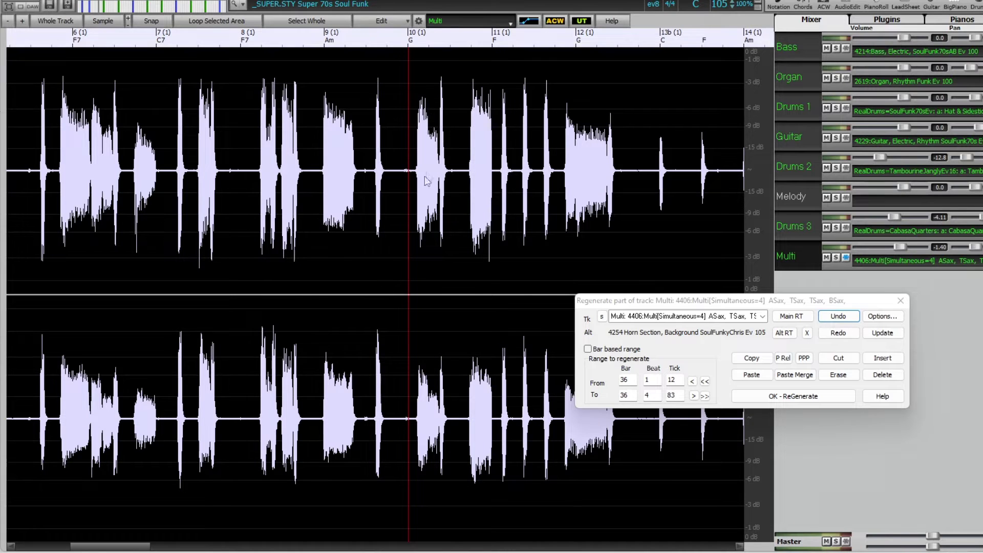
{"action": "key", "text": "space"}
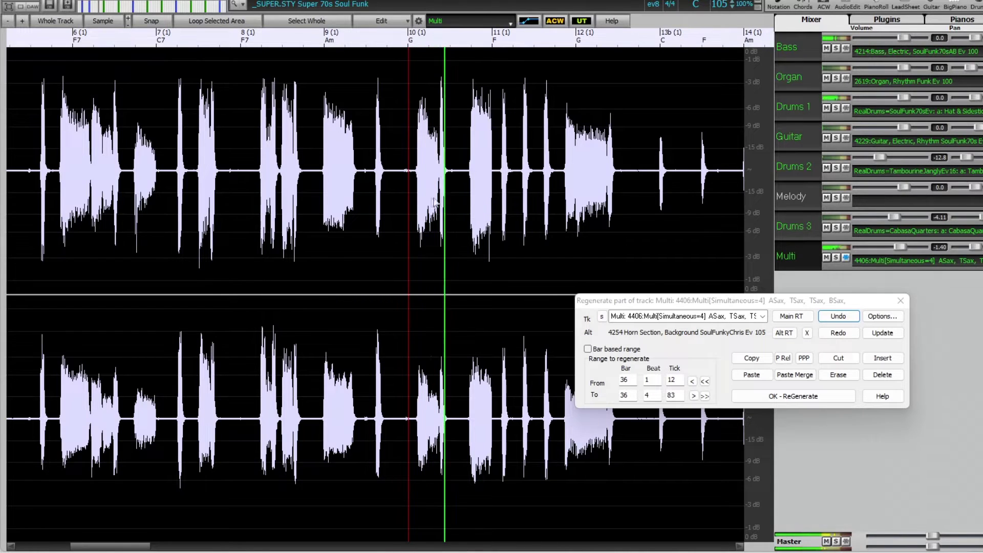
{"action": "key", "text": "space"}
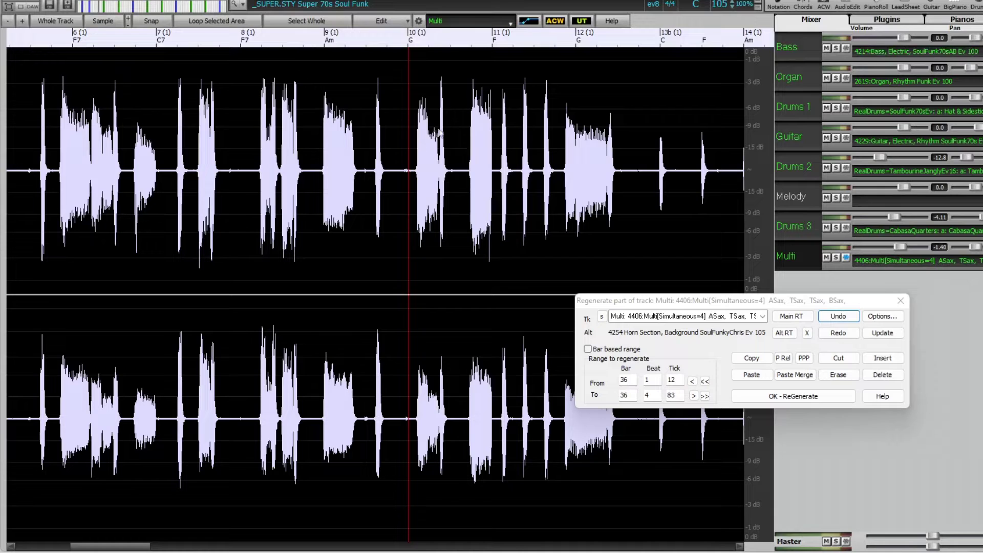
Copy the horn phrase in bar 10 of the first chorus, from beat 1 tick 39 to beat 3 tick 27
{"action": "left_click_drag", "start_coordinate": [459, 179], "coordinate": [416, 179]}
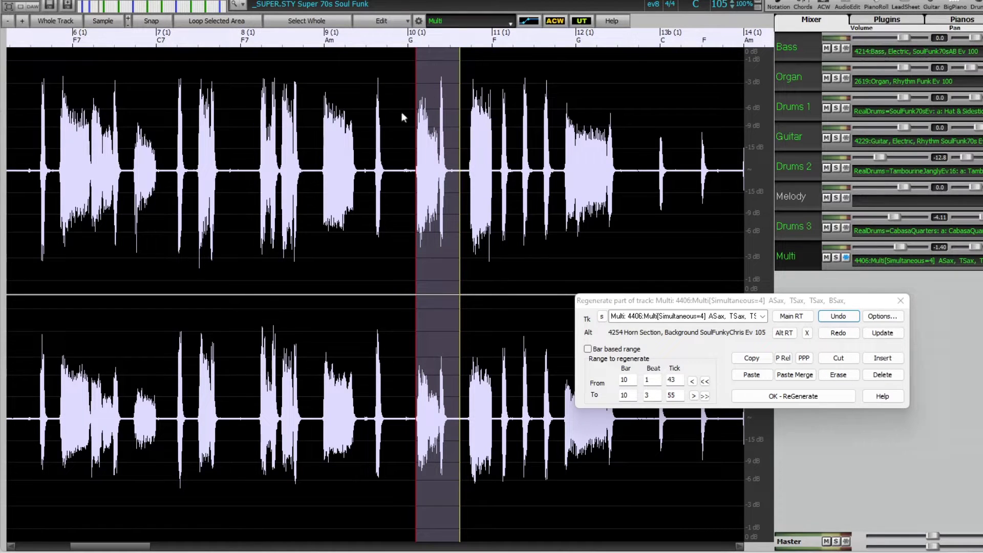
{"action": "left_click_drag", "start_coordinate": [455, 178], "coordinate": [416, 179]}
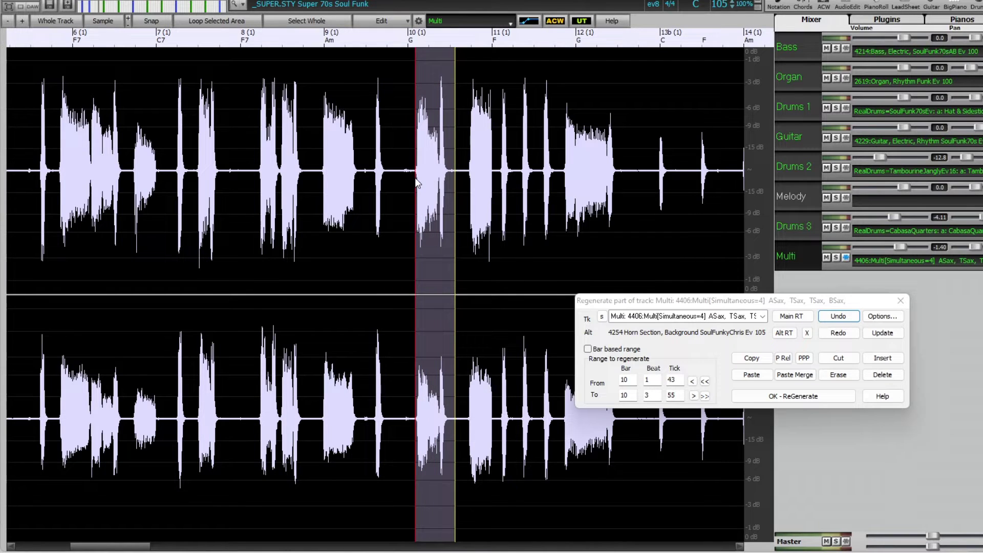
{"action": "left_click", "coordinate": [758, 362]}
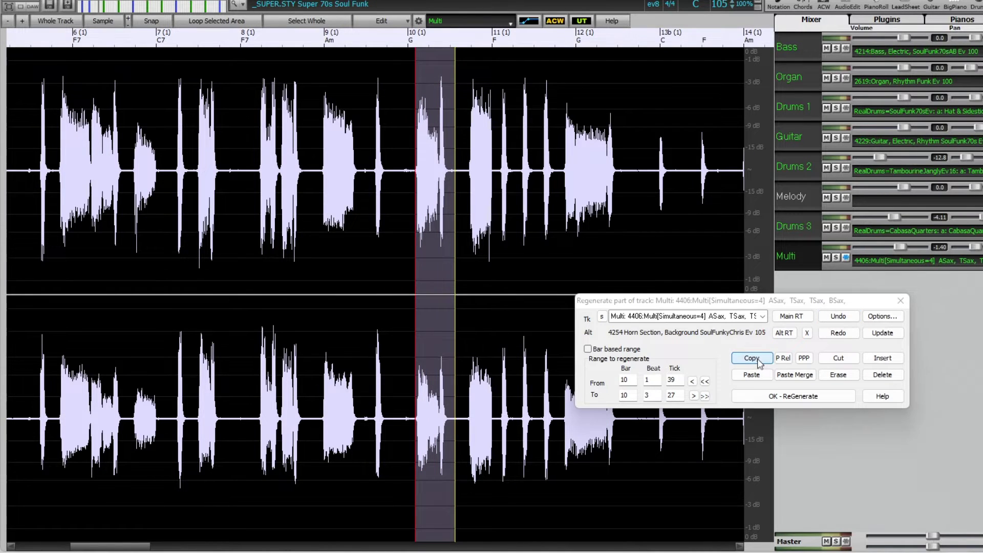
Paste the copied horn phrase at its relative position into the audio of bar 10 in the second chorus
{"action": "left_click", "coordinate": [588, 179]}
{"action": "scroll", "coordinate": [522, 184], "scroll_direction": "down", "scroll_amount": 1}
{"action": "scroll", "coordinate": [504, 187], "scroll_direction": "down", "scroll_amount": 2}
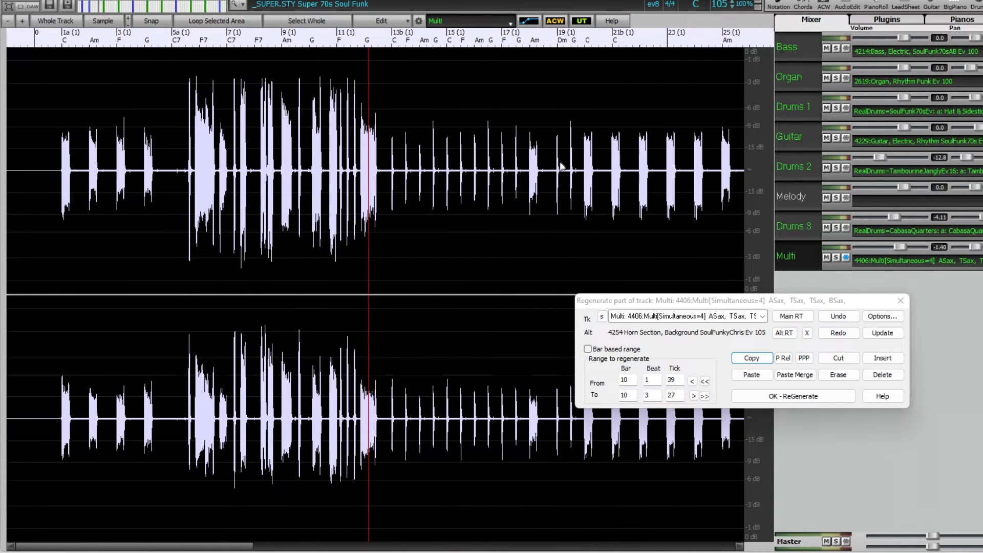
{"action": "left_click", "coordinate": [678, 160]}
{"action": "scroll", "coordinate": [640, 159], "scroll_direction": "up", "scroll_amount": 1}
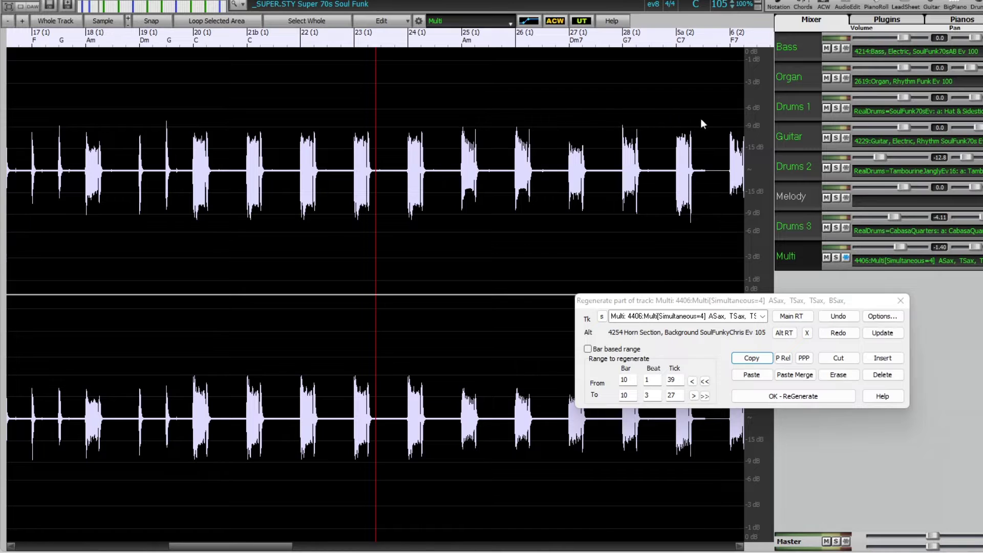
{"action": "left_click", "coordinate": [682, 131]}
{"action": "scroll", "coordinate": [661, 133], "scroll_direction": "down", "scroll_amount": 2}
{"action": "left_click", "coordinate": [569, 149]}
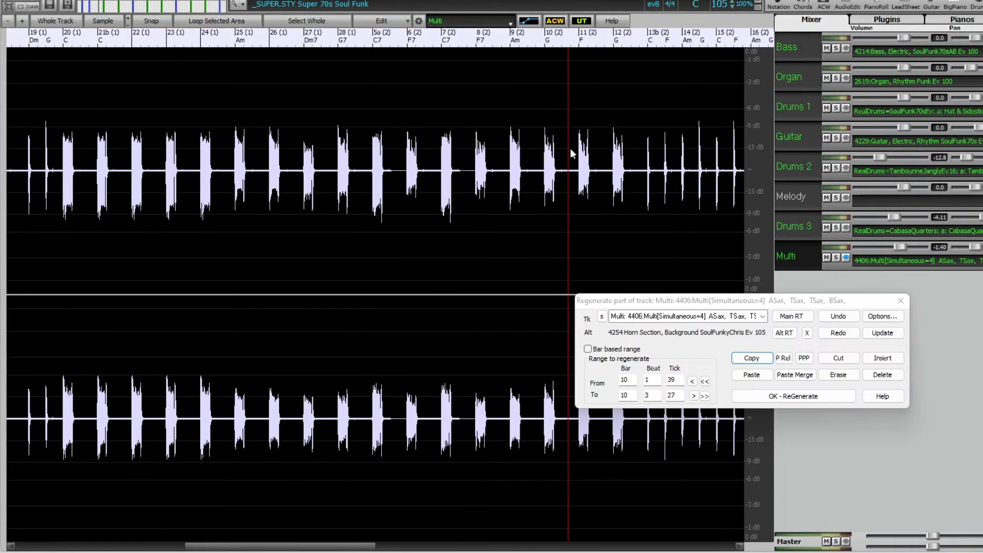
{"action": "scroll", "coordinate": [565, 149], "scroll_direction": "up", "scroll_amount": 2}
{"action": "scroll", "coordinate": [493, 164], "scroll_direction": "up", "scroll_amount": 3}
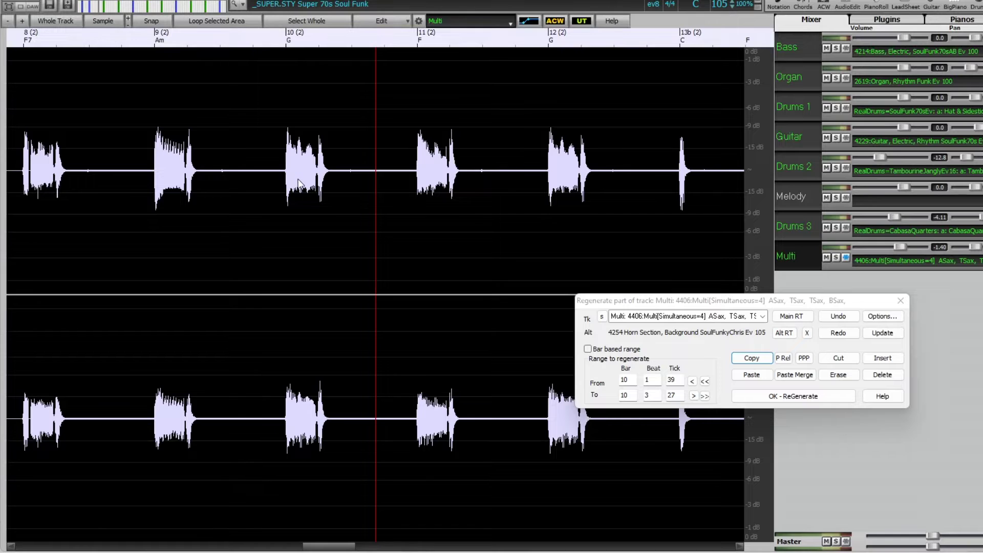
{"action": "left_click_drag", "start_coordinate": [288, 173], "coordinate": [391, 180]}
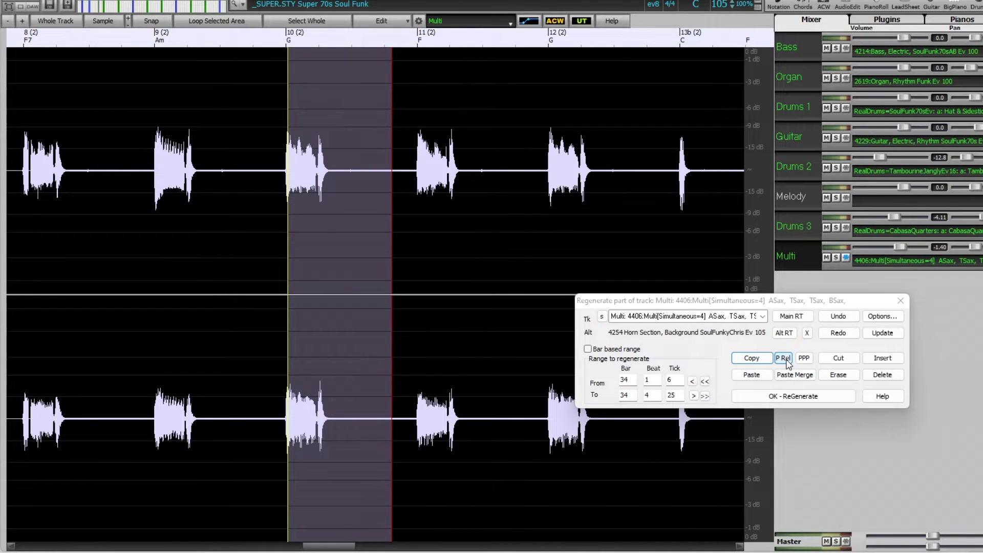
{"action": "left_click", "coordinate": [784, 357]}
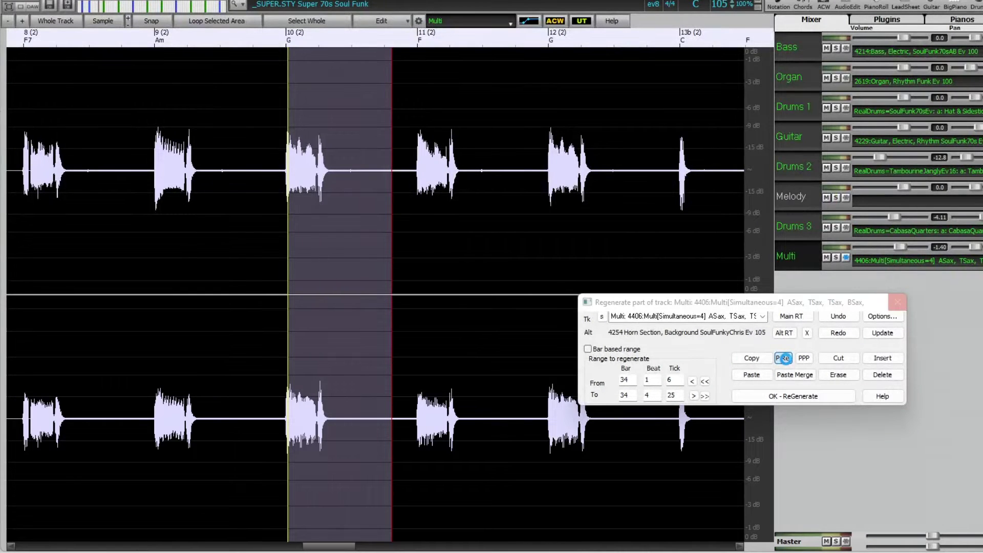
Highlight the pasted horn phrase in bar 10 of the second chorus, from beat 1 tick 47 to beat 2 tick 110
{"action": "left_click", "coordinate": [307, 200]}
{"action": "scroll", "coordinate": [317, 198], "scroll_direction": "up", "scroll_amount": 2}
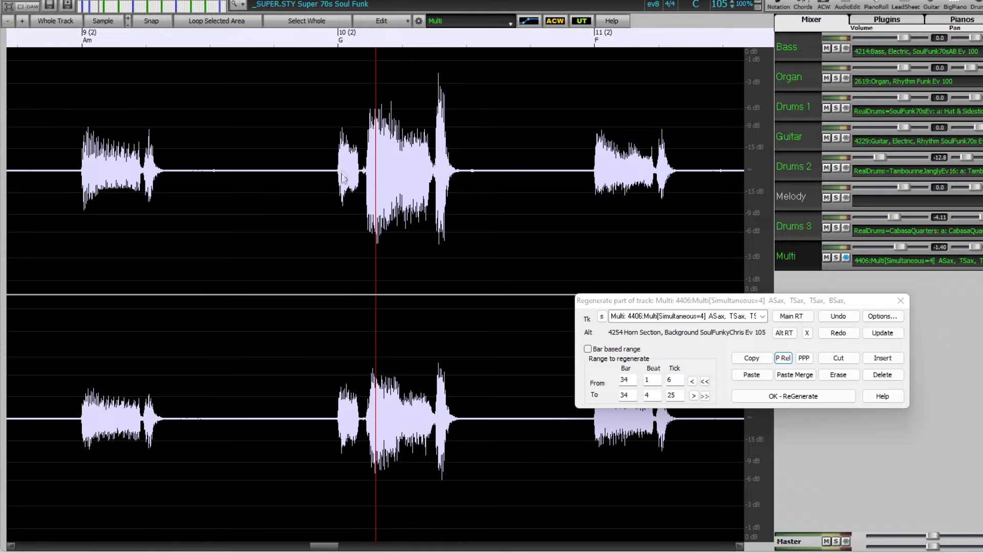
{"action": "left_click", "coordinate": [363, 172]}
{"action": "left_click_drag", "start_coordinate": [363, 174], "coordinate": [462, 183]}
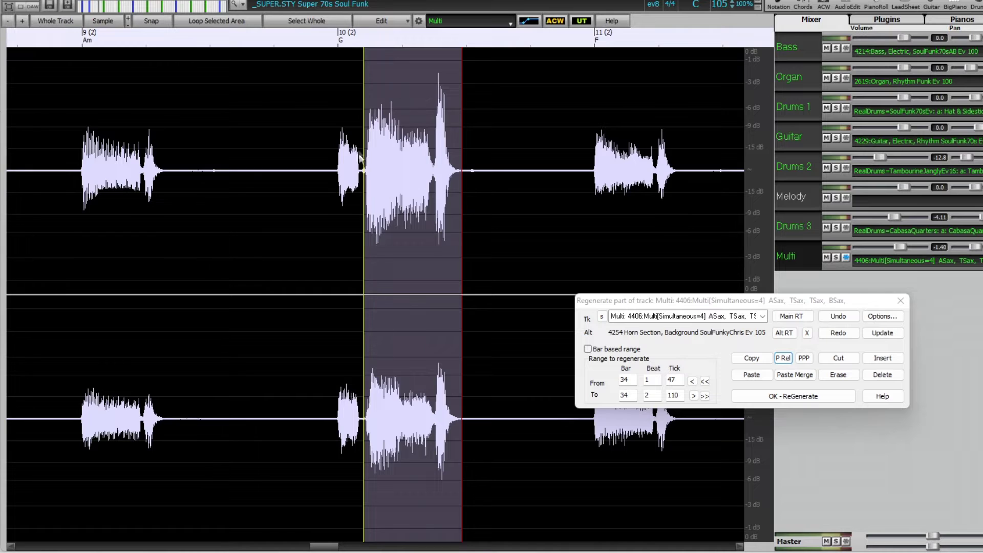
Audition the Multi track from just before bar 7 of the second chorus through the pasted phrase, and stop playback
{"action": "scroll", "coordinate": [389, 159], "scroll_direction": "down", "scroll_amount": 2}
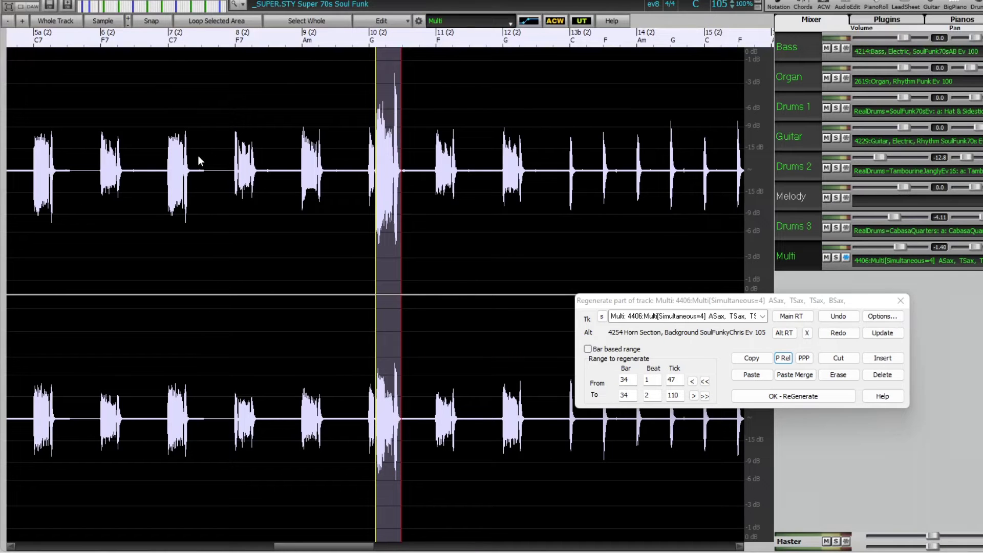
{"action": "left_click", "coordinate": [161, 155]}
{"action": "key", "text": "space"}
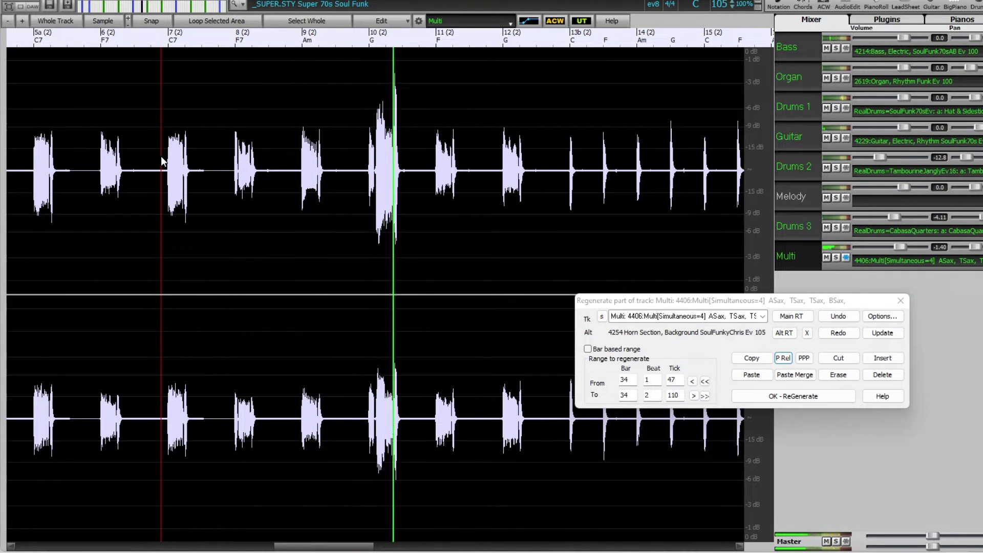
{"action": "key", "text": "space"}
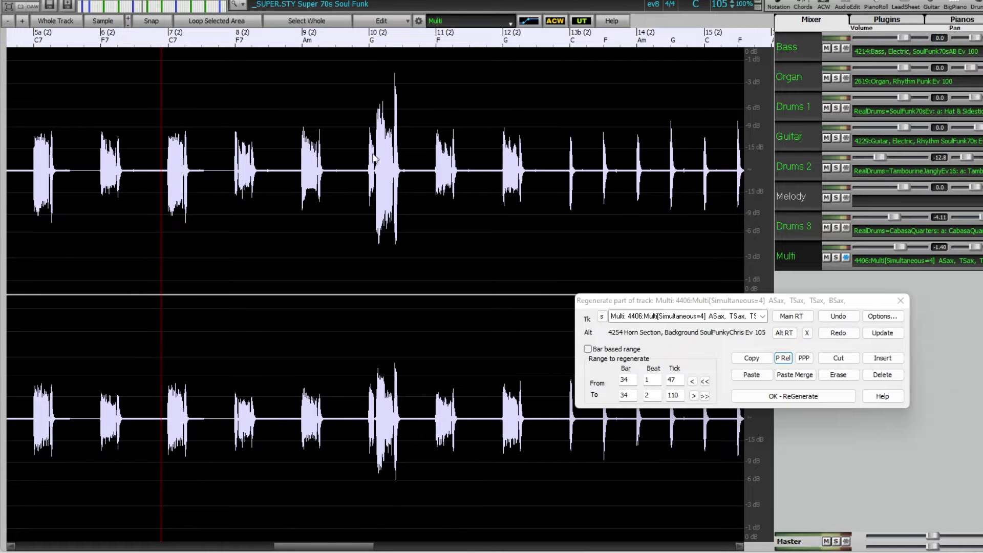
Select the short leftover sax fragment just ahead of the pasted horn phrase in bar 10 of the second chorus
{"action": "left_click", "coordinate": [366, 171]}
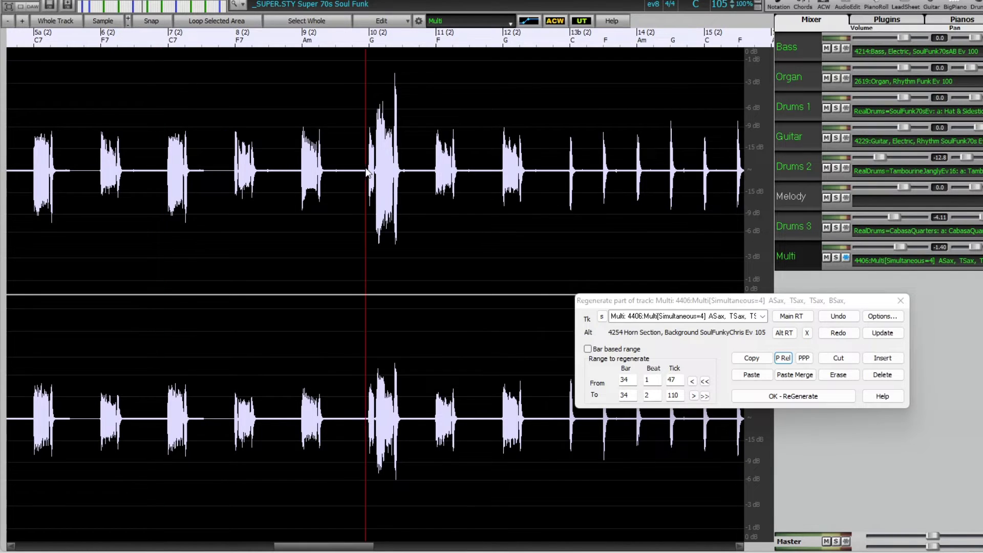
{"action": "scroll", "coordinate": [366, 170], "scroll_direction": "up", "scroll_amount": 5}
{"action": "scroll", "coordinate": [394, 178], "scroll_direction": "up", "scroll_amount": 2}
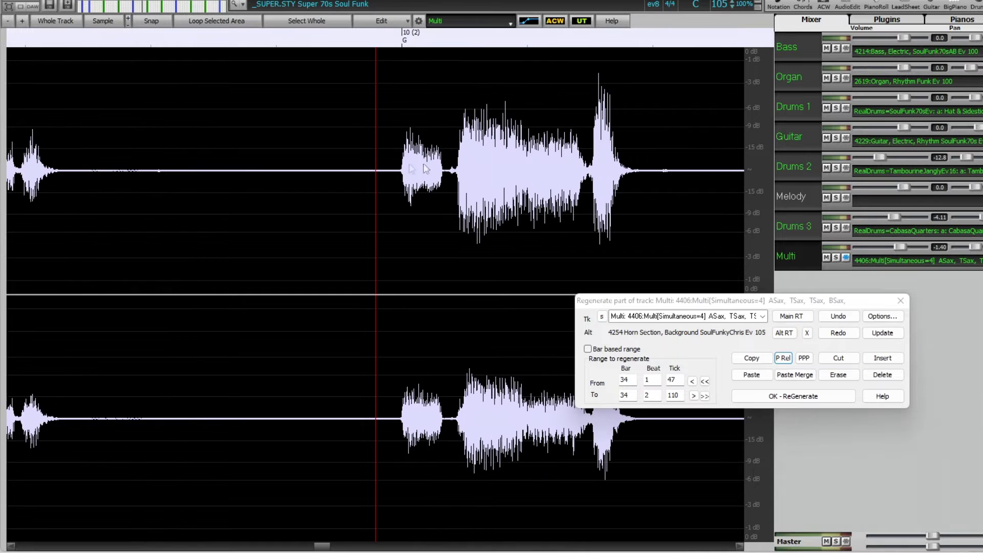
{"action": "left_click_drag", "start_coordinate": [407, 178], "coordinate": [456, 183]}
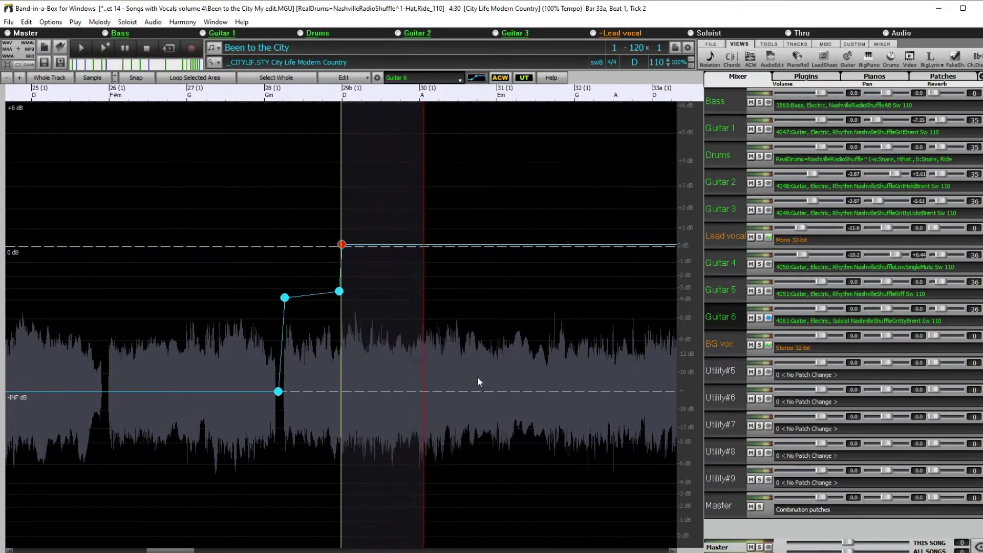
Extend the Guitar 6 audio selection from bar 29 up to bar 32 in Been to the City
{"action": "left_click_drag", "start_coordinate": [478, 376], "coordinate": [576, 382]}
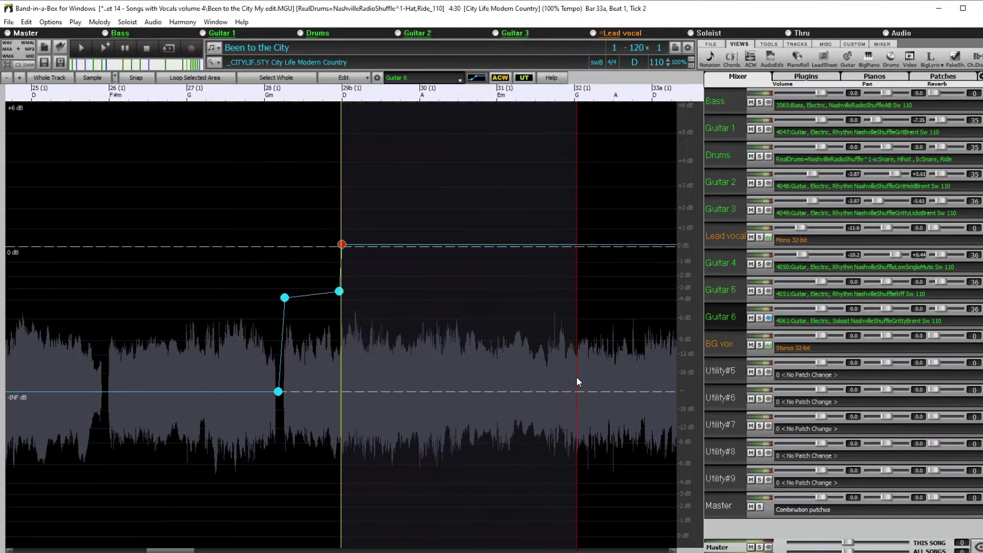
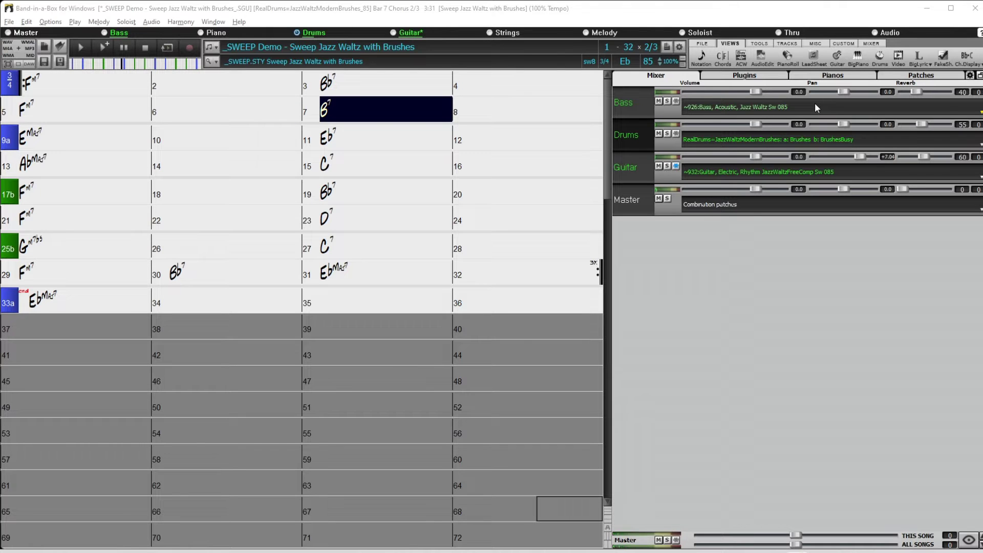
Solo the Guitar track of the Sweep Jazz Waltz with Brushes demo, audition it from bar 7, and stop
{"action": "left_click", "coordinate": [144, 48]}
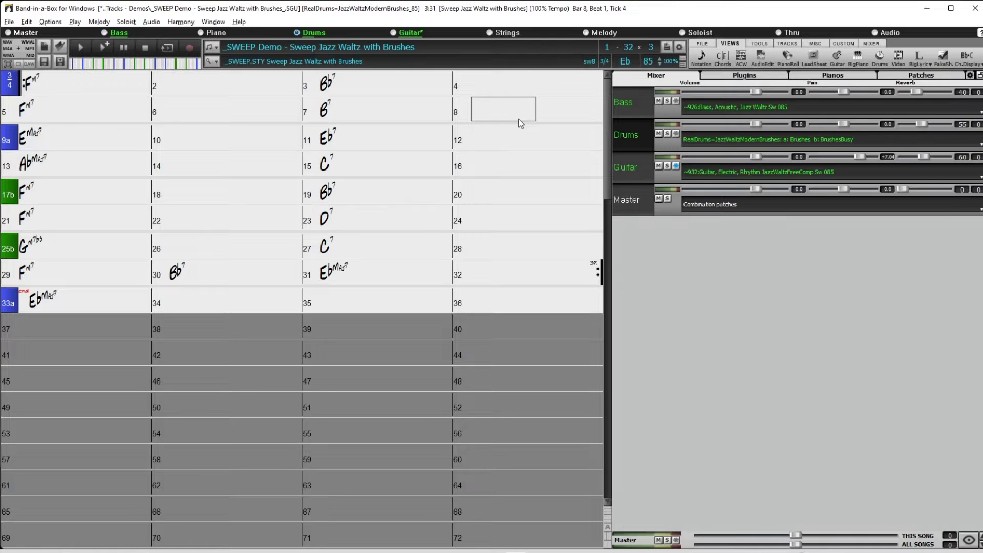
{"action": "left_click", "coordinate": [668, 166]}
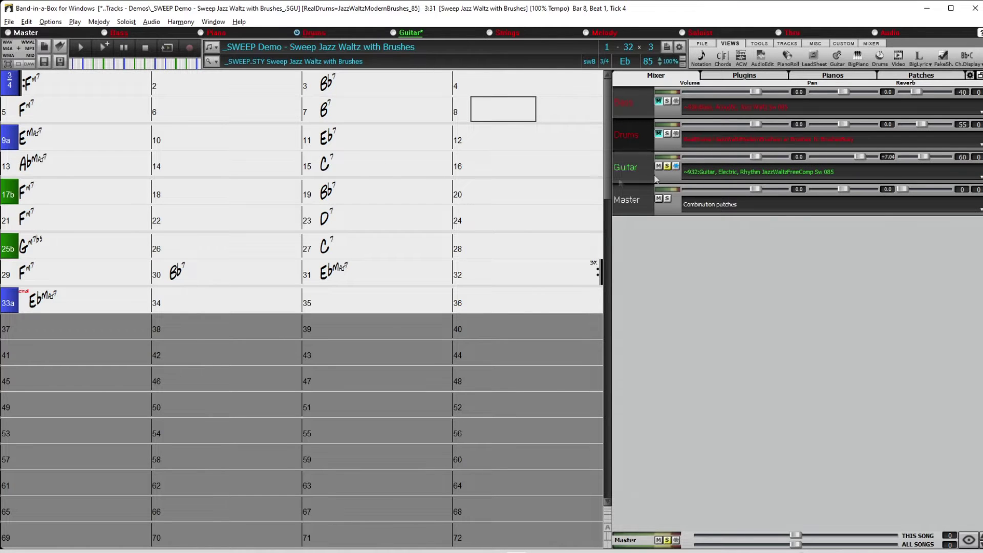
{"action": "left_click", "coordinate": [353, 106]}
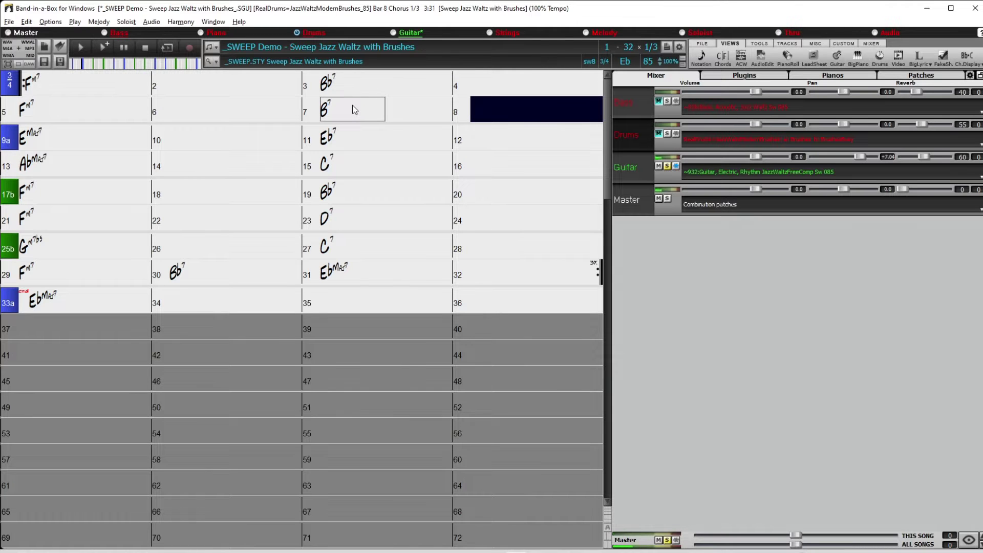
{"action": "left_click", "coordinate": [153, 47]}
Show the Bass track's notes around bars 7 to 10 in the piano roll
{"action": "left_click", "coordinate": [789, 59]}
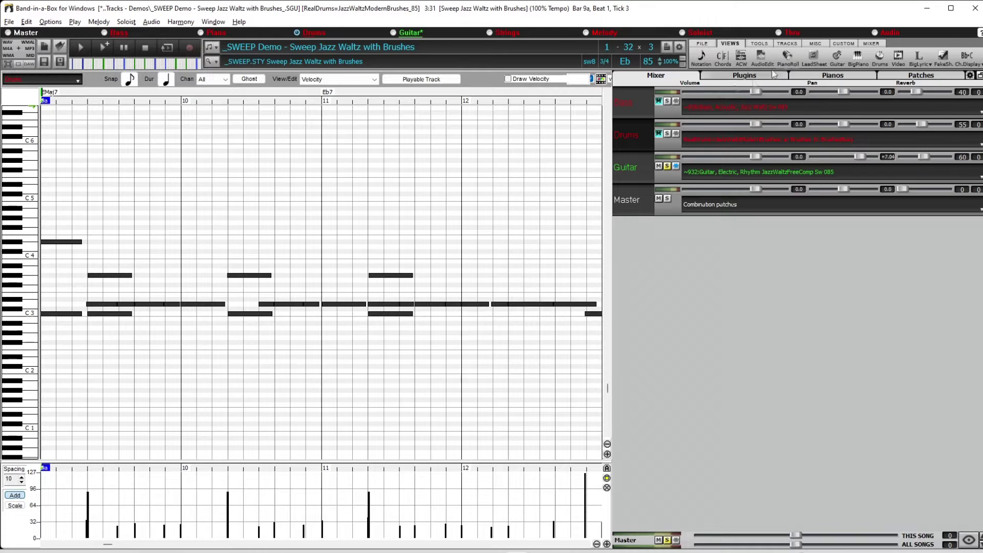
{"action": "left_click", "coordinate": [629, 104]}
{"action": "scroll", "coordinate": [399, 216], "scroll_direction": "left", "scroll_amount": 6}
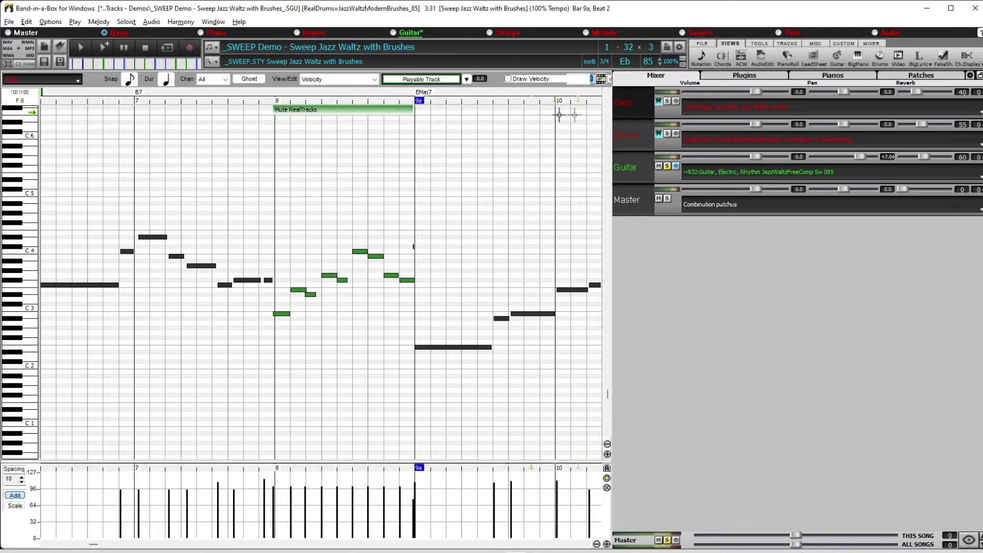
Solo the Bass alongside the Guitar, audition both tracks from bar 7, and stop playback
{"action": "left_click", "coordinate": [668, 103]}
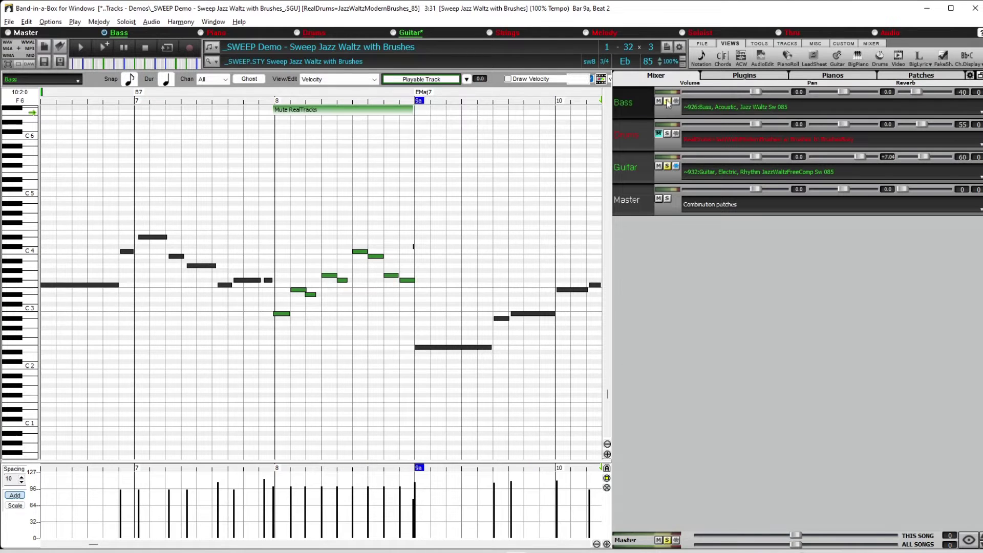
{"action": "left_click", "coordinate": [129, 96]}
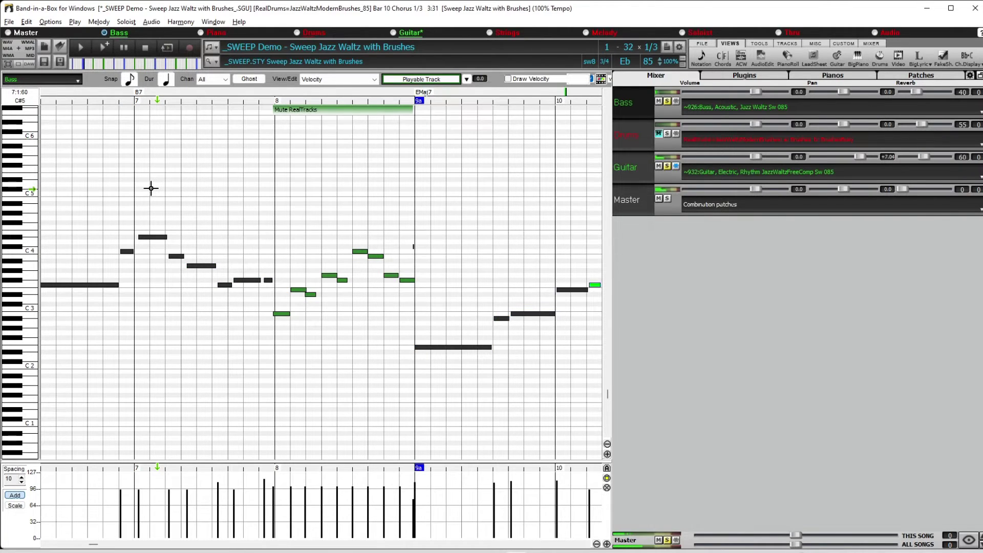
{"action": "left_click", "coordinate": [148, 45]}
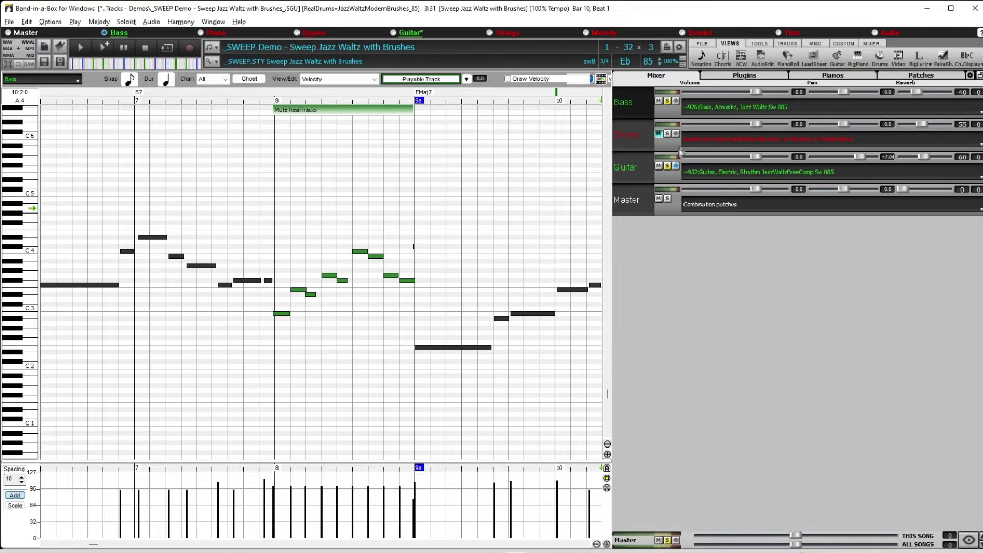
Unsolo the Bass and Guitar tracks, show the Drums track in notation, and audition it through bar 8
{"action": "left_click", "coordinate": [668, 167]}
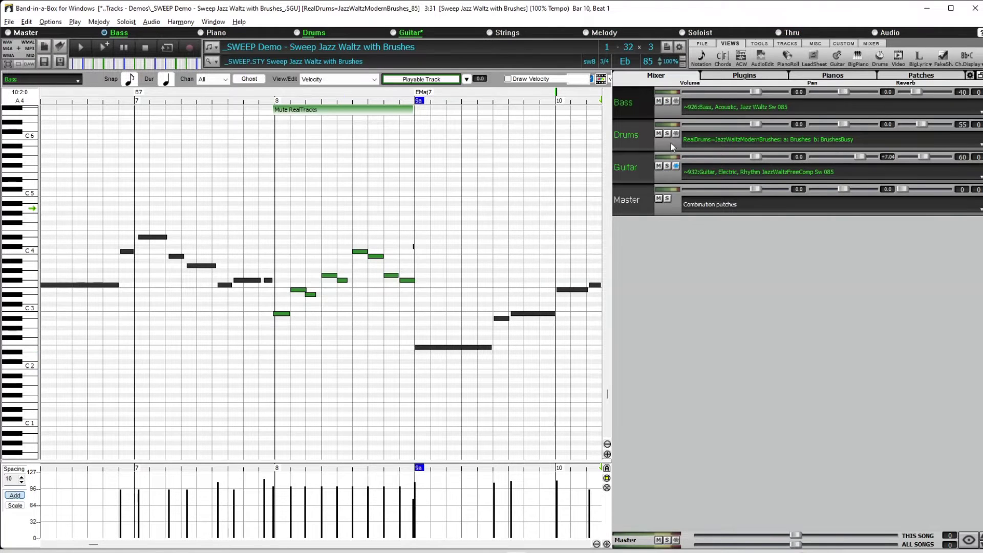
{"action": "left_click", "coordinate": [702, 58]}
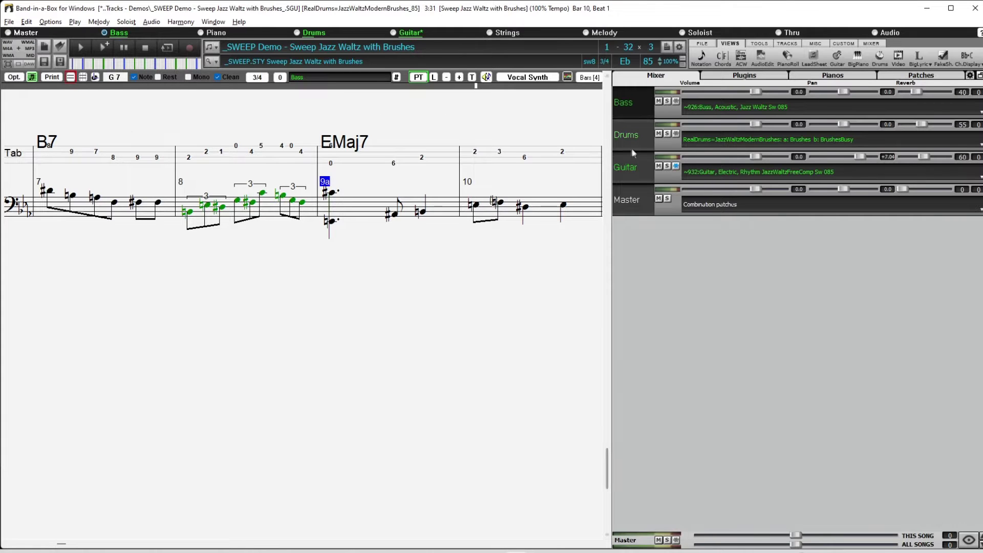
{"action": "left_click", "coordinate": [637, 136]}
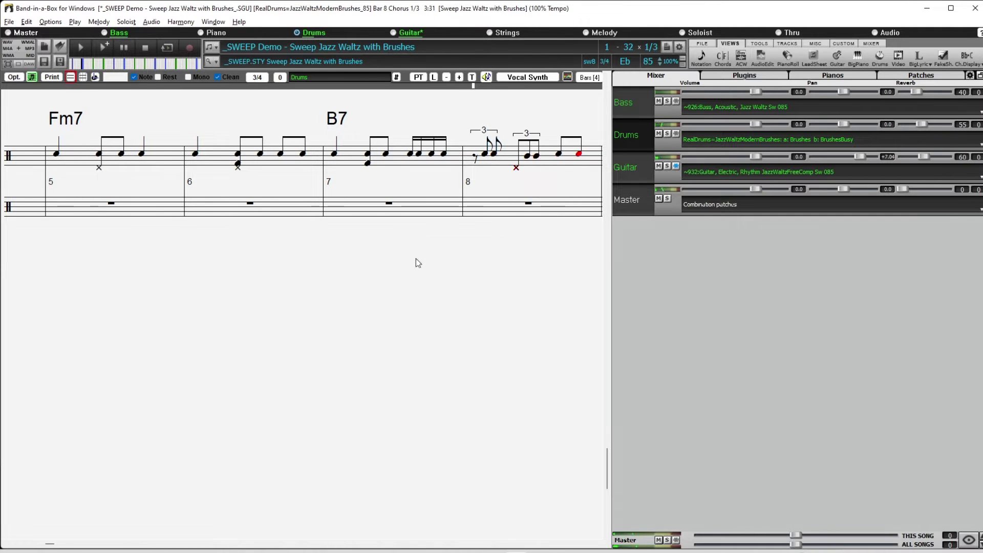
{"action": "left_click", "coordinate": [146, 45]}
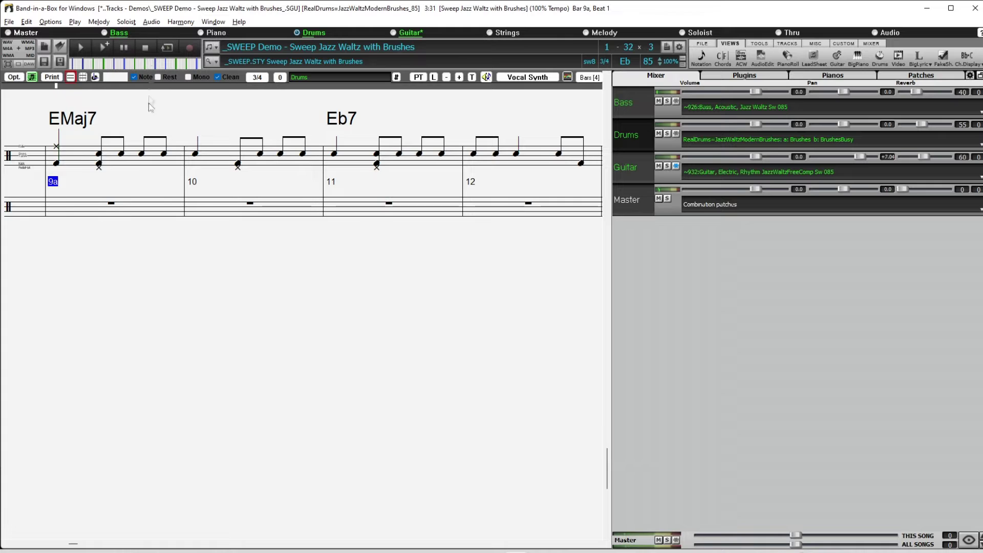
{"action": "left_click", "coordinate": [5, 544]}
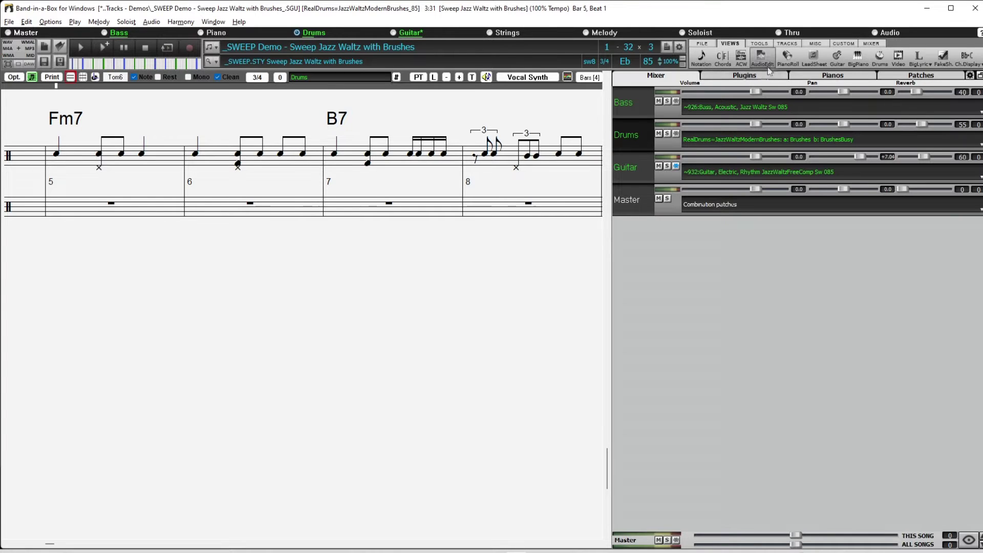
Show the Drums track in the piano roll and enable it as a Playable Track with the BrushesJazzModern (DK0005) Hi-Q patch
{"action": "left_click", "coordinate": [787, 56]}
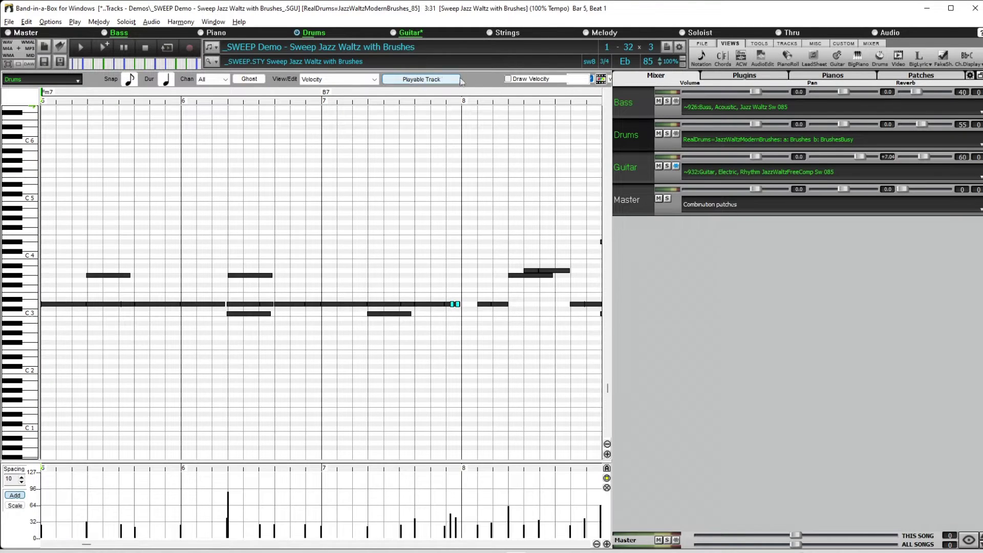
{"action": "left_click", "coordinate": [425, 80]}
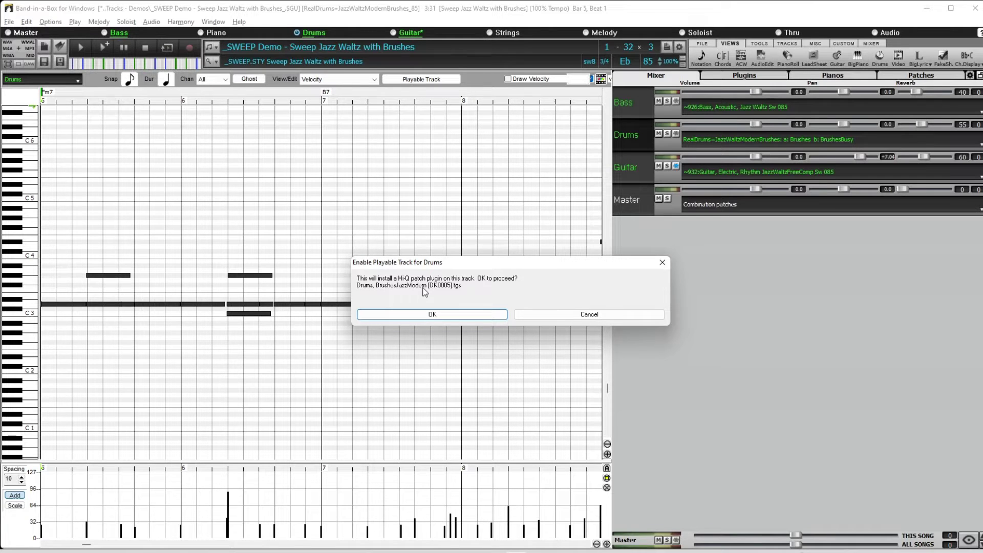
{"action": "left_click", "coordinate": [433, 314]}
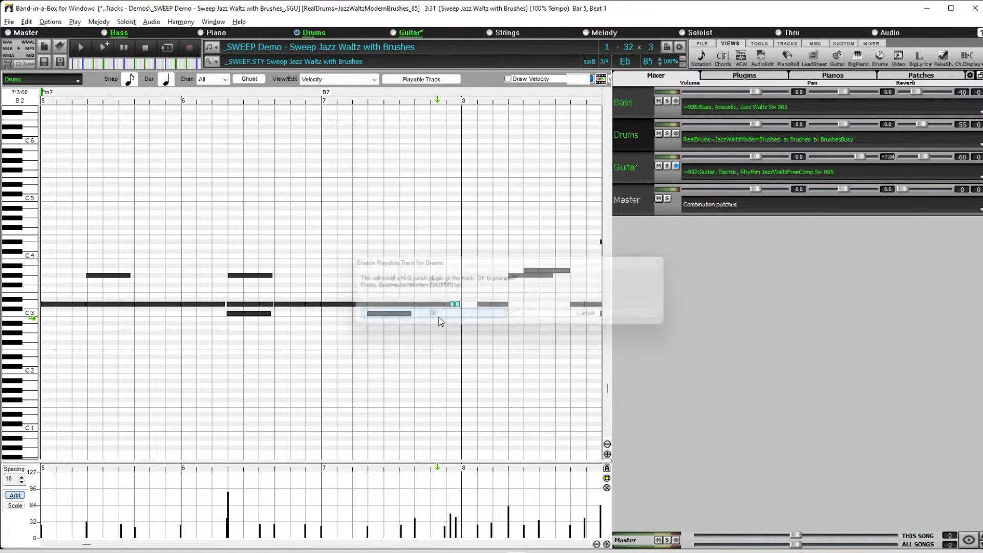
Create a mute region over bar 8 of the Drums track to mute the generated accompaniment, and audition it
{"action": "scroll", "coordinate": [441, 322], "scroll_direction": "down", "scroll_amount": 2}
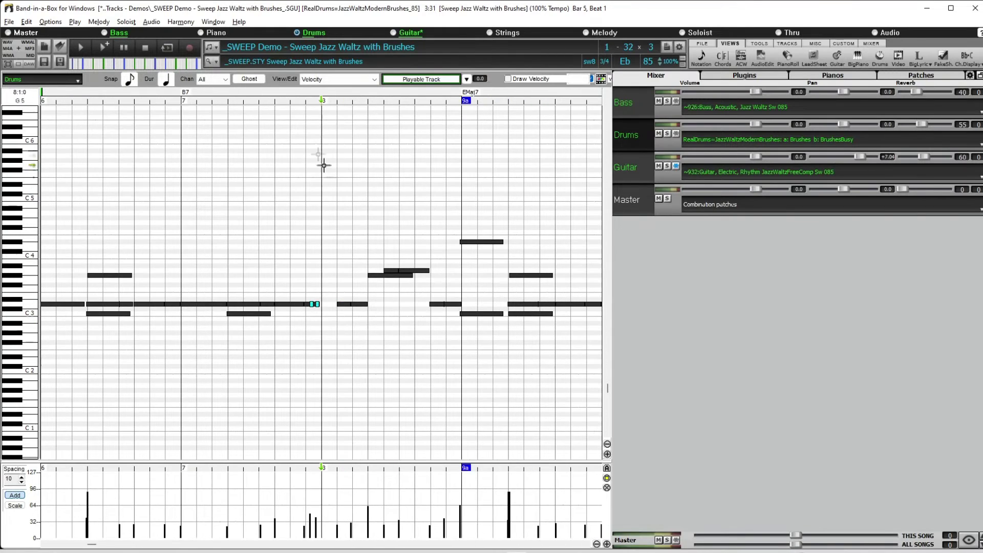
{"action": "right_click", "coordinate": [322, 118]}
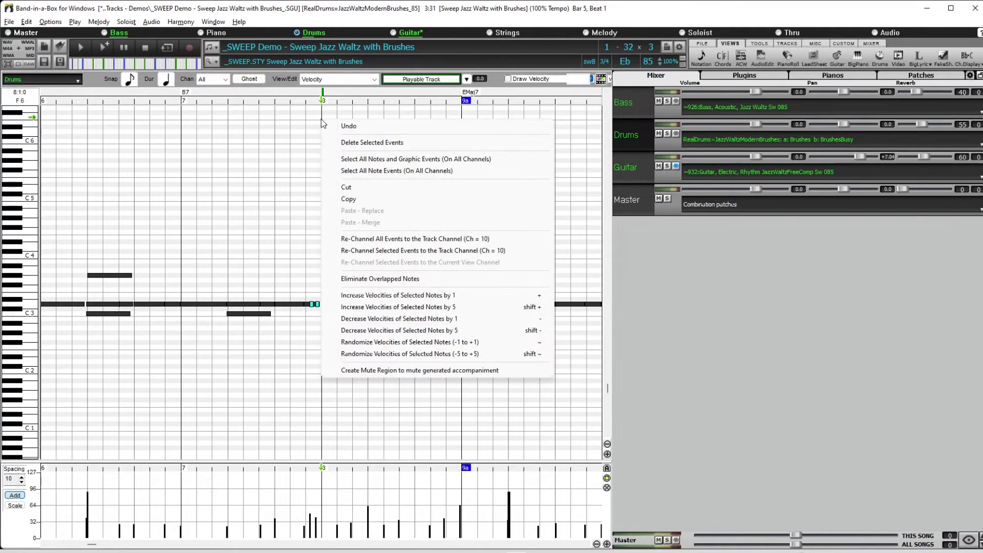
{"action": "left_click", "coordinate": [389, 370]}
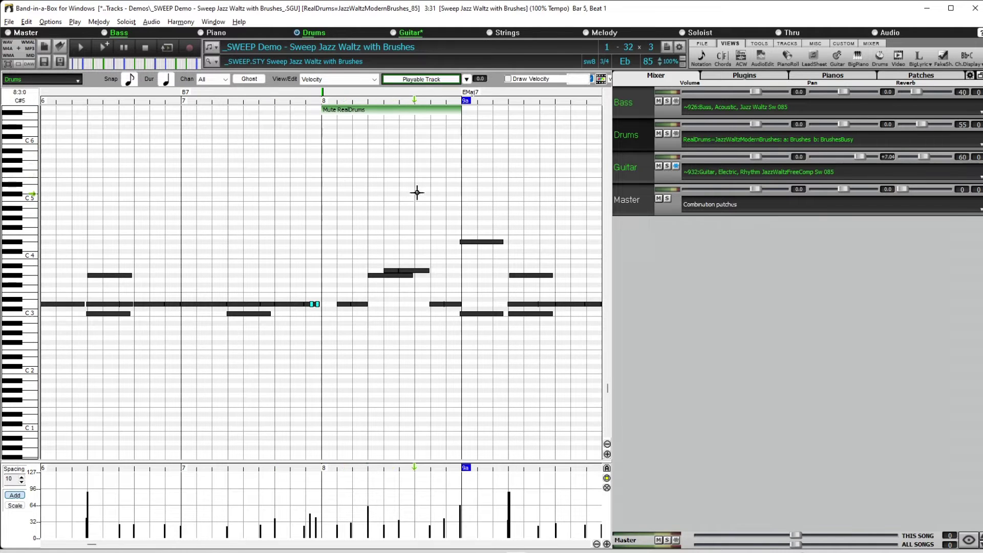
{"action": "key", "text": "ctrl+z"}
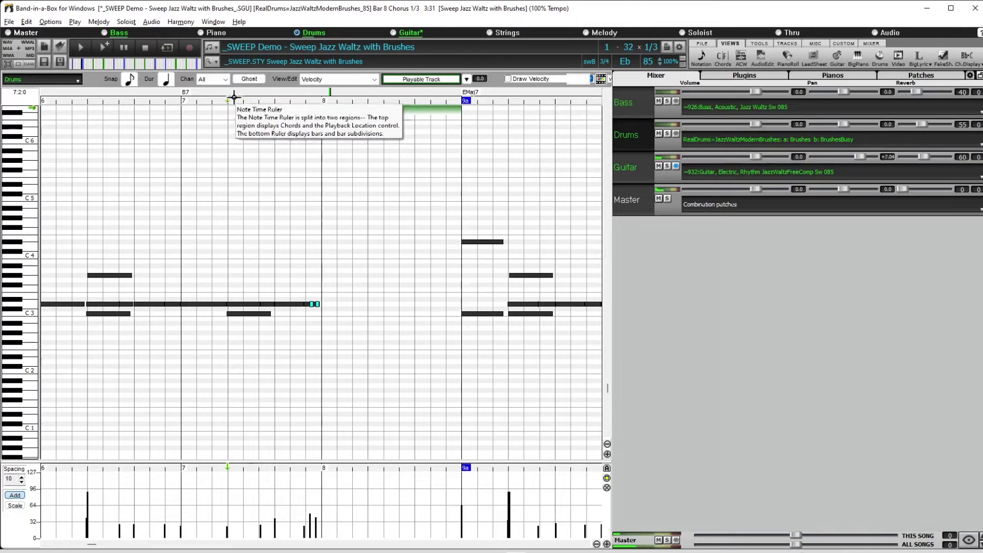
{"action": "key", "text": "Escape"}
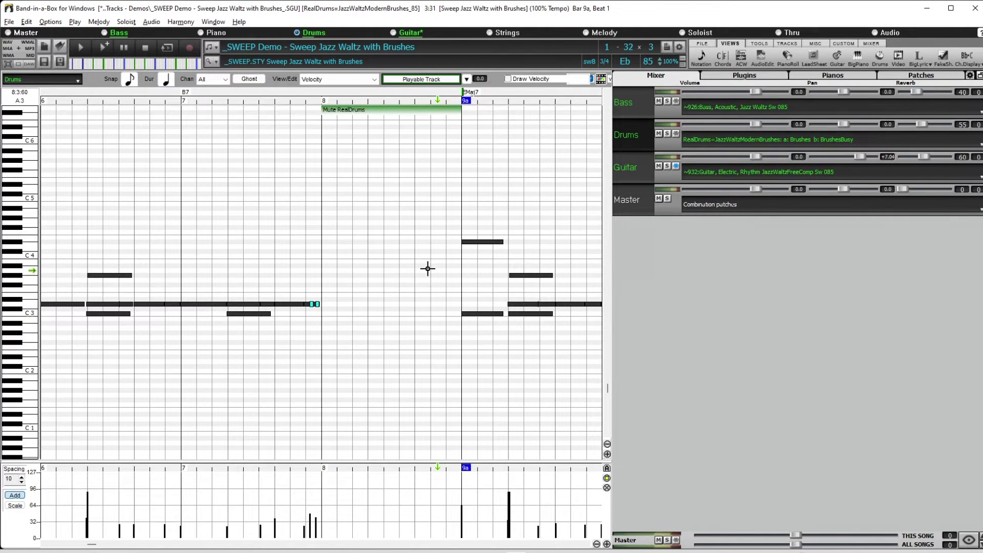
Enter snare notes on beats 1, 2 and 3 of bar 8 in the Drums track's editable notation, and audition them
{"action": "left_click", "coordinate": [701, 58]}
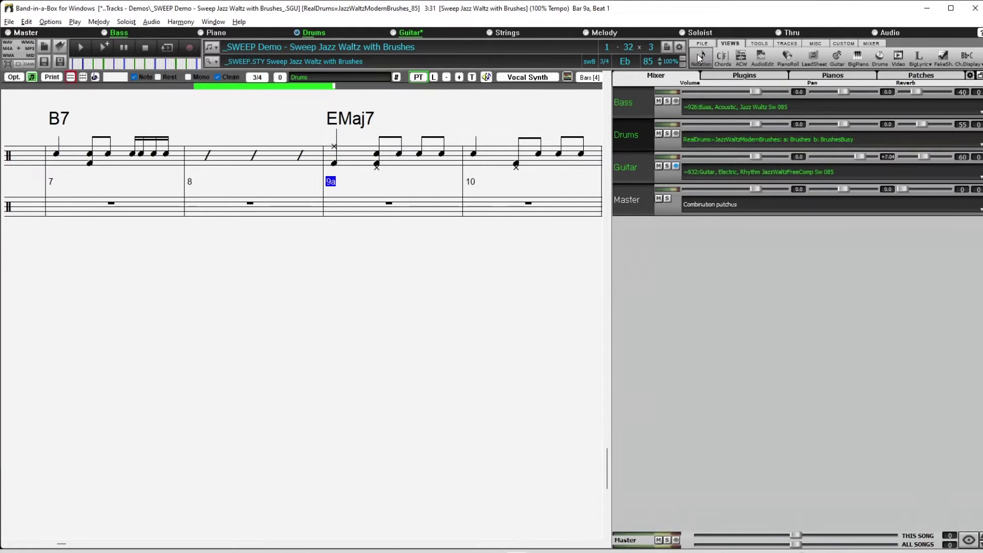
{"action": "left_click", "coordinate": [83, 78]}
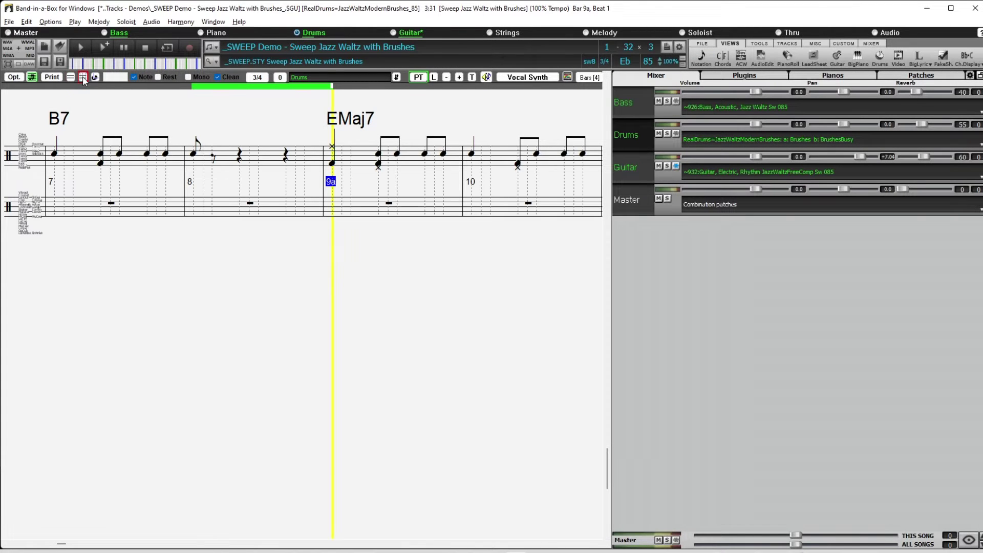
{"action": "left_click", "coordinate": [194, 158]}
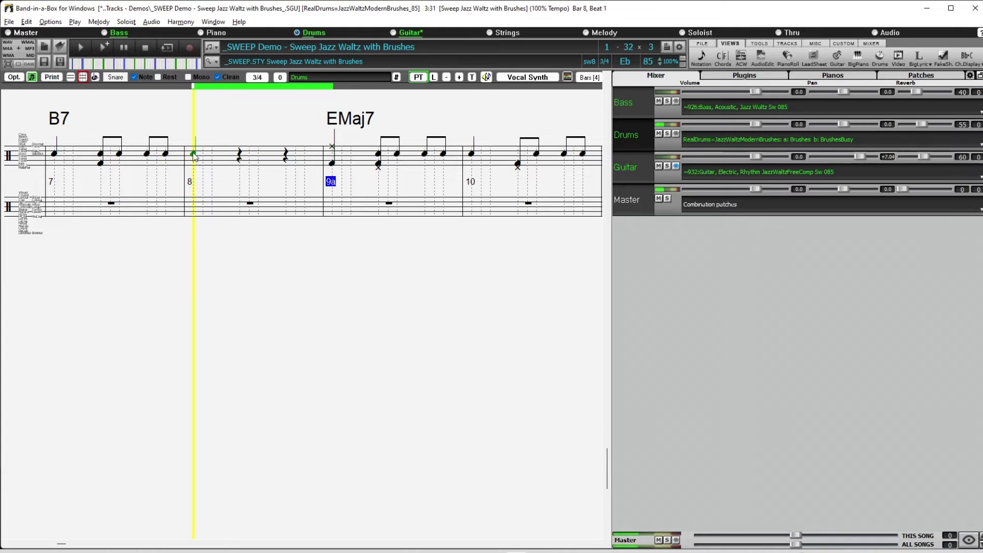
{"action": "left_click", "coordinate": [194, 153]}
{"action": "left_click", "coordinate": [241, 157]}
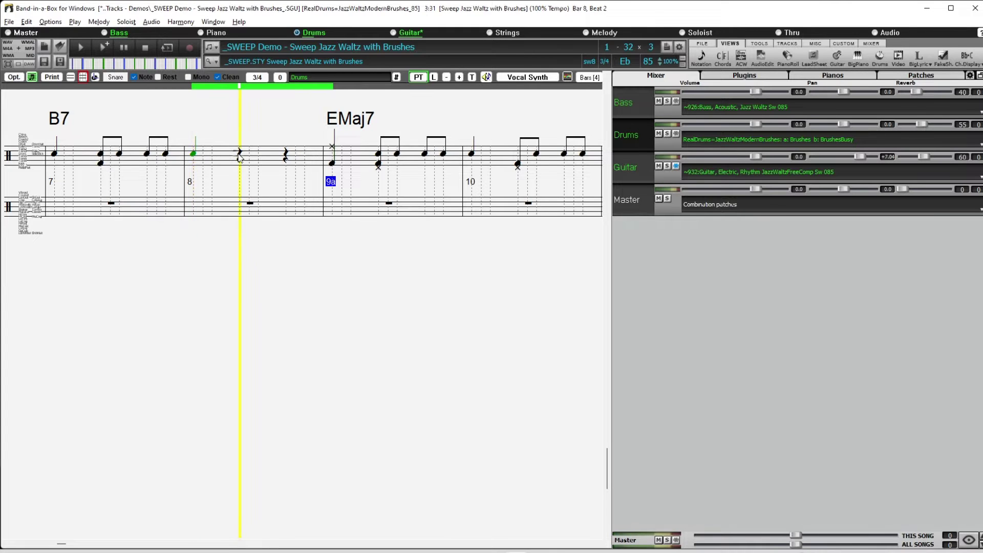
{"action": "left_click", "coordinate": [286, 156]}
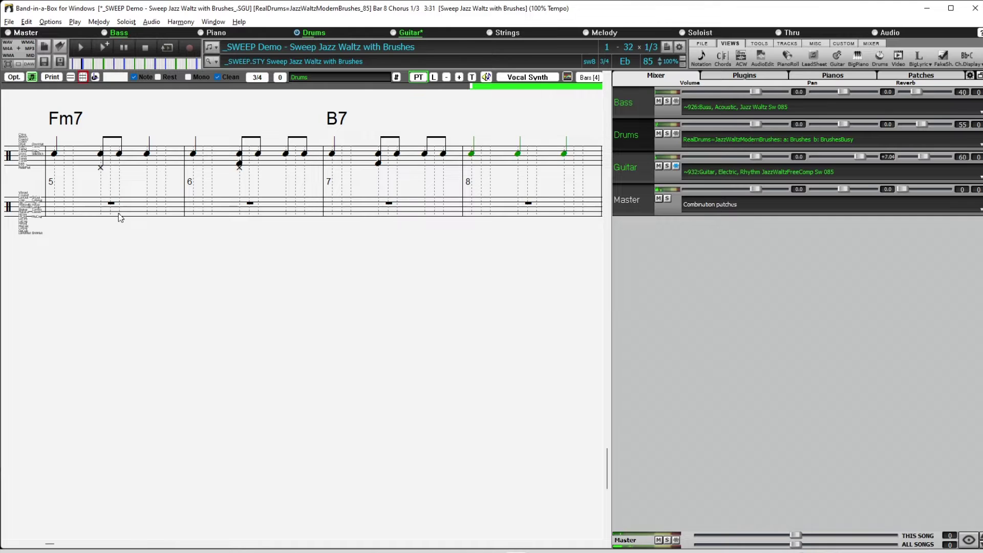
{"action": "key", "text": "Escape"}
{"action": "key", "text": "F4"}
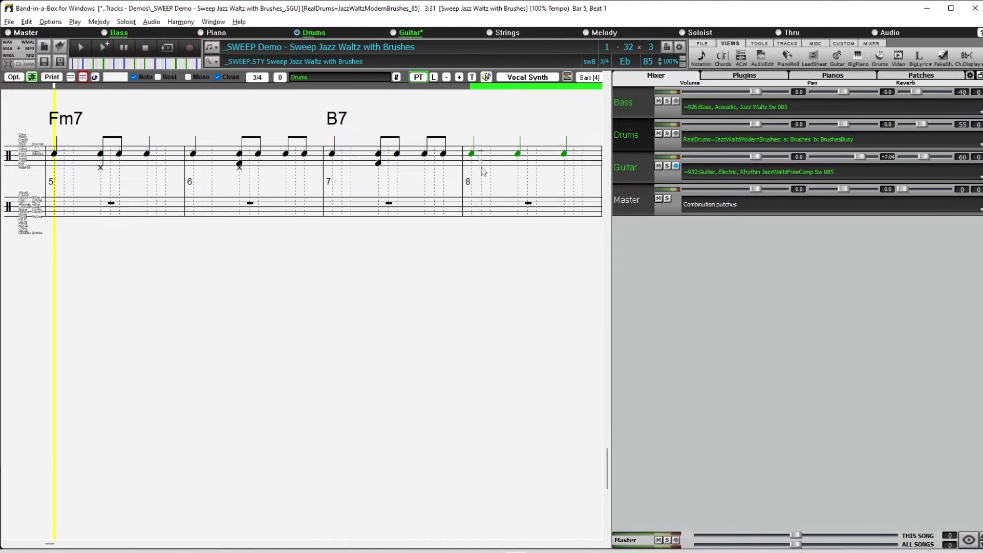
Turn off note snapping in the Drums piano roll and extend the start of the mute region slightly before bar 8
{"action": "left_click", "coordinate": [789, 58]}
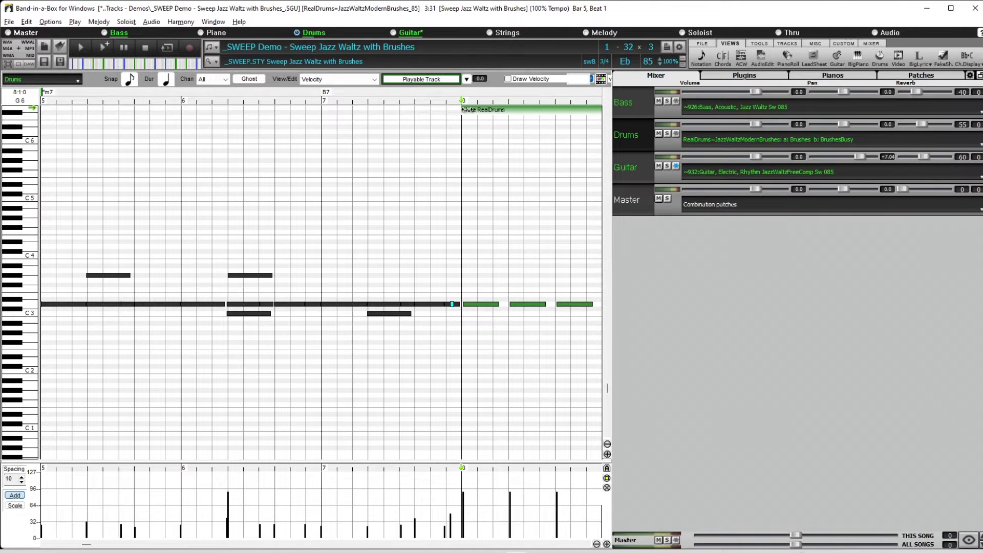
{"action": "left_click", "coordinate": [130, 79]}
{"action": "left_click", "coordinate": [134, 98]}
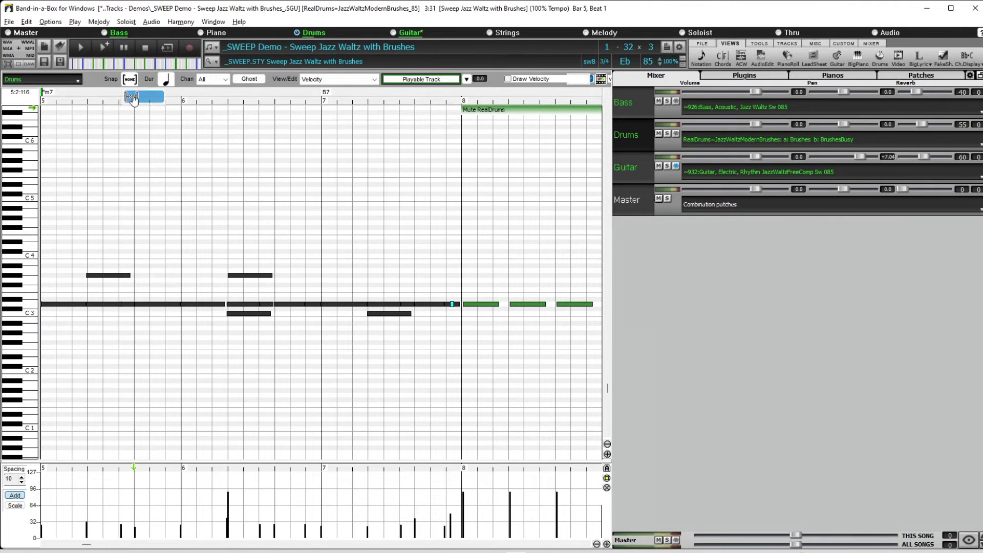
{"action": "left_click", "coordinate": [465, 110]}
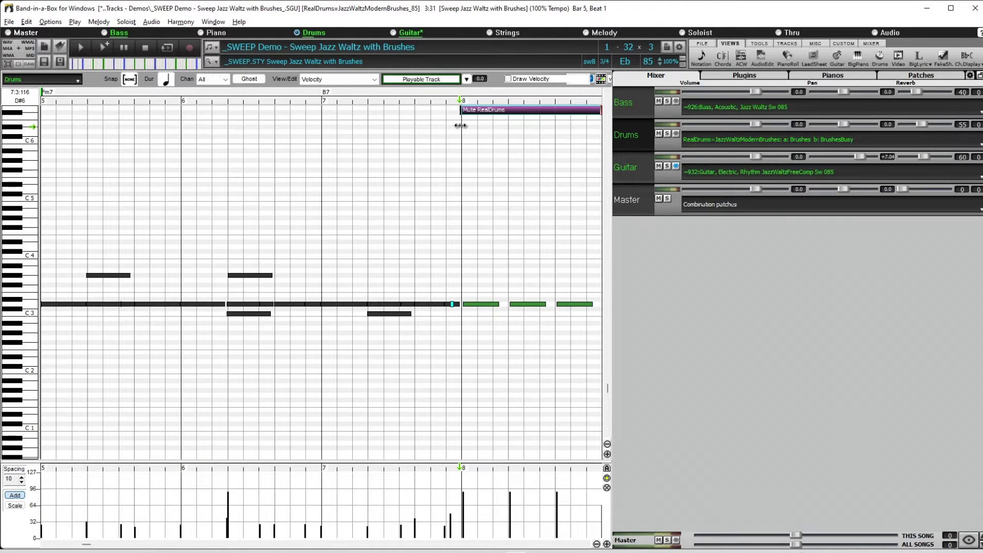
{"action": "left_click", "coordinate": [460, 127]}
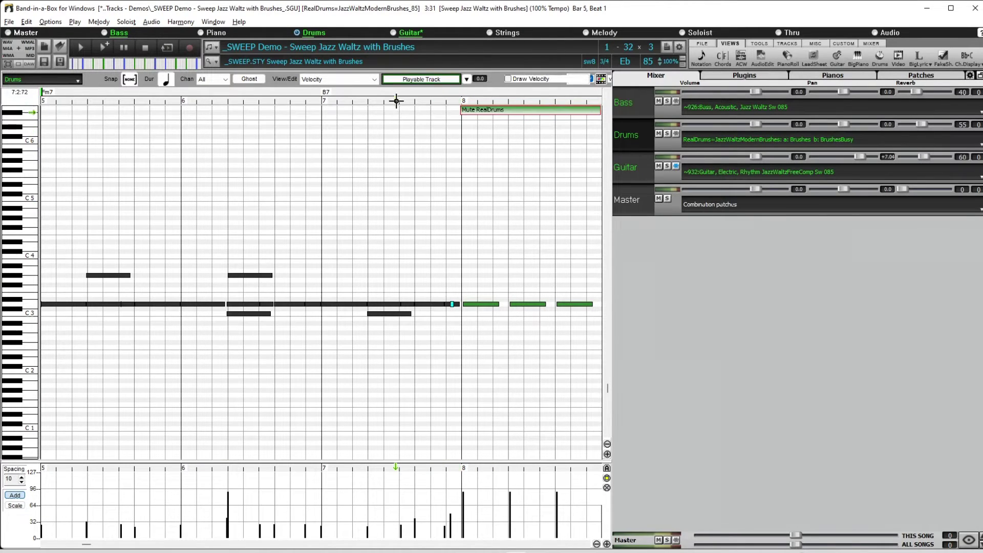
Audition the edited drum part through bar 8 twice and stop playback
{"action": "key", "text": "space"}
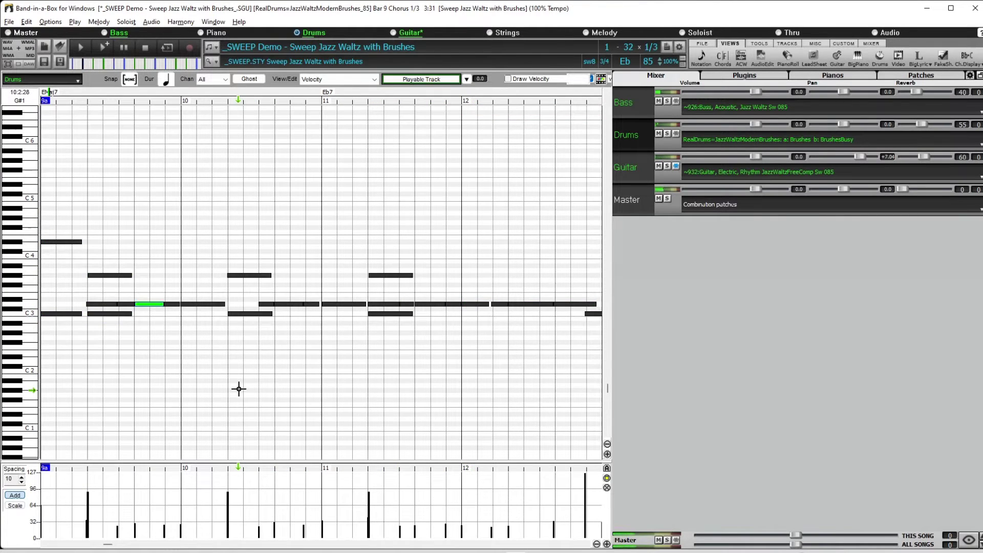
{"action": "key", "text": "space"}
{"action": "scroll", "coordinate": [213, 371], "scroll_direction": "up", "scroll_amount": 5}
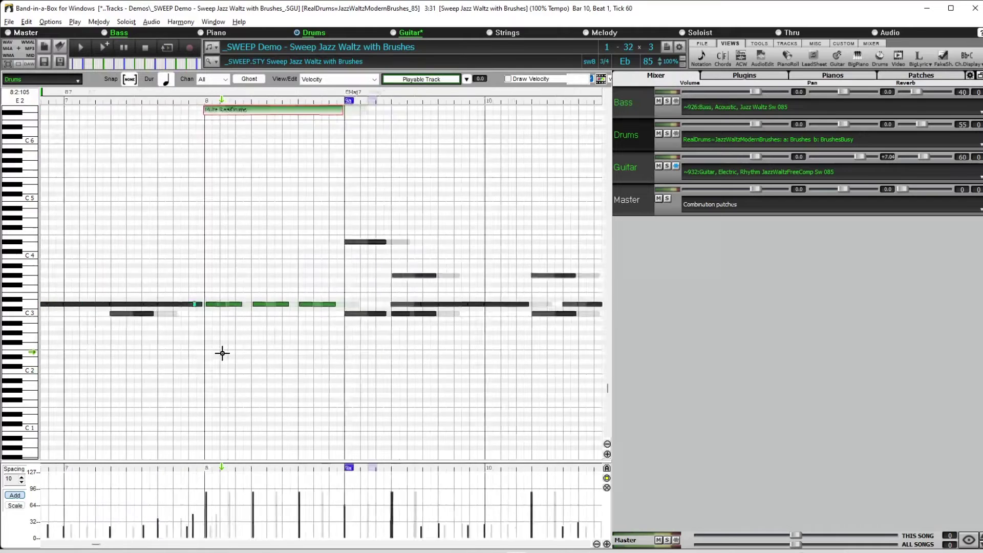
{"action": "left_click", "coordinate": [235, 94]}
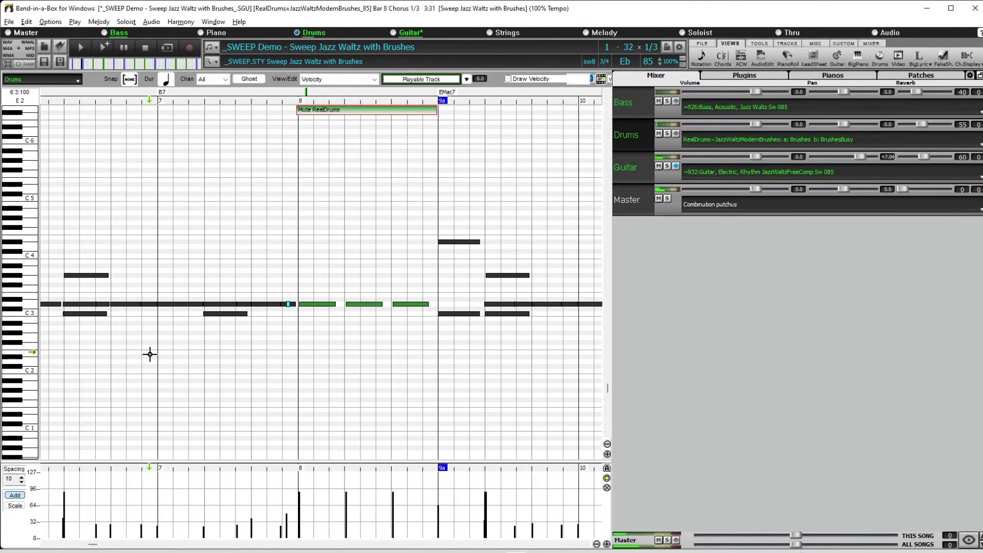
{"action": "key", "text": "space"}
Shift the three snare notes in bar 8 slightly earlier in time and audition the result
{"action": "left_click", "coordinate": [303, 305]}
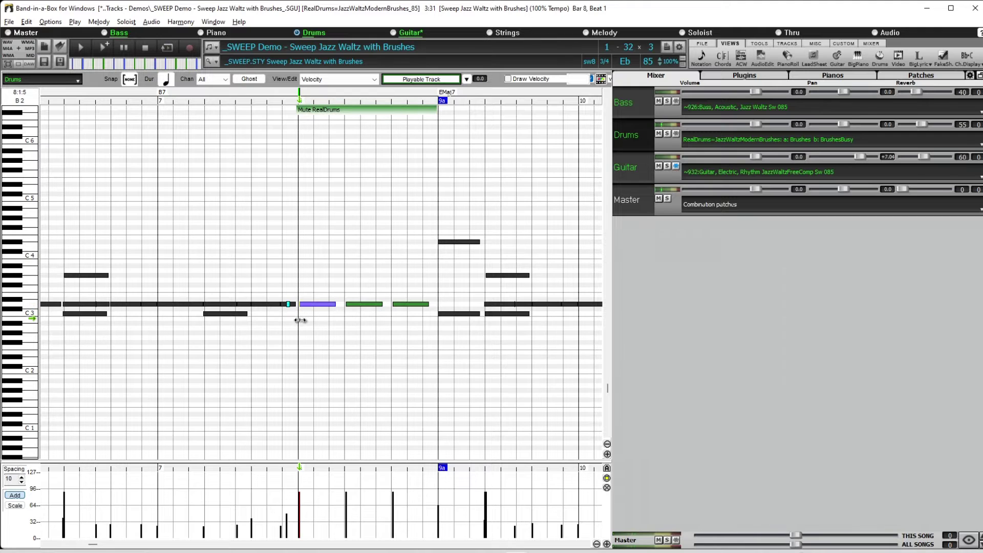
{"action": "left_click", "coordinate": [345, 306]}
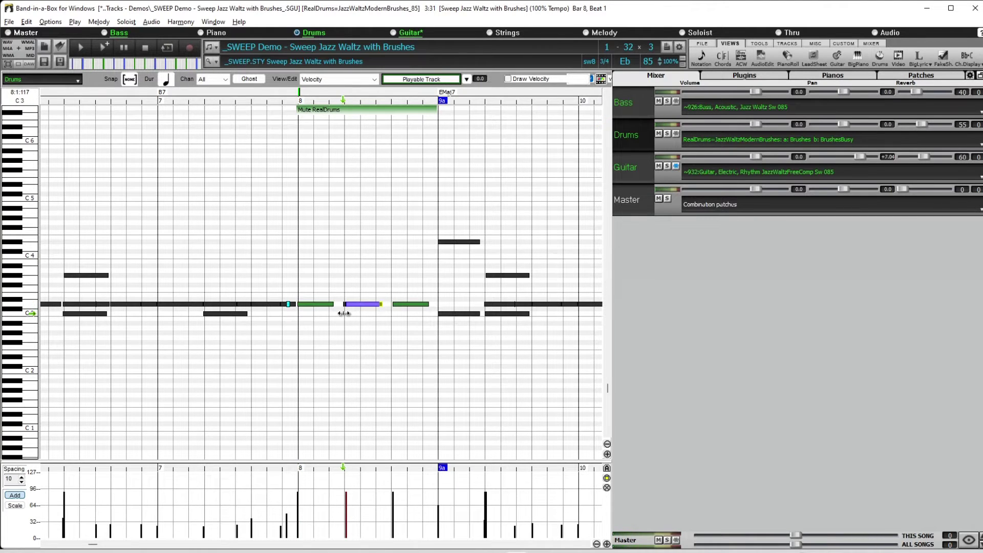
{"action": "left_click", "coordinate": [393, 305]}
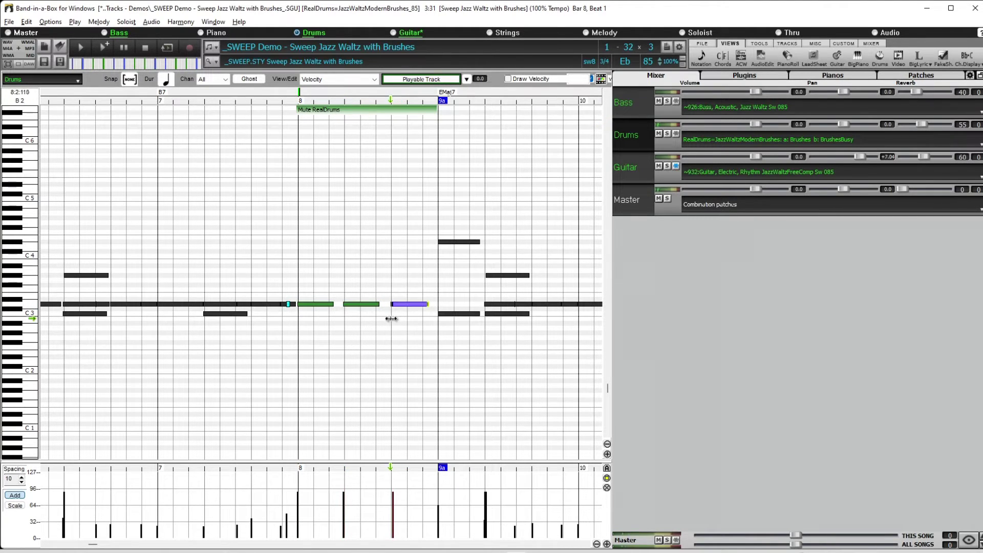
{"action": "left_click", "coordinate": [271, 97]}
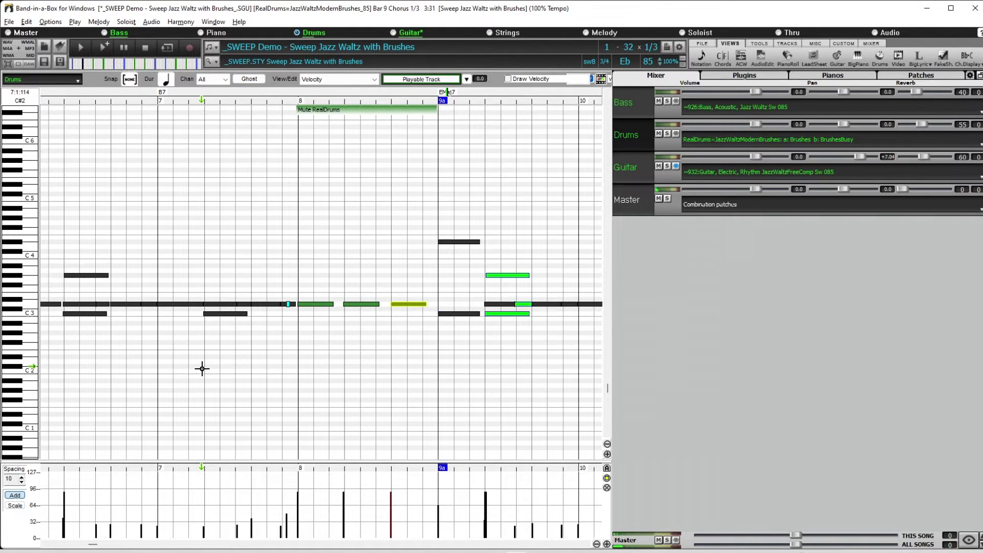
{"action": "key", "text": "Escape"}
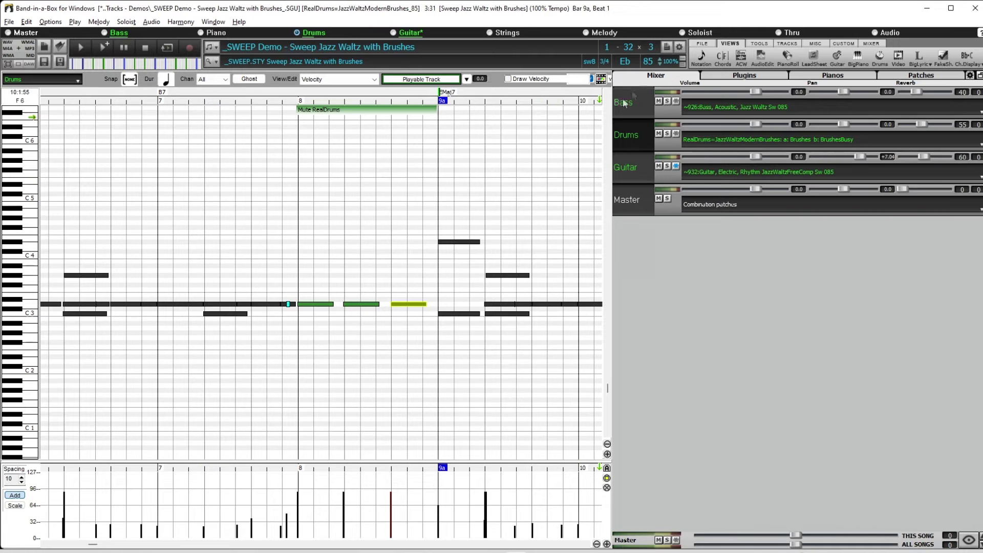
Enter kick notes on the off-beats after beats 1, 2 and 3 of bar 8 in notation, and audition the bar
{"action": "left_click", "coordinate": [702, 59]}
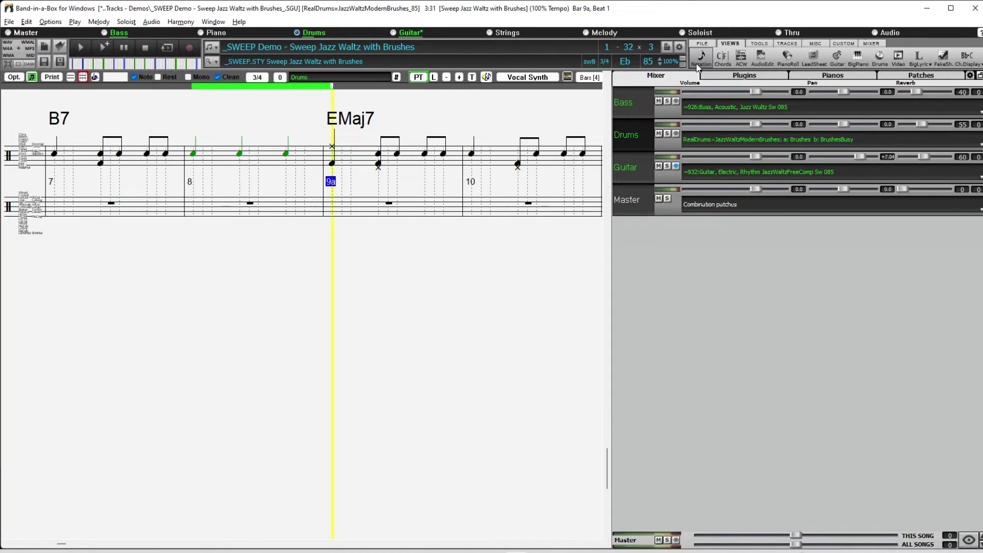
{"action": "left_click", "coordinate": [212, 165]}
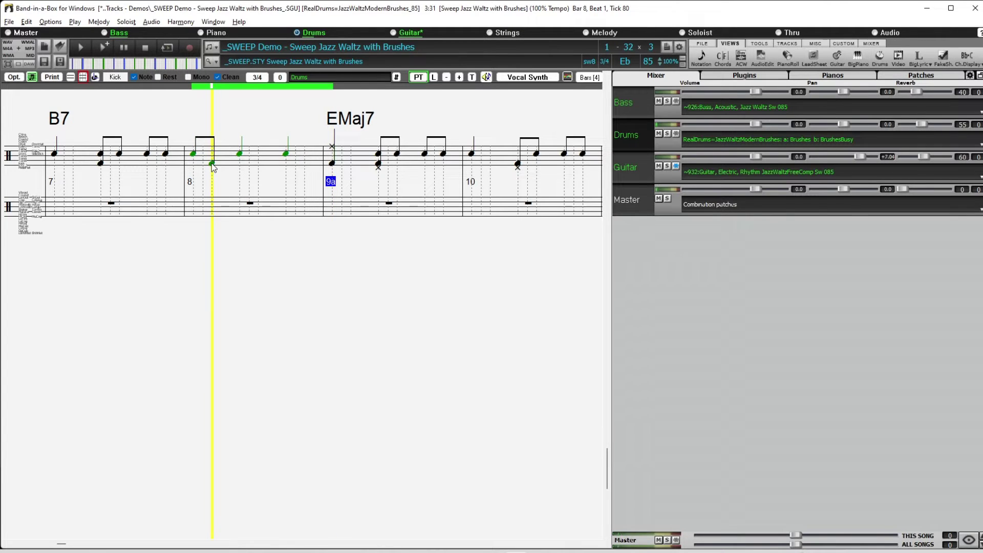
{"action": "left_click", "coordinate": [259, 164]}
{"action": "left_click", "coordinate": [306, 167]}
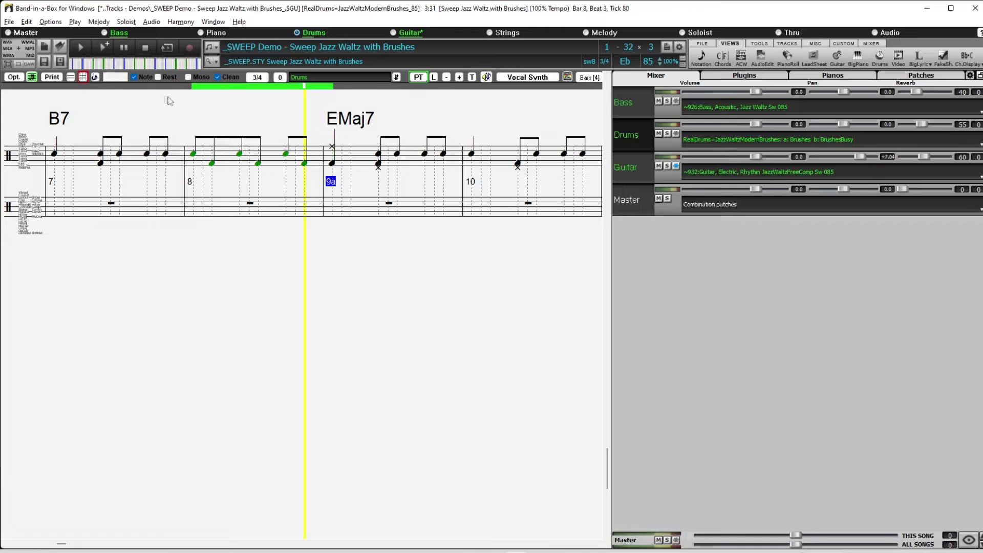
{"action": "key", "text": "space"}
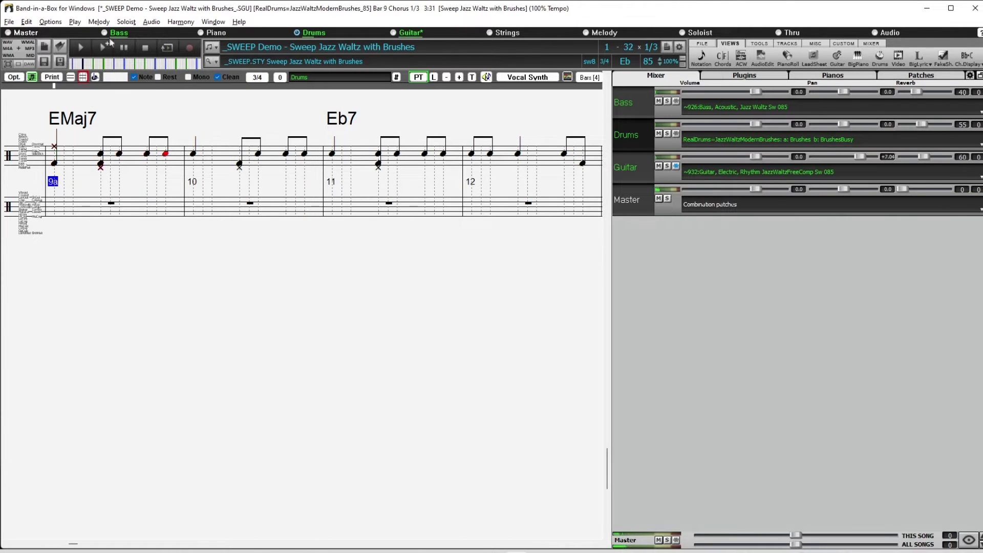
Enter closed hi-hat notes on the middle triplet of beats 1, 2 and 3 of bar 8, and audition the bar
{"action": "left_click", "coordinate": [144, 49]}
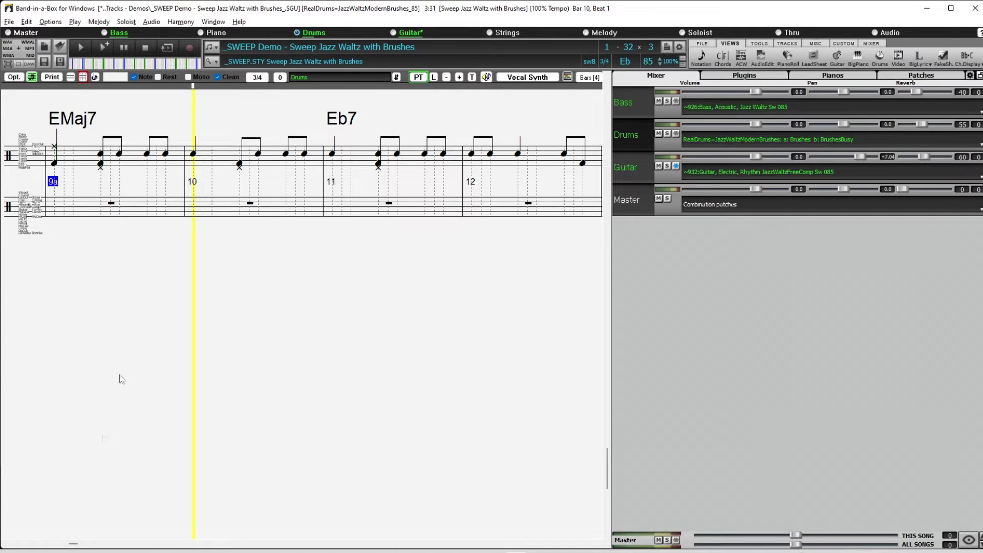
{"action": "left_click", "coordinate": [6, 545]}
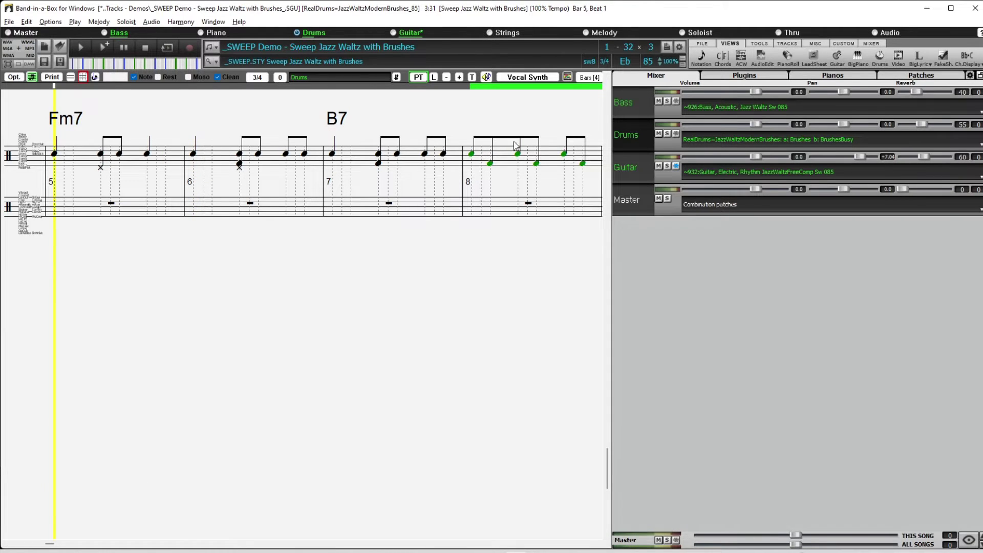
{"action": "left_click", "coordinate": [481, 146]}
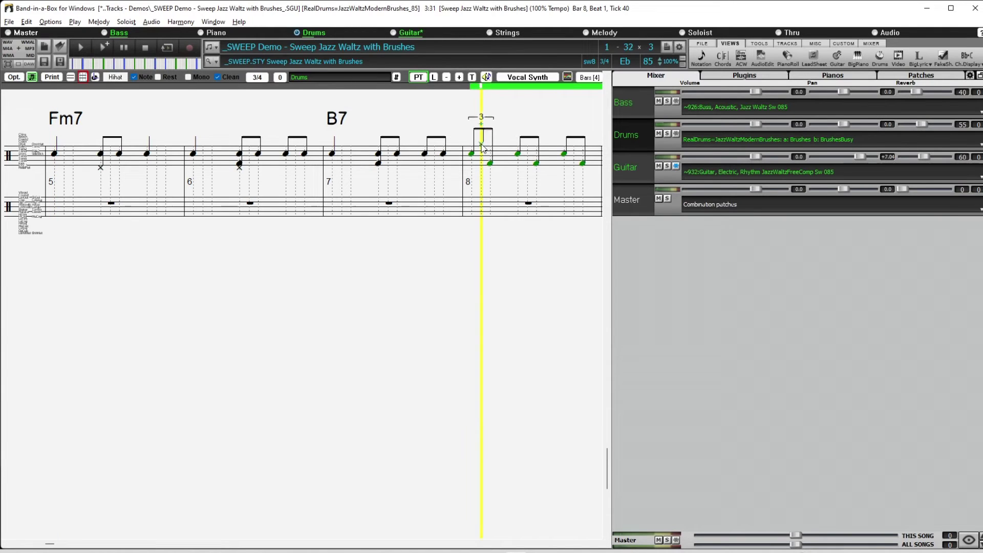
{"action": "left_click", "coordinate": [530, 148]}
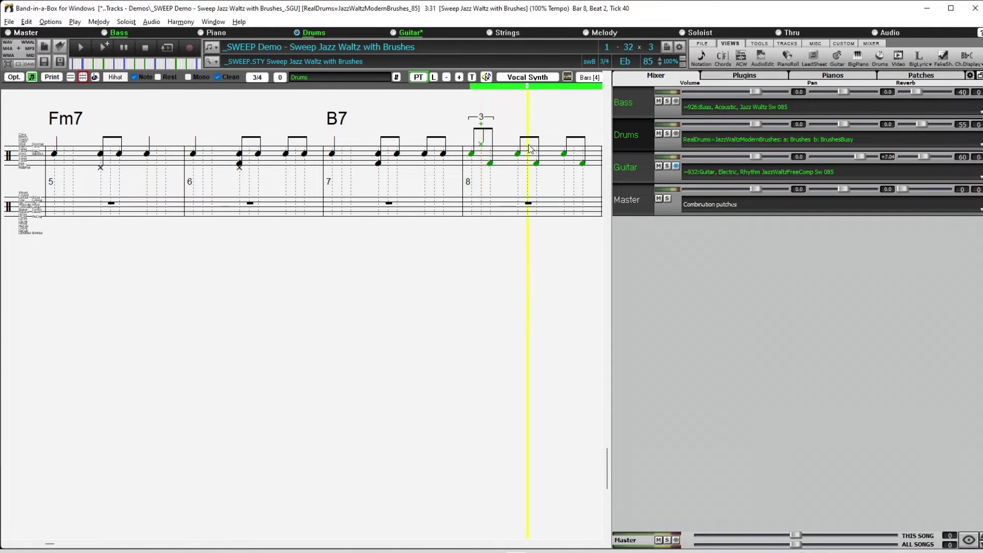
{"action": "left_click", "coordinate": [576, 148]}
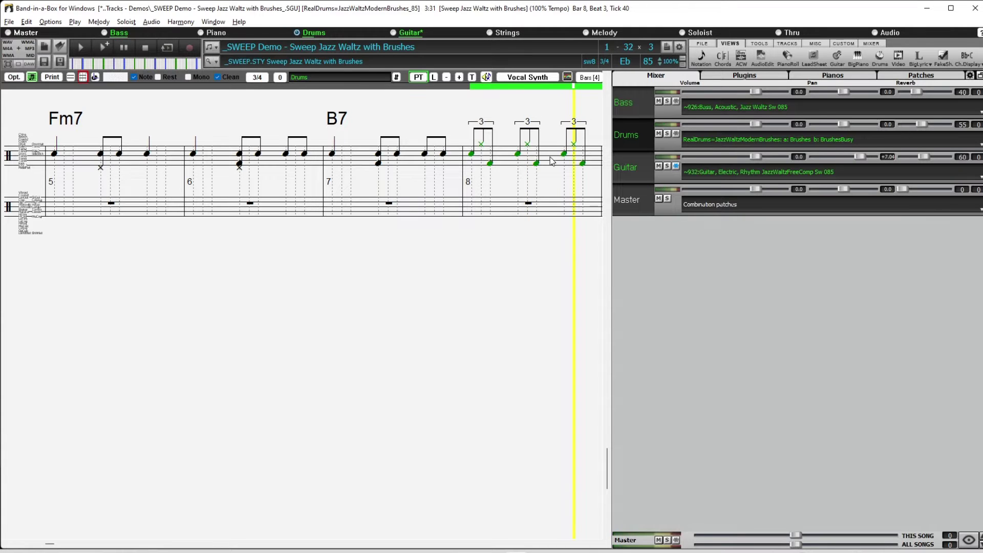
{"action": "left_click", "coordinate": [432, 84]}
{"action": "key", "text": "space"}
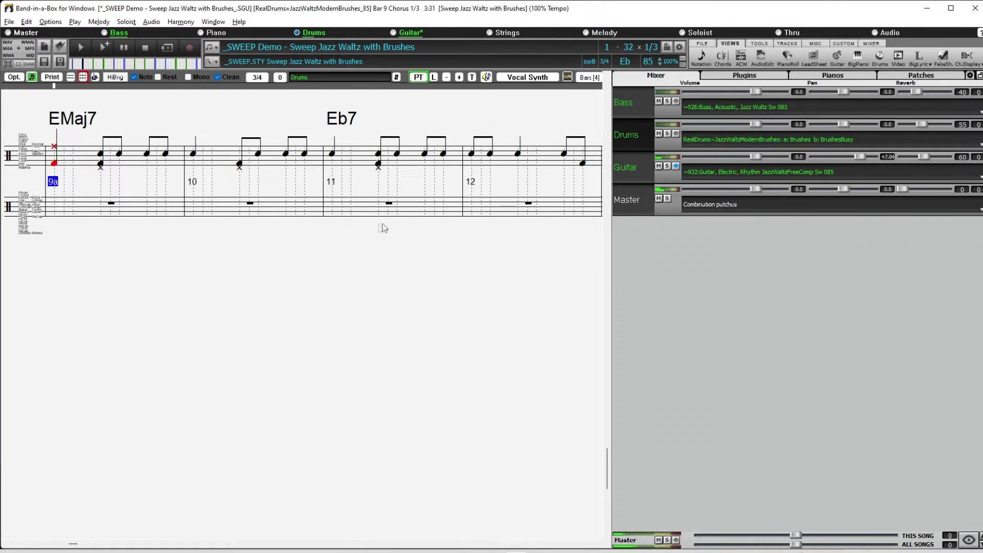
{"action": "key", "text": "Escape"}
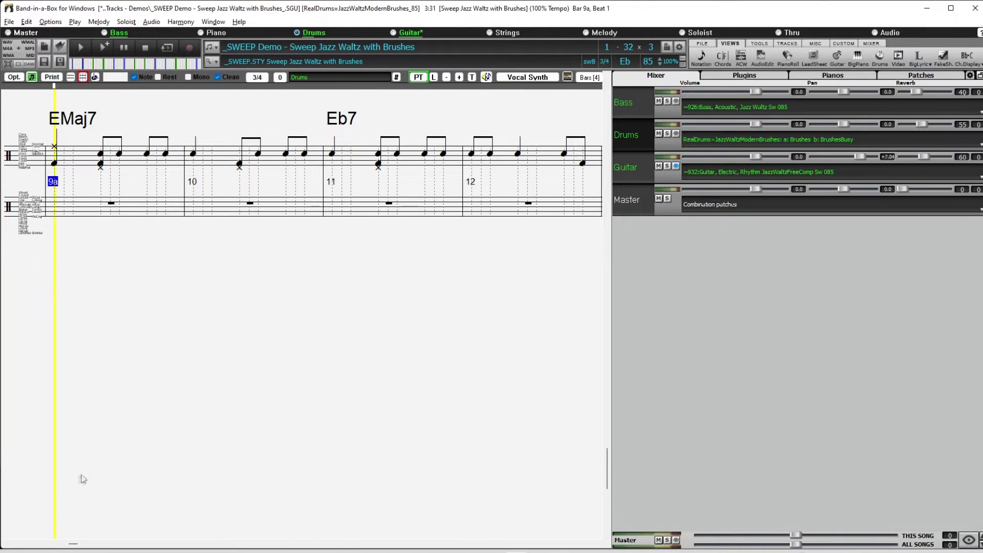
Change the three closed hi-hat notes in bar 8 to Open HiHat and audition the bar
{"action": "left_click", "coordinate": [5, 543]}
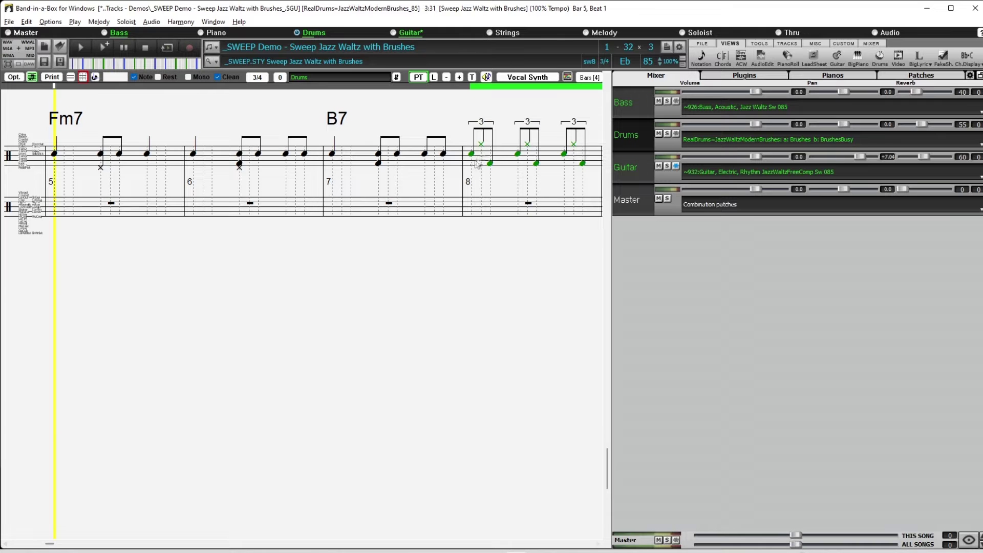
{"action": "right_click", "coordinate": [481, 147]}
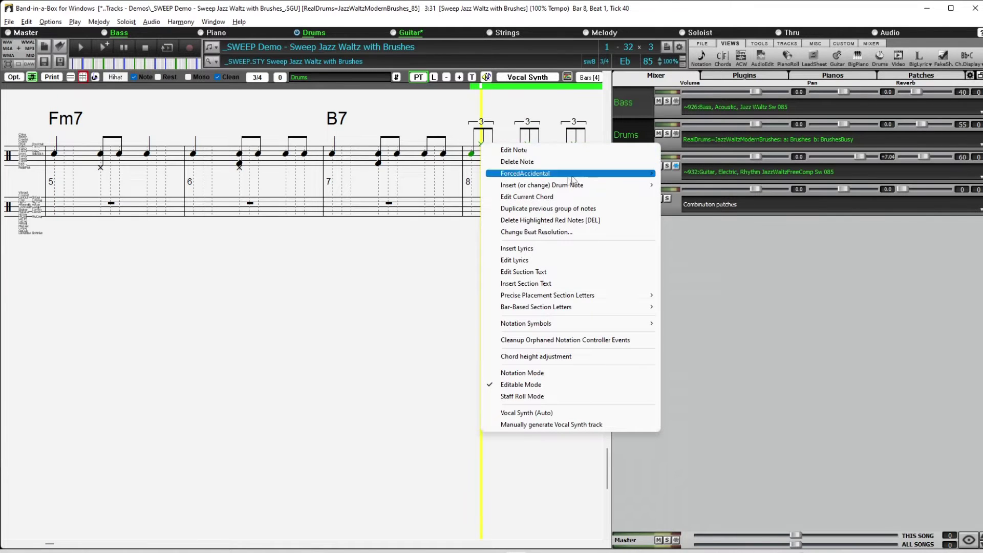
{"action": "mouse_move", "coordinate": [566, 188]}
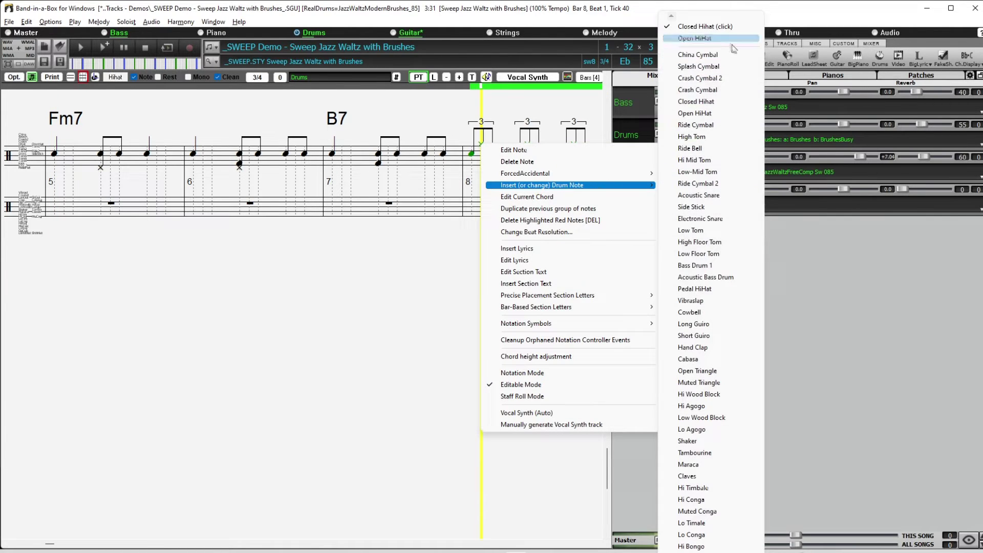
{"action": "left_click", "coordinate": [695, 38]}
{"action": "right_click", "coordinate": [529, 147]}
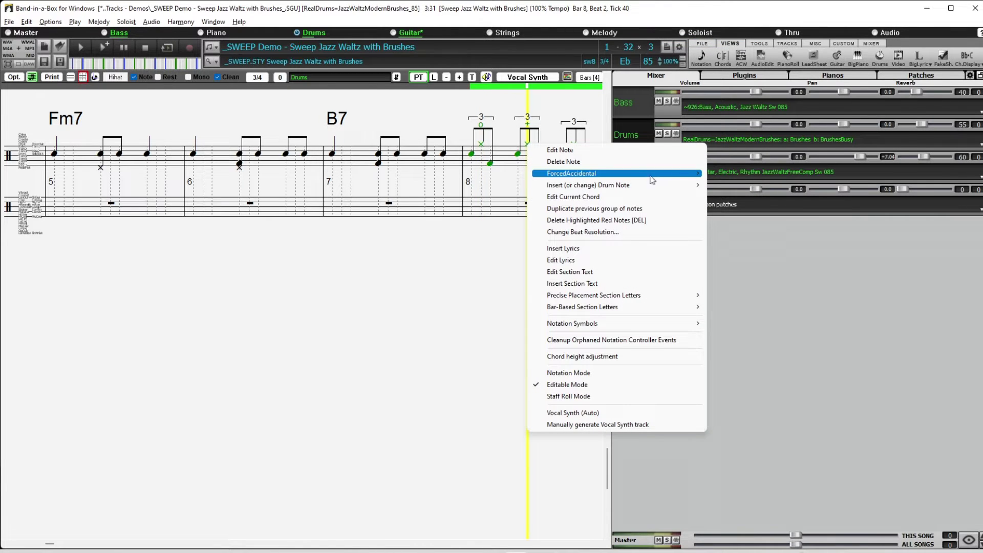
{"action": "mouse_move", "coordinate": [661, 186]}
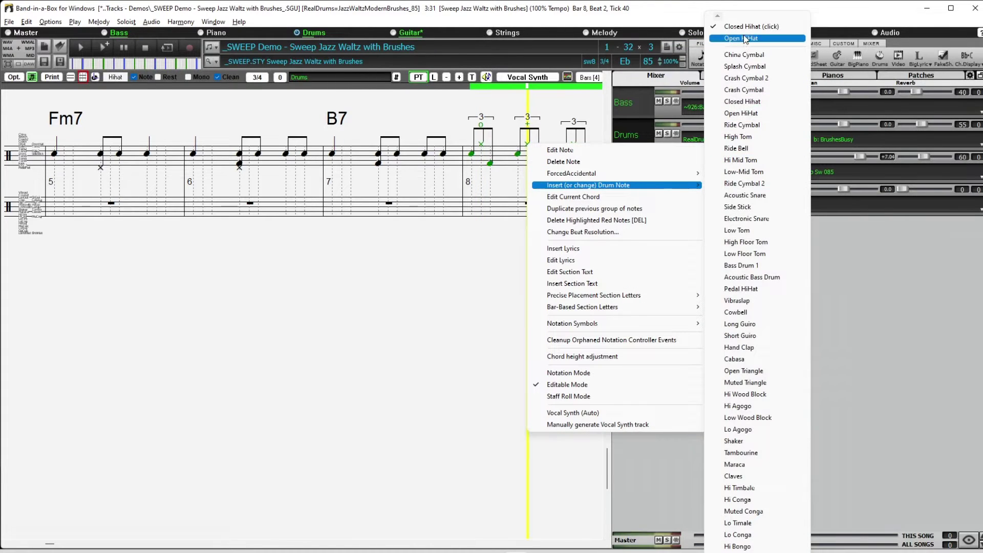
{"action": "left_click", "coordinate": [746, 38]}
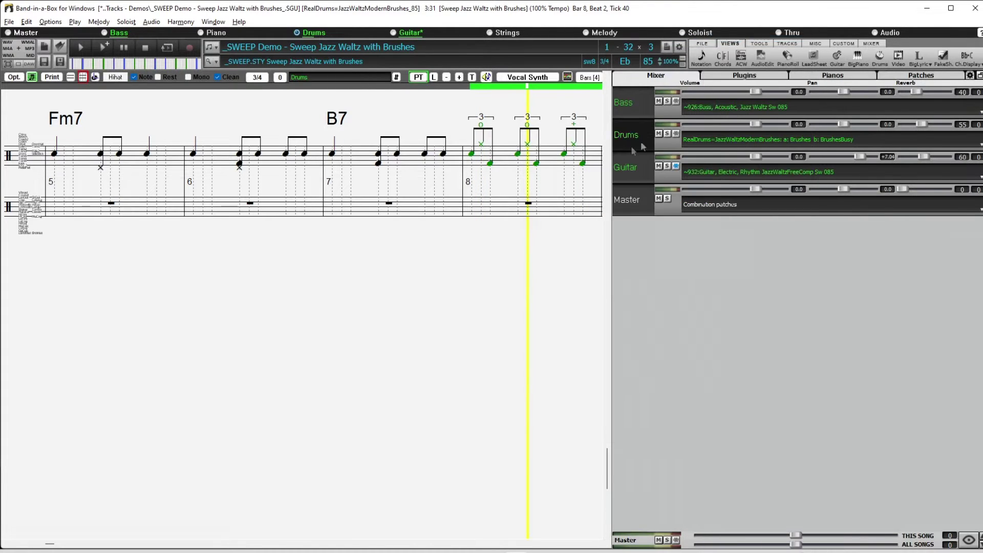
{"action": "right_click", "coordinate": [575, 148]}
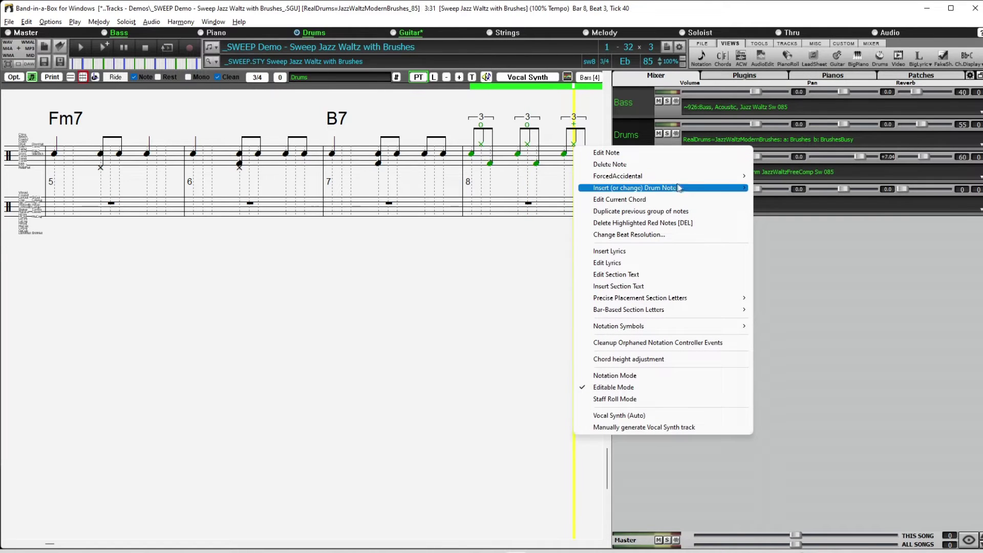
{"action": "mouse_move", "coordinate": [679, 187]}
{"action": "left_click", "coordinate": [791, 39]}
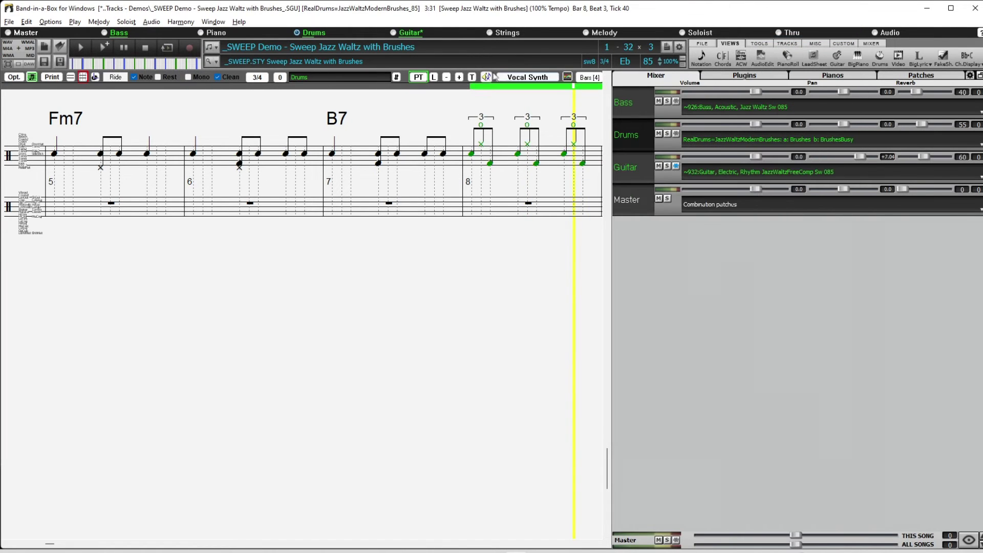
{"action": "key", "text": "space"}
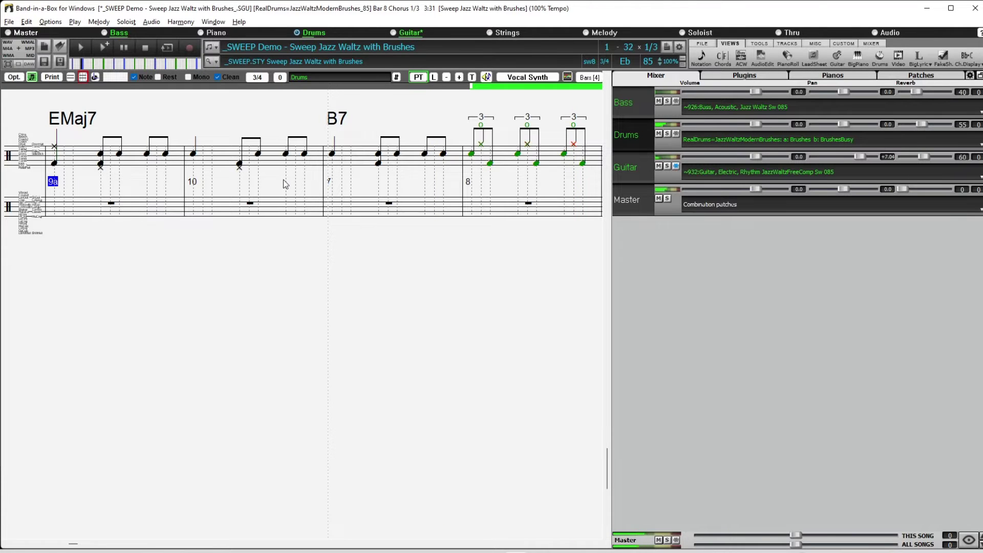
{"action": "key", "text": "space"}
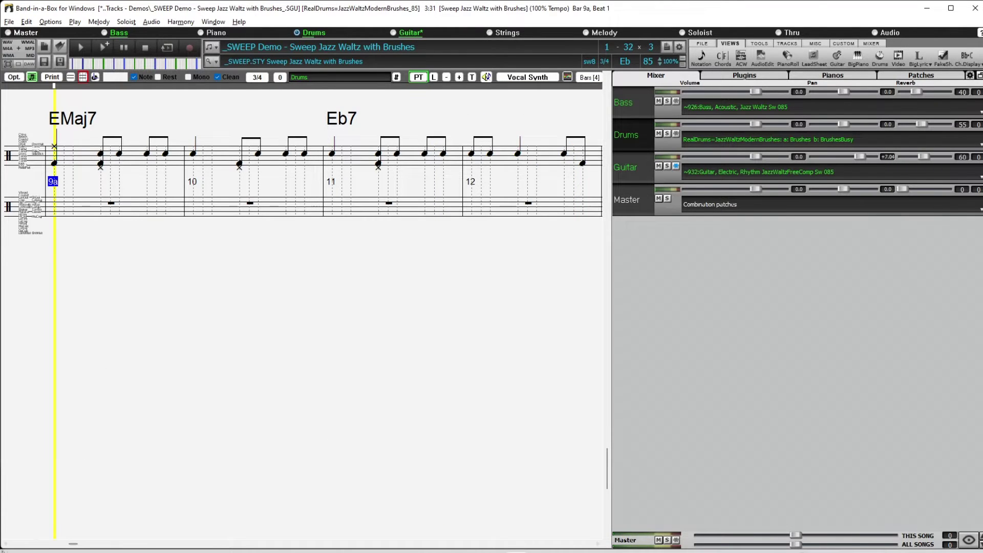
Examine the velocities of the bar 8 notes in the Drums piano roll
{"action": "left_click", "coordinate": [4, 544]}
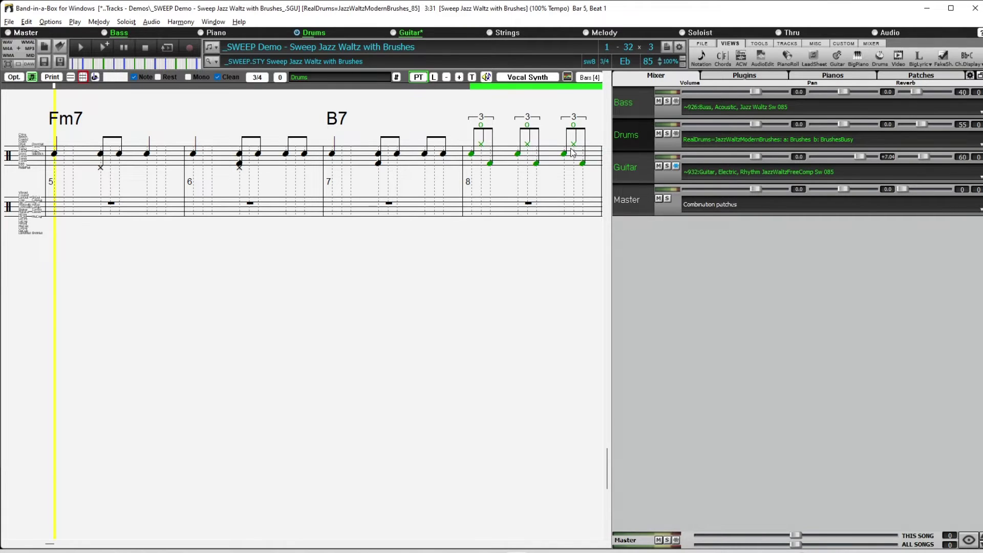
{"action": "left_click", "coordinate": [788, 57]}
{"action": "scroll", "coordinate": [401, 360], "scroll_direction": "right", "scroll_amount": 3}
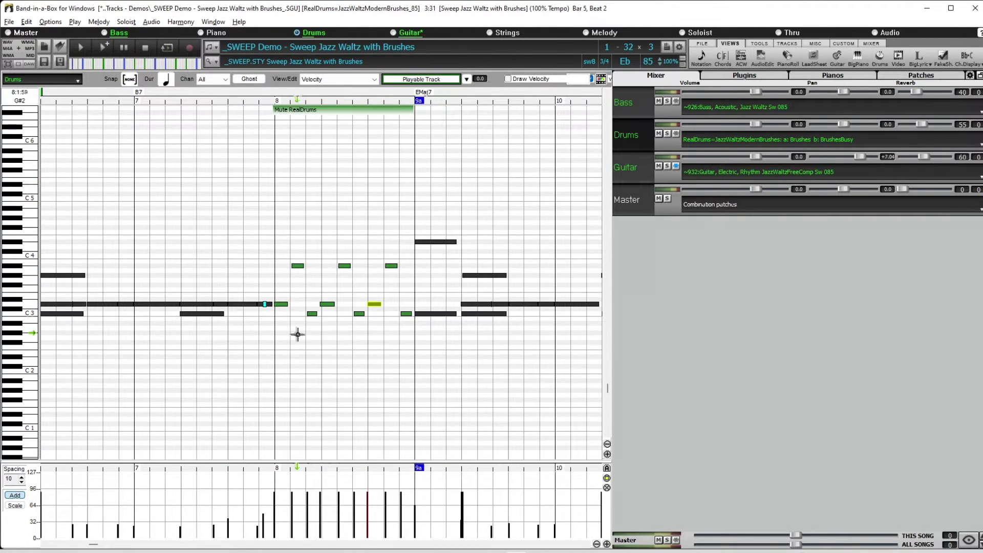
{"action": "left_click", "coordinate": [271, 468]}
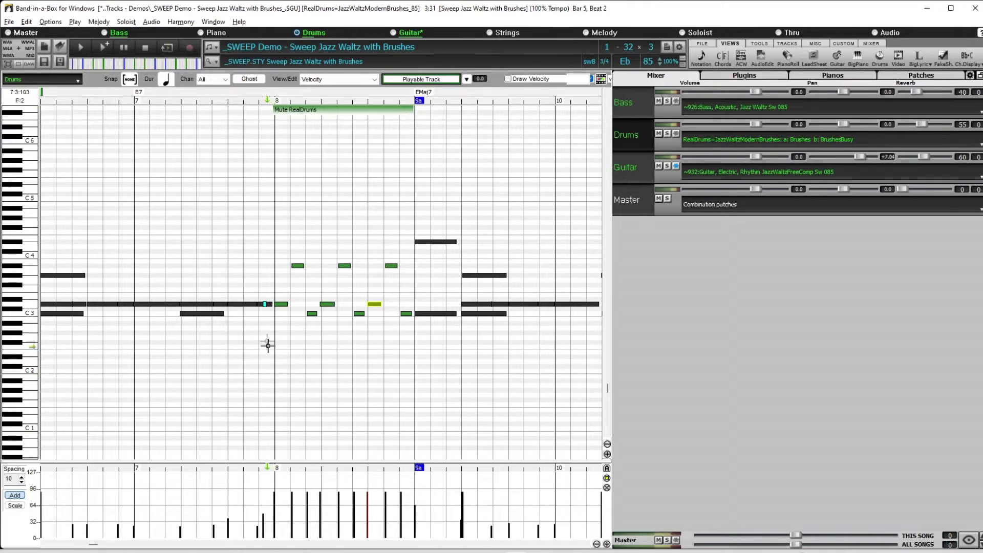
{"action": "left_click", "coordinate": [277, 467]}
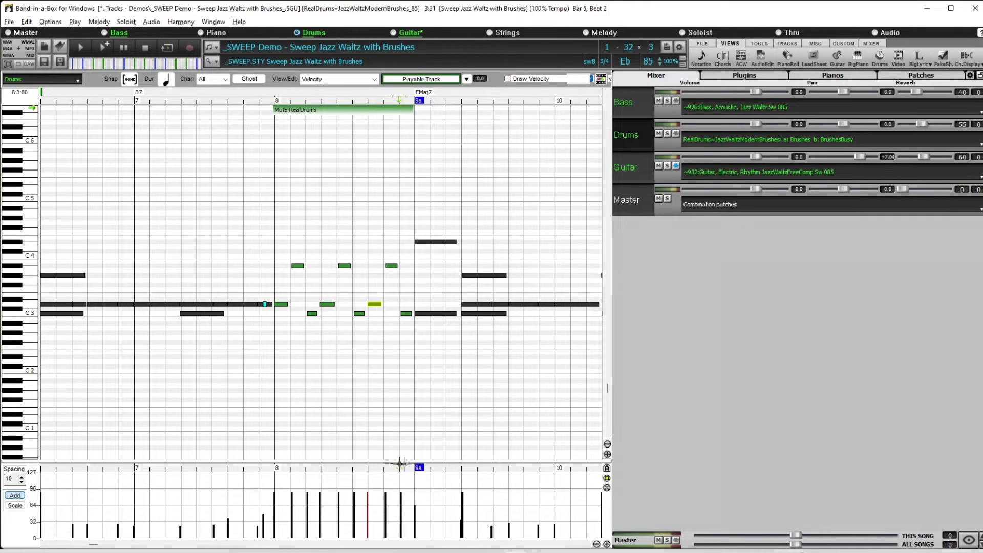
{"action": "left_click", "coordinate": [256, 499]}
{"action": "left_click", "coordinate": [275, 495]}
{"action": "left_click", "coordinate": [298, 495]}
{"action": "mouse_move", "coordinate": [297, 494]}
{"action": "left_mouse_down"}
{"action": "mouse_move", "coordinate": [334, 500]}
{"action": "mouse_move", "coordinate": [169, 474]}
{"action": "mouse_move", "coordinate": [29, 475]}
{"action": "left_mouse_up"}
{"action": "left_click", "coordinate": [274, 323]}
{"action": "left_click_drag", "start_coordinate": [274, 504], "coordinate": [416, 503]}
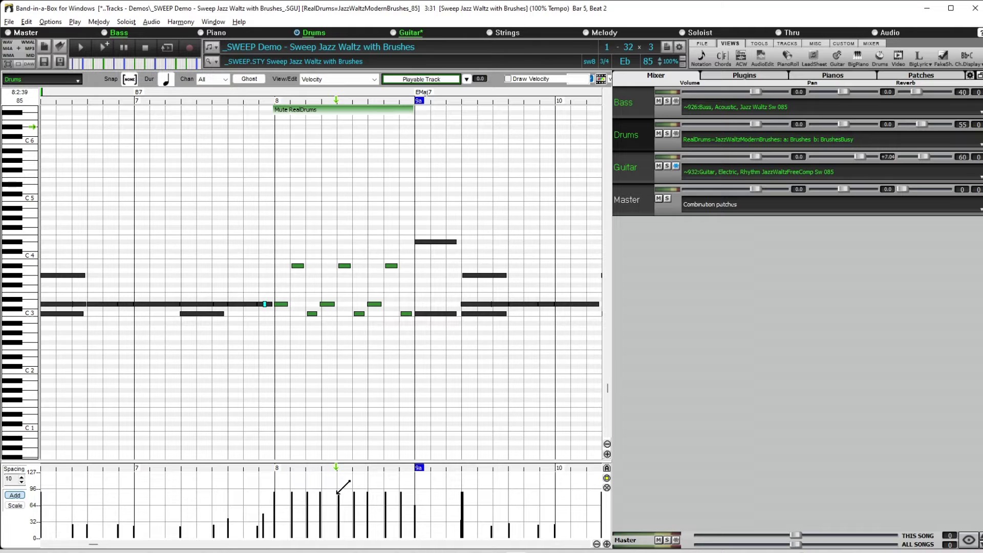
Select all three open hi-hat notes in bar 8, lower their velocities to about 42, and audition the result
{"action": "left_click_drag", "start_coordinate": [338, 495], "coordinate": [340, 521]}
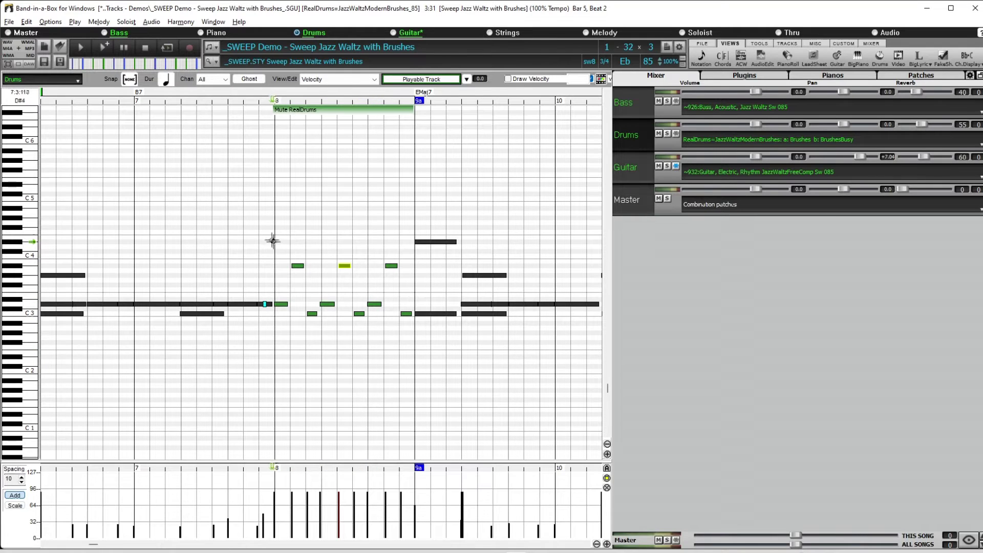
{"action": "left_click_drag", "start_coordinate": [270, 239], "coordinate": [404, 285]}
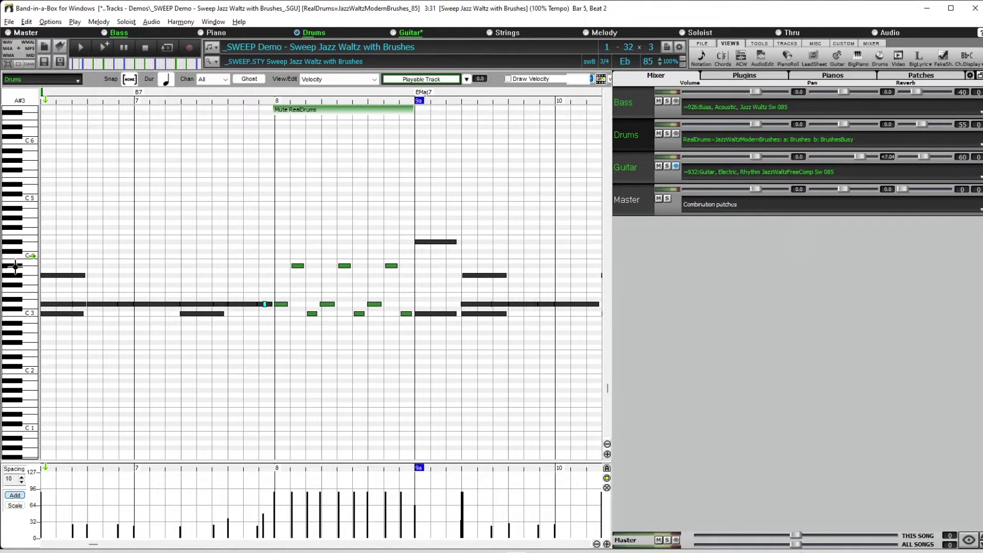
{"action": "left_click", "coordinate": [9, 265]}
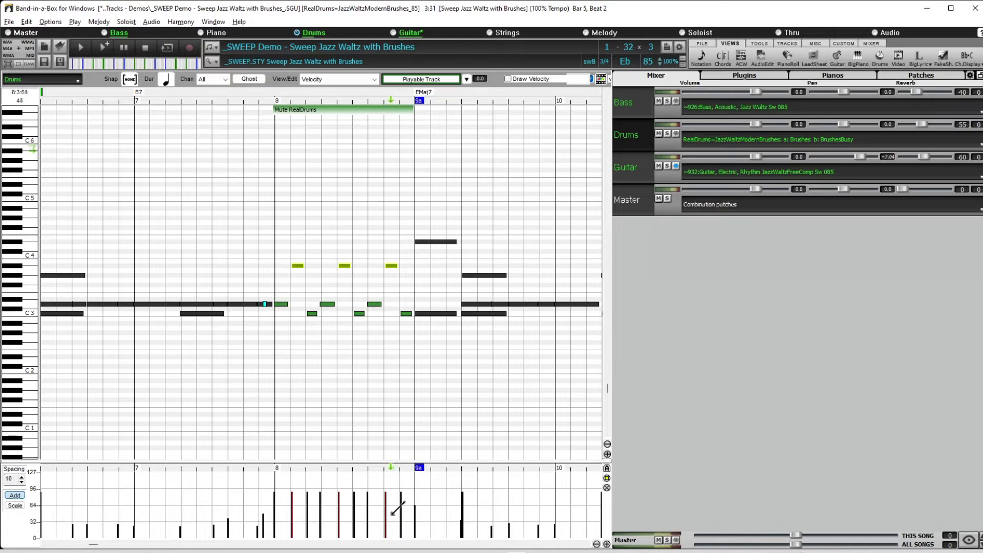
{"action": "left_click_drag", "start_coordinate": [396, 514], "coordinate": [285, 516]}
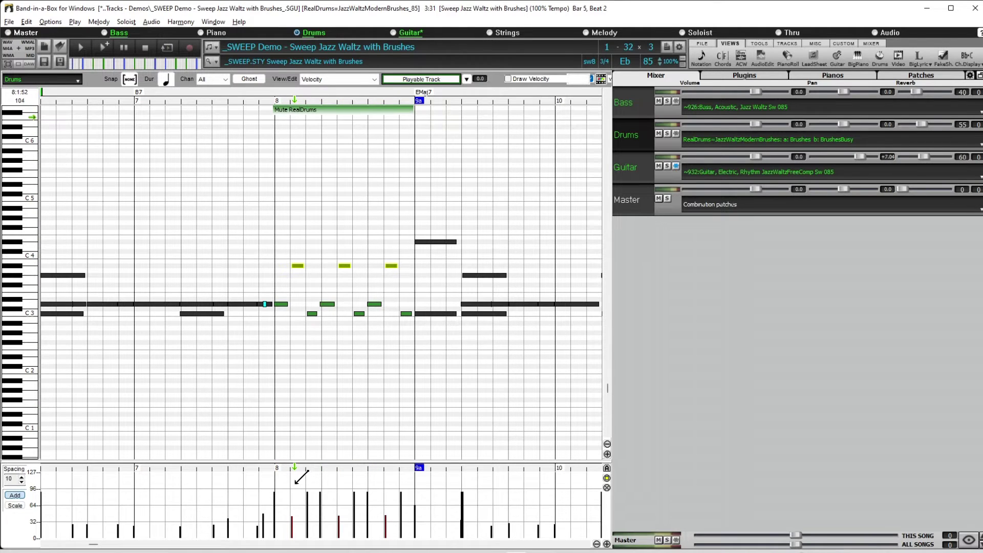
{"action": "left_click", "coordinate": [234, 95]}
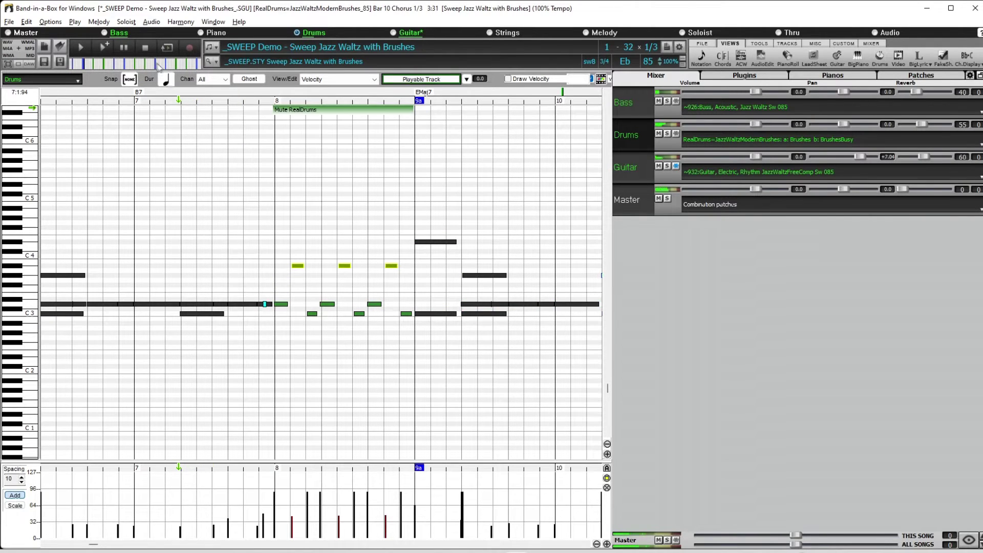
{"action": "left_click", "coordinate": [141, 45]}
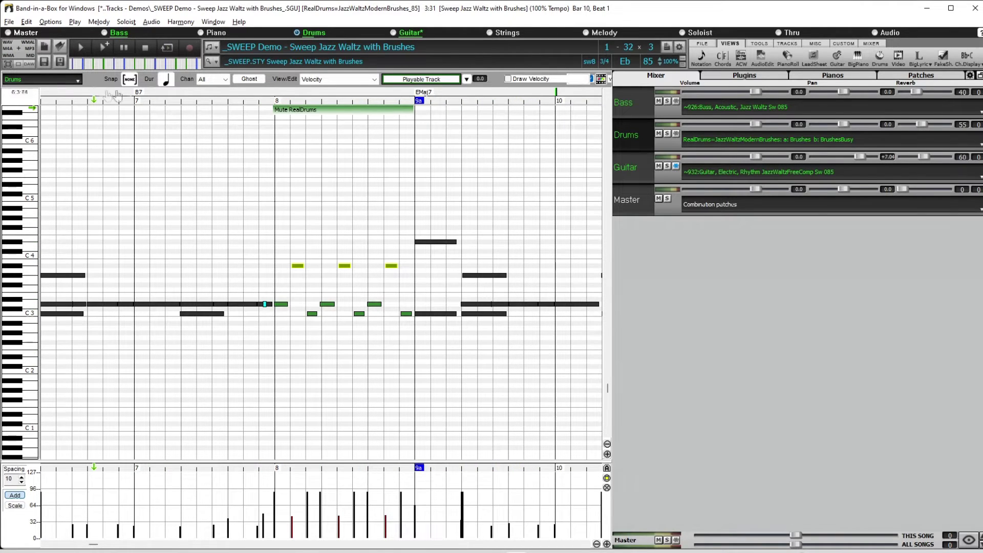
Show the drum part in standard notation mode from bar 5 and audition it
{"action": "left_click", "coordinate": [707, 52]}
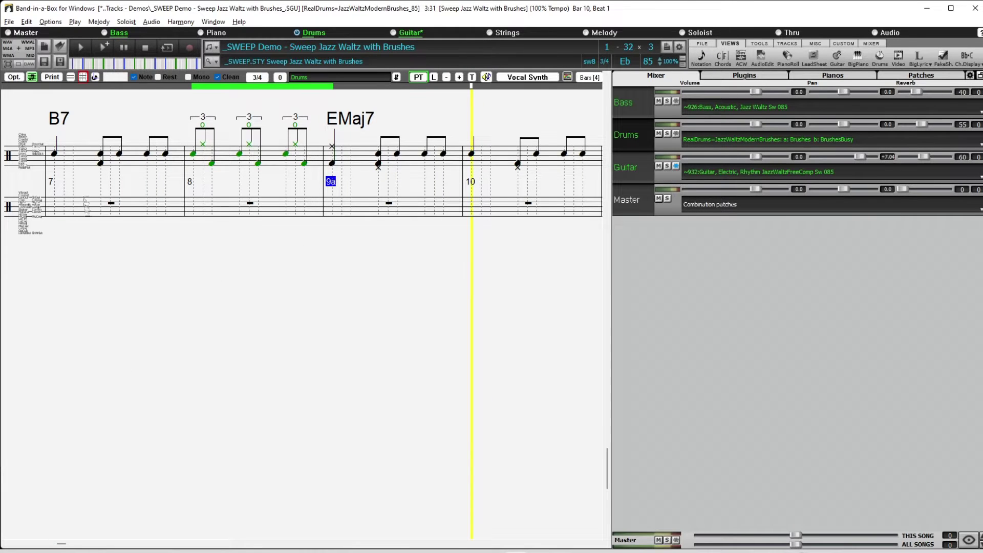
{"action": "left_click", "coordinate": [70, 78]}
{"action": "left_click", "coordinate": [7, 544]}
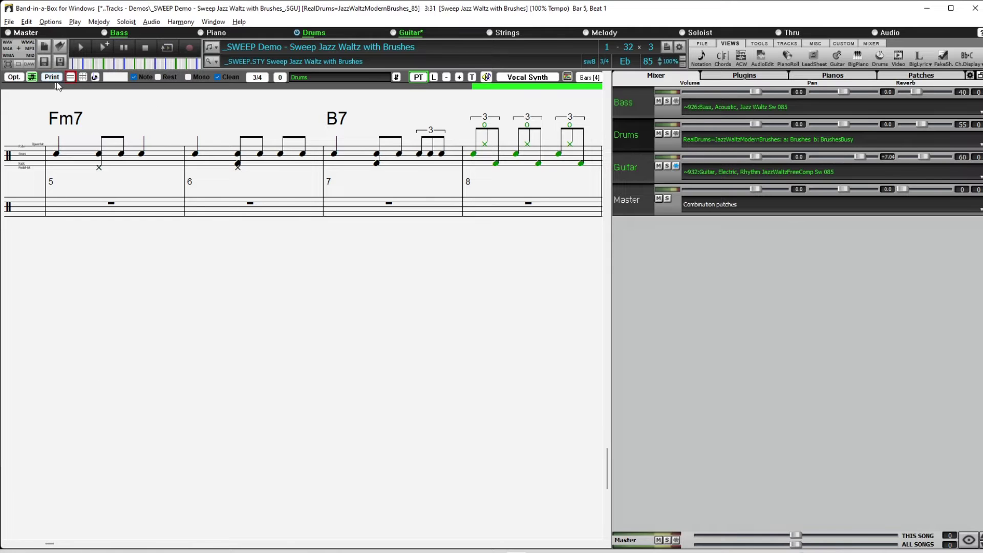
{"action": "key", "text": "space"}
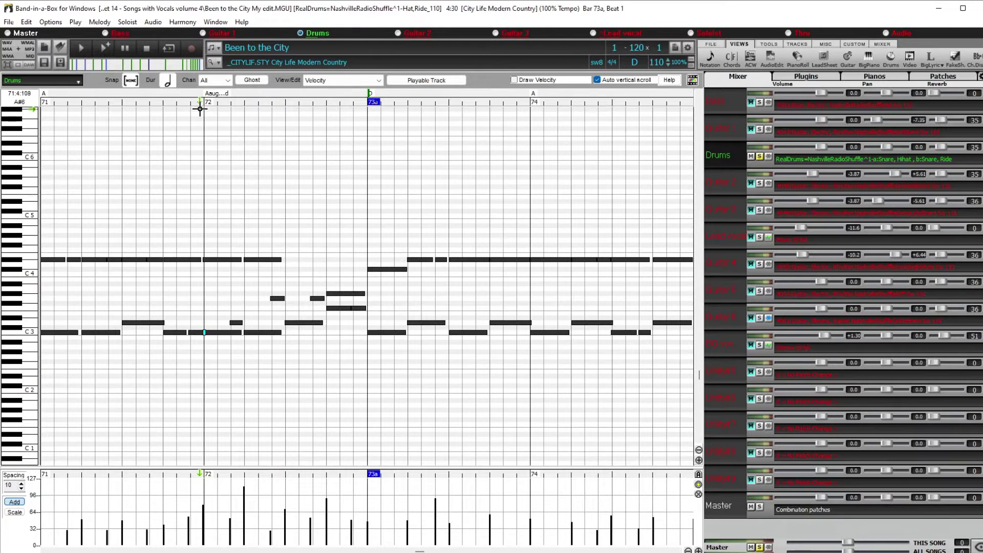
Make the Drums track playable with the Hi-Q Acoustic Rock Kit patch and create a mute region over bar 72
{"action": "left_click", "coordinate": [431, 82]}
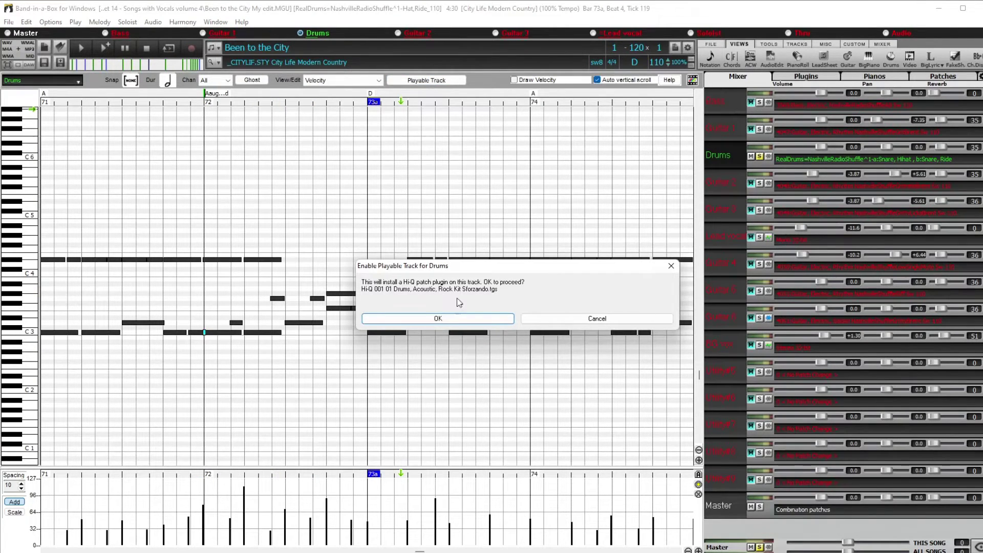
{"action": "left_click", "coordinate": [454, 318]}
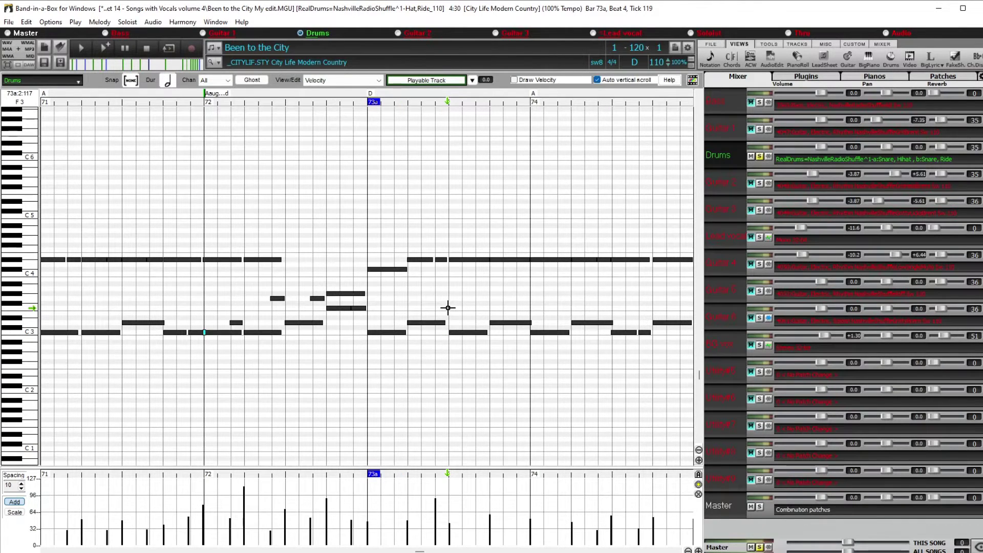
{"action": "right_click", "coordinate": [205, 118]}
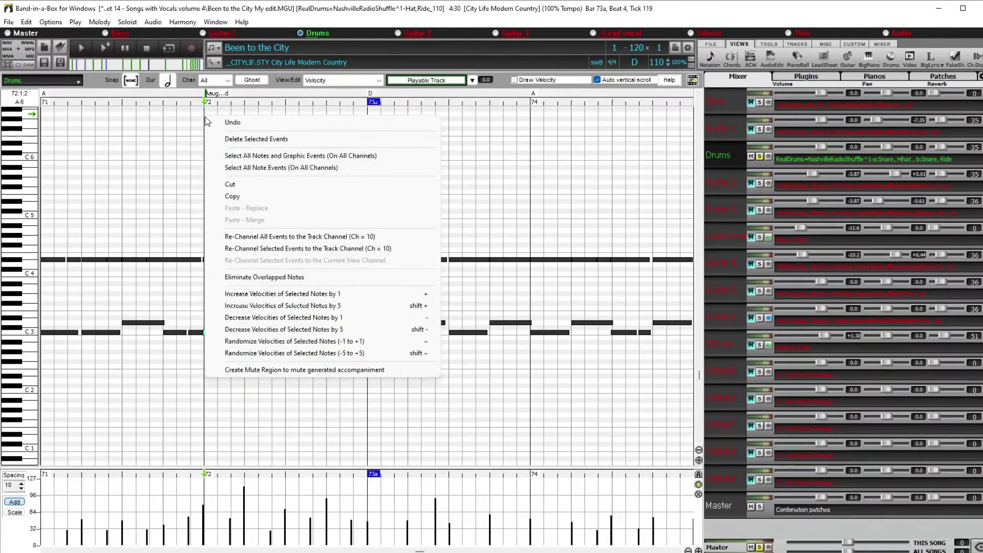
{"action": "left_click", "coordinate": [272, 369]}
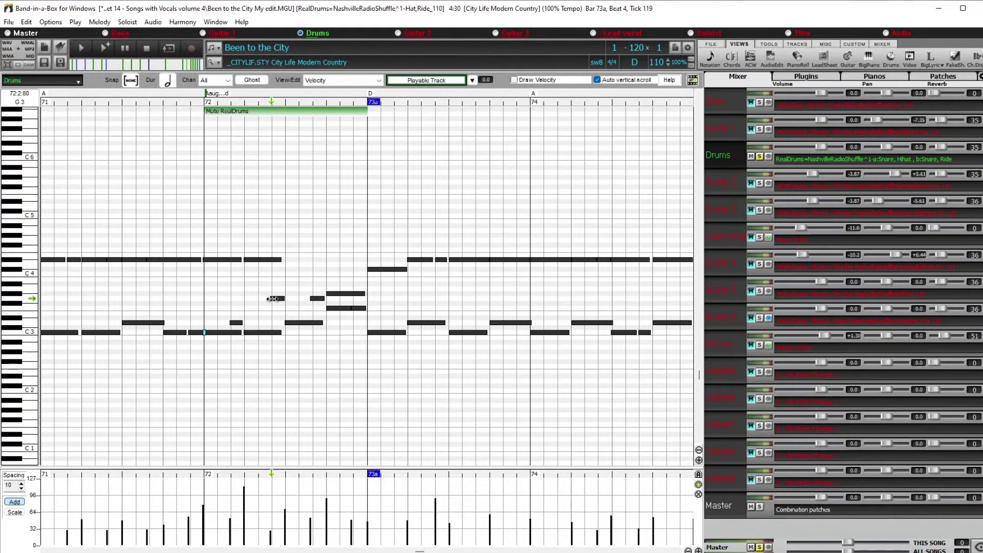
Shorten the mute region in bar 72 to end just before beat 3 and clear the original notes beneath it
{"action": "left_click_drag", "start_coordinate": [366, 111], "coordinate": [271, 136]}
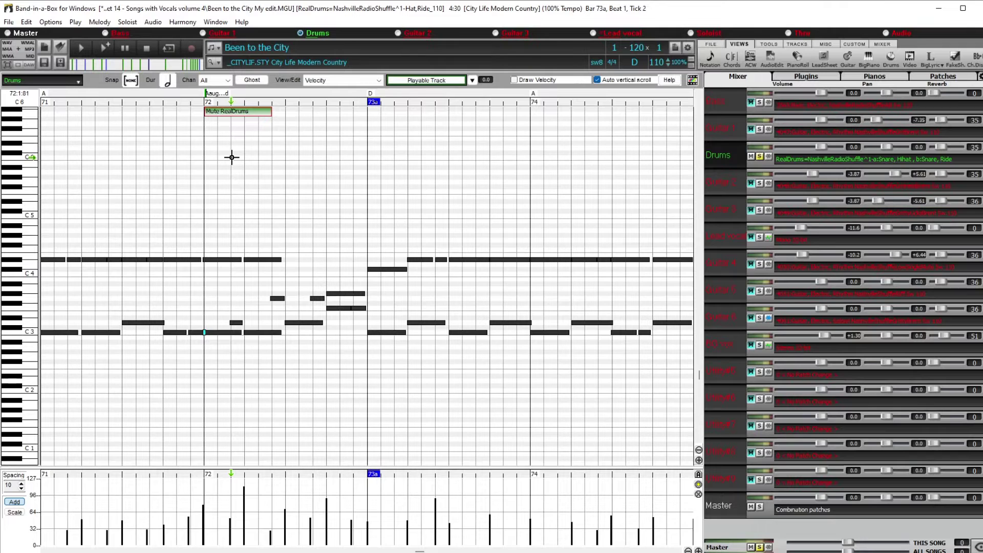
{"action": "left_click", "coordinate": [149, 94]}
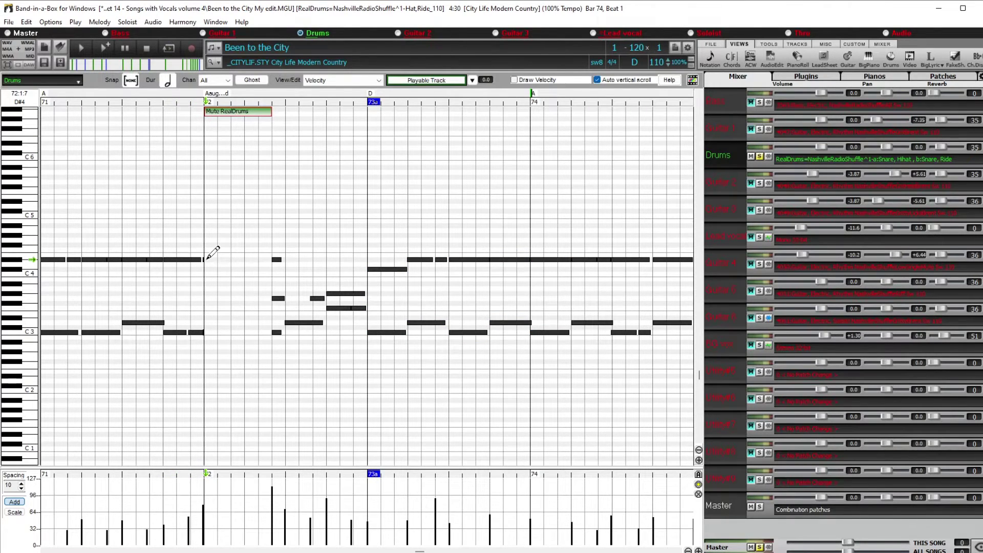
Draw a C#4 crash note and a C3 kick note at the start of bar 72, ending the kick just before the mute region ends
{"action": "left_click", "coordinate": [206, 259]}
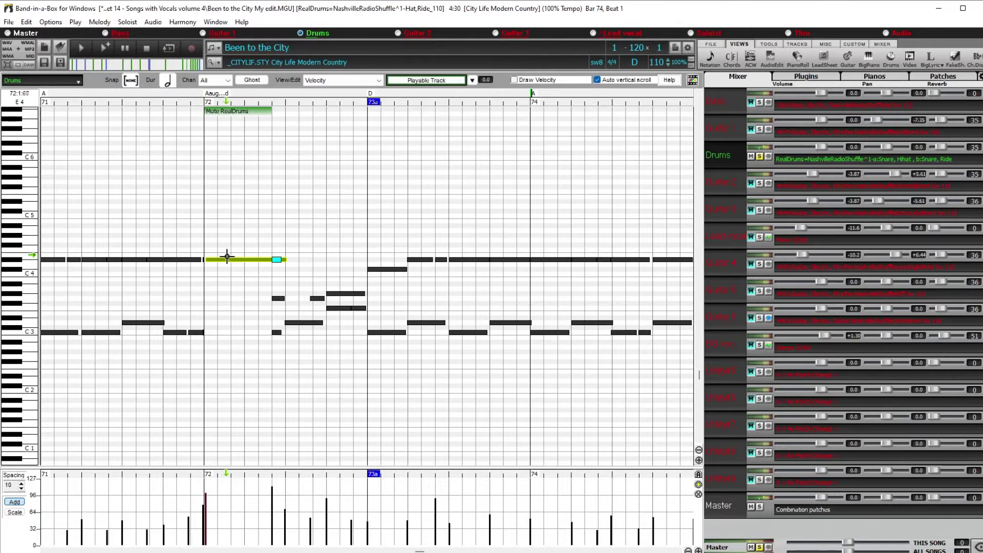
{"action": "mouse_move", "coordinate": [242, 259]}
{"action": "left_mouse_down"}
{"action": "mouse_move", "coordinate": [237, 243]}
{"action": "mouse_move", "coordinate": [235, 269]}
{"action": "mouse_move", "coordinate": [204, 286]}
{"action": "mouse_move", "coordinate": [206, 266]}
{"action": "left_mouse_up"}
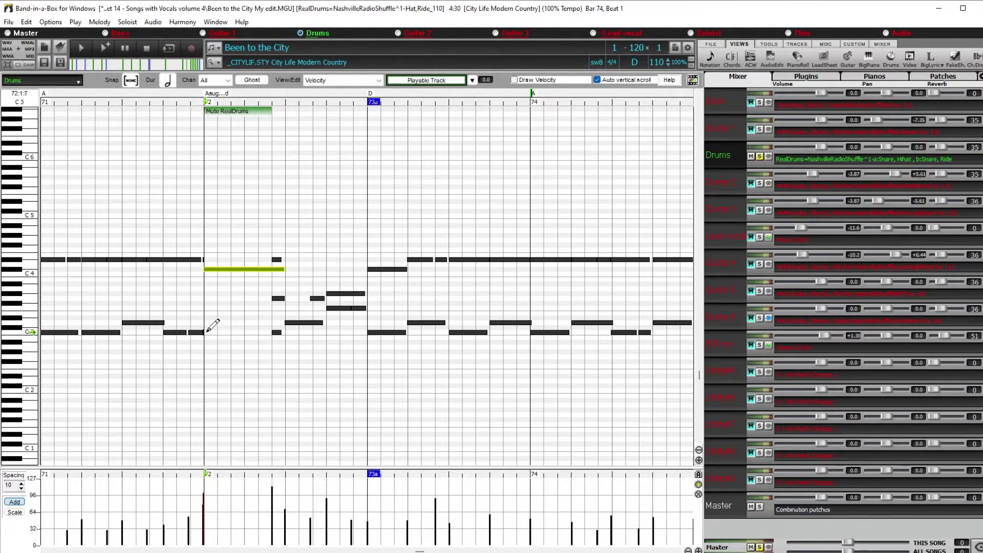
{"action": "left_click_drag", "start_coordinate": [207, 331], "coordinate": [286, 332]}
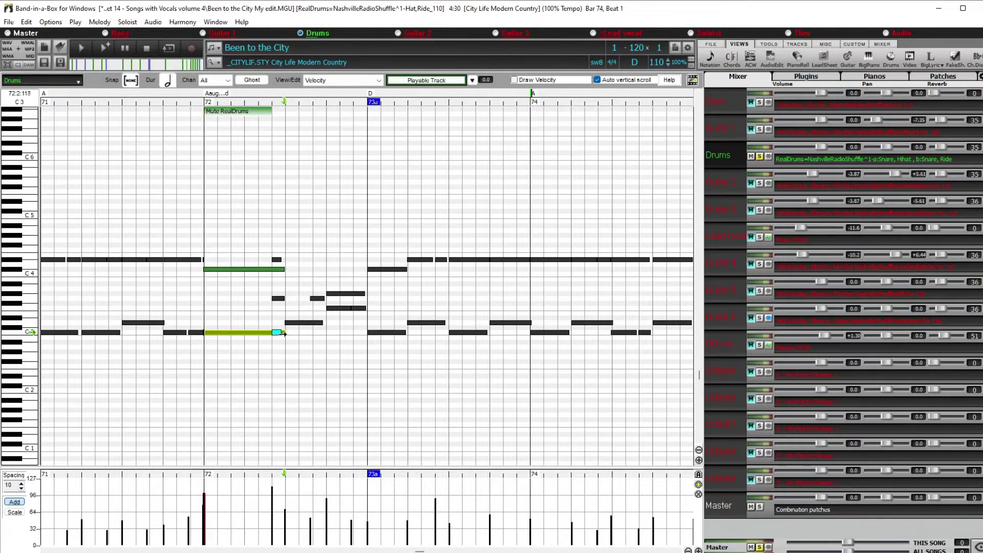
{"action": "left_click_drag", "start_coordinate": [285, 333], "coordinate": [264, 334]}
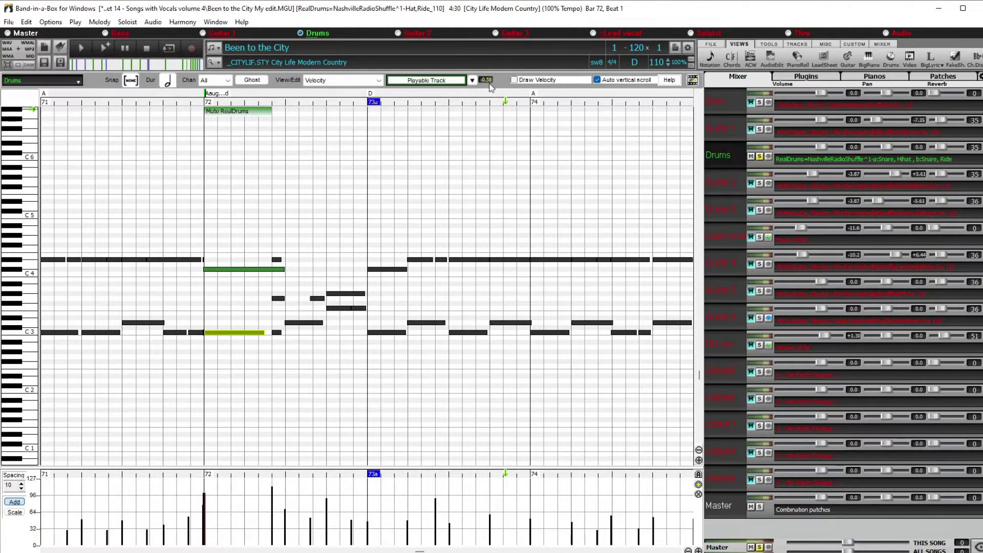
Audition the edited drum part from bar 71 through bar 72 into bar 73
{"action": "left_click", "coordinate": [186, 98]}
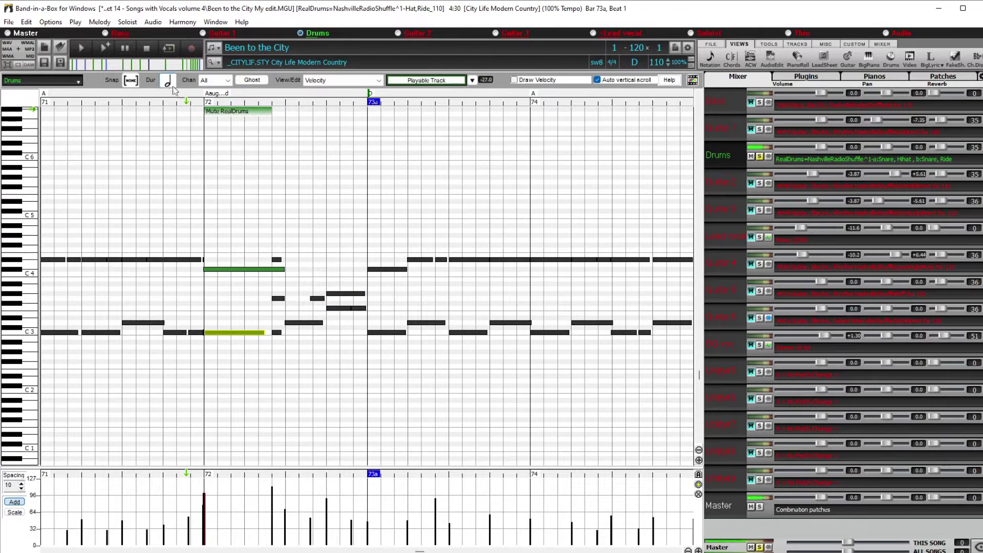
{"action": "left_click", "coordinate": [196, 100]}
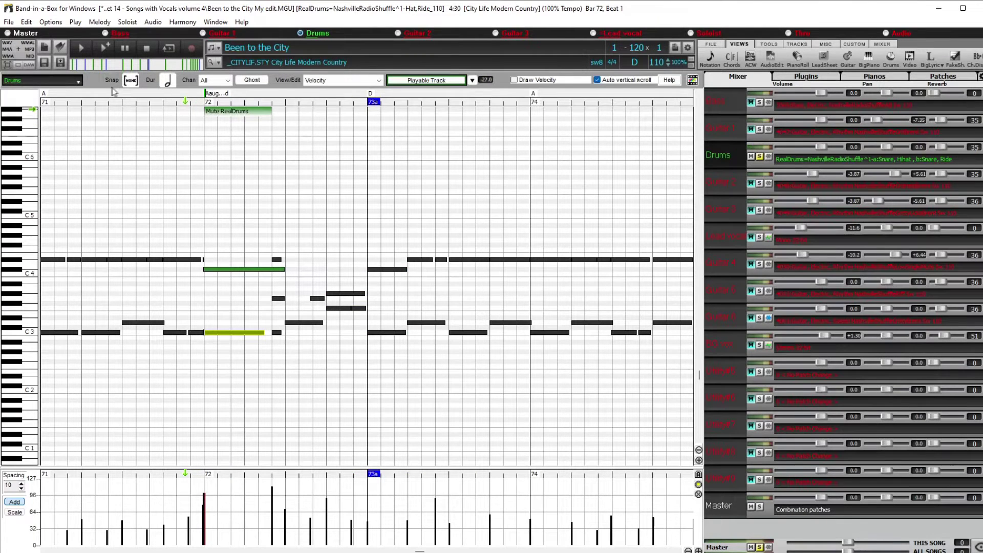
{"action": "left_click", "coordinate": [158, 116]}
{"action": "key", "text": "space"}
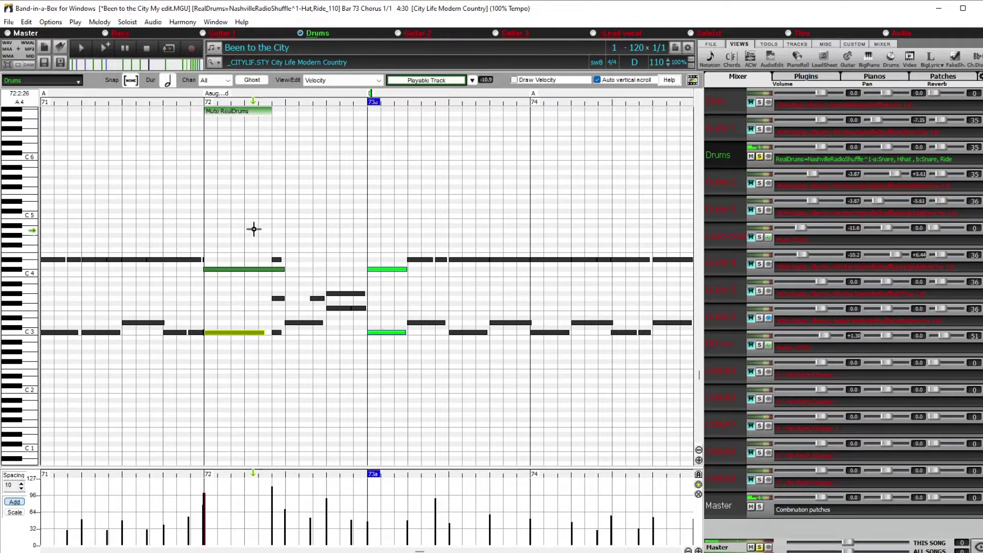
{"action": "key", "text": "space"}
Extend the mute region to beat 3 of bar 72 and remove the leftover original notes before that beat
{"action": "left_click_drag", "start_coordinate": [272, 112], "coordinate": [285, 130]}
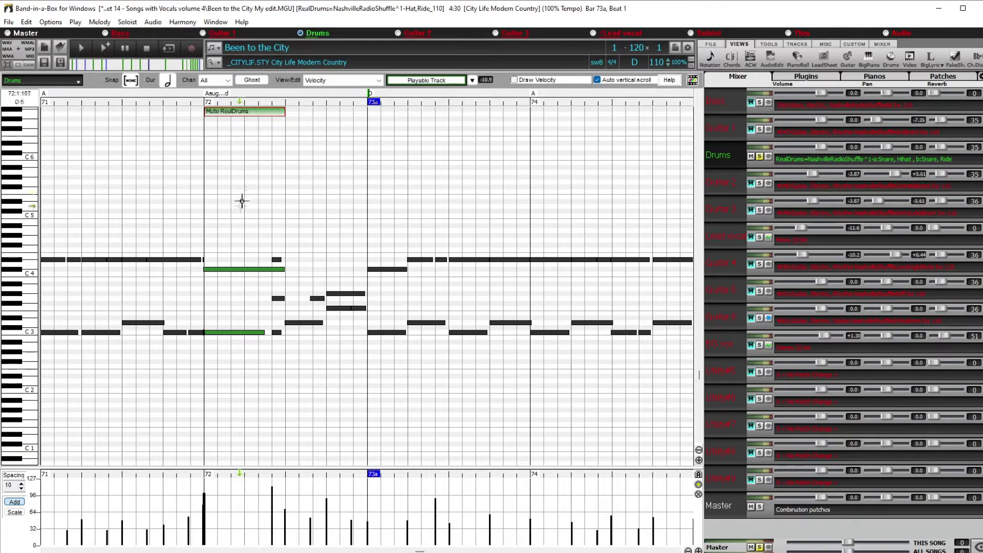
{"action": "left_click", "coordinate": [167, 99]}
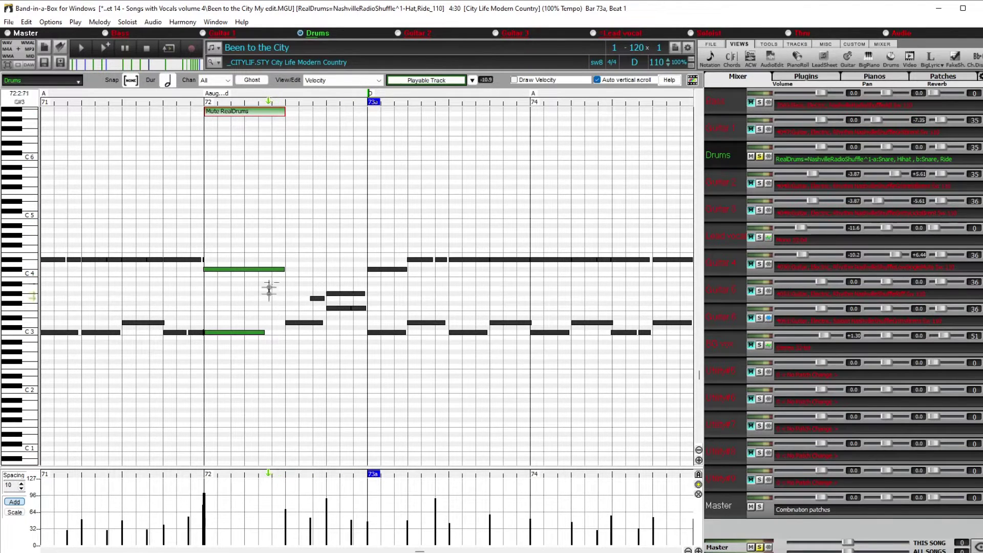
Take the Drums track off solo and audition the edited passage with the full band from around bar 70
{"action": "left_click", "coordinate": [760, 156]}
{"action": "scroll", "coordinate": [232, 208], "scroll_direction": "up", "scroll_amount": 7}
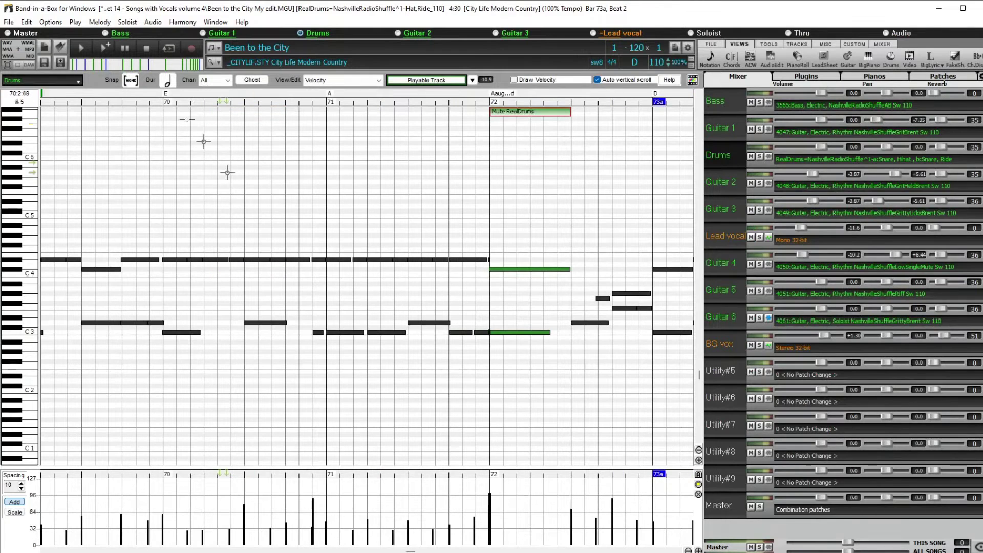
{"action": "key", "text": "F4"}
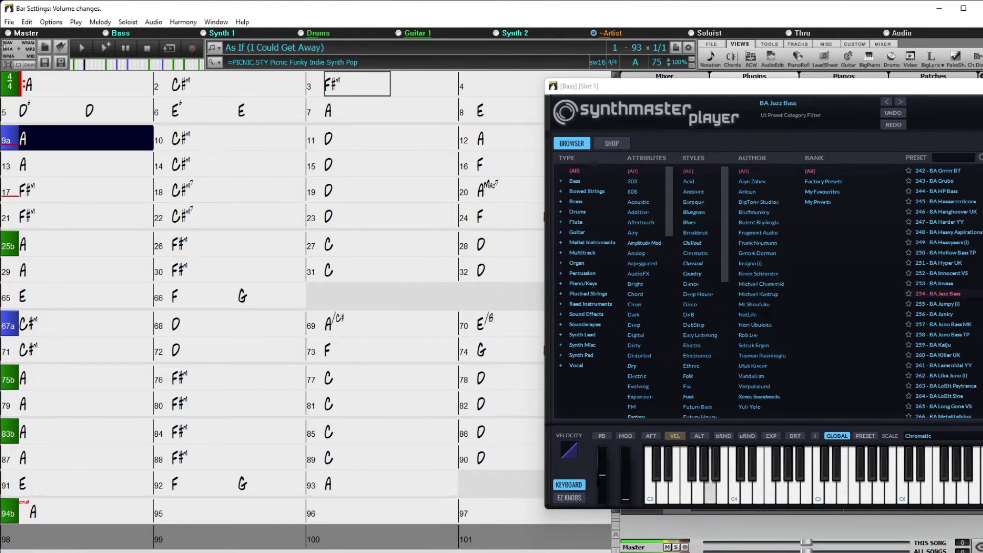
{"action": "left_click_drag", "start_coordinate": [672, 79], "coordinate": [760, 401]}
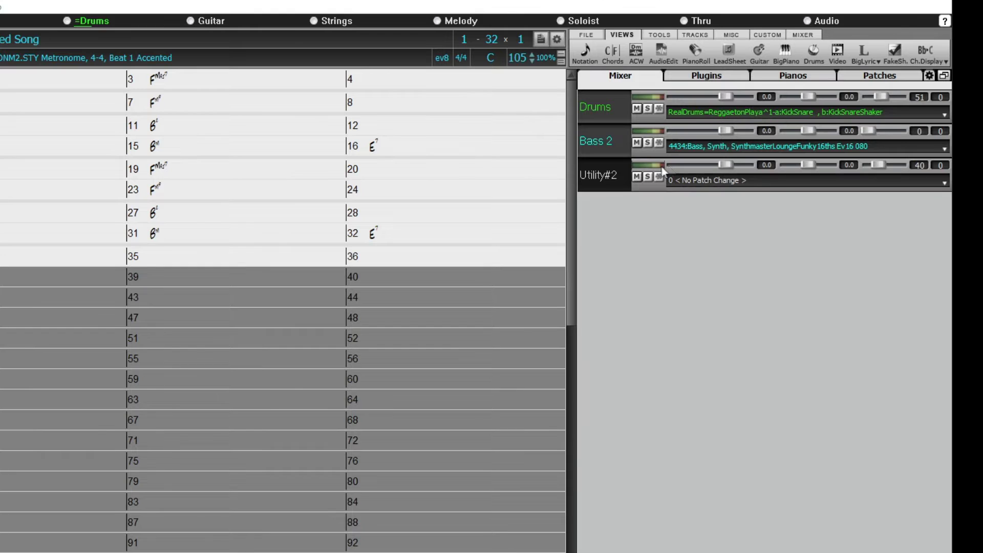
Open the settings for generating a chord track on the Utility#2 track
{"action": "left_click", "coordinate": [591, 171]}
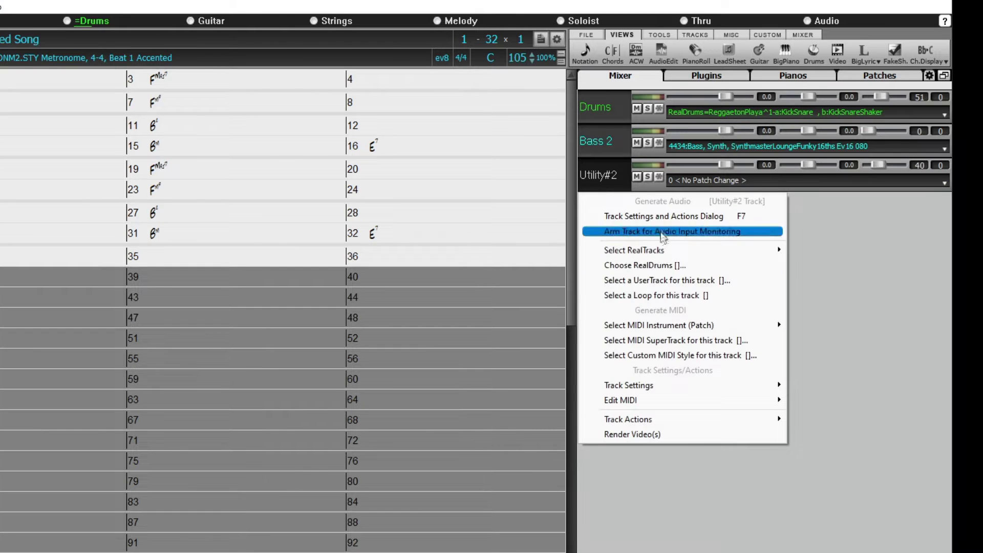
{"action": "mouse_move", "coordinate": [777, 402]}
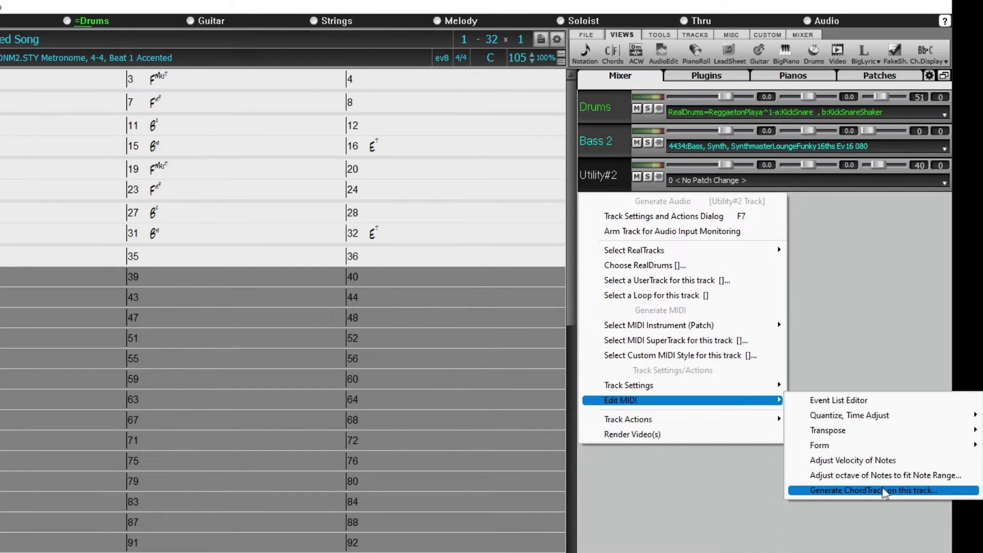
{"action": "left_click", "coordinate": [905, 491]}
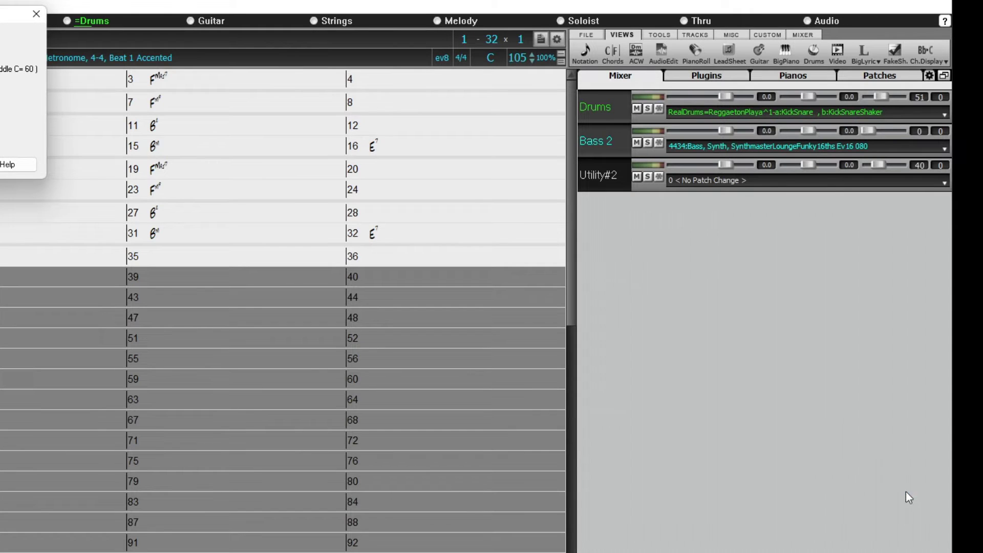
{"action": "left_click_drag", "start_coordinate": [1, 16], "coordinate": [186, 227]}
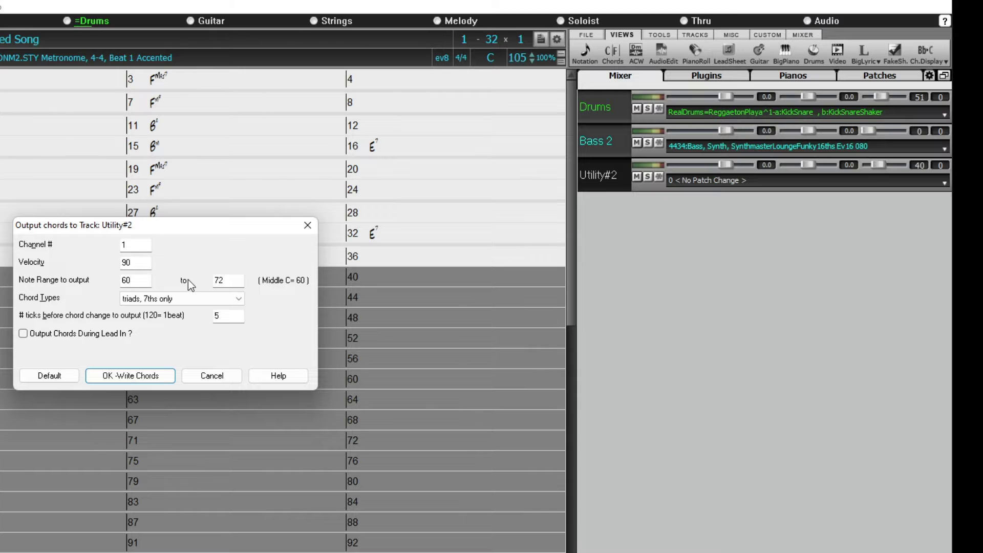
Try the complex chords option for the chord types and switch back to triads, 7ths only
{"action": "left_click", "coordinate": [171, 302]}
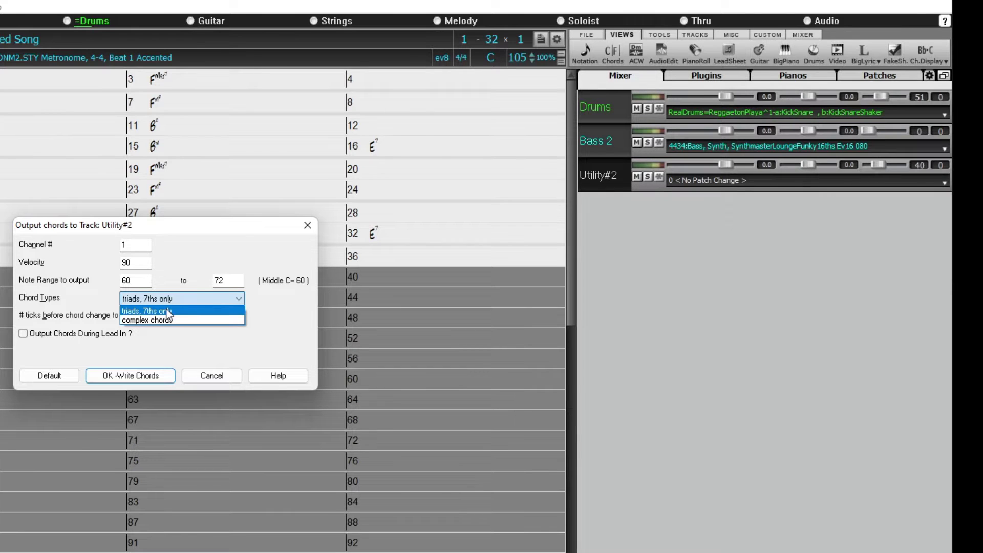
{"action": "left_click", "coordinate": [171, 273]}
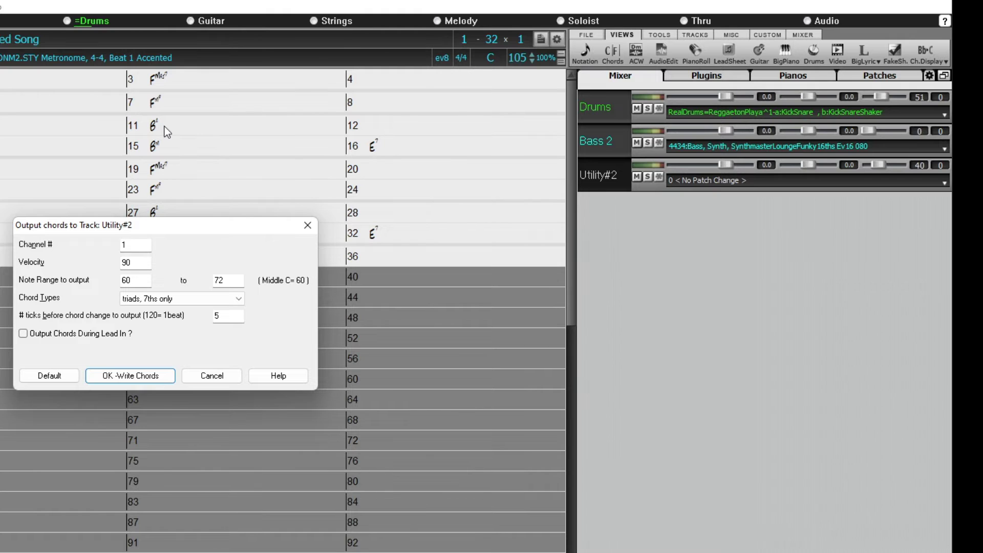
{"action": "left_click", "coordinate": [172, 300]}
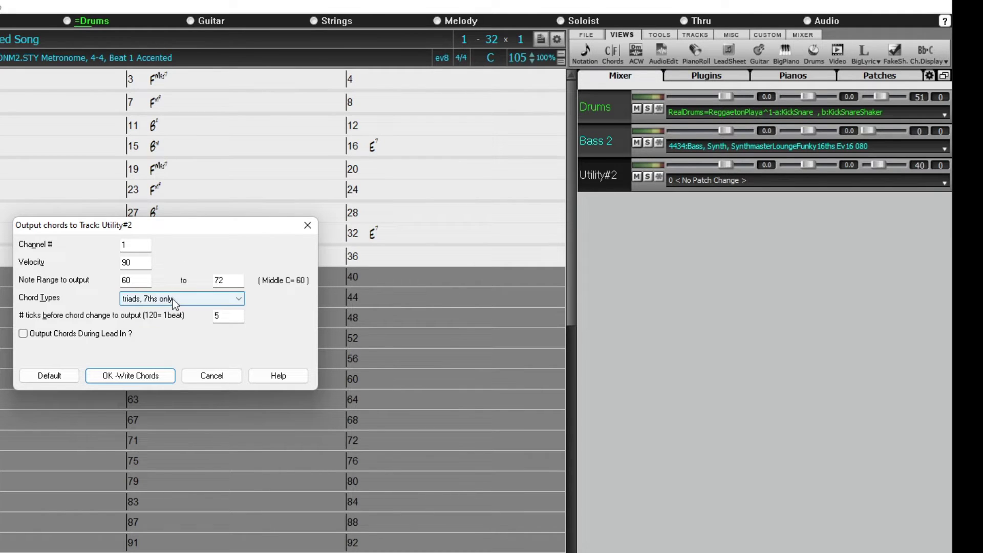
{"action": "left_click", "coordinate": [165, 320]}
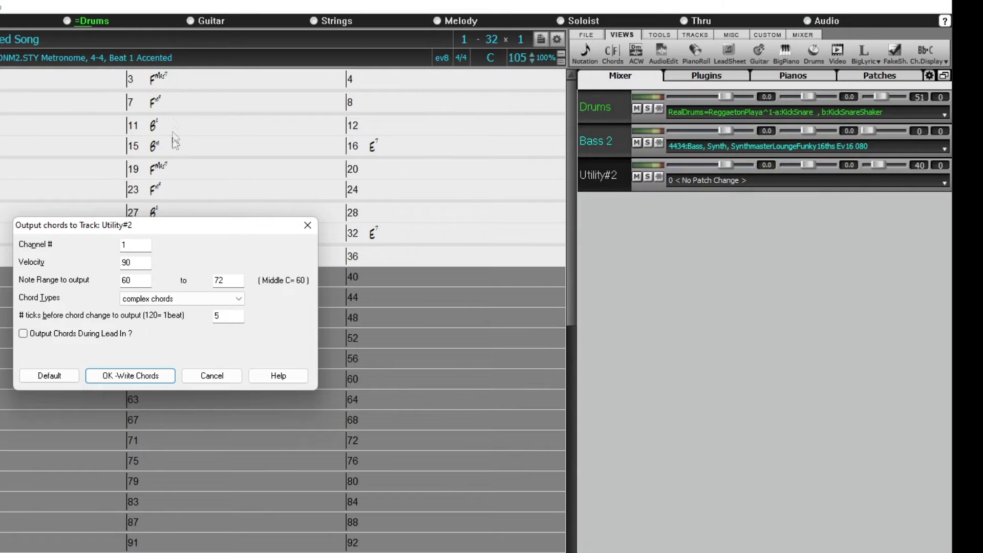
{"action": "left_click", "coordinate": [180, 300]}
{"action": "left_click", "coordinate": [177, 312]}
Set the number of ticks before chord change to 0 and write the chords to the Utility#2 track
{"action": "left_click", "coordinate": [223, 315]}
{"action": "left_click_drag", "start_coordinate": [223, 315], "coordinate": [202, 316]}
{"action": "type", "text": "0"}
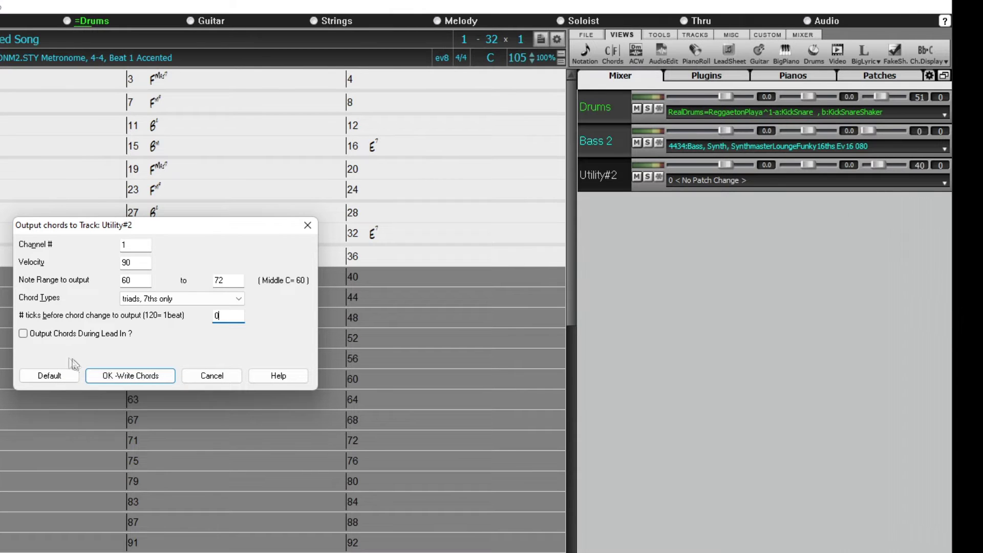
{"action": "left_click", "coordinate": [133, 376]}
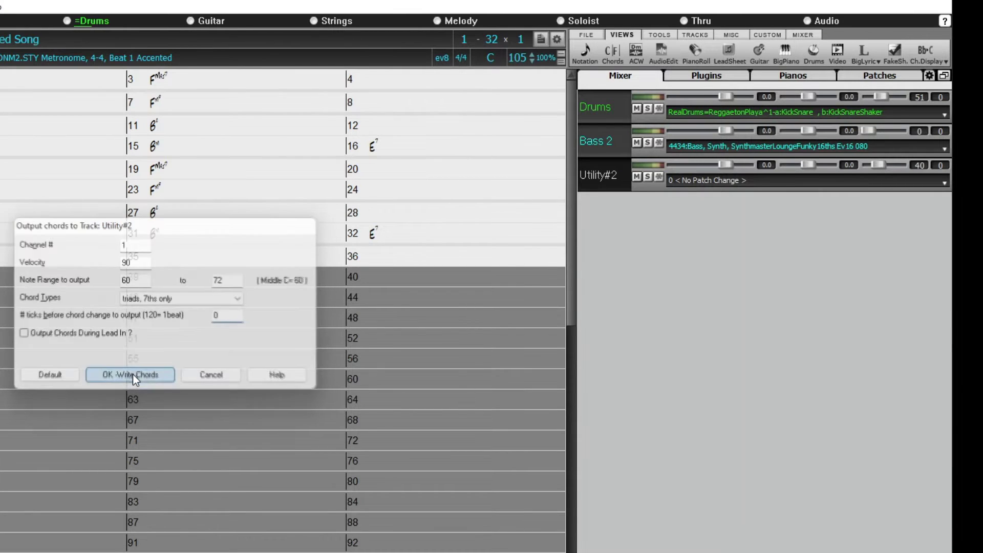
Examine the generated chord notes in the piano roll from bar 1 through bar 13
{"action": "left_click", "coordinate": [709, 52]}
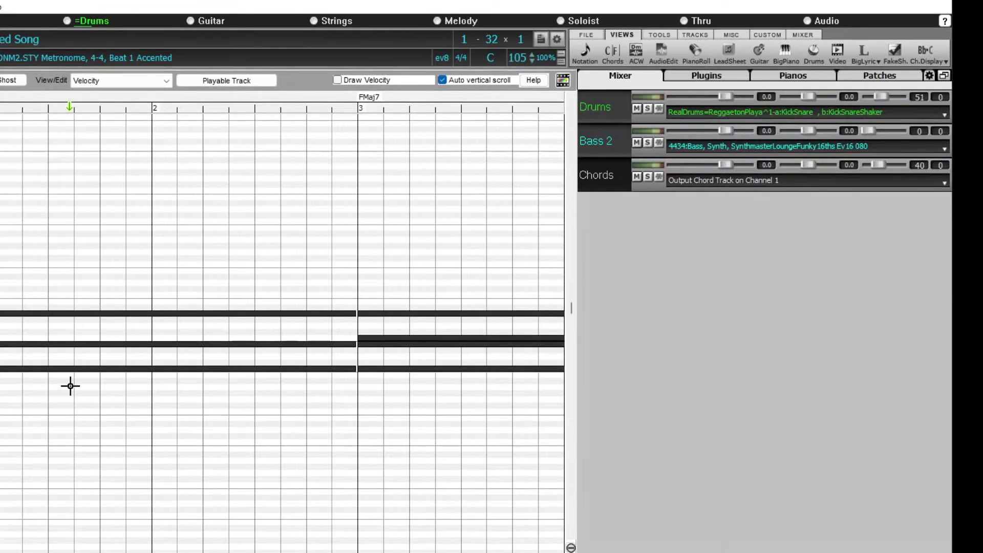
{"action": "scroll", "coordinate": [282, 327], "scroll_direction": "left", "scroll_amount": 1}
{"action": "scroll", "coordinate": [281, 327], "scroll_direction": "right", "scroll_amount": 5}
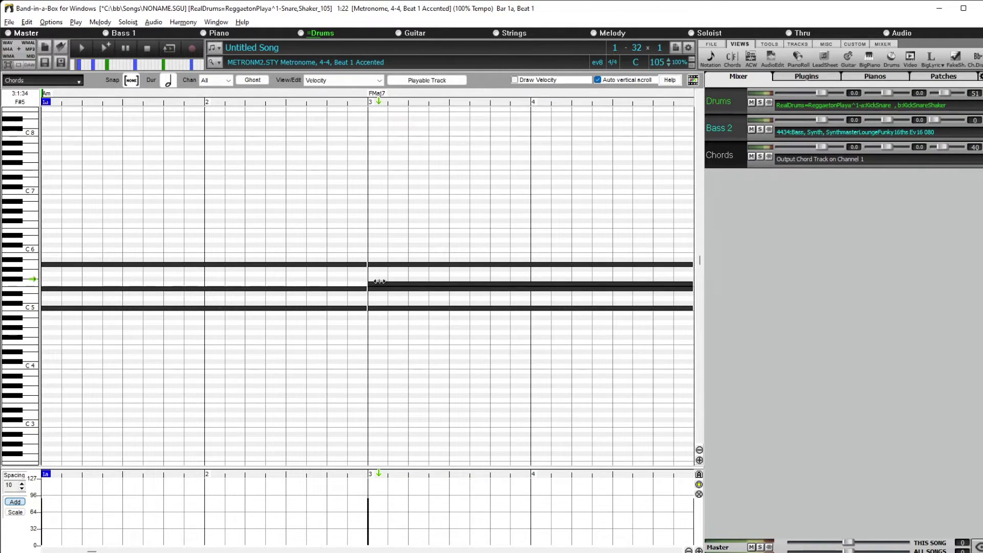
{"action": "scroll", "coordinate": [379, 262], "scroll_direction": "down", "scroll_amount": 3}
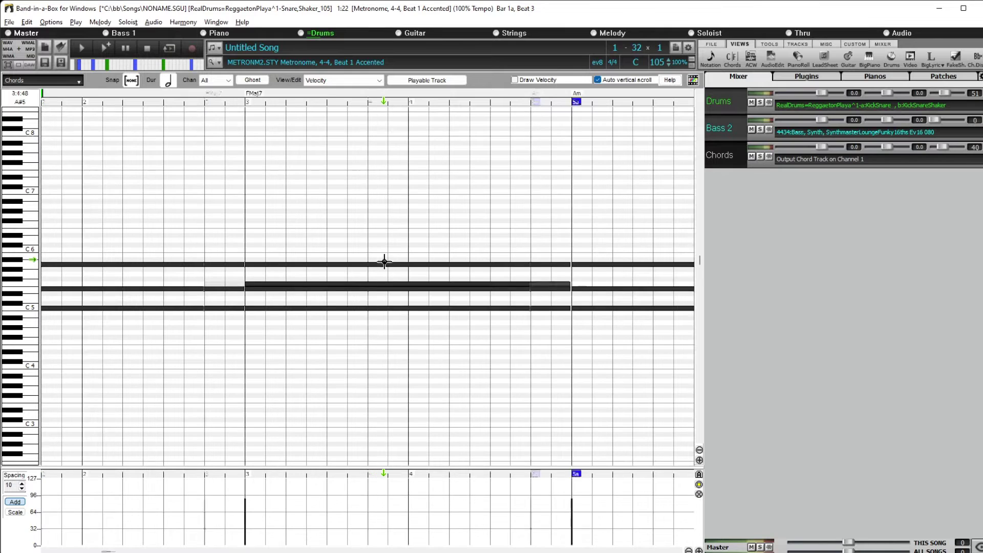
{"action": "scroll", "coordinate": [385, 265], "scroll_direction": "down", "scroll_amount": 4}
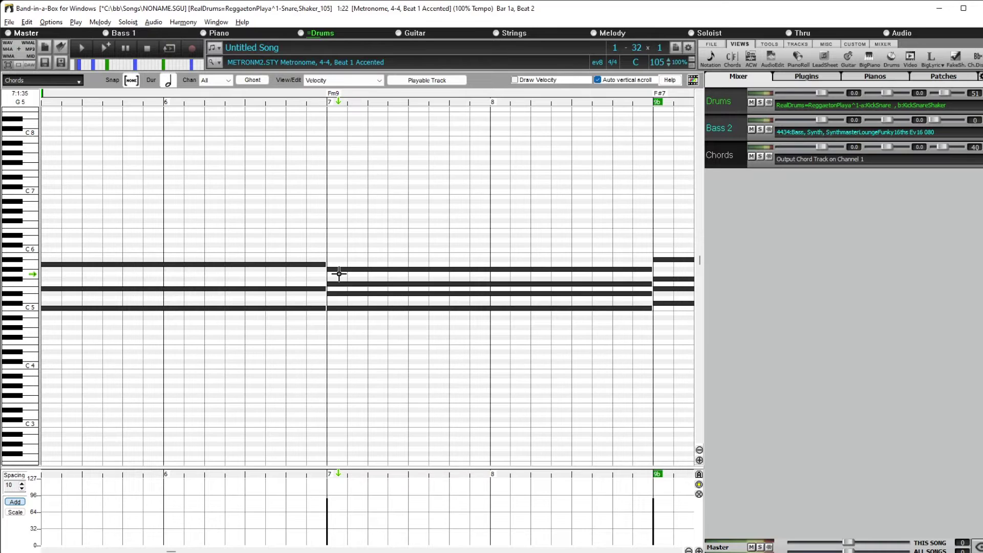
{"action": "scroll", "coordinate": [339, 275], "scroll_direction": "down", "scroll_amount": 4}
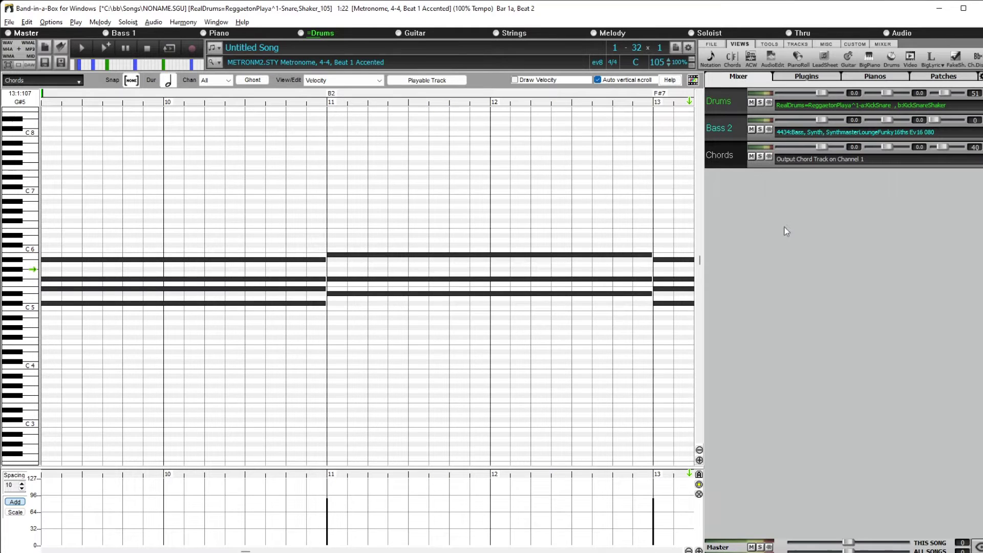
Browse the Hi-Q MIDI patches for the Chords track and filter the list by "synthmaster"
{"action": "left_click", "coordinate": [806, 159]}
{"action": "mouse_move", "coordinate": [780, 273]}
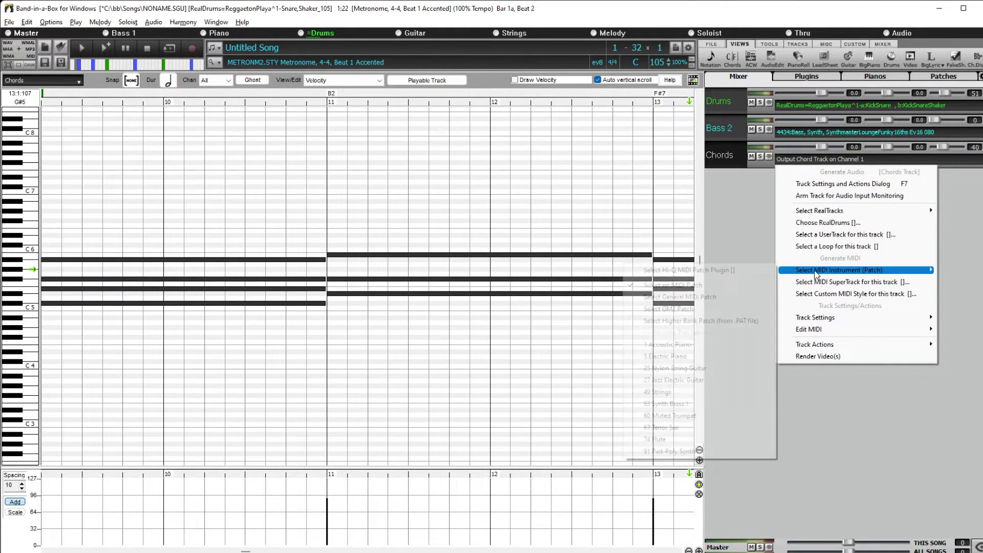
{"action": "left_click", "coordinate": [702, 273]}
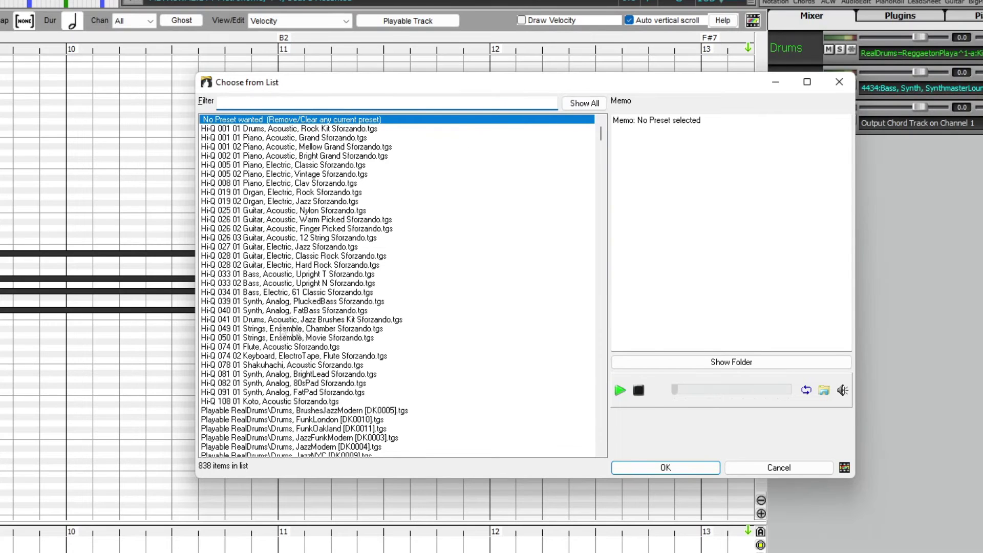
{"action": "left_click_drag", "start_coordinate": [600, 134], "coordinate": [599, 149]}
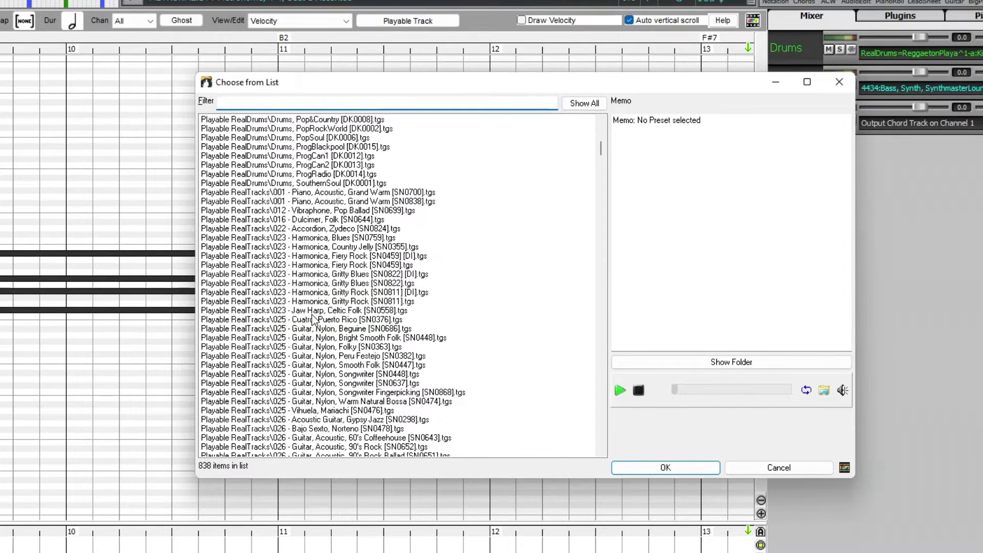
{"action": "type", "text": "synthmaster"}
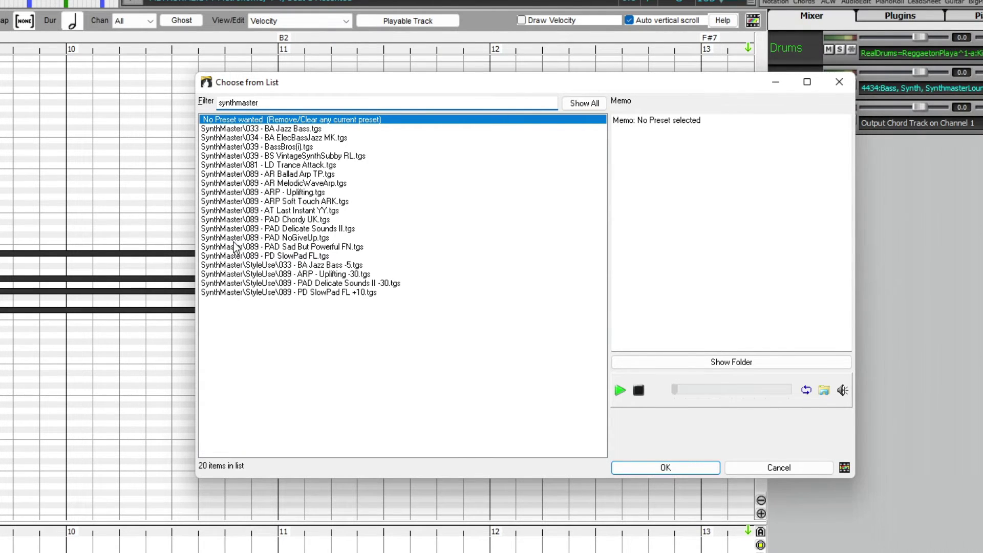
Audition the SynthMaster presets PD SlowPad FL, PAD Delicate Sounds II, PAD Chordy UK and AR MelodicWaveArp
{"action": "left_click", "coordinate": [304, 257]}
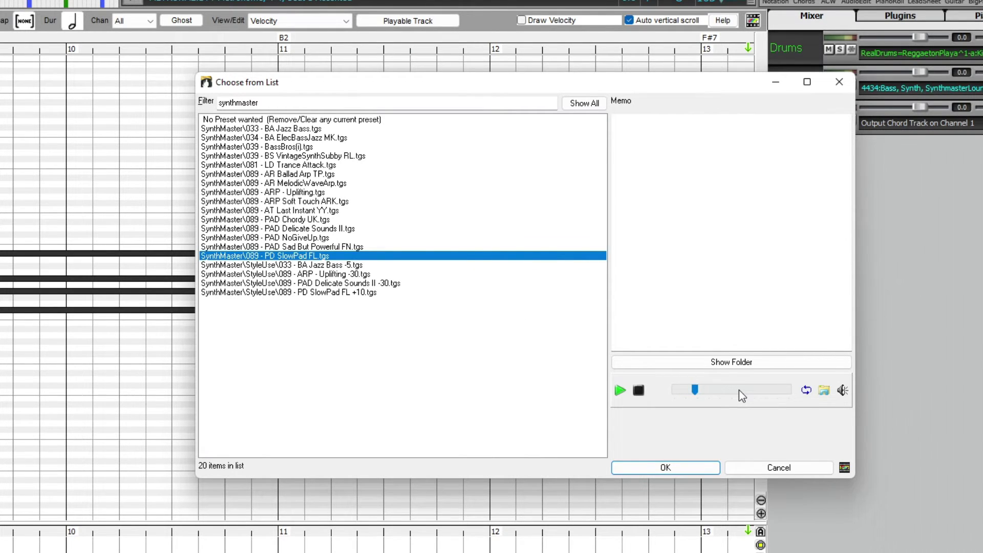
{"action": "left_click_drag", "start_coordinate": [739, 389], "coordinate": [744, 392]}
{"action": "left_click", "coordinate": [368, 228]}
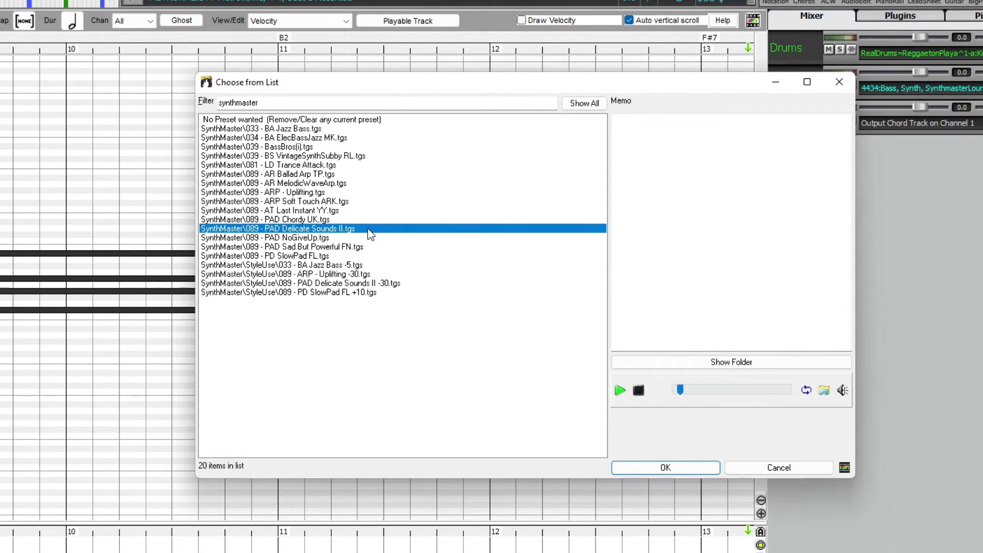
{"action": "left_click", "coordinate": [311, 220]}
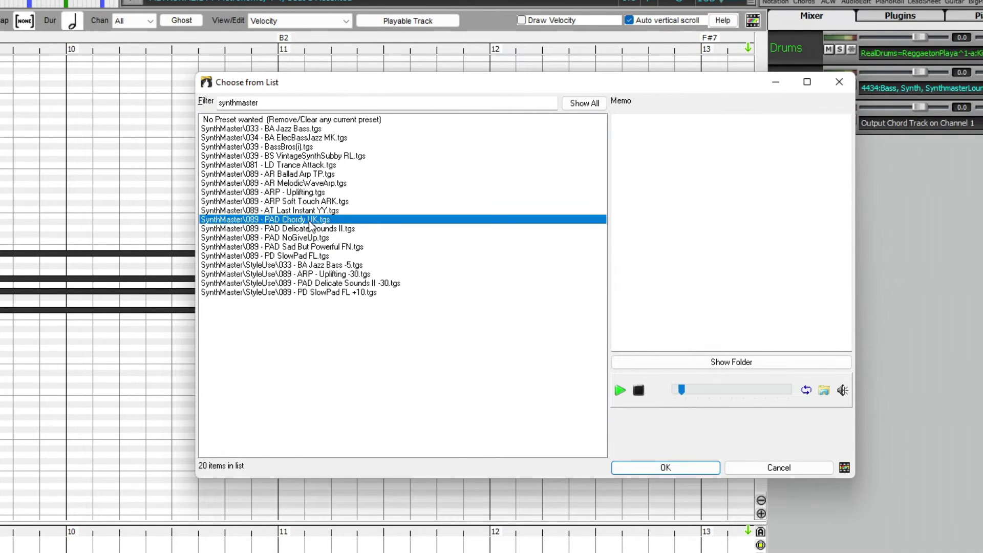
{"action": "left_click", "coordinate": [301, 184]}
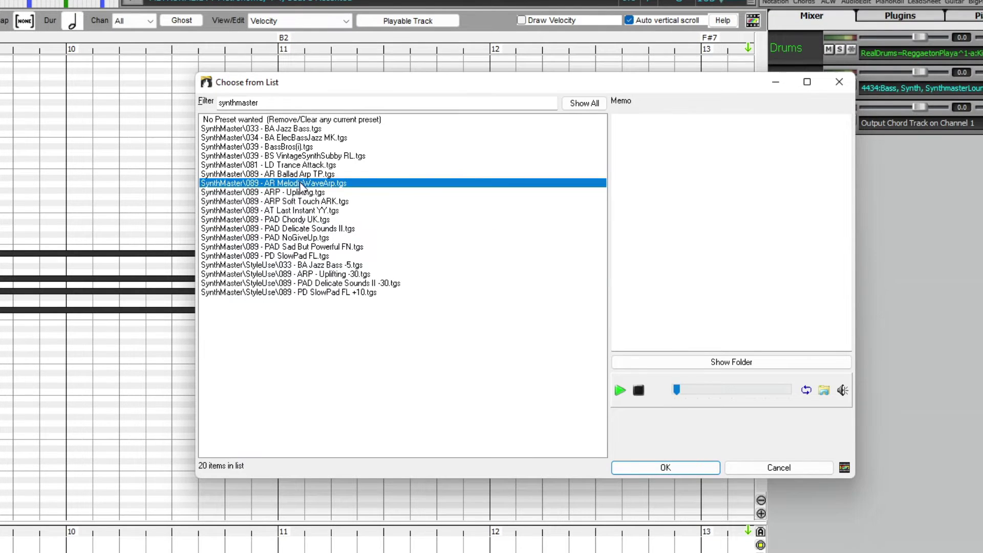
Stop the preview, apply the preset SynthMaster\089 - AR MelodicWaveArp.tgs to the Chords track and audition the result in the song
{"action": "left_click", "coordinate": [638, 390]}
{"action": "left_click", "coordinate": [664, 466]}
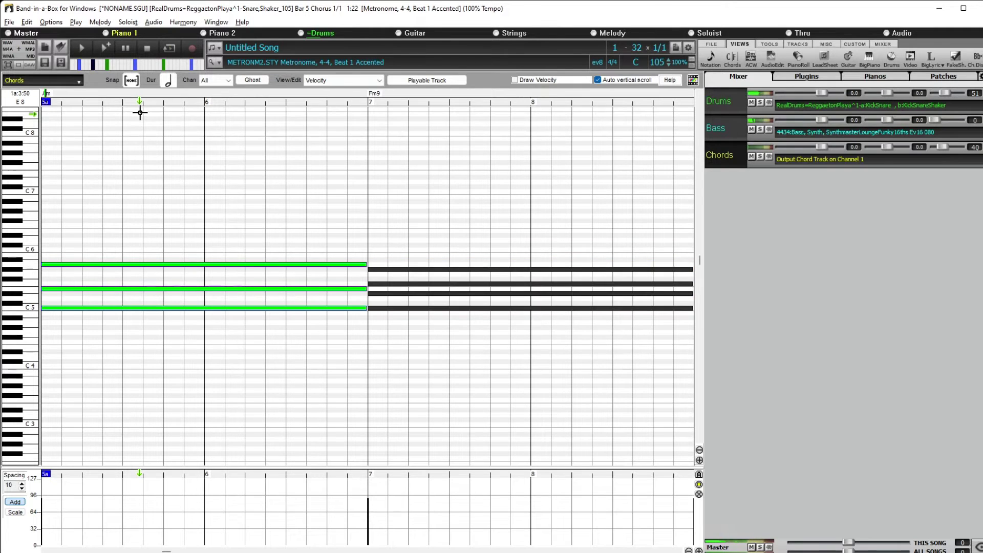
{"action": "left_click", "coordinate": [145, 49]}
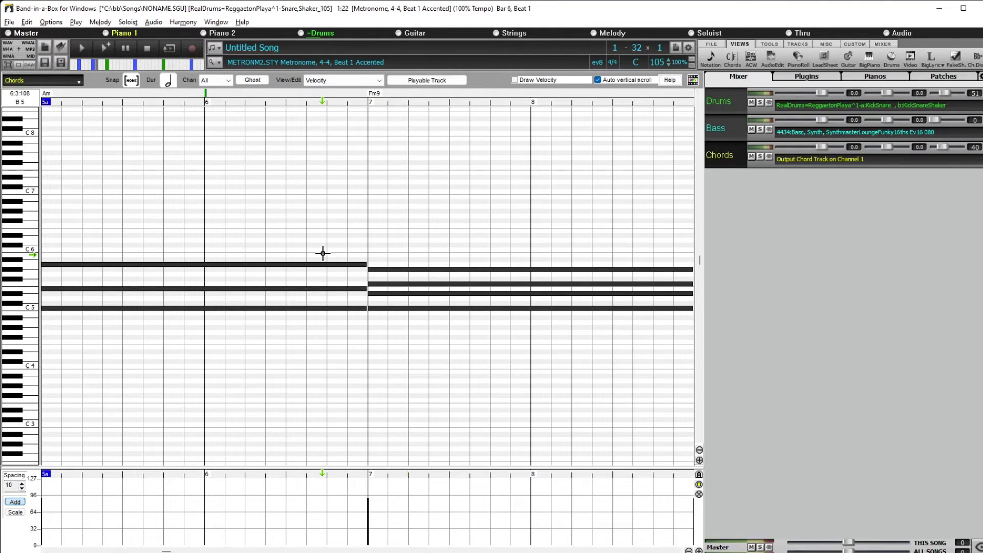
Inspect the Chords track's SynthMaster Player plugin while the song plays, and close its window
{"action": "left_click", "coordinate": [807, 76]}
{"action": "double_click", "coordinate": [811, 159]}
{"action": "left_click_drag", "start_coordinate": [429, 82], "coordinate": [591, 95]}
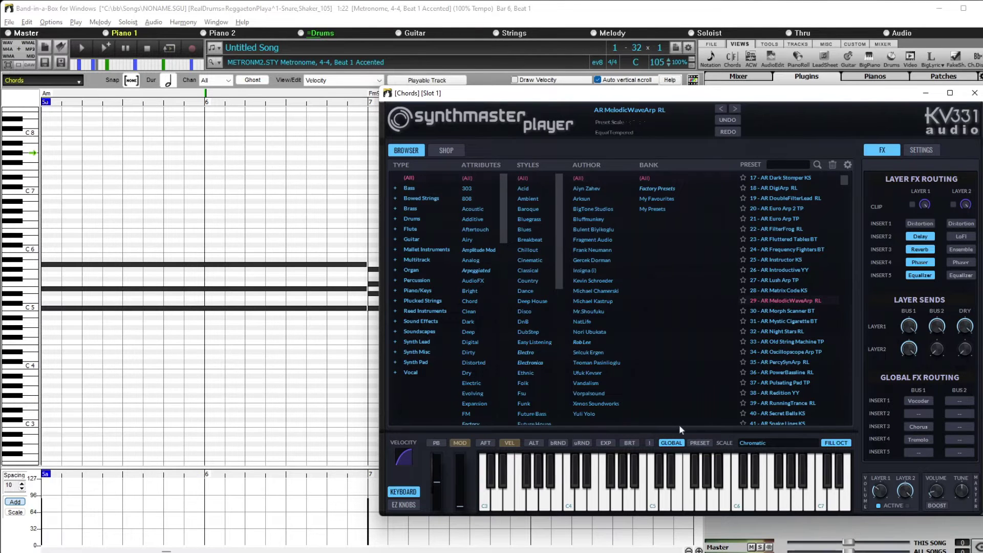
{"action": "left_click", "coordinate": [336, 96]}
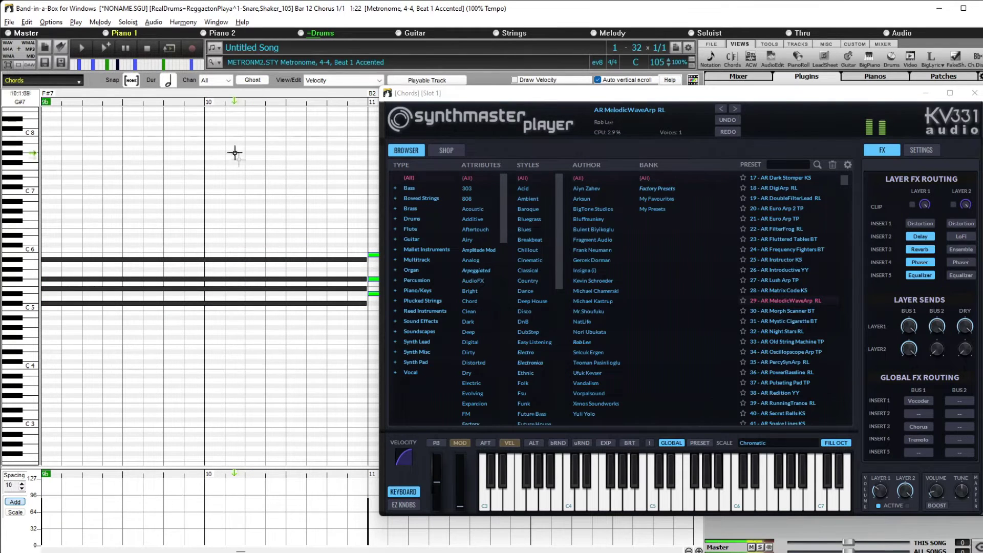
{"action": "left_click", "coordinate": [974, 93]}
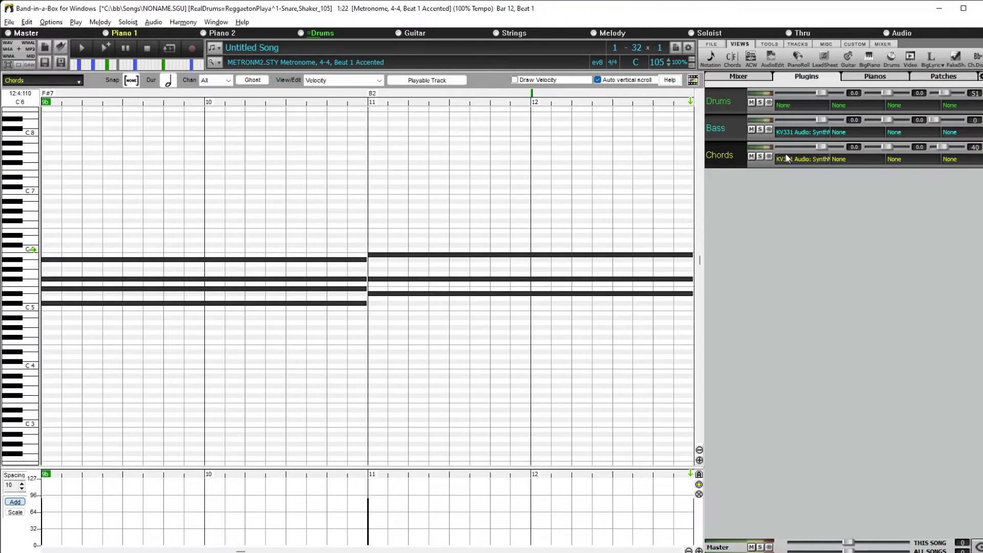
Start generating a chord track on the Chords track with the chord types set to complex chords
{"action": "left_click", "coordinate": [738, 76]}
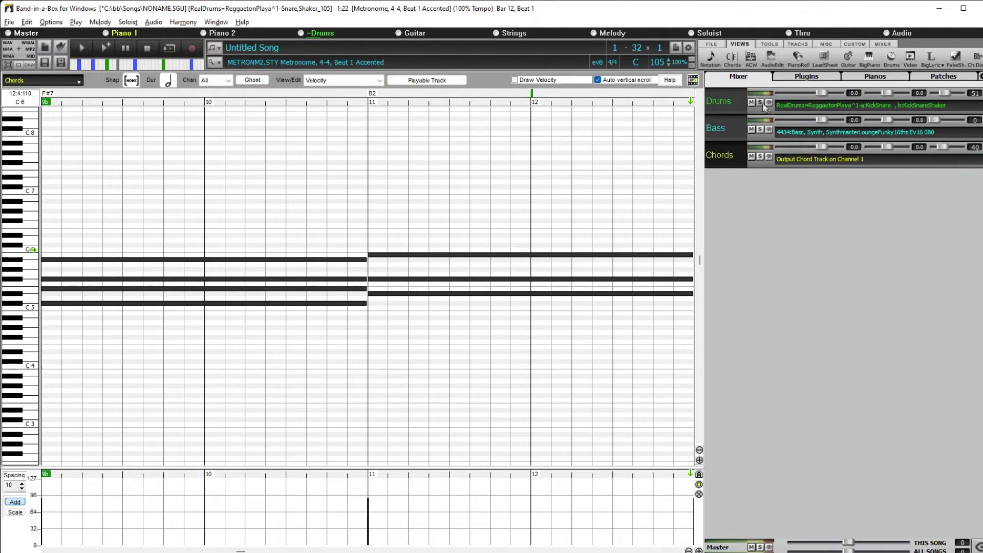
{"action": "left_click", "coordinate": [809, 159]}
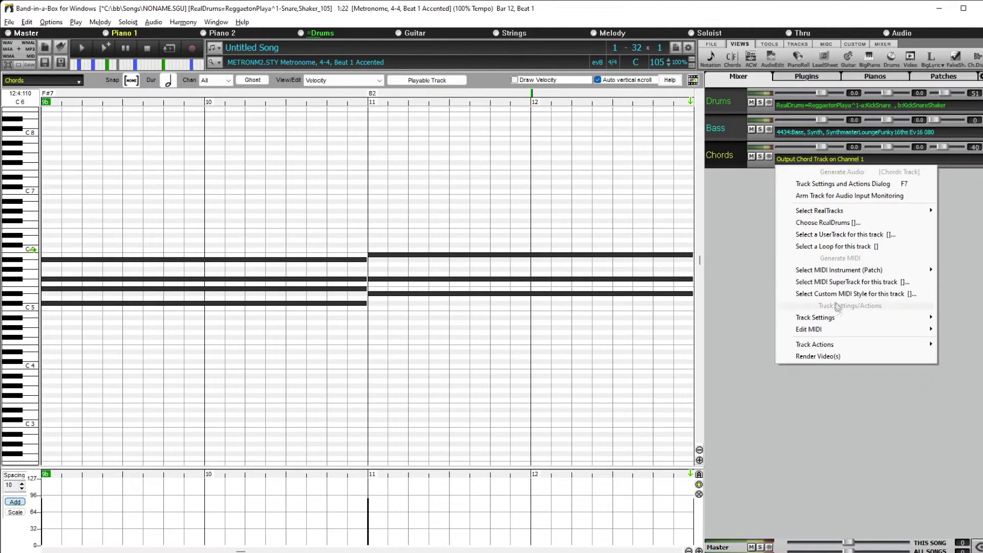
{"action": "mouse_move", "coordinate": [842, 330]}
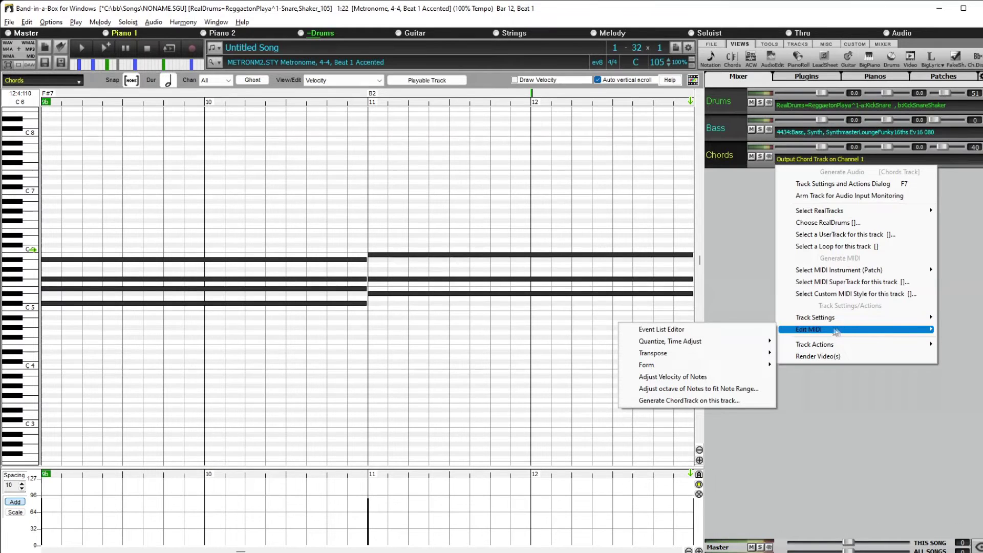
{"action": "left_click", "coordinate": [689, 401]}
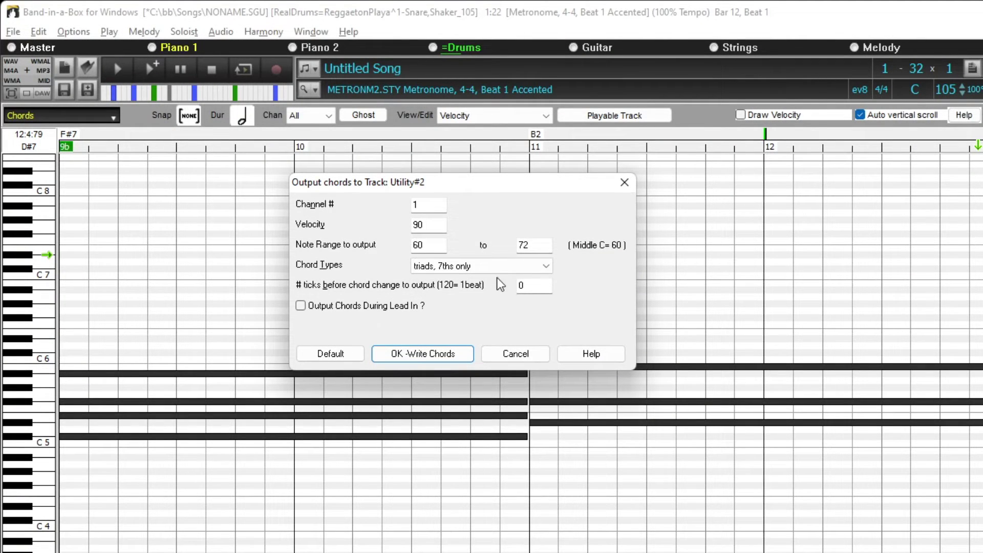
{"action": "left_click", "coordinate": [489, 265]}
{"action": "left_click", "coordinate": [479, 291]}
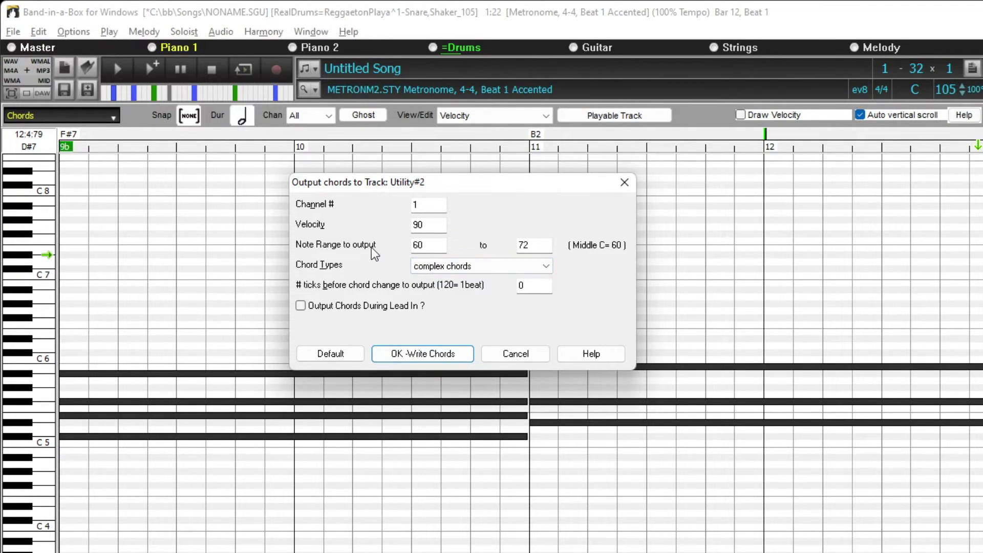
Set the output note range to 48 to 55 and write the chords to the track
{"action": "double_click", "coordinate": [425, 246]}
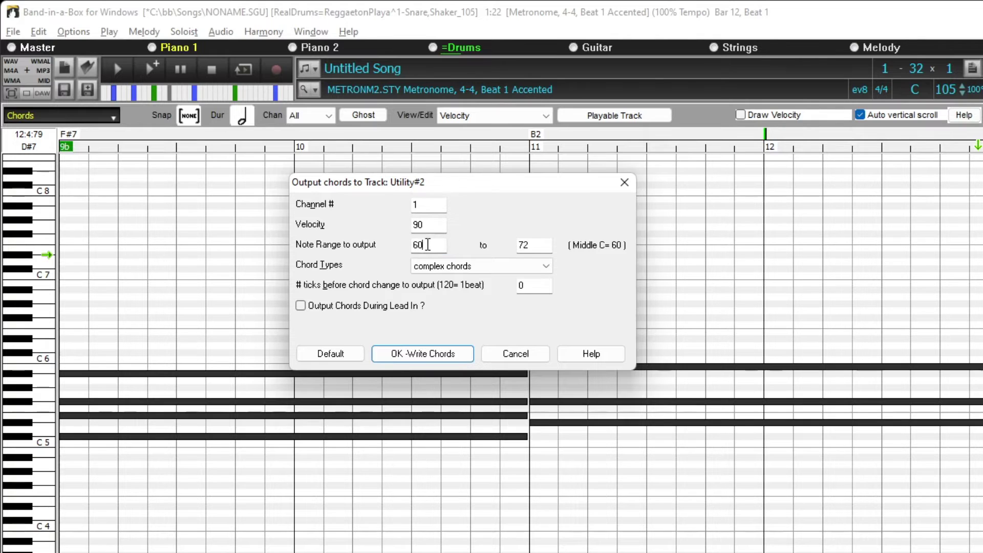
{"action": "mouse_move", "coordinate": [387, 253]}
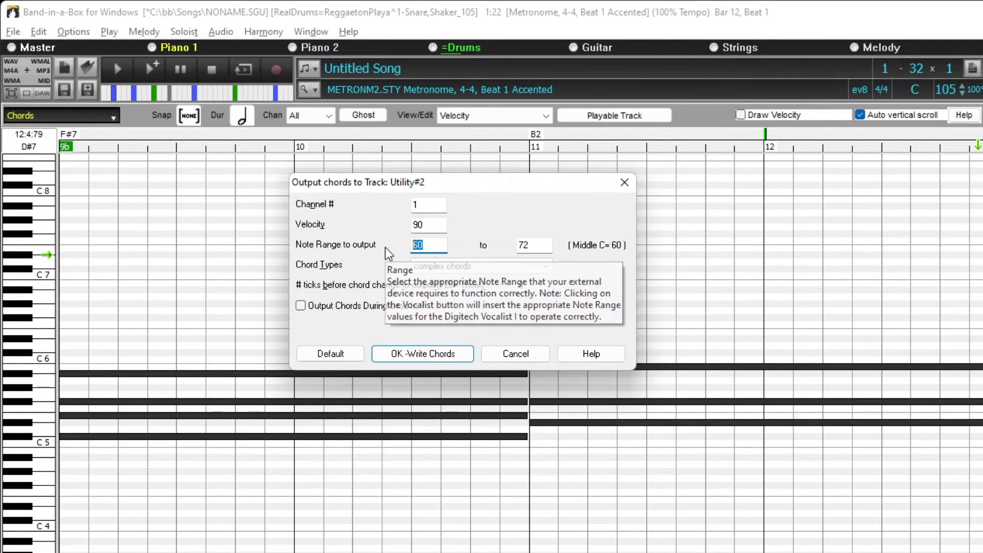
{"action": "type", "text": "48"}
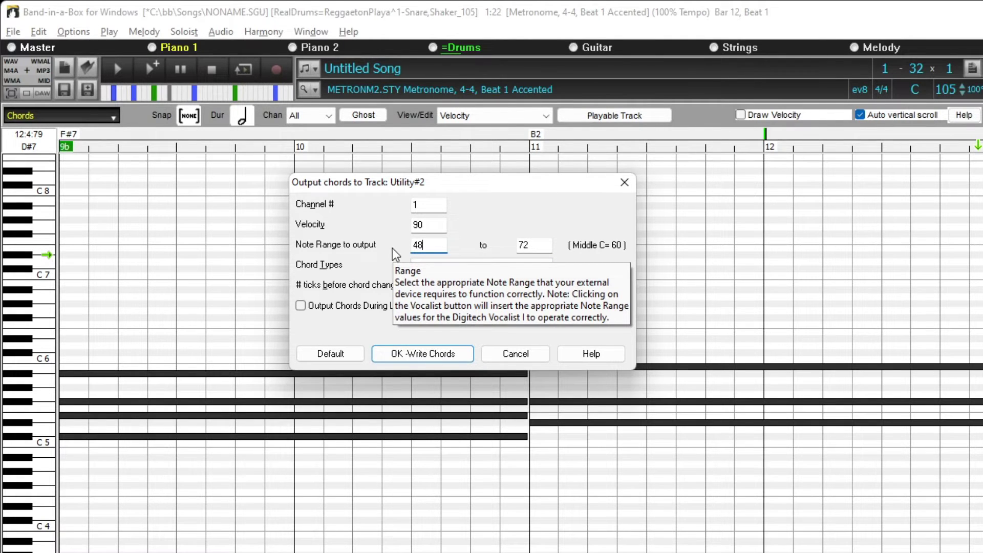
{"action": "key", "text": "Tab"}
{"action": "key", "text": "BackSpace"}
{"action": "type", "text": "55"}
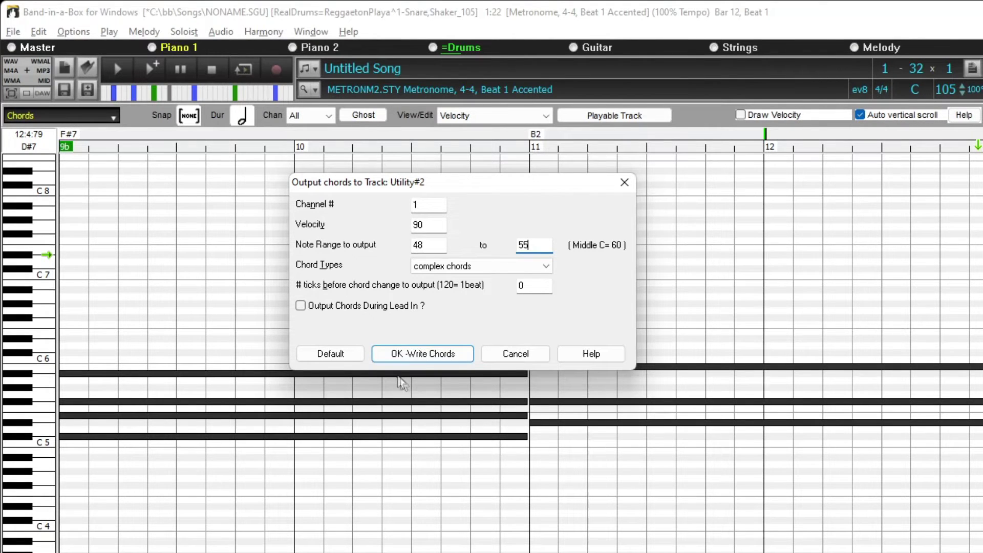
{"action": "left_click", "coordinate": [425, 357]}
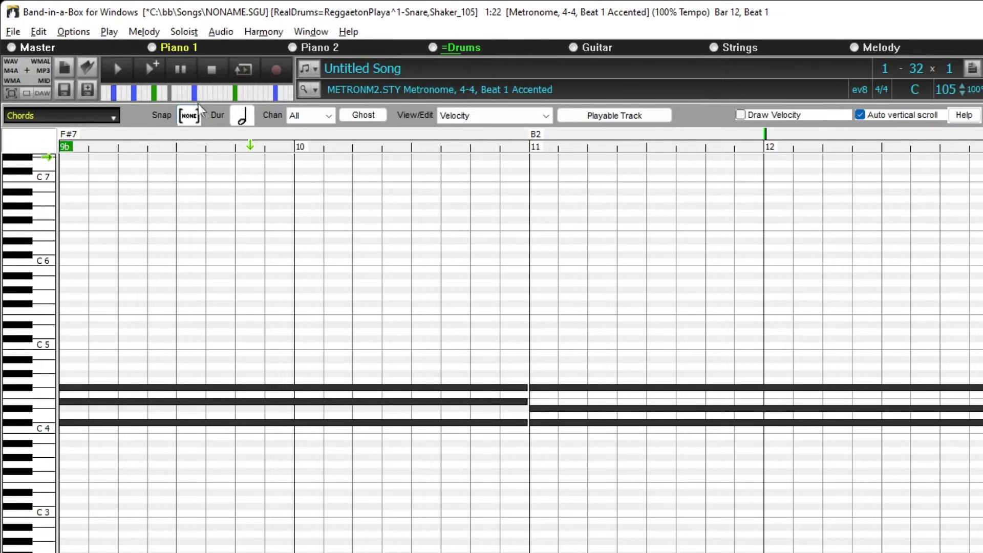
Regenerate the song and listen to the rewritten chords from bar 5 onward
{"action": "left_click", "coordinate": [155, 69]}
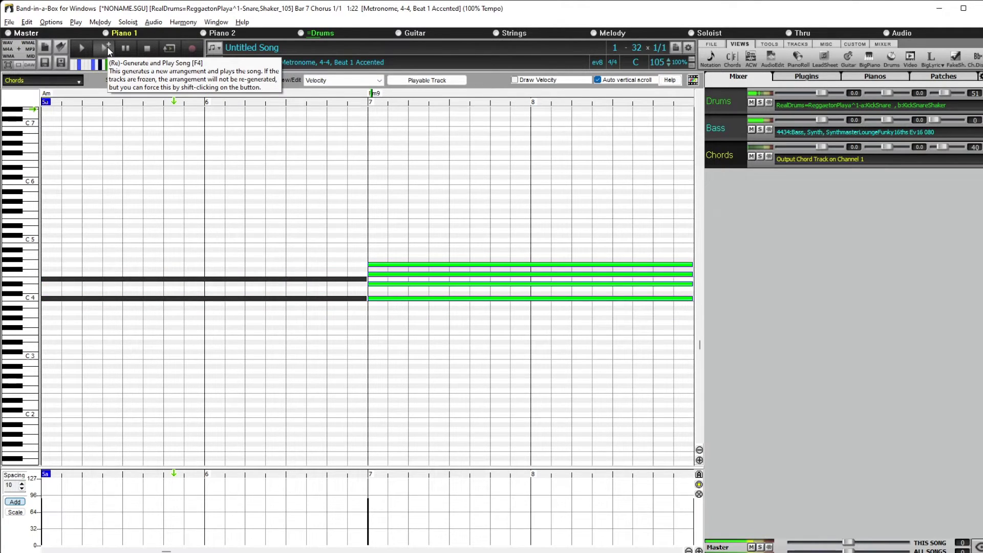
{"action": "left_click", "coordinate": [132, 48]}
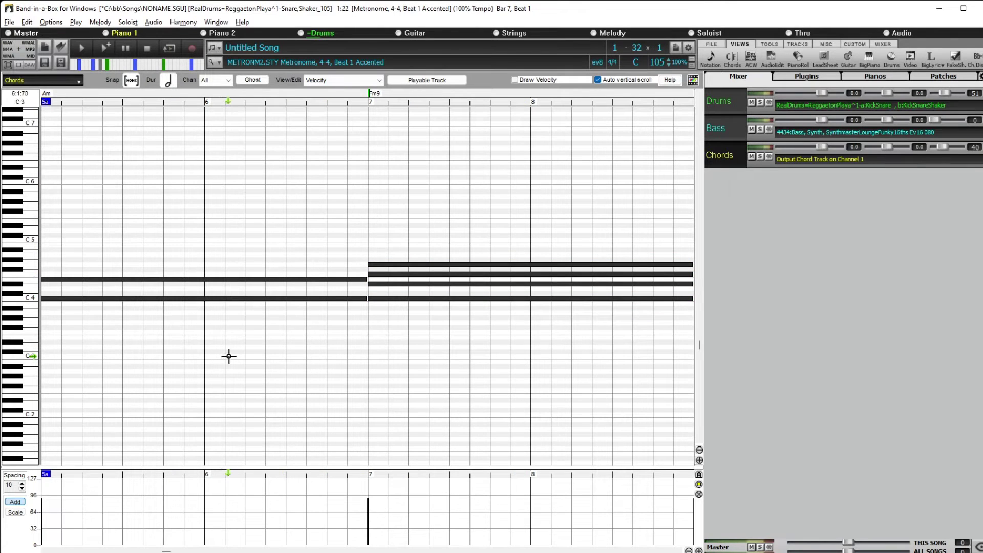
{"action": "scroll", "coordinate": [164, 269], "scroll_direction": "left", "scroll_amount": 2}
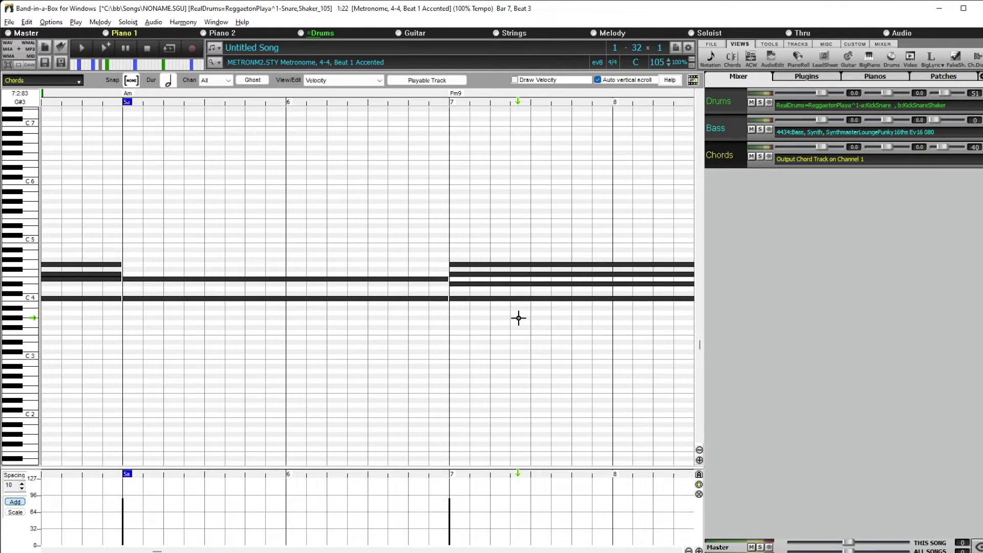
{"action": "left_click", "coordinate": [326, 95]}
{"action": "left_click", "coordinate": [304, 163]}
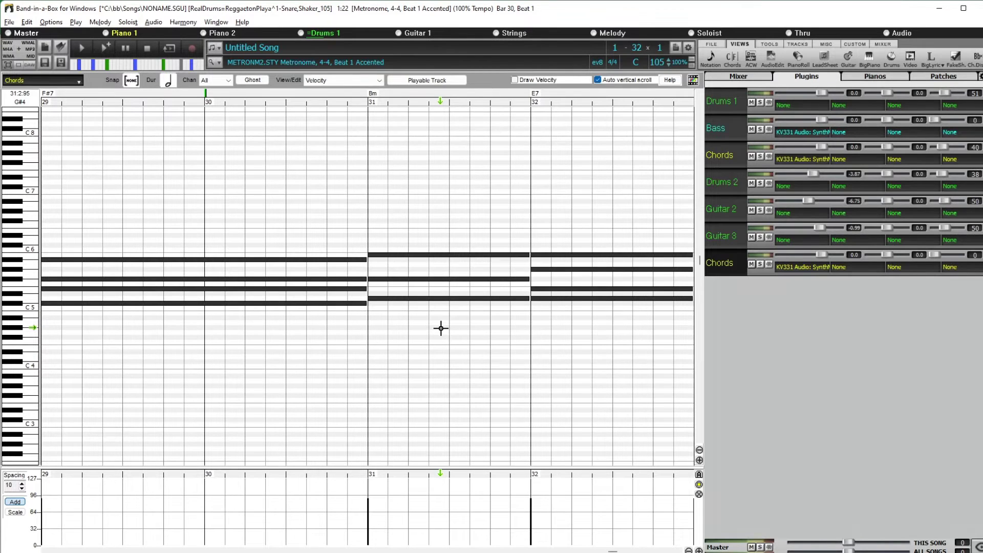
Adjust the octave of the second Chords track's notes to lie at or above note 55, accepting the proposed upper limit
{"action": "left_click", "coordinate": [727, 264]}
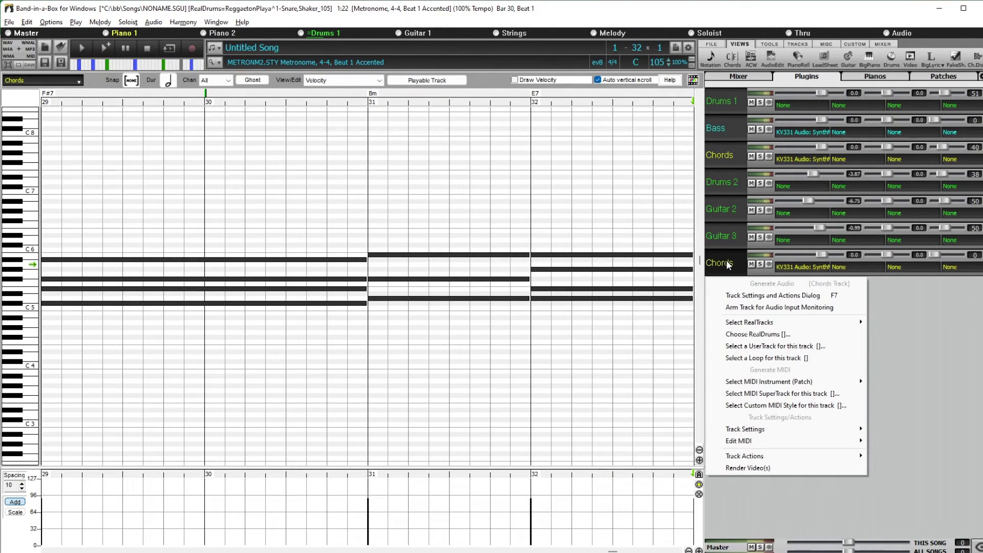
{"action": "mouse_move", "coordinate": [755, 445]}
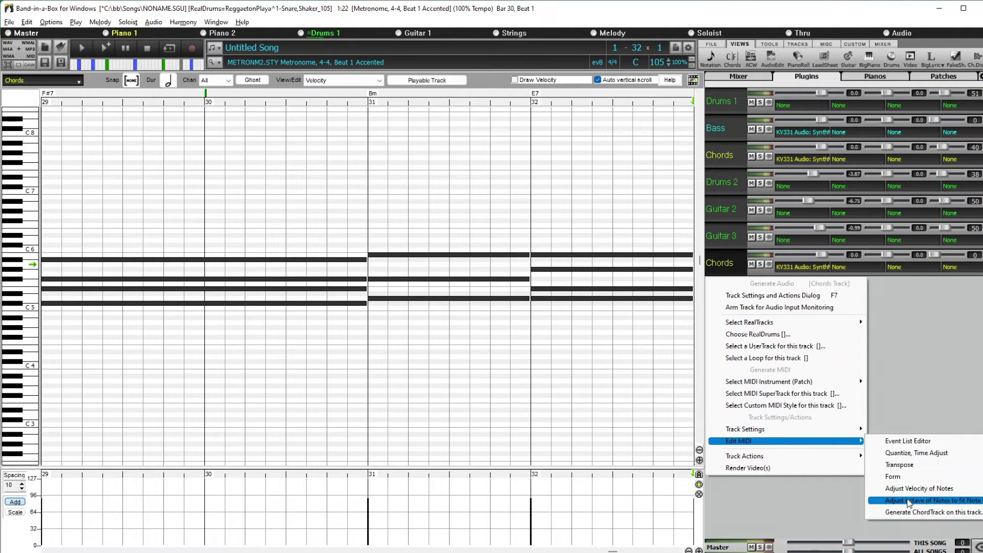
{"action": "left_click", "coordinate": [945, 501]}
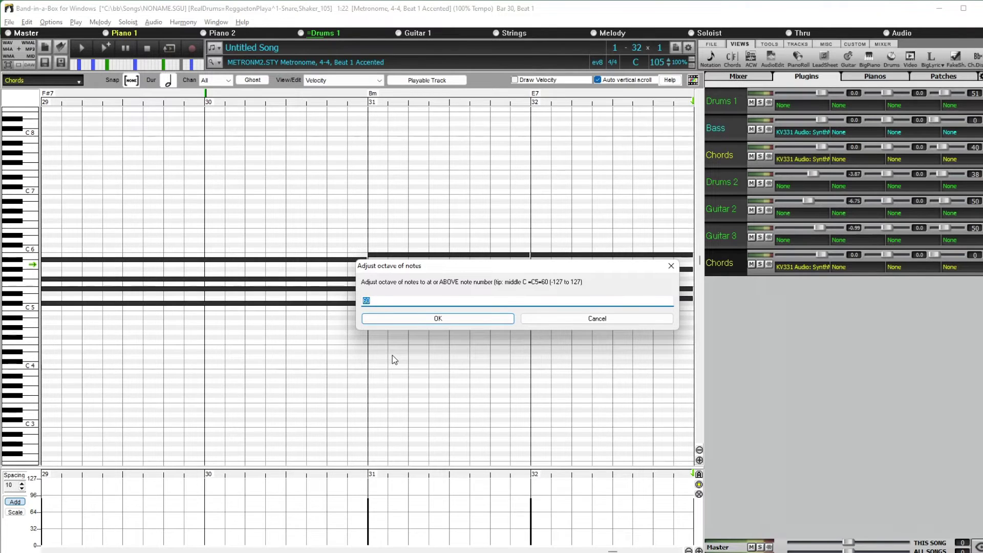
{"action": "type", "text": "55"}
{"action": "key", "text": "Return"}
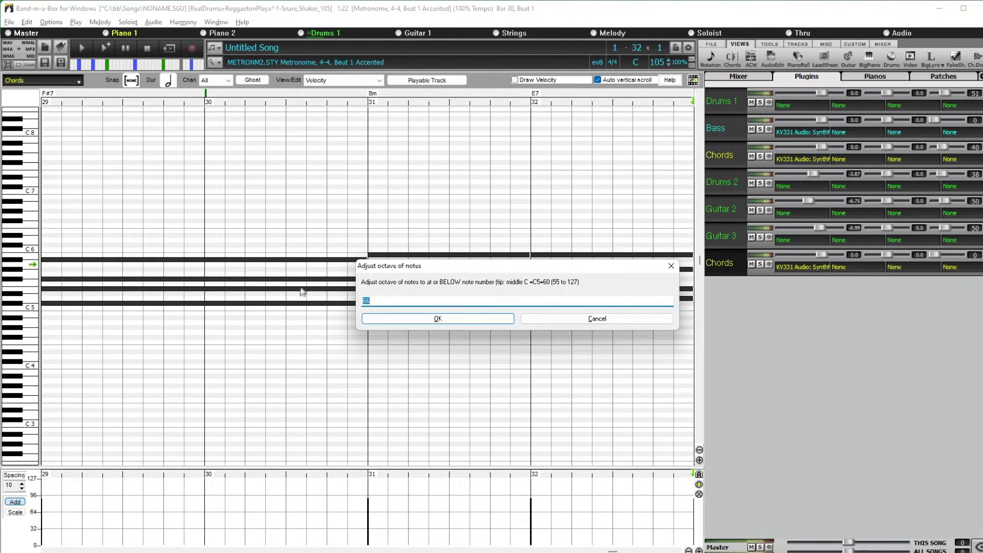
{"action": "left_click", "coordinate": [412, 318]}
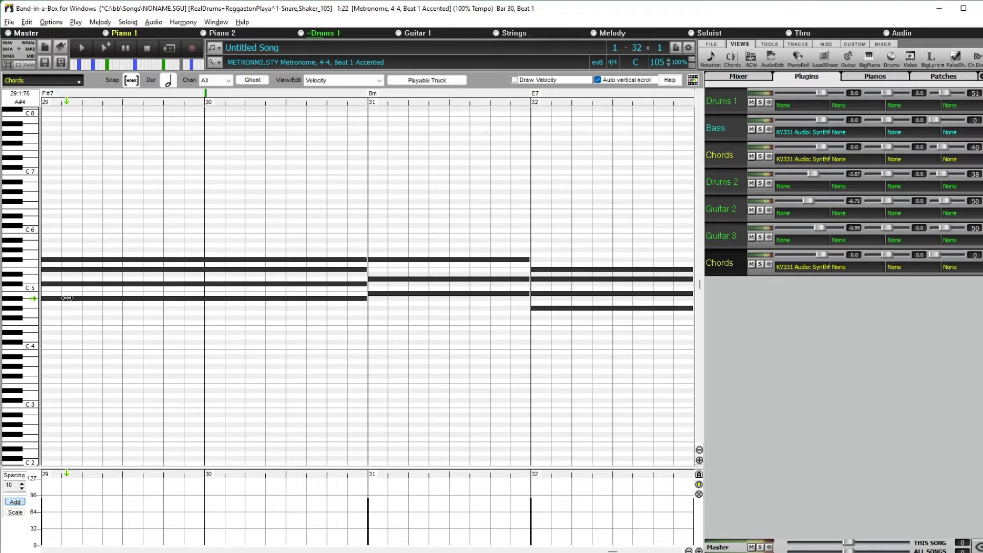
Play the regenerated song and lower the second Chords track's volume to about -17.4
{"action": "left_click", "coordinate": [110, 53]}
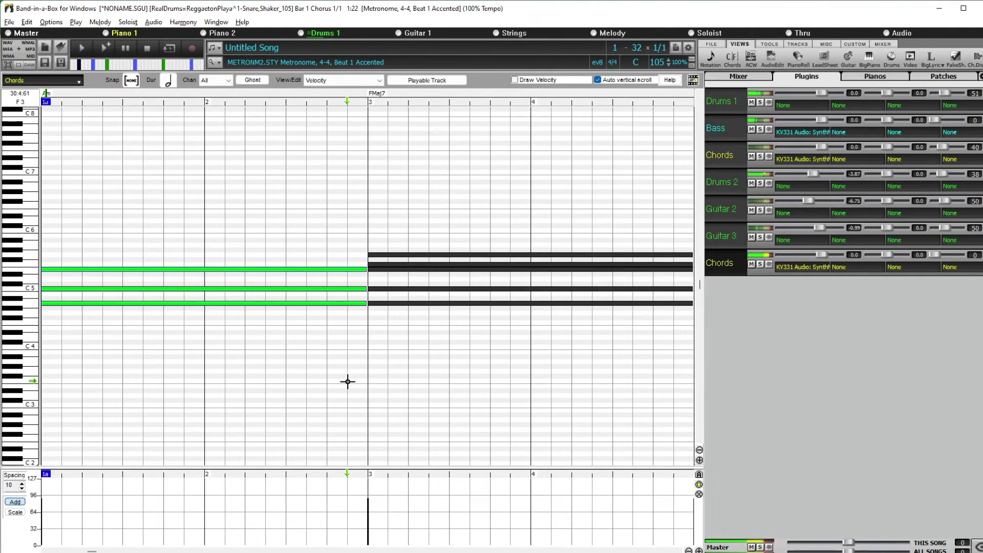
{"action": "left_click_drag", "start_coordinate": [824, 256], "coordinate": [804, 257]}
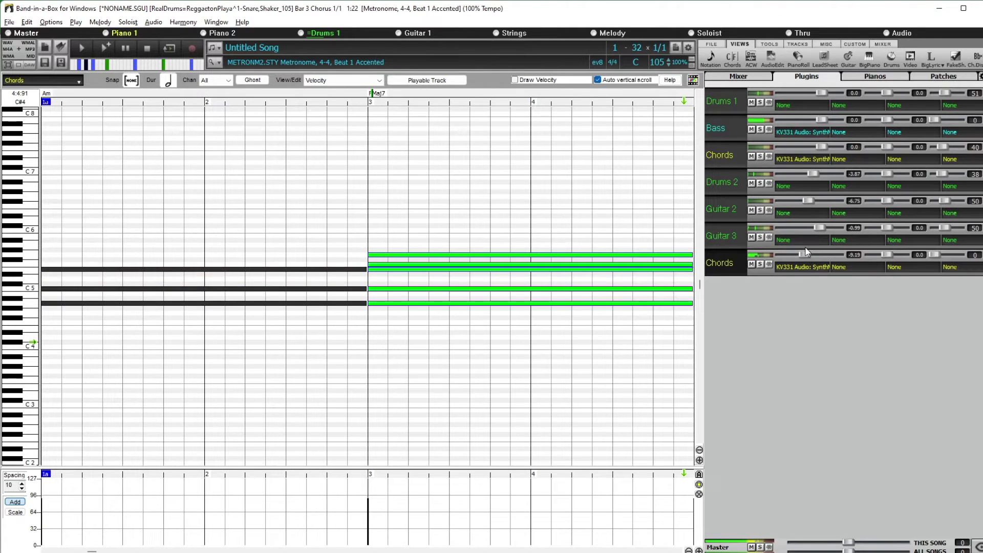
{"action": "left_click_drag", "start_coordinate": [806, 255], "coordinate": [800, 260]}
Solo the first Chords track briefly, raise its volume to about +2.17 and fine-tune the second Chords track's volume
{"action": "left_click", "coordinate": [760, 156]}
{"action": "left_click", "coordinate": [760, 157]}
{"action": "left_click_drag", "start_coordinate": [823, 145], "coordinate": [825, 148]}
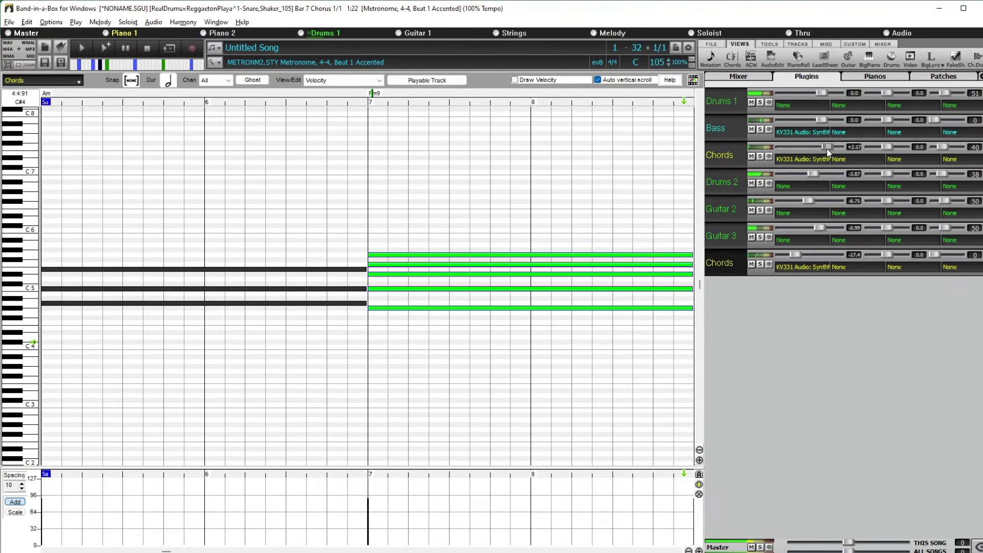
{"action": "left_click_drag", "start_coordinate": [803, 251], "coordinate": [800, 259]}
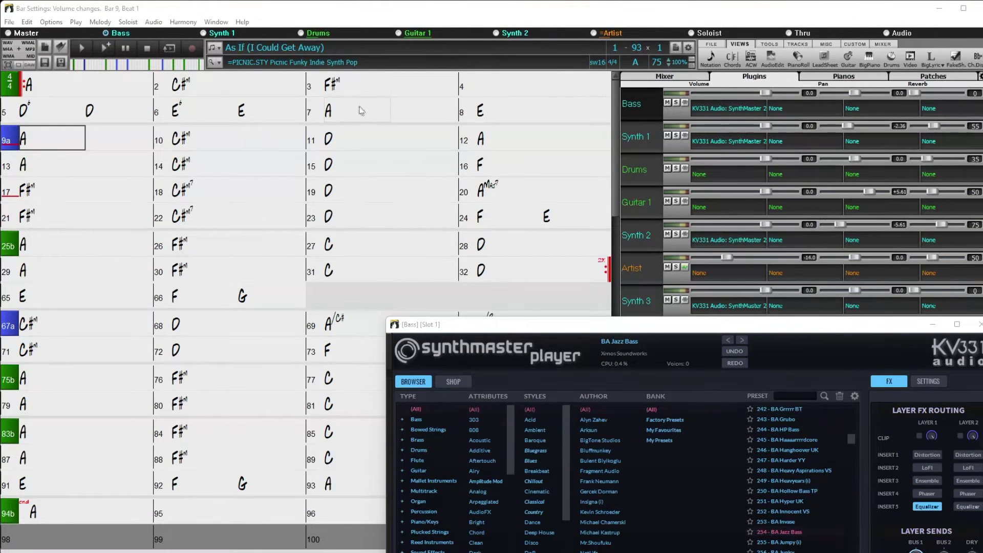
View the Bass track in the piano roll, listen to it soloed together with the Drums track, and stop playback
{"action": "left_click", "coordinate": [799, 57]}
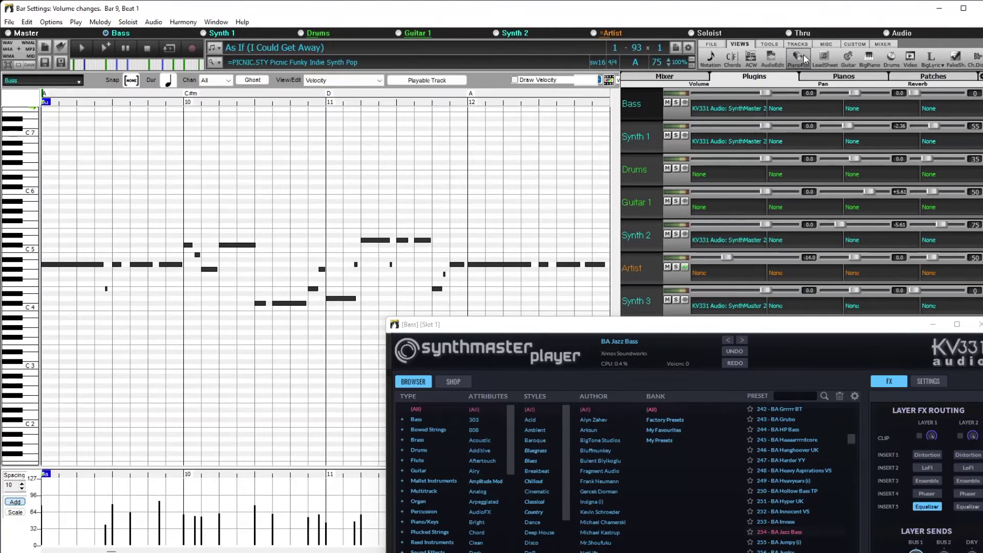
{"action": "left_click", "coordinate": [414, 98]}
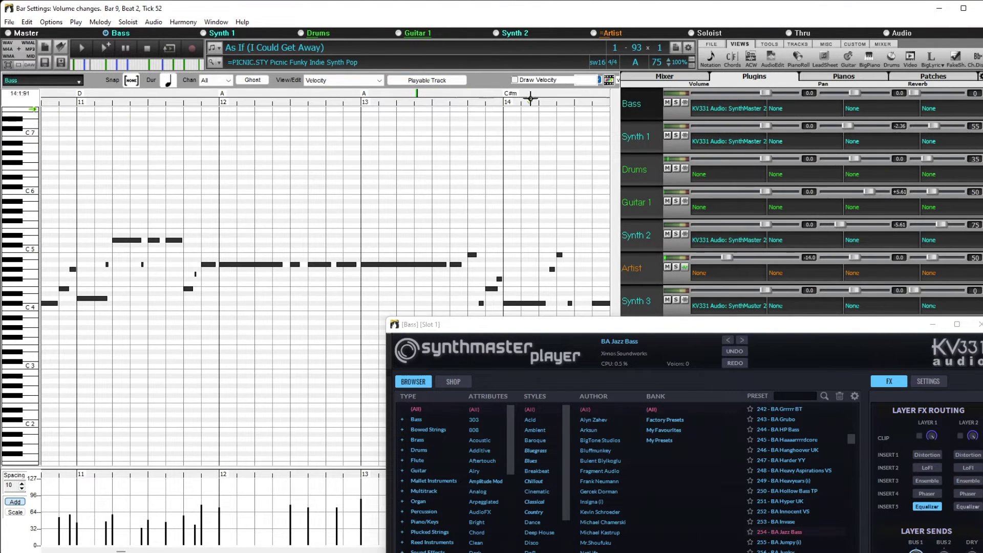
{"action": "left_click", "coordinate": [676, 103]}
{"action": "left_click", "coordinate": [676, 168]}
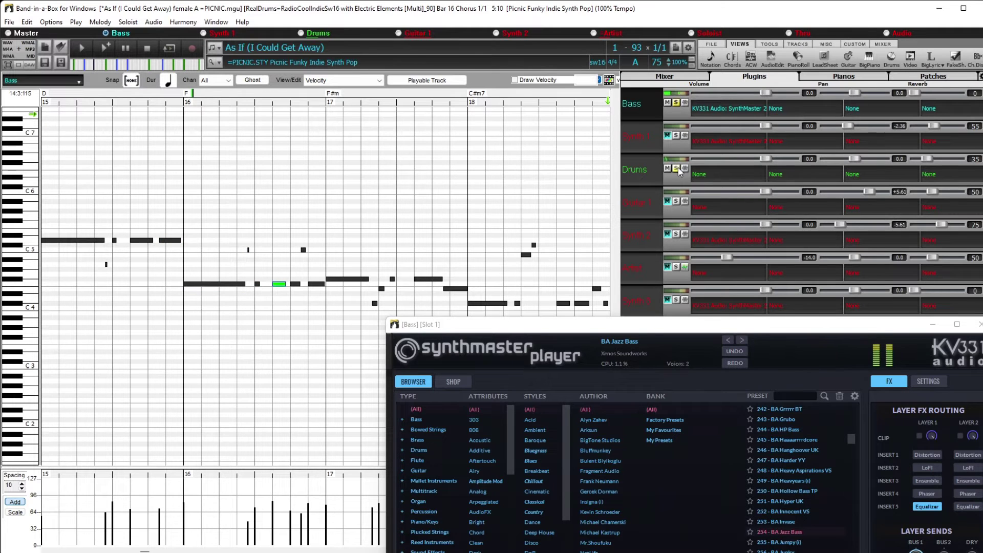
{"action": "key", "text": "Escape"}
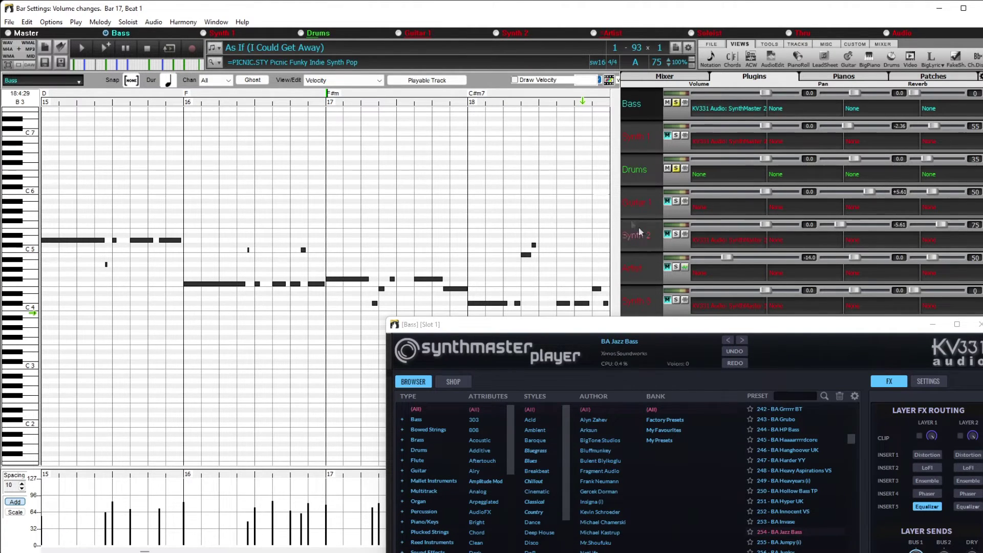
Audition the passage around bars 24 to 26, clear the Bass and Drums solos, and replay it with the full mix
{"action": "left_click", "coordinate": [502, 96]}
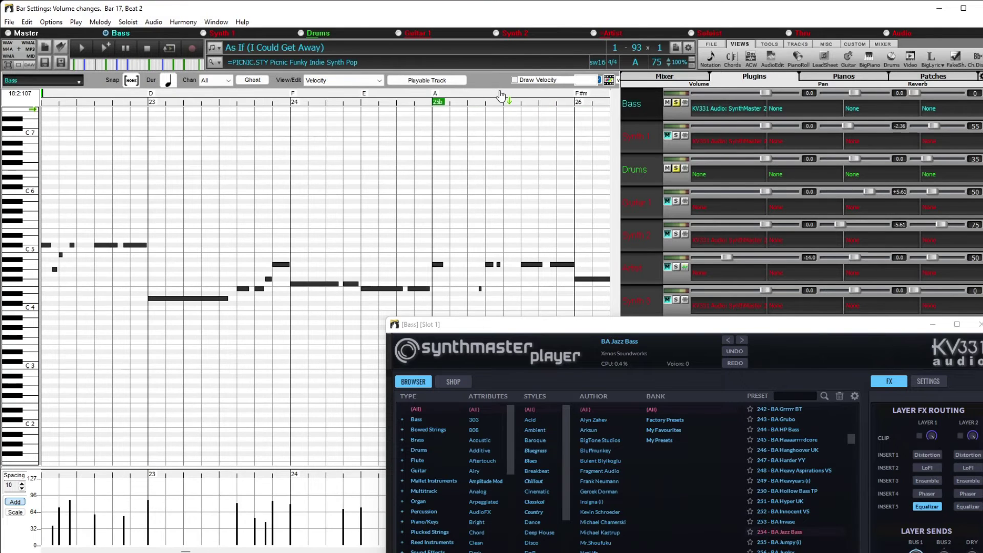
{"action": "left_click", "coordinate": [255, 95]}
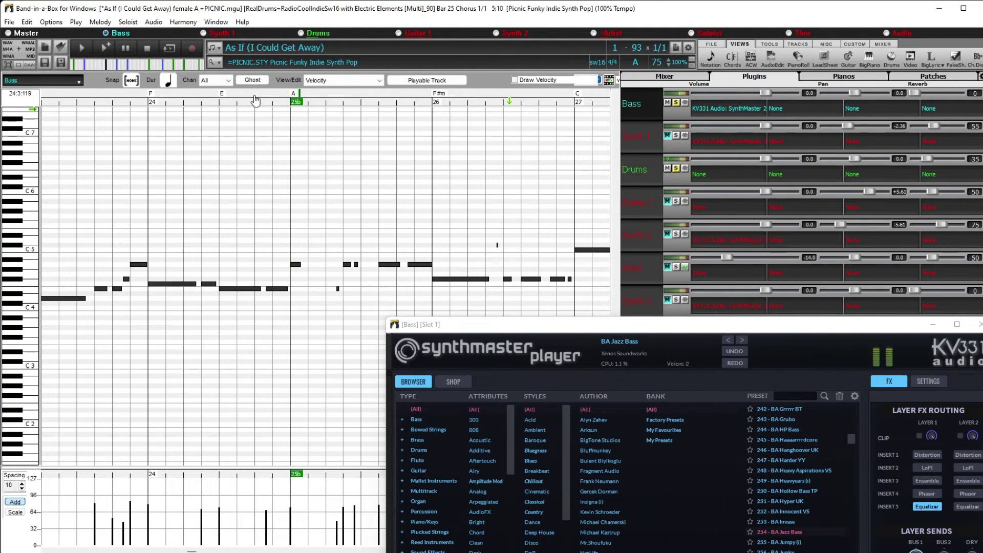
{"action": "left_click", "coordinate": [676, 168]}
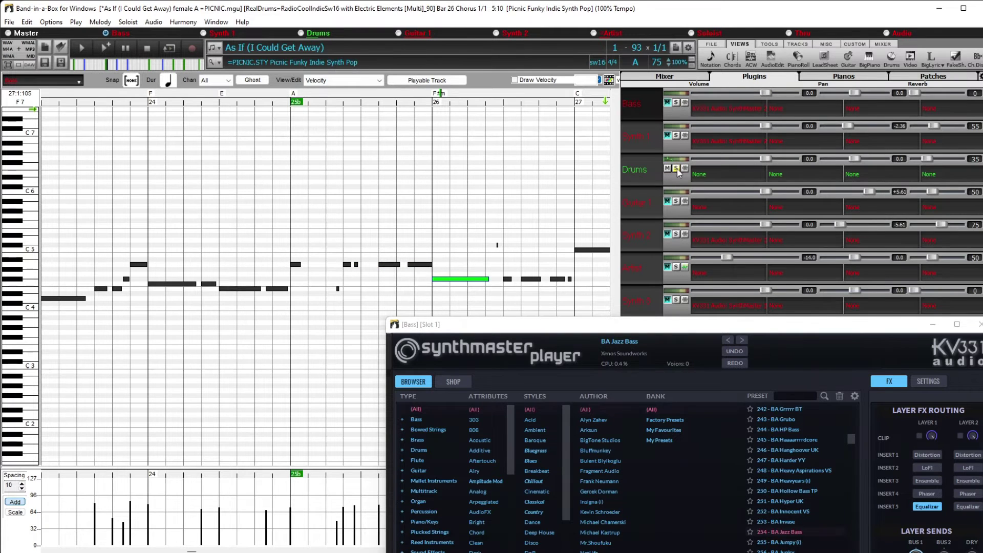
{"action": "left_click", "coordinate": [676, 168]}
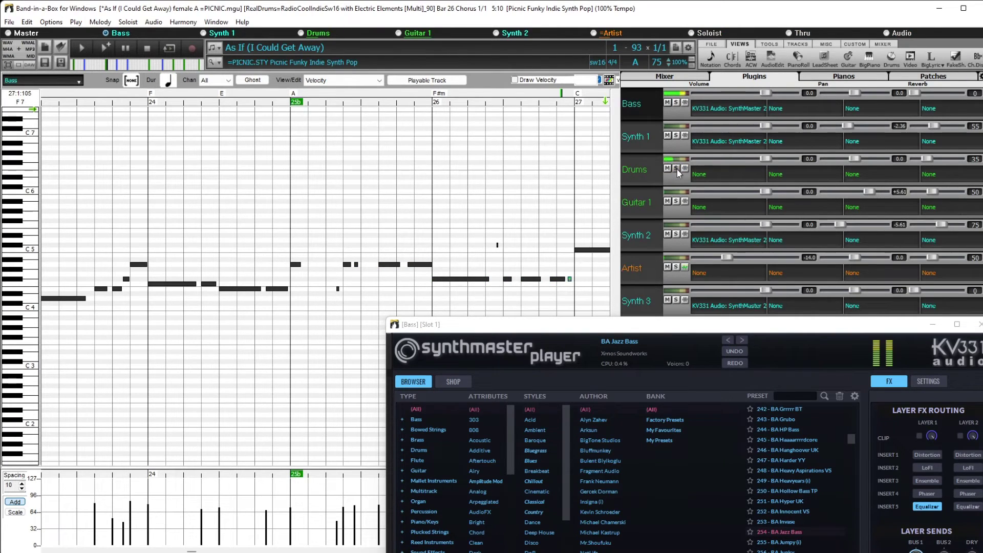
{"action": "left_click", "coordinate": [226, 95]}
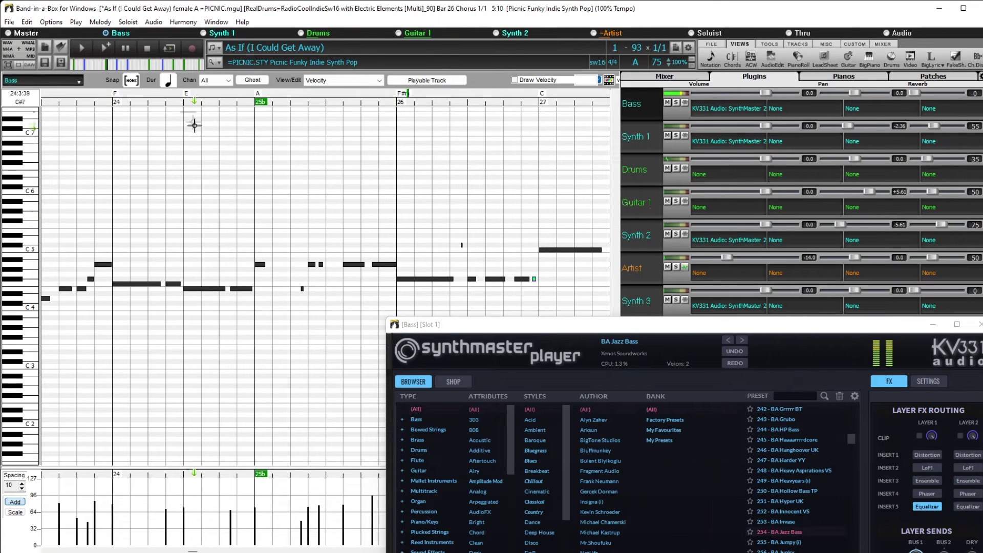
{"action": "left_click", "coordinate": [149, 47]}
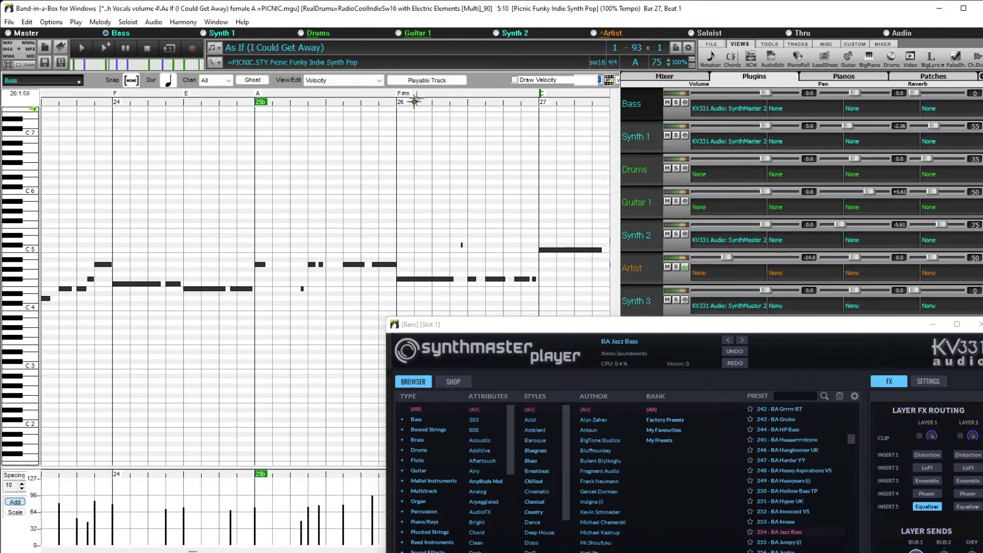
Make the Bass a playable track, mute its generated accompaniment across bars 25 and 26, and play from bar 24 to apply it
{"action": "left_click", "coordinate": [431, 81]}
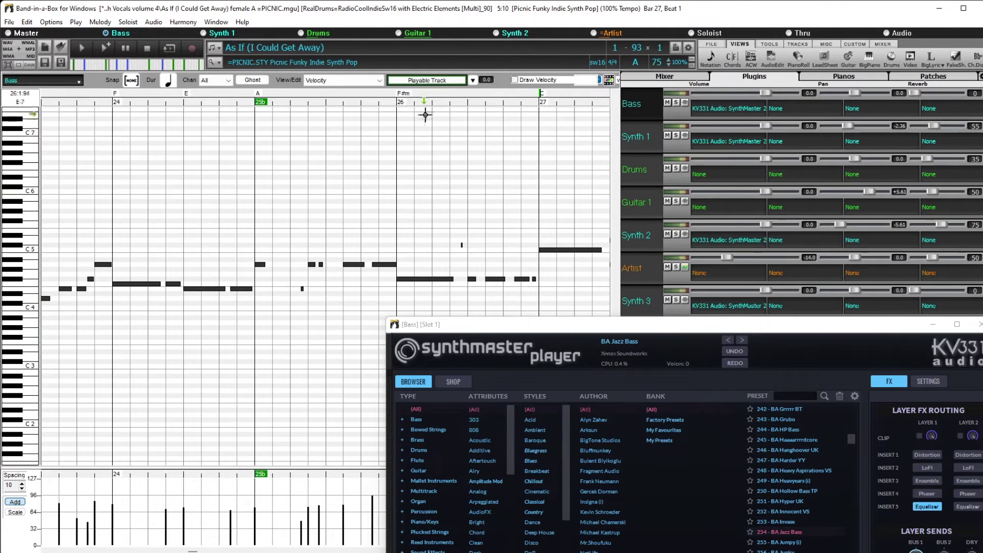
{"action": "right_click", "coordinate": [257, 128]}
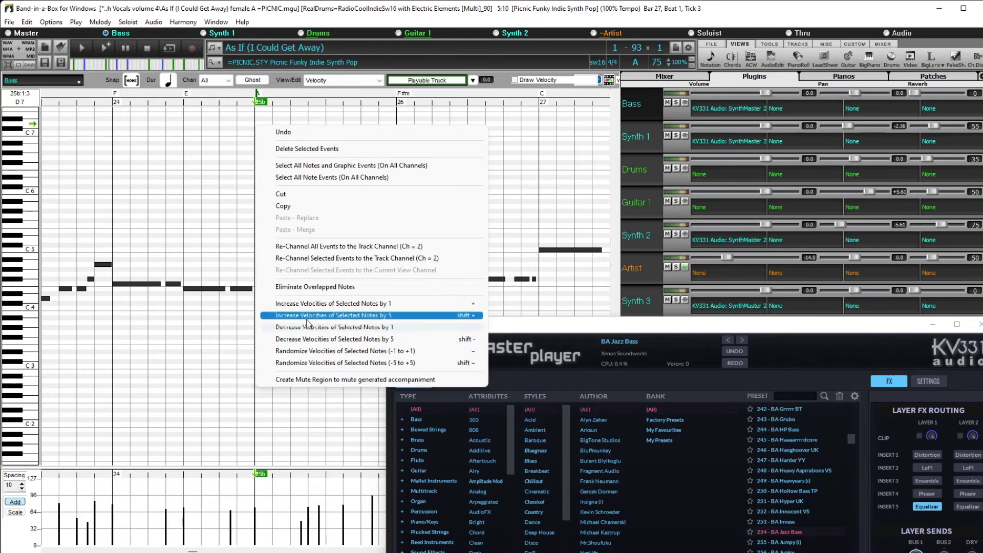
{"action": "left_click", "coordinate": [311, 379]}
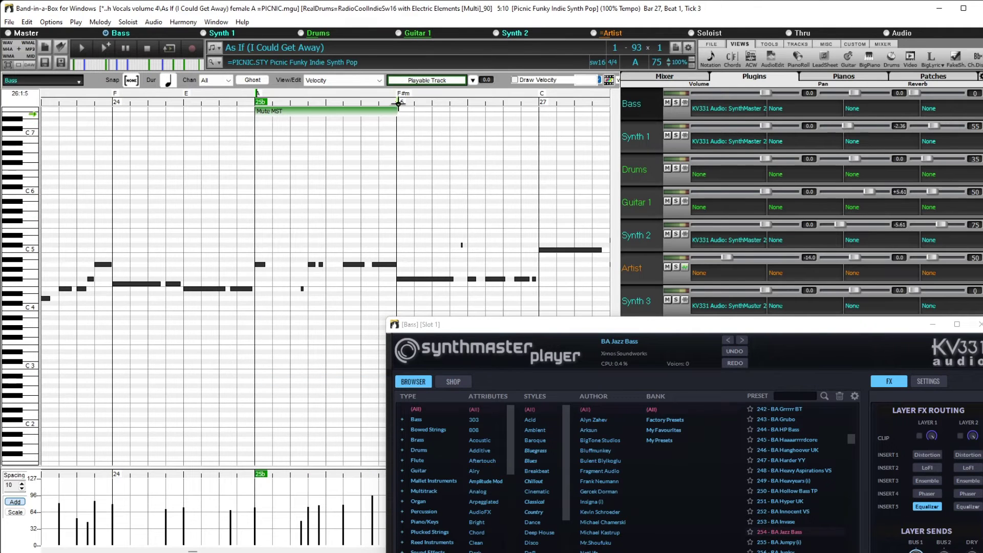
{"action": "left_click_drag", "start_coordinate": [397, 110], "coordinate": [539, 111]}
{"action": "left_click", "coordinate": [210, 115]}
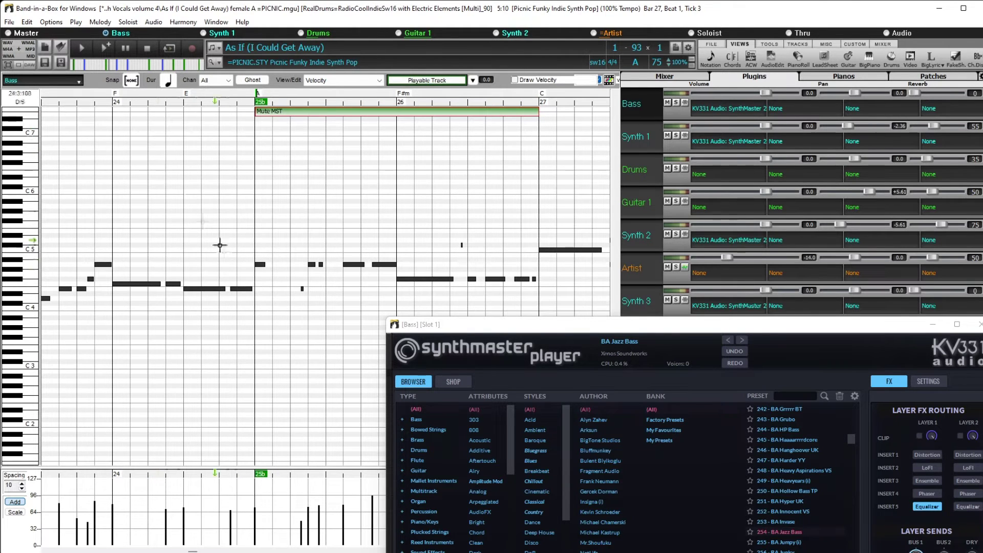
{"action": "left_click", "coordinate": [169, 96]}
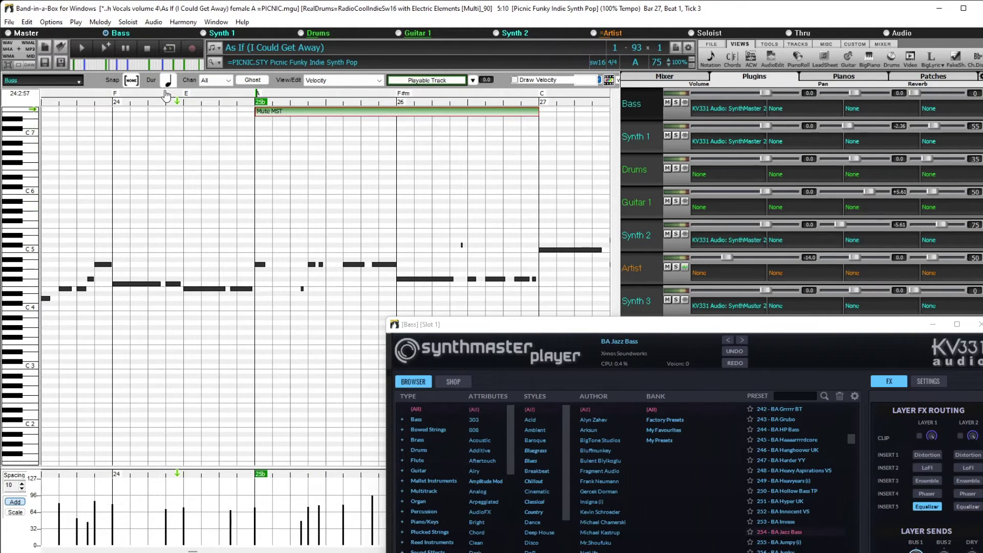
{"action": "double_click", "coordinate": [166, 96]}
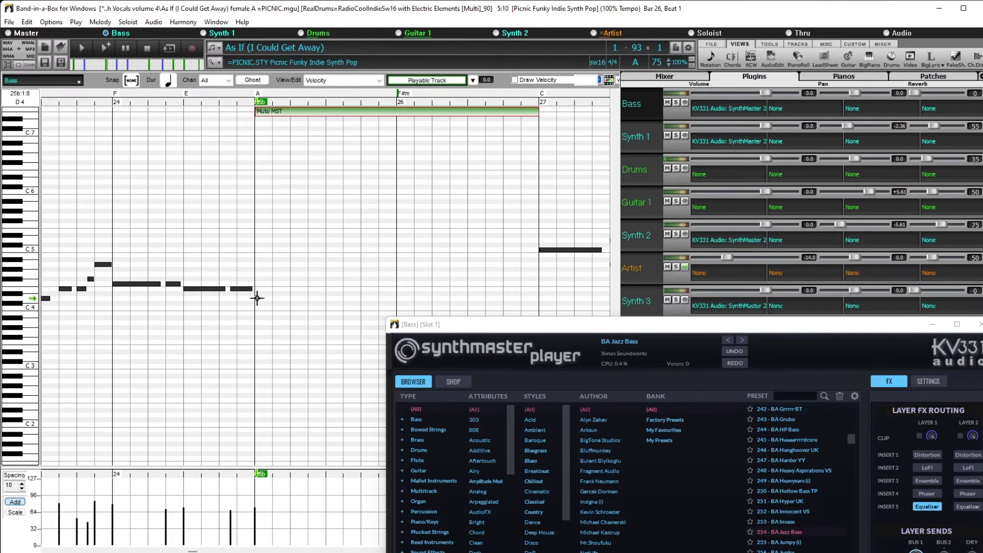
Add an A4 quarter note on the first beat of bar 25, with snap set to quarter notes
{"action": "left_click", "coordinate": [257, 265]}
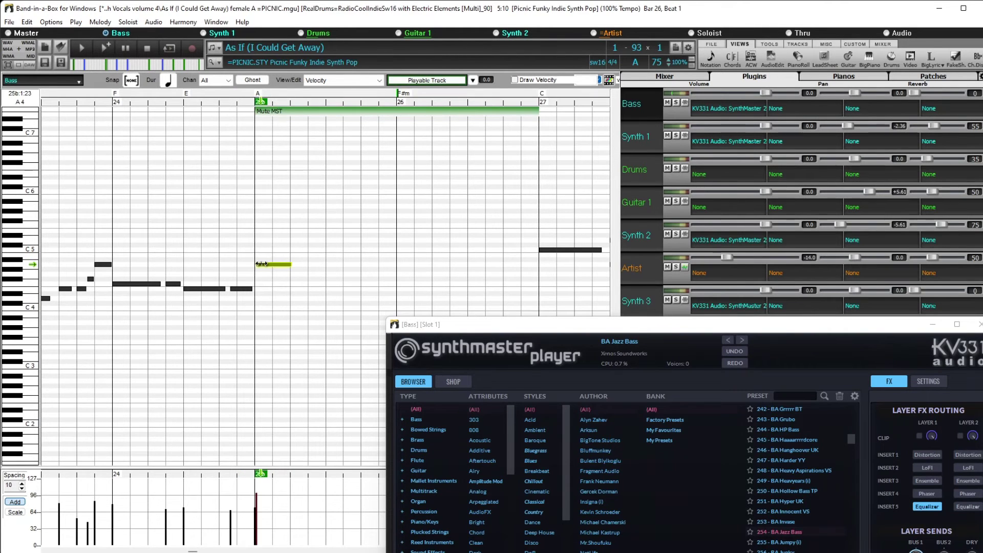
{"action": "left_click", "coordinate": [133, 80]}
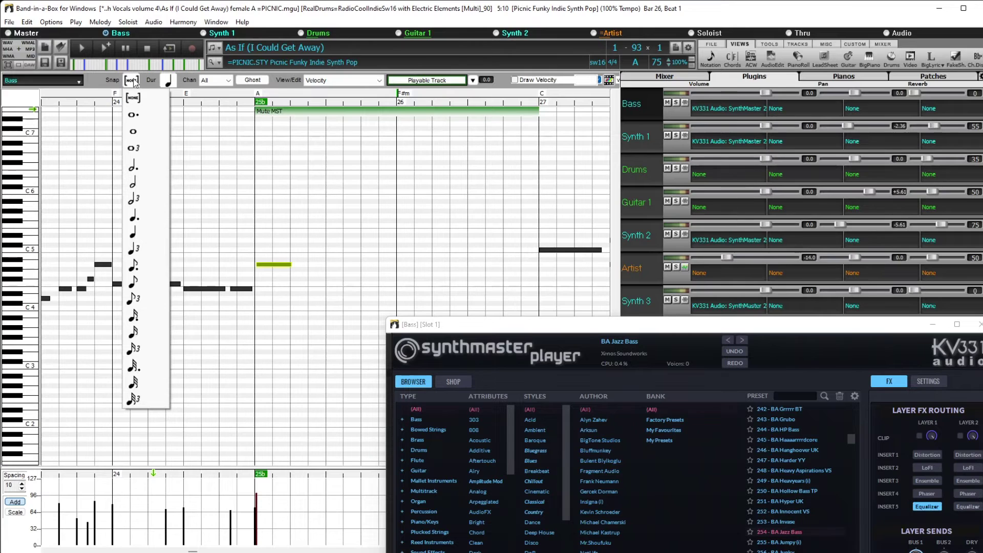
{"action": "left_click", "coordinate": [152, 232]}
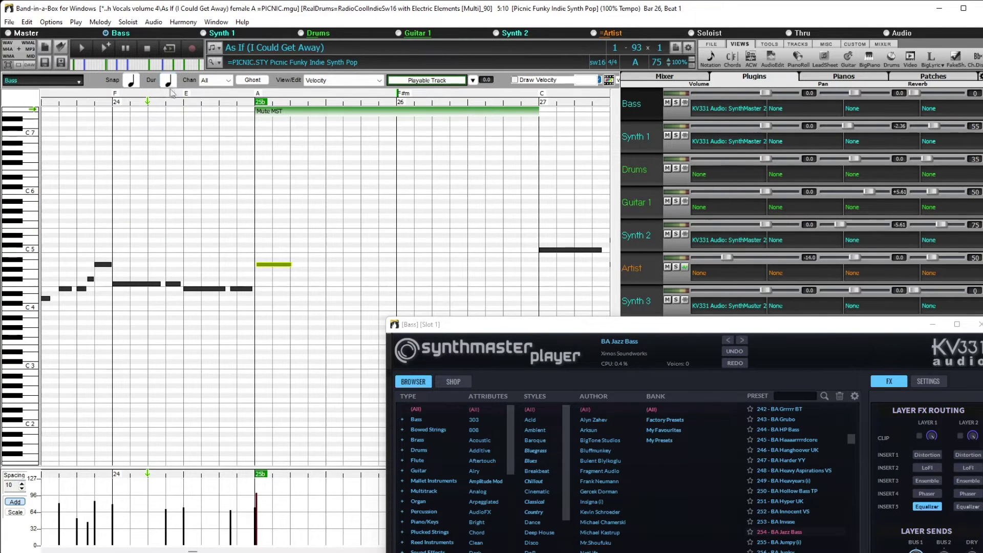
{"action": "left_click_drag", "start_coordinate": [258, 264], "coordinate": [256, 264]}
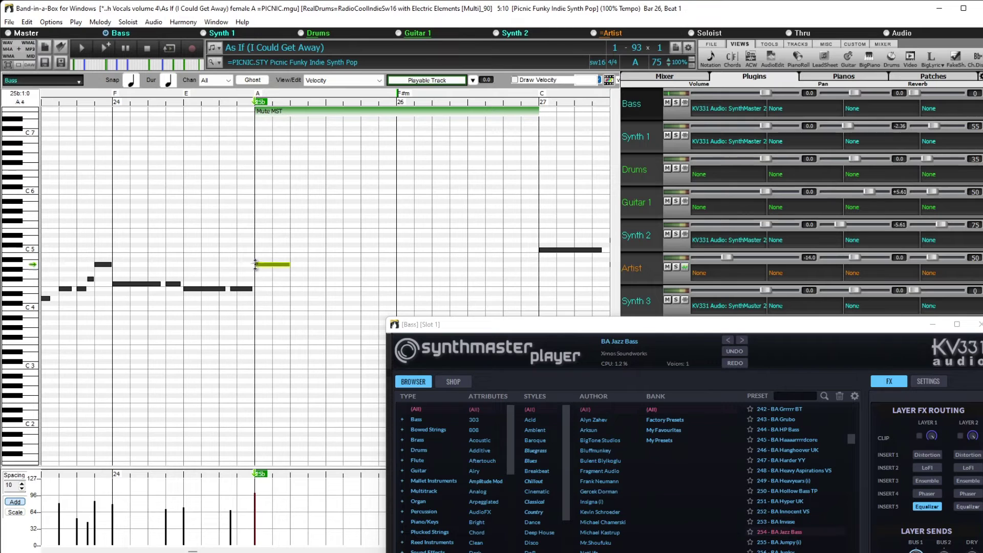
Continue the bass line with quarter notes C#5, E5 and A5 in bar 25, and F#5, C#5, A4 and F#4 in bar 26
{"action": "left_click", "coordinate": [292, 242]}
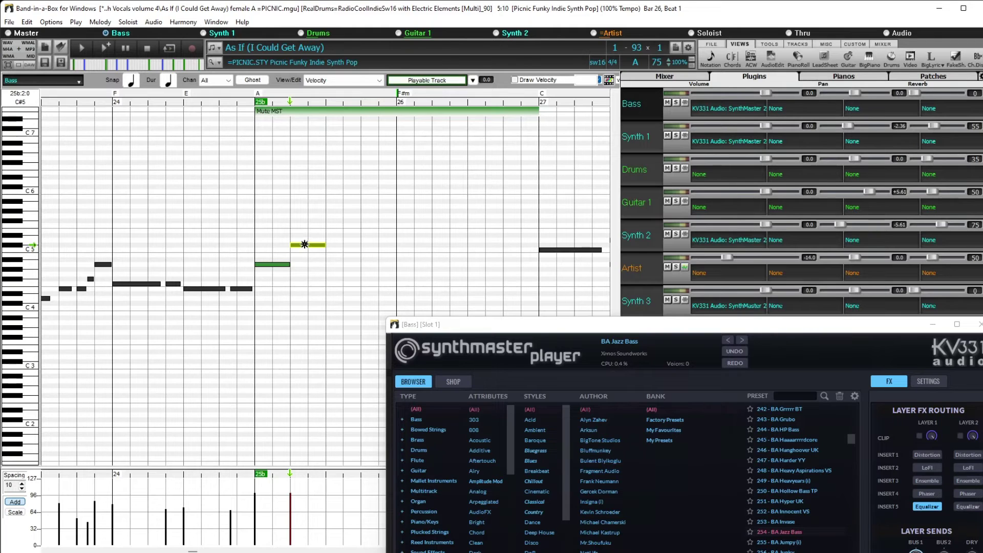
{"action": "left_click", "coordinate": [328, 230]}
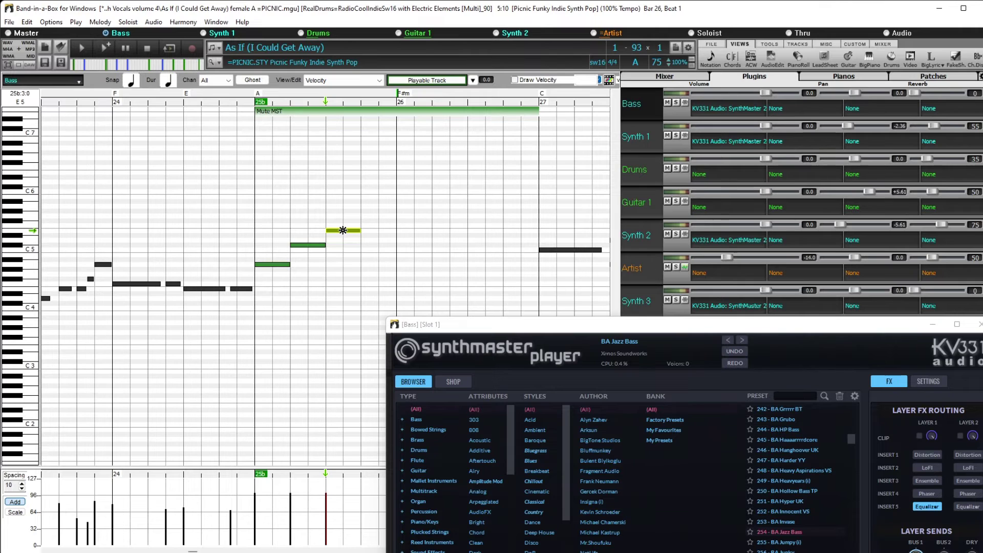
{"action": "left_click", "coordinate": [362, 206]}
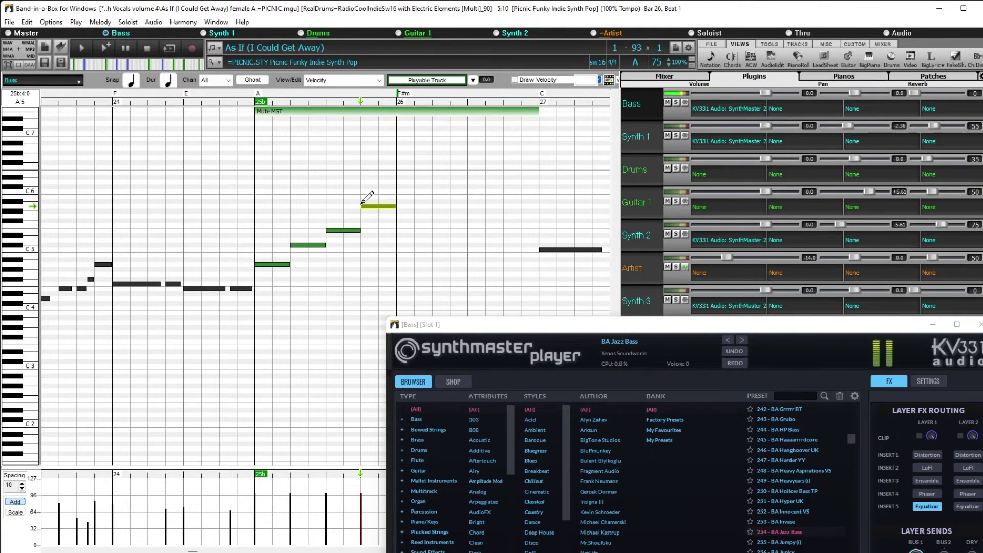
{"action": "left_click", "coordinate": [398, 221]}
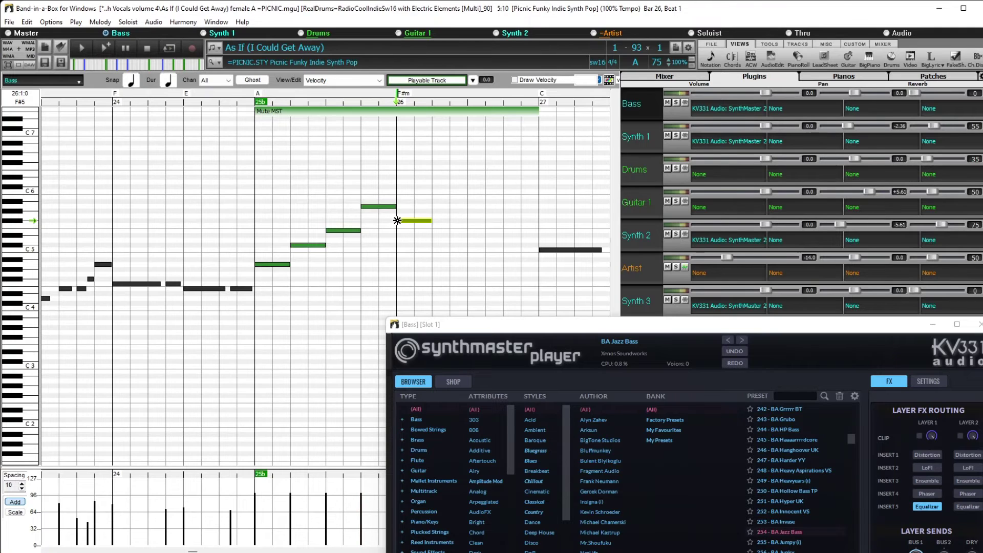
{"action": "left_click", "coordinate": [433, 245]}
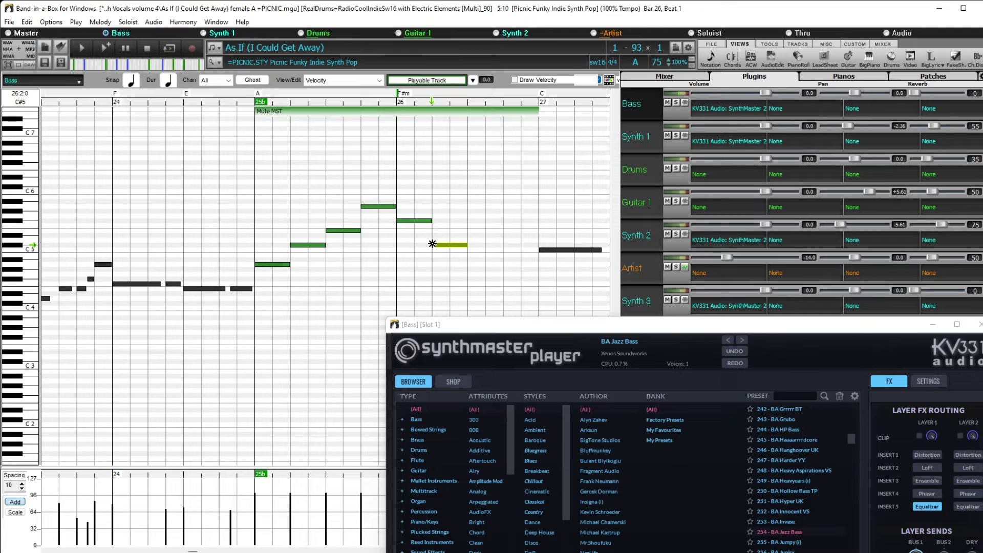
{"action": "left_click", "coordinate": [468, 265]}
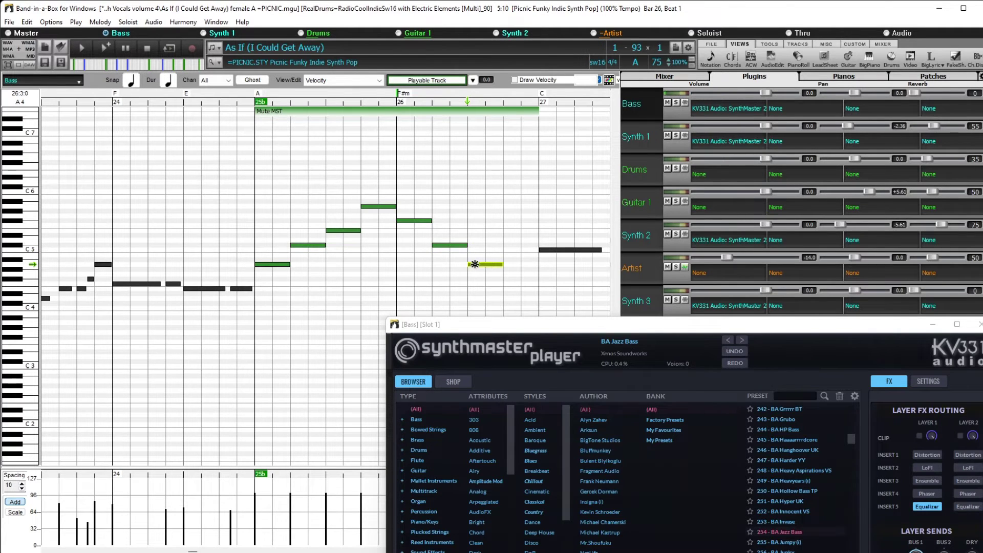
{"action": "left_click", "coordinate": [504, 279]}
{"action": "left_click", "coordinate": [515, 278]}
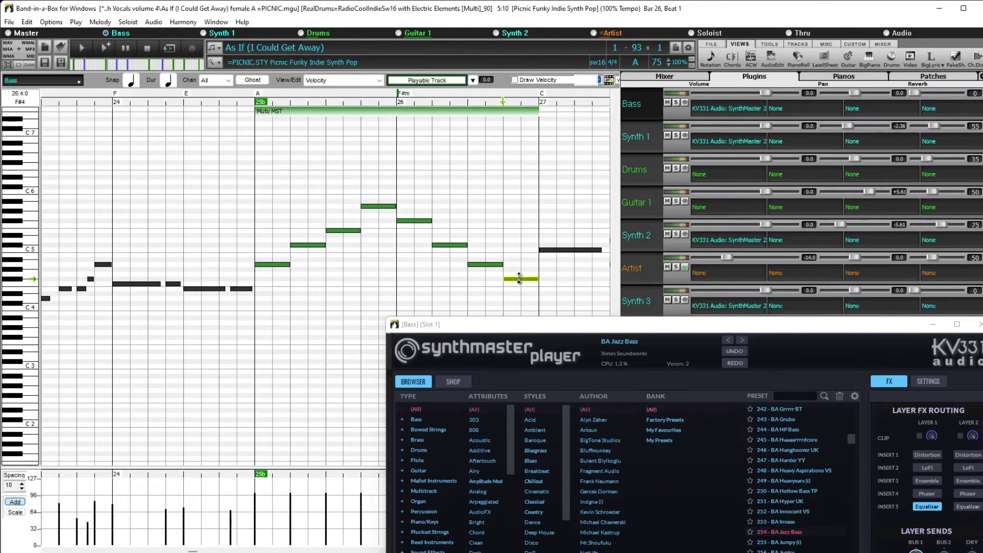
Play the hand-entered bass line from just before bar 25, moving the synth plugin window clear of the notes, and stop playback
{"action": "scroll", "coordinate": [480, 212], "scroll_direction": "down", "scroll_amount": 1}
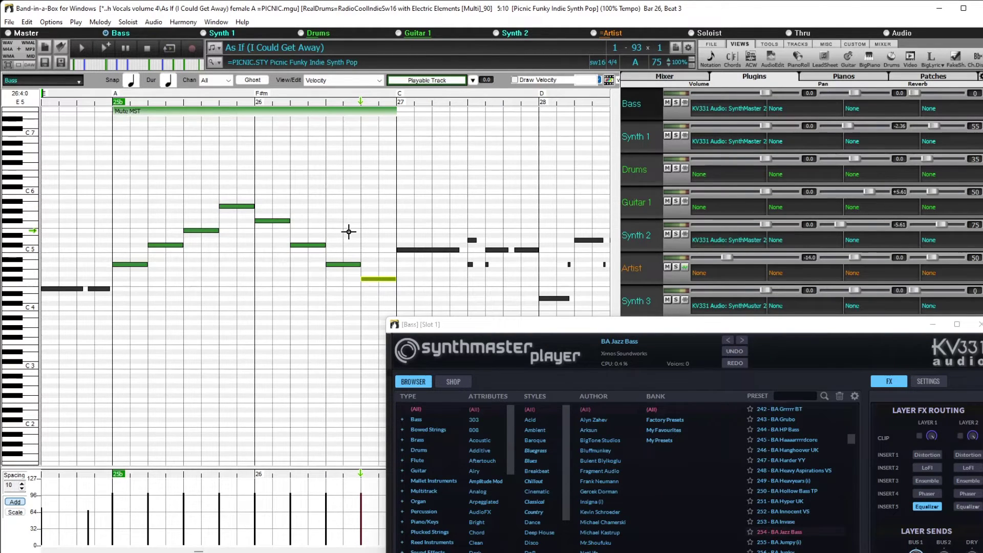
{"action": "scroll", "coordinate": [347, 231], "scroll_direction": "up", "scroll_amount": 2}
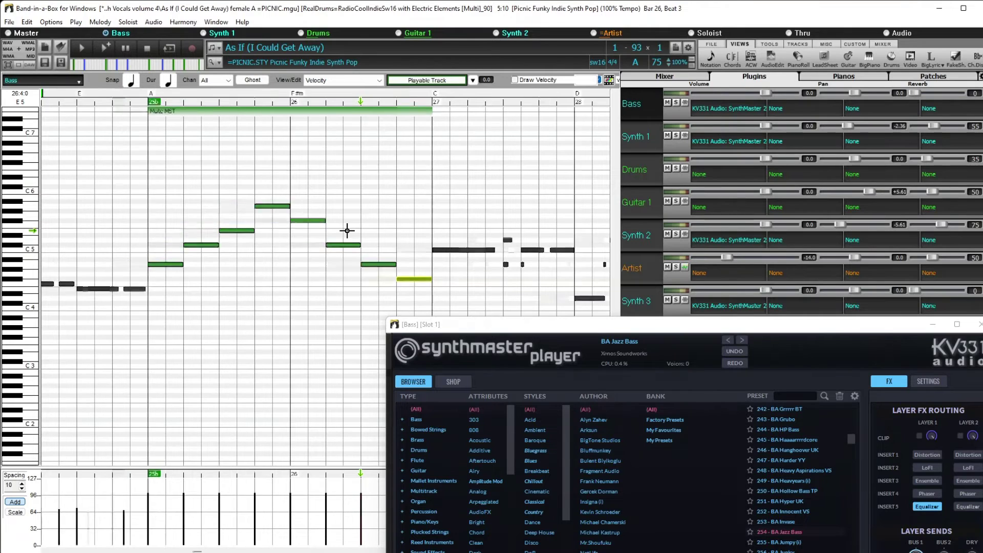
{"action": "double_click", "coordinate": [174, 96]}
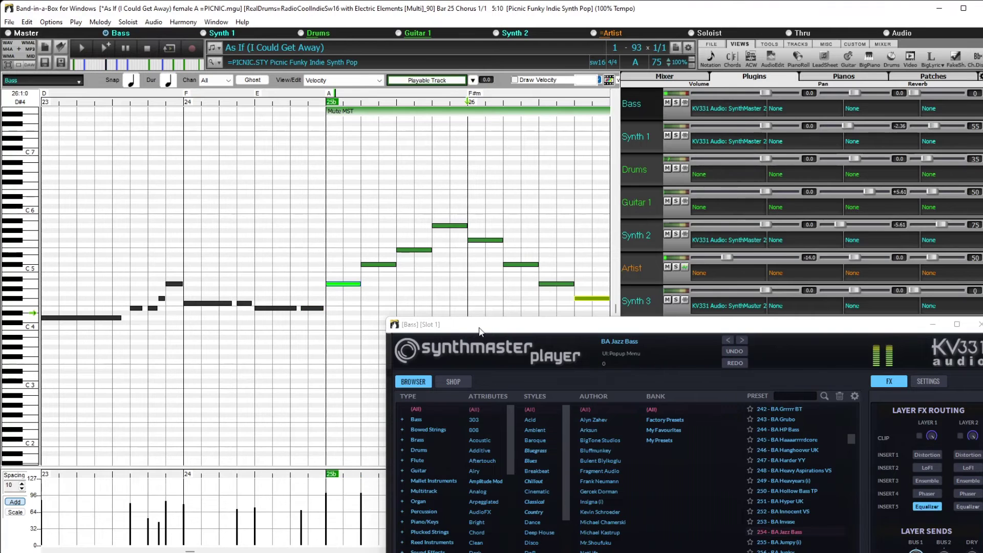
{"action": "left_click_drag", "start_coordinate": [479, 331], "coordinate": [433, 356]}
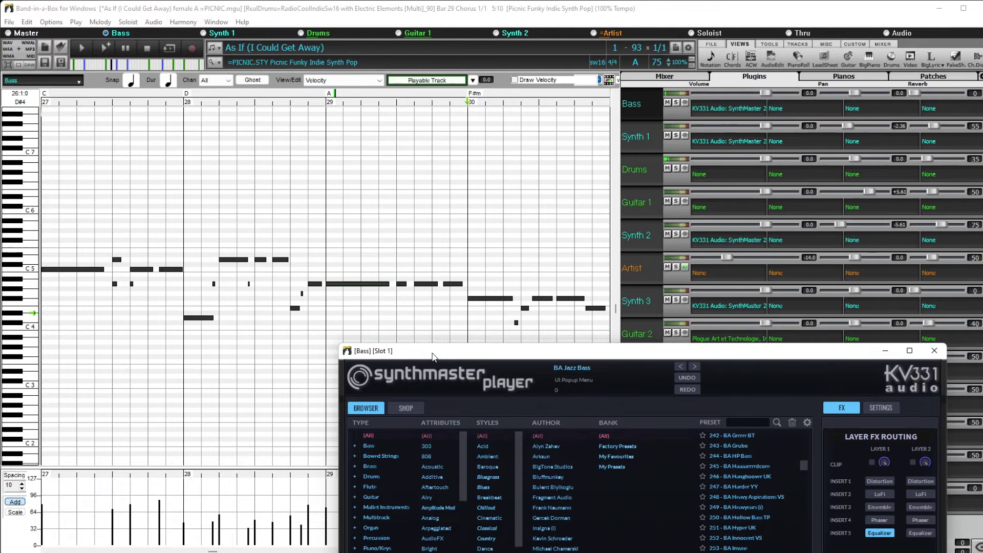
{"action": "key", "text": "space"}
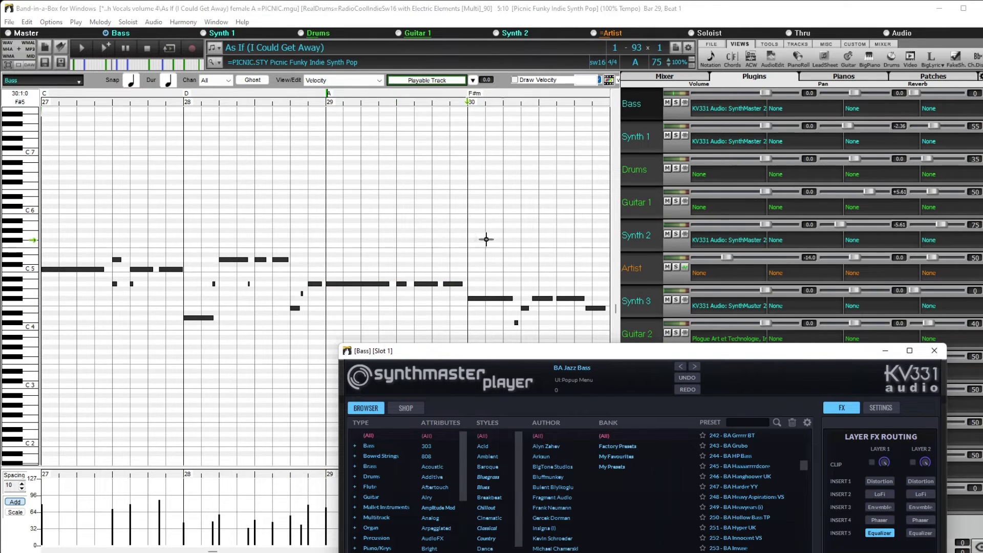
Create a mute region over the generated Bass accompaniment in bars 29 and 30, and briefly play from bar 28 to apply it
{"action": "left_click_drag", "start_coordinate": [502, 227], "coordinate": [313, 313]}
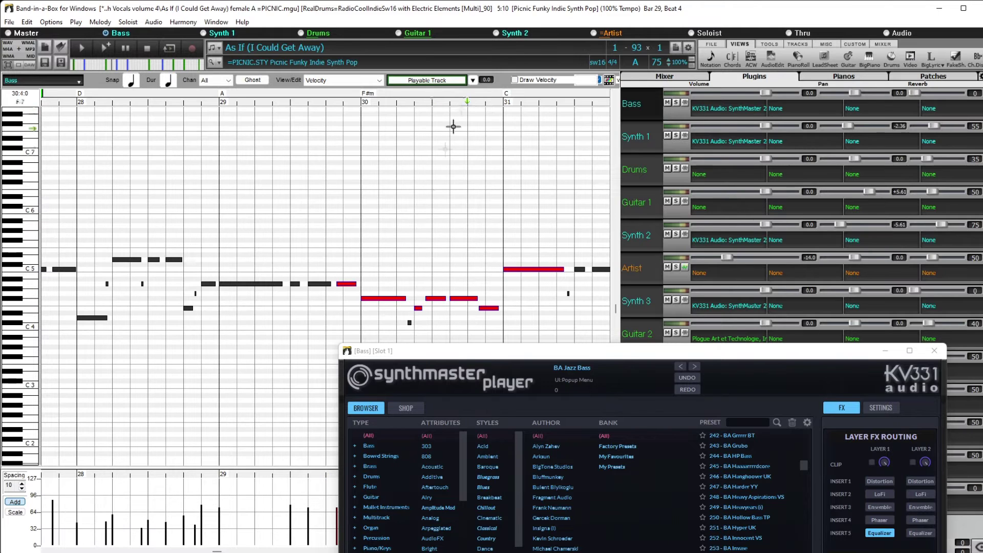
{"action": "left_click", "coordinate": [319, 285]}
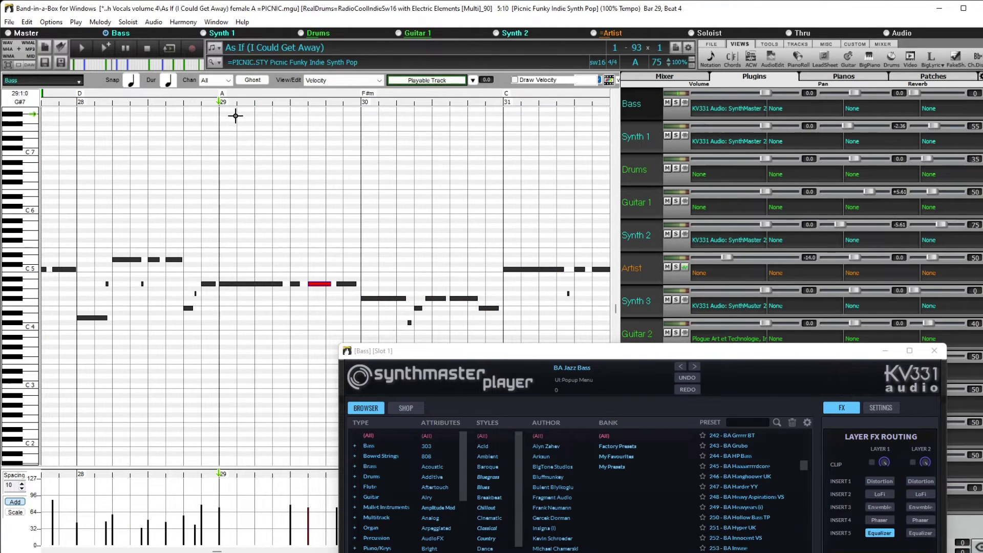
{"action": "right_click", "coordinate": [218, 111]}
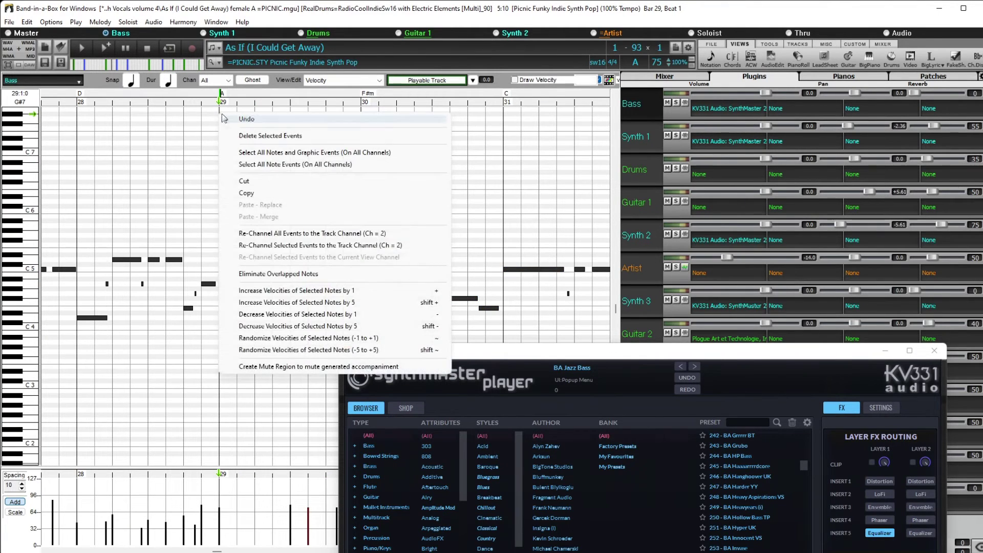
{"action": "left_click", "coordinate": [273, 368]}
{"action": "left_click_drag", "start_coordinate": [360, 110], "coordinate": [503, 111]}
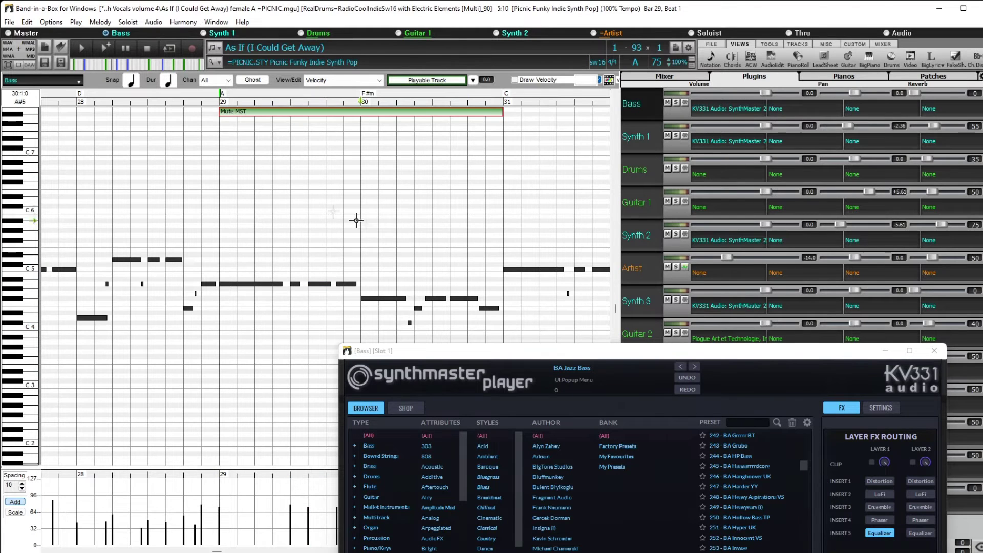
{"action": "double_click", "coordinate": [191, 95]}
{"action": "key", "text": "Escape"}
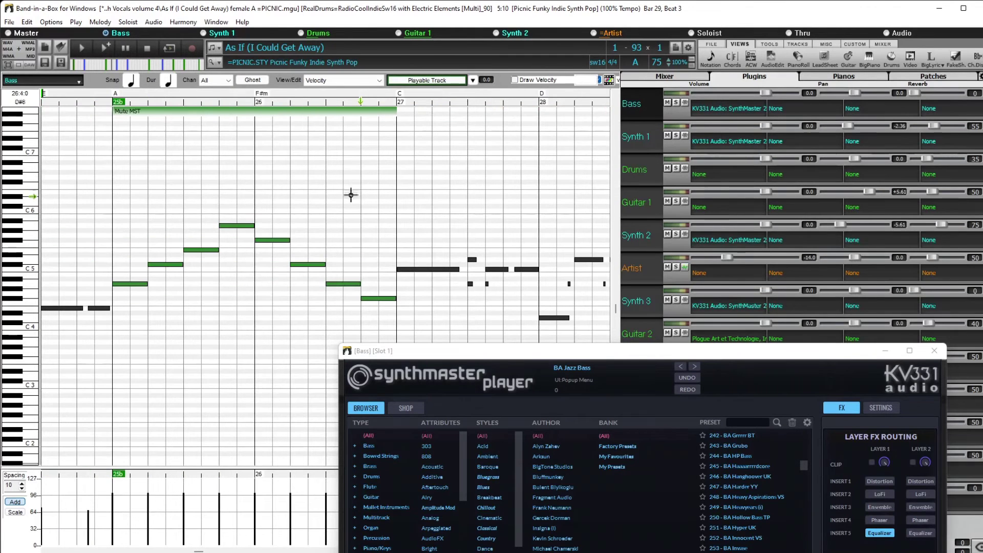
Copy the eight hand-entered bass notes from bars 25 and 26 and paste them at the start of bar 29
{"action": "left_click_drag", "start_coordinate": [390, 164], "coordinate": [105, 338]}
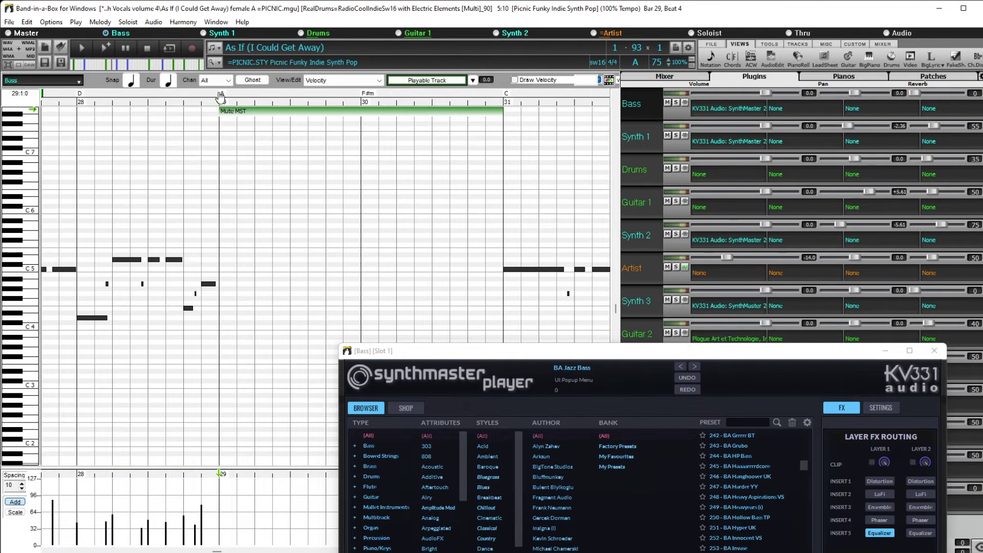
{"action": "key", "text": "ctrl+z"}
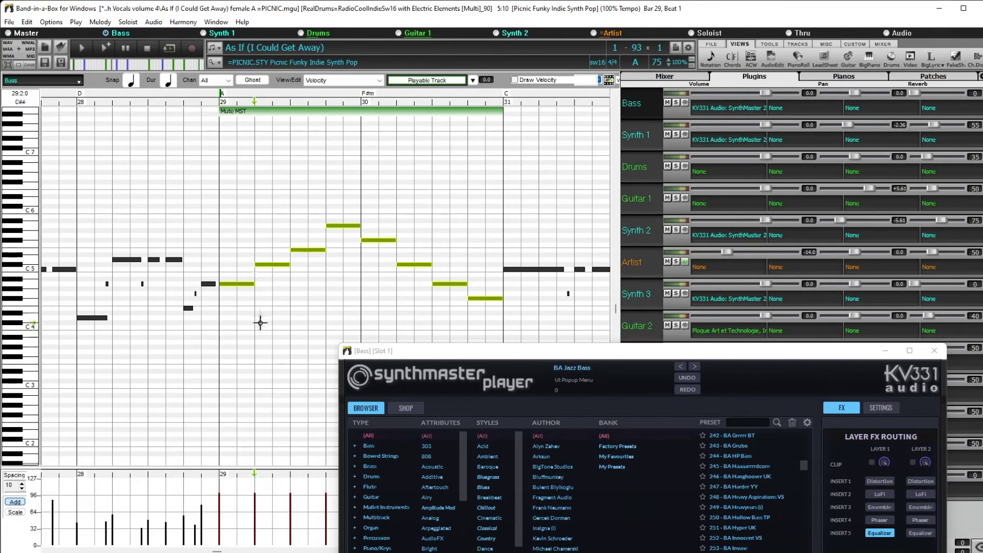
Play the bass part from bar 28 to hear the pasted notes, and stop playback
{"action": "double_click", "coordinate": [95, 96]}
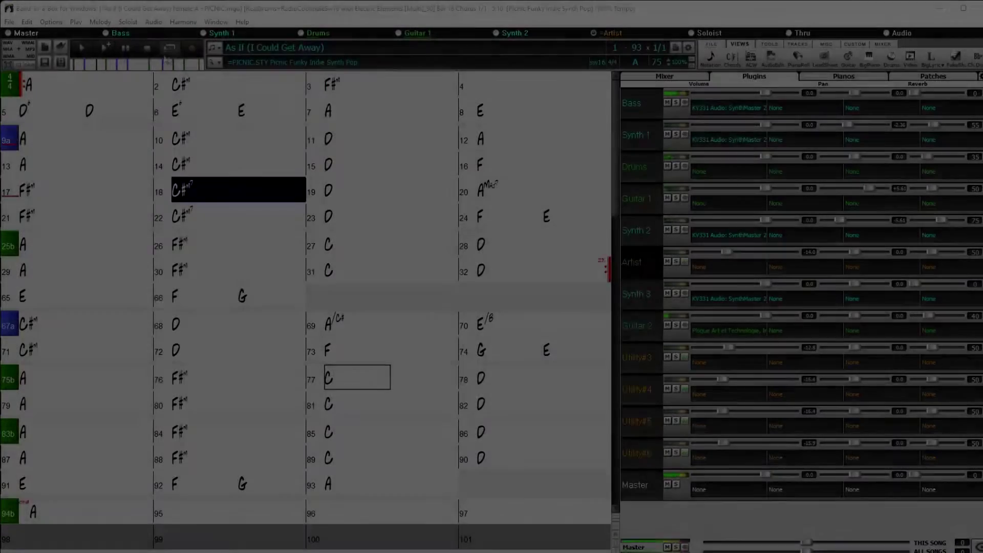
{"action": "key", "text": "Escape"}
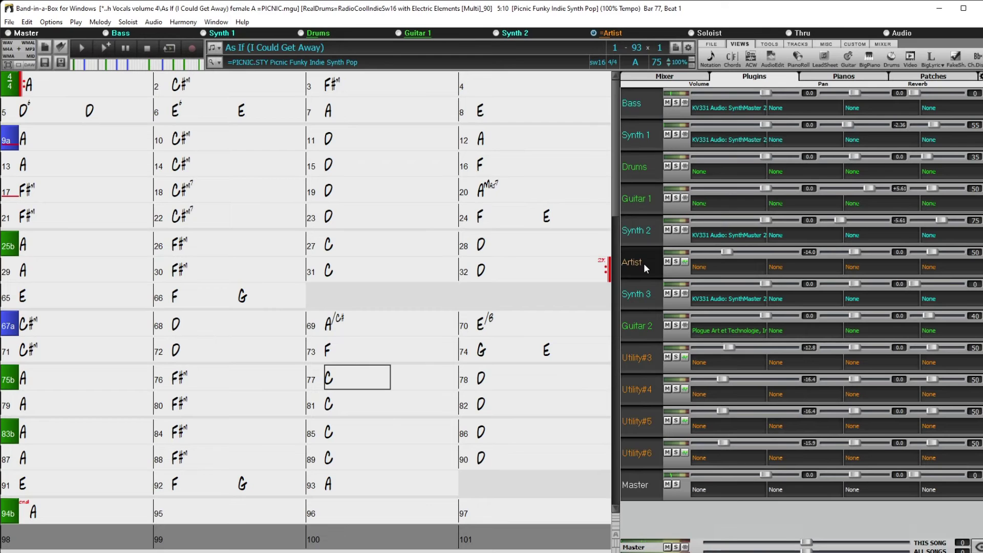
Open the audio editor on the Artist track, examine the volume dip near bar 46, and view the Master track's volume envelope
{"action": "left_click", "coordinate": [779, 62]}
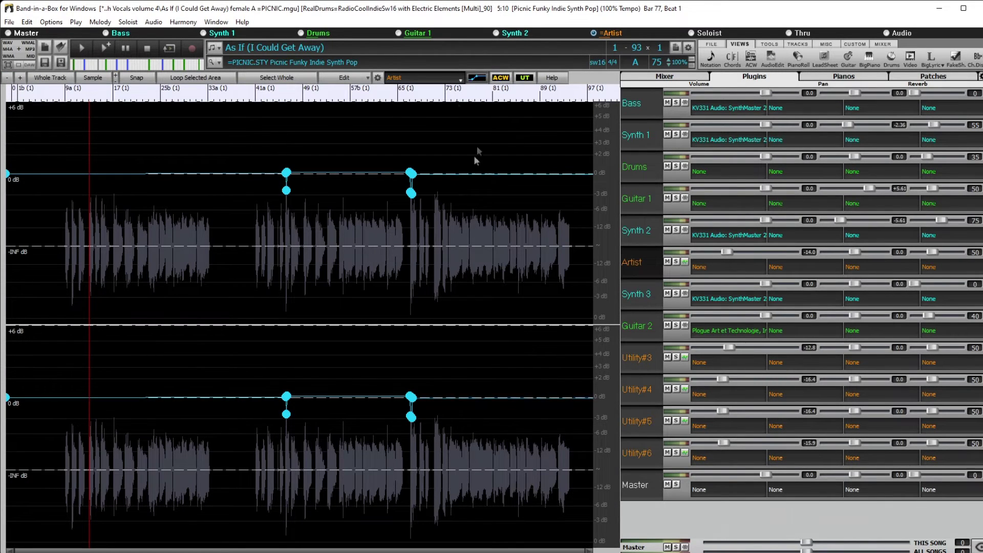
{"action": "left_click", "coordinate": [290, 229]}
{"action": "scroll", "coordinate": [296, 229], "scroll_direction": "up", "scroll_amount": 5}
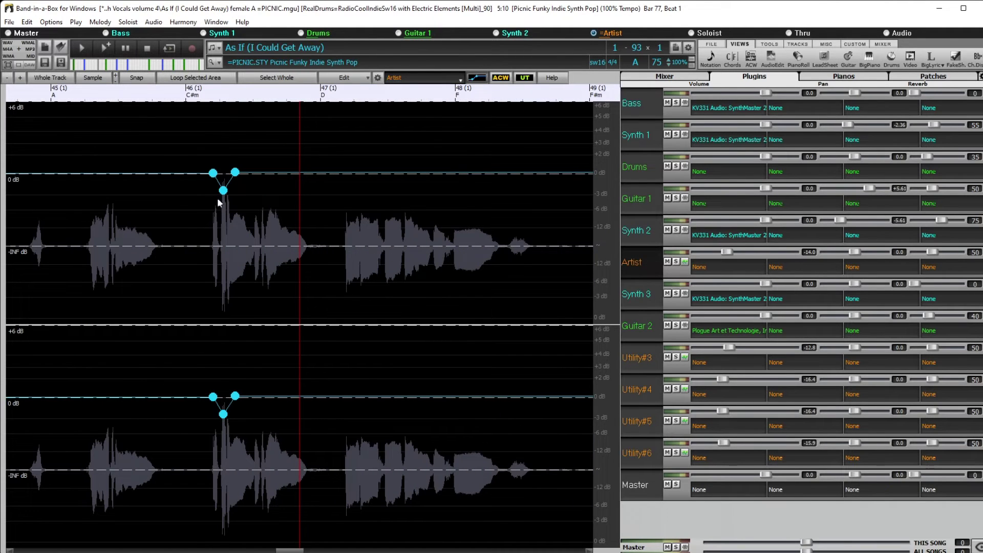
{"action": "left_click", "coordinate": [223, 218]}
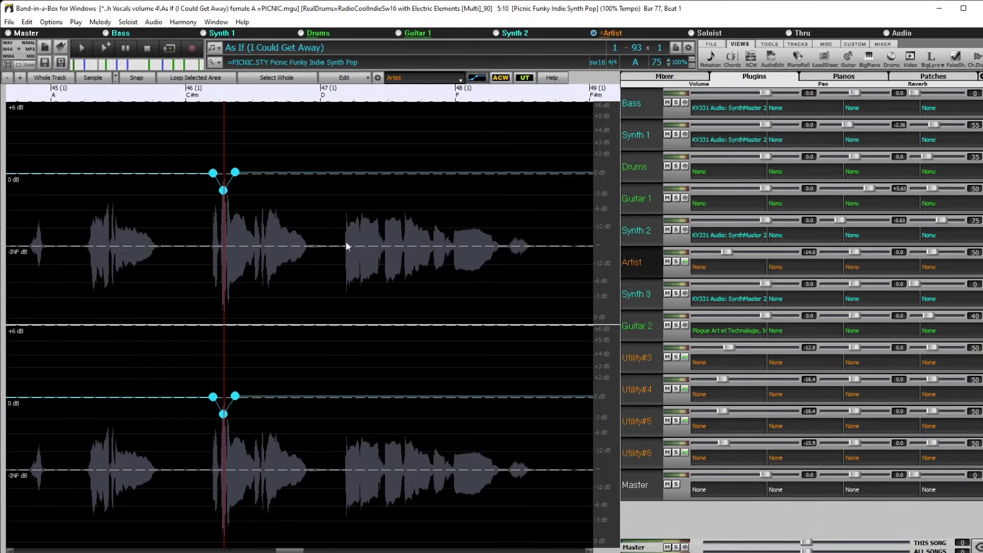
{"action": "scroll", "coordinate": [346, 246], "scroll_direction": "down", "scroll_amount": 5}
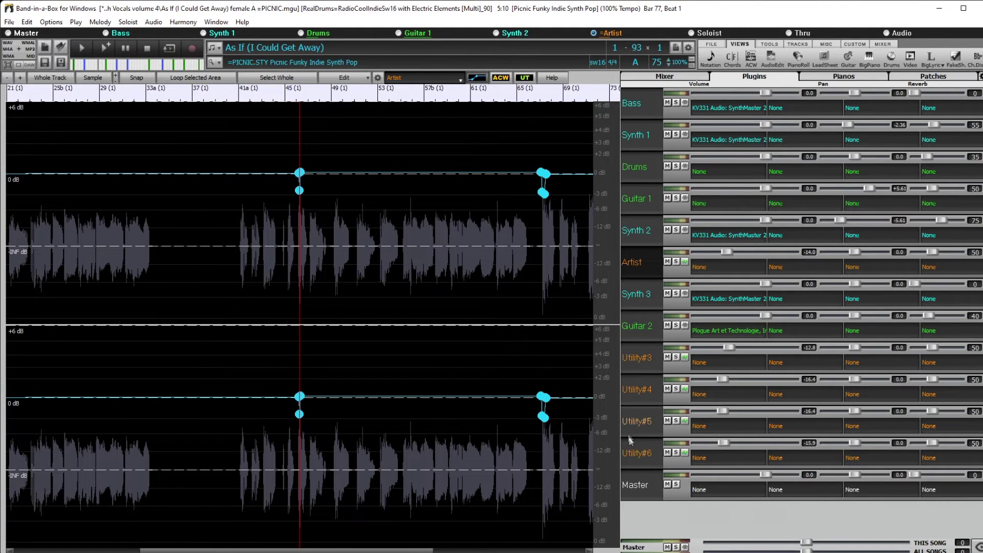
{"action": "left_click", "coordinate": [648, 484]}
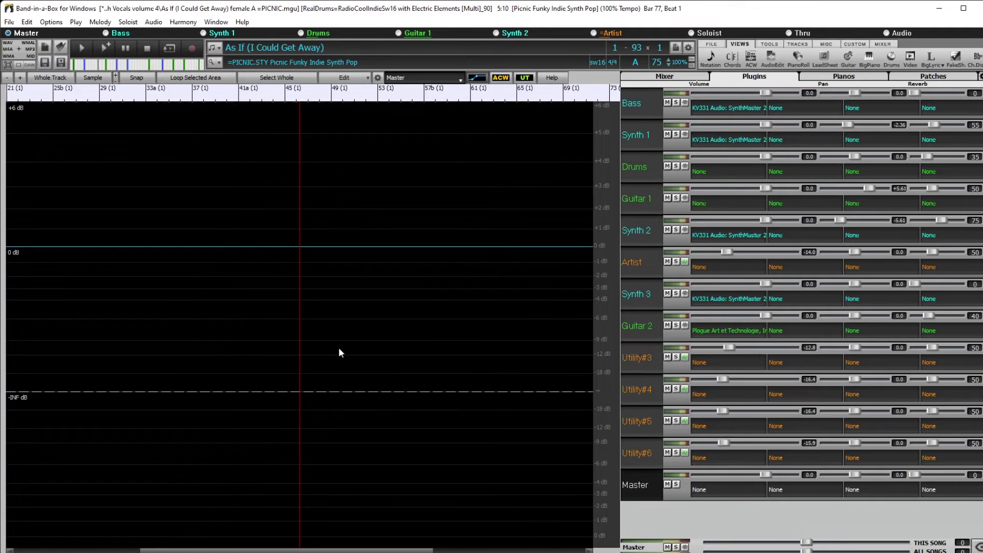
{"action": "scroll", "coordinate": [338, 348], "scroll_direction": "down", "scroll_amount": 2}
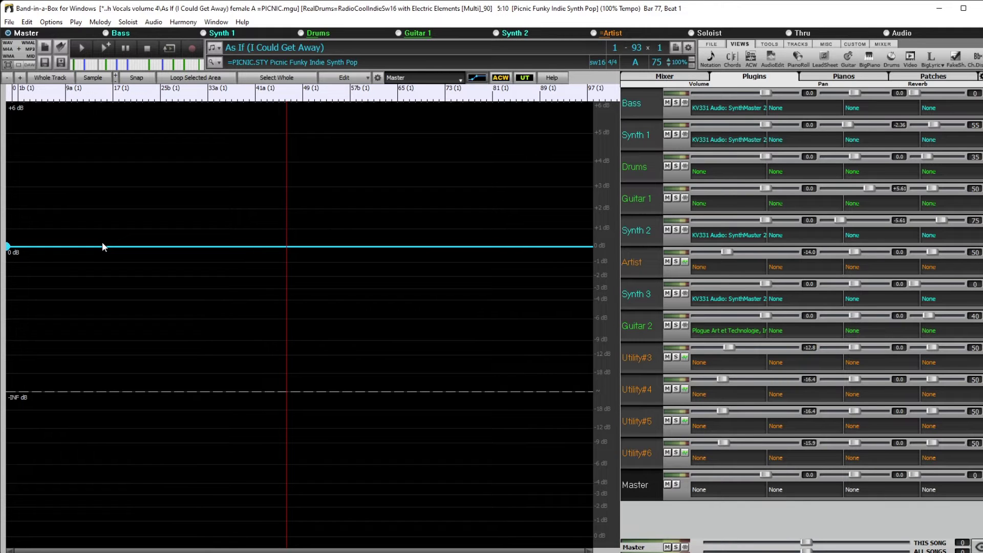
Play the Artist track from bar 31 past its last vocal phrase before bar 33, and stop playback
{"action": "left_click", "coordinate": [643, 260]}
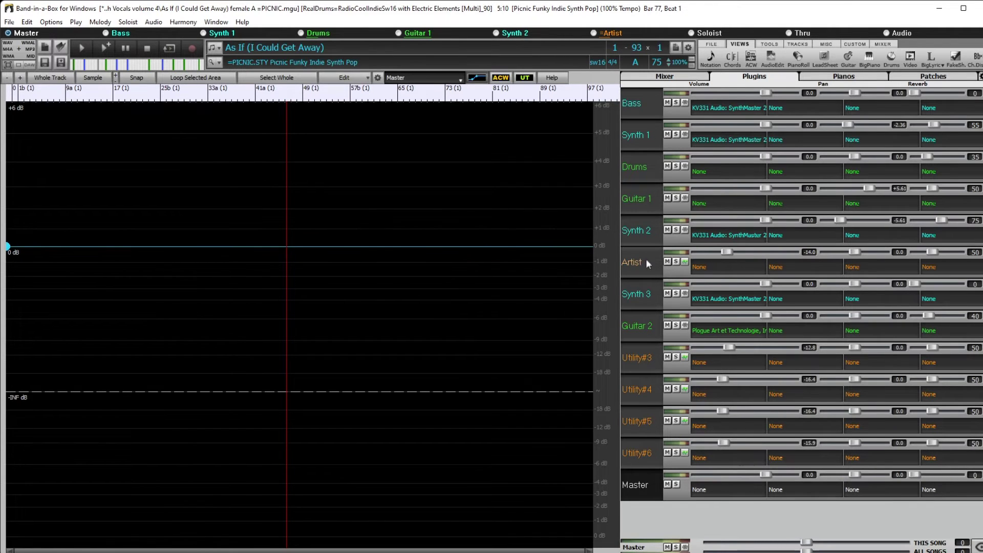
{"action": "scroll", "coordinate": [418, 162], "scroll_direction": "up", "scroll_amount": 3}
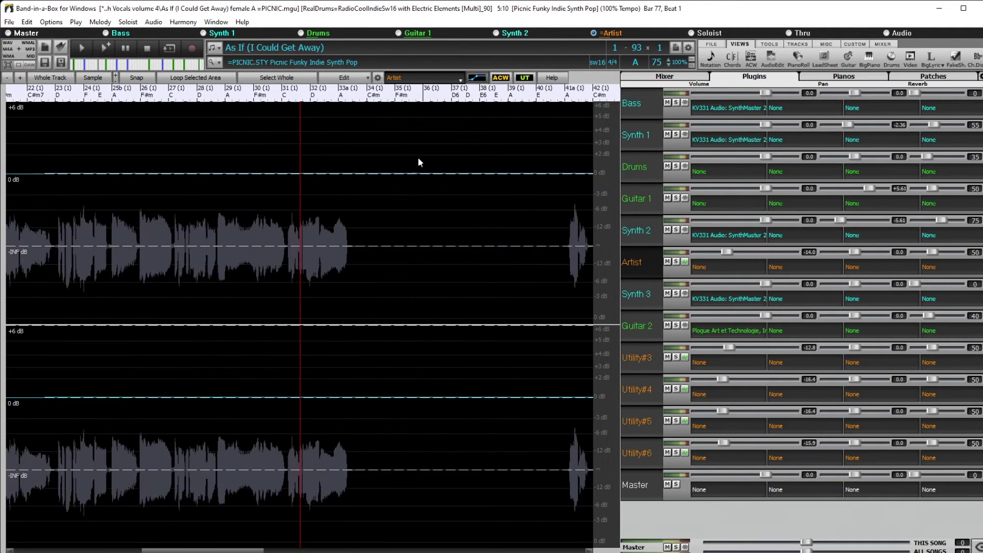
{"action": "scroll", "coordinate": [351, 136], "scroll_direction": "down", "scroll_amount": 2}
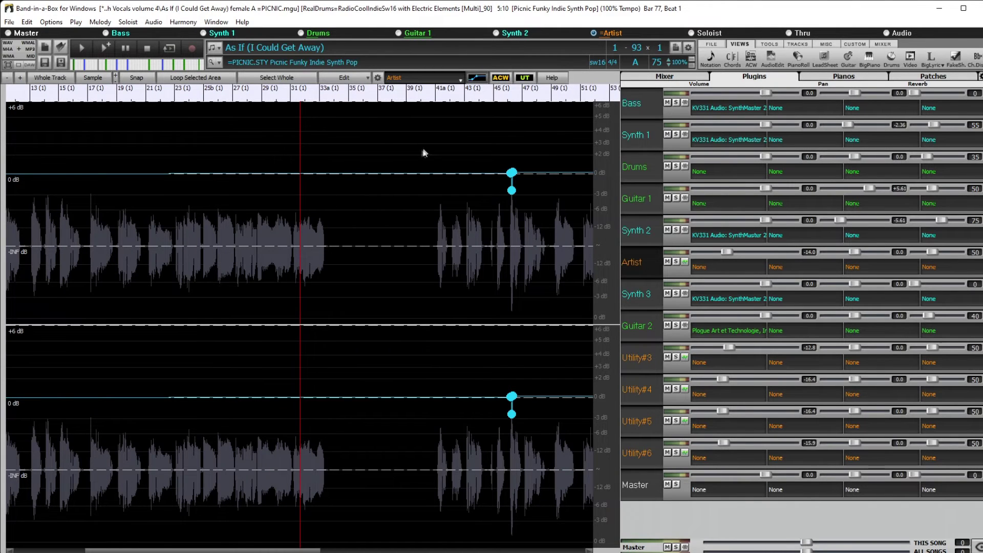
{"action": "left_click", "coordinate": [295, 128]}
{"action": "key", "text": "space"}
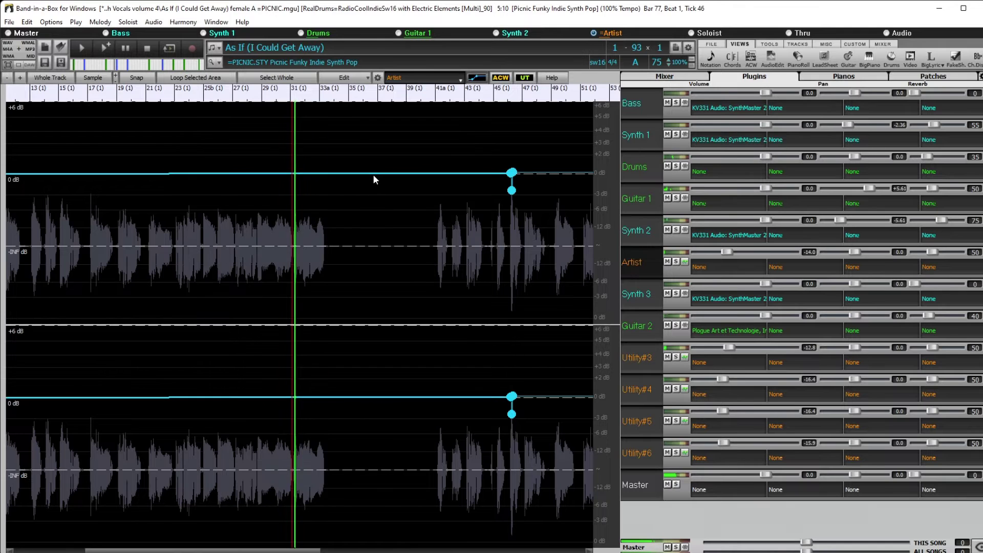
{"action": "scroll", "coordinate": [377, 236], "scroll_direction": "up", "scroll_amount": 2}
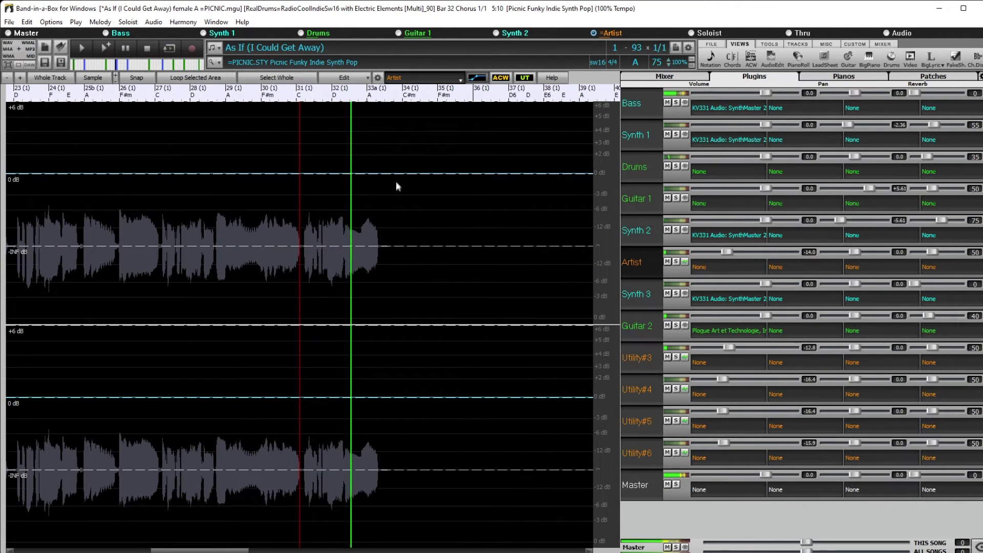
{"action": "scroll", "coordinate": [395, 181], "scroll_direction": "down", "scroll_amount": 1}
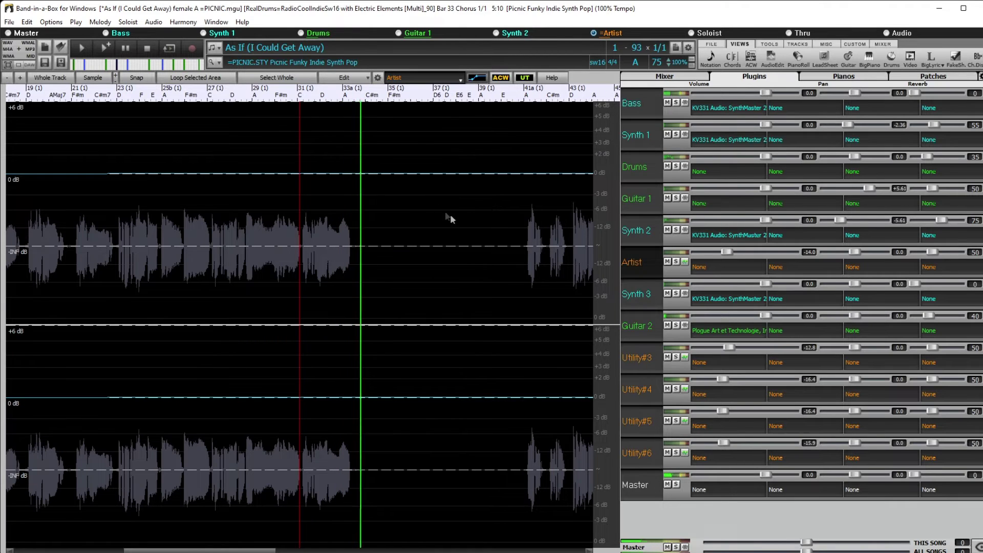
{"action": "key", "text": "Escape"}
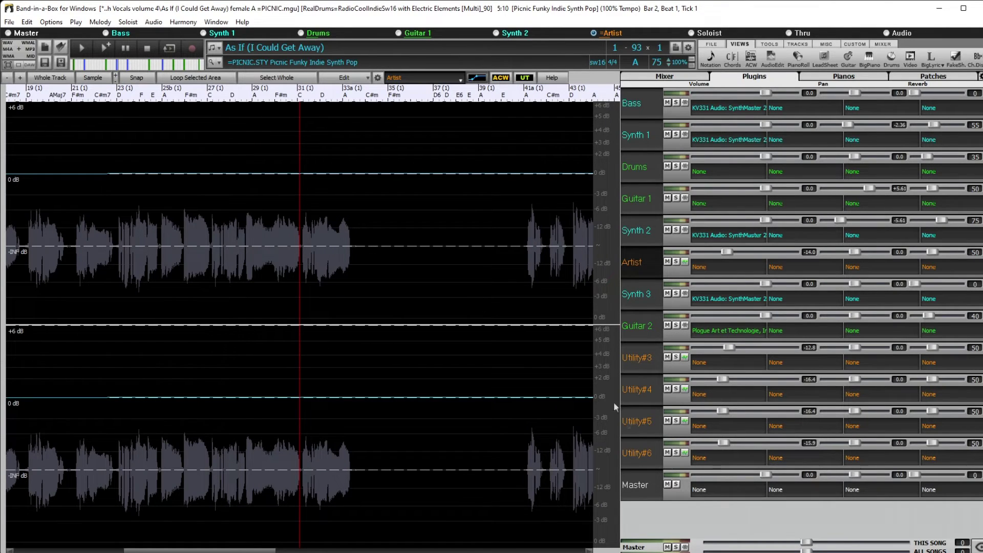
Raise the Master volume envelope to about +3 dB at bar 33, with a node set to 0 dB just before it
{"action": "left_click", "coordinate": [644, 494]}
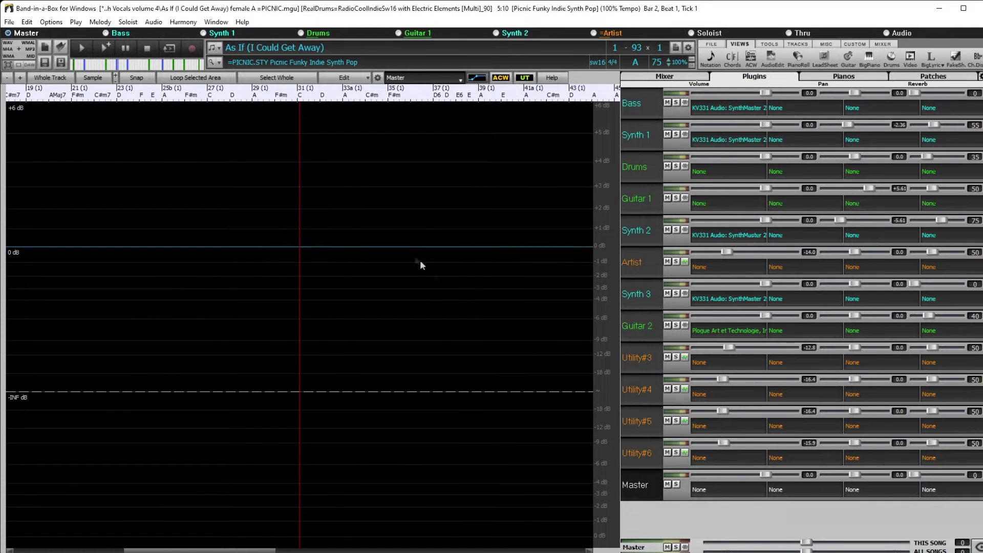
{"action": "scroll", "coordinate": [359, 203], "scroll_direction": "up", "scroll_amount": 3}
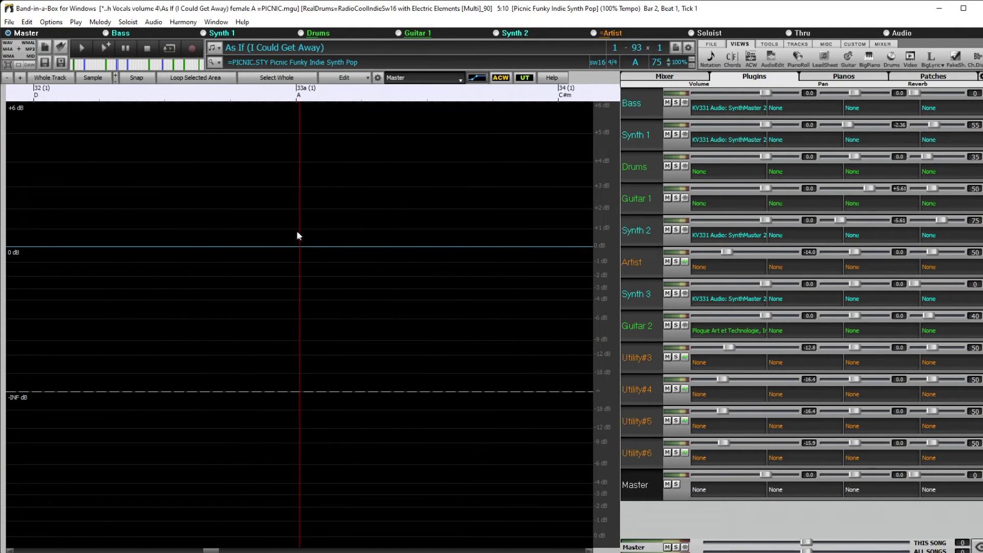
{"action": "left_click", "coordinate": [284, 248]}
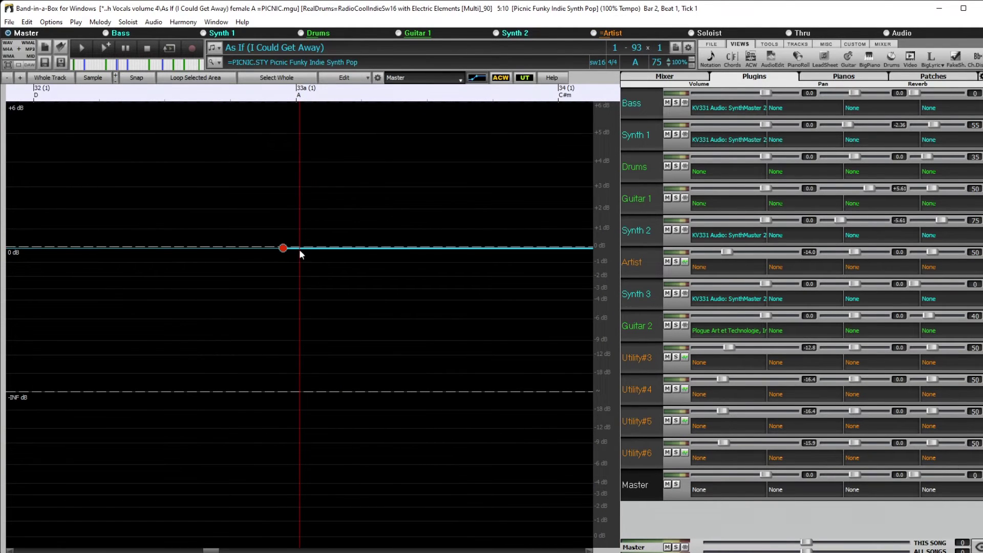
{"action": "mouse_move", "coordinate": [300, 248]}
{"action": "left_mouse_down"}
{"action": "mouse_move", "coordinate": [300, 161]}
{"action": "mouse_move", "coordinate": [290, 247]}
{"action": "left_mouse_up"}
{"action": "right_click", "coordinate": [289, 246]}
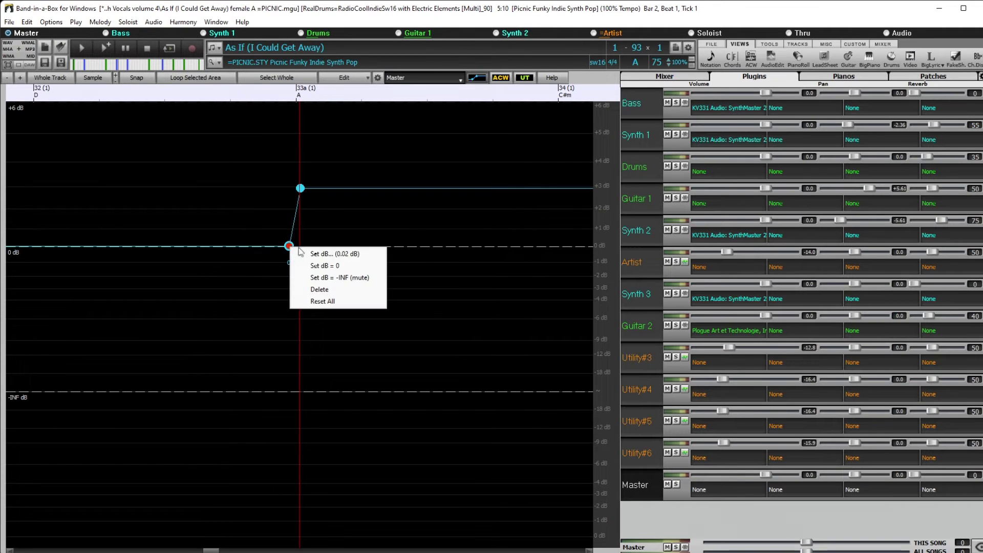
{"action": "left_click", "coordinate": [330, 265]}
Add two Master volume nodes around the start of bar 37 and set the second one to 0 dB
{"action": "scroll", "coordinate": [318, 282], "scroll_direction": "down", "scroll_amount": 3}
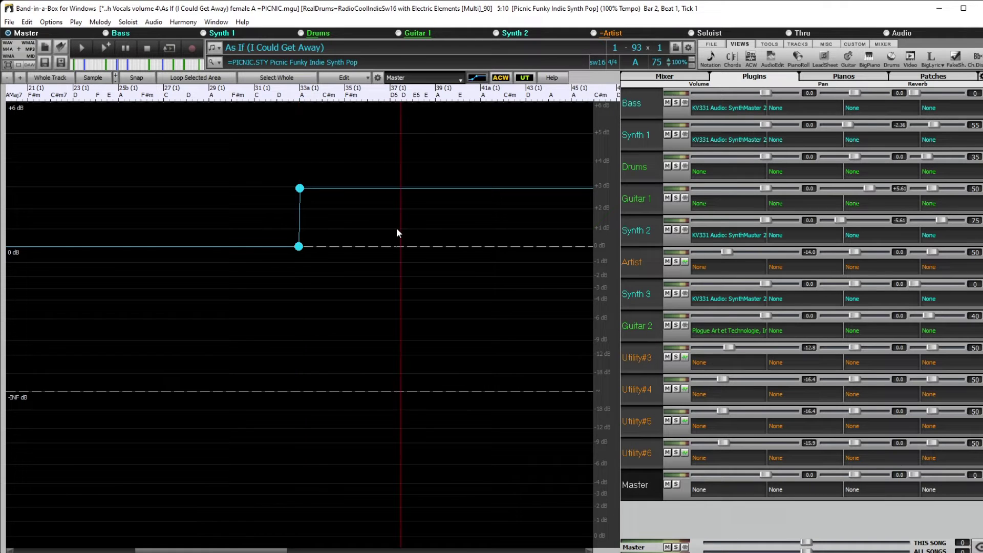
{"action": "scroll", "coordinate": [398, 227], "scroll_direction": "up", "scroll_amount": 3}
{"action": "scroll", "coordinate": [261, 212], "scroll_direction": "up", "scroll_amount": 1}
{"action": "left_click", "coordinate": [269, 187]}
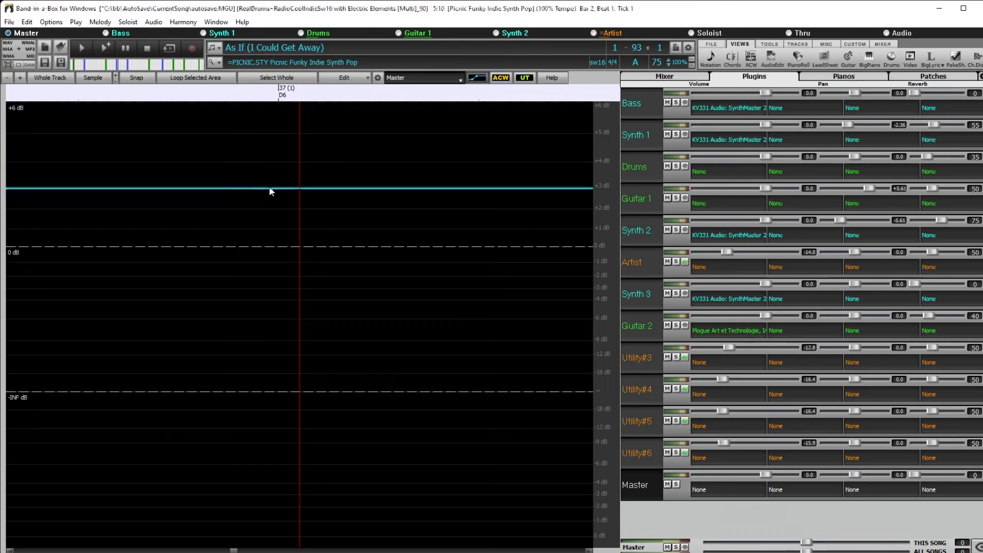
{"action": "left_click", "coordinate": [281, 186]}
{"action": "right_click", "coordinate": [281, 186]}
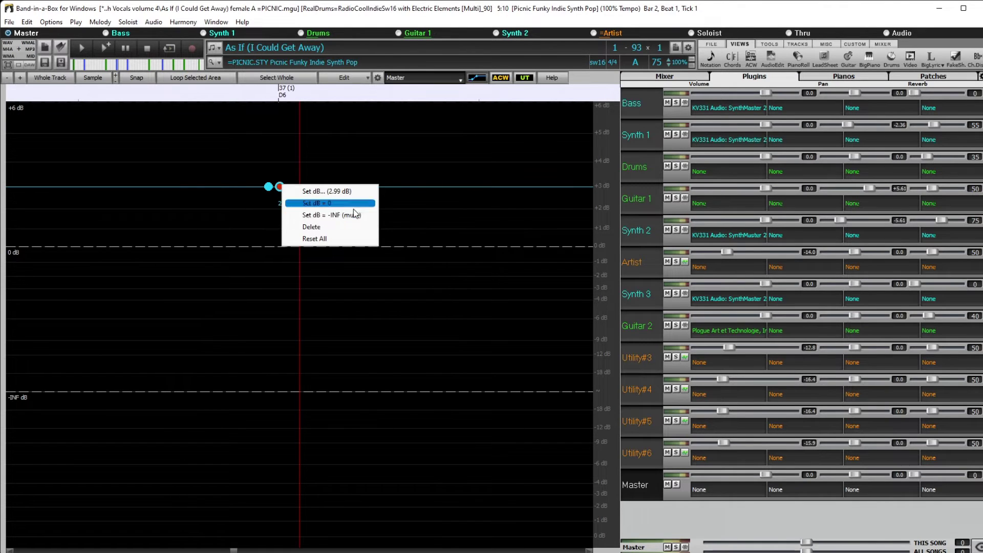
{"action": "left_click", "coordinate": [317, 203]}
Nudge the raised Master volume node near bar 37 and play the song to hear the boosted section
{"action": "scroll", "coordinate": [363, 207], "scroll_direction": "down", "scroll_amount": 2}
{"action": "scroll", "coordinate": [379, 228], "scroll_direction": "down", "scroll_amount": 2}
{"action": "left_click_drag", "start_coordinate": [299, 187], "coordinate": [298, 187]}
{"action": "left_click", "coordinate": [116, 208]}
{"action": "key", "text": "space"}
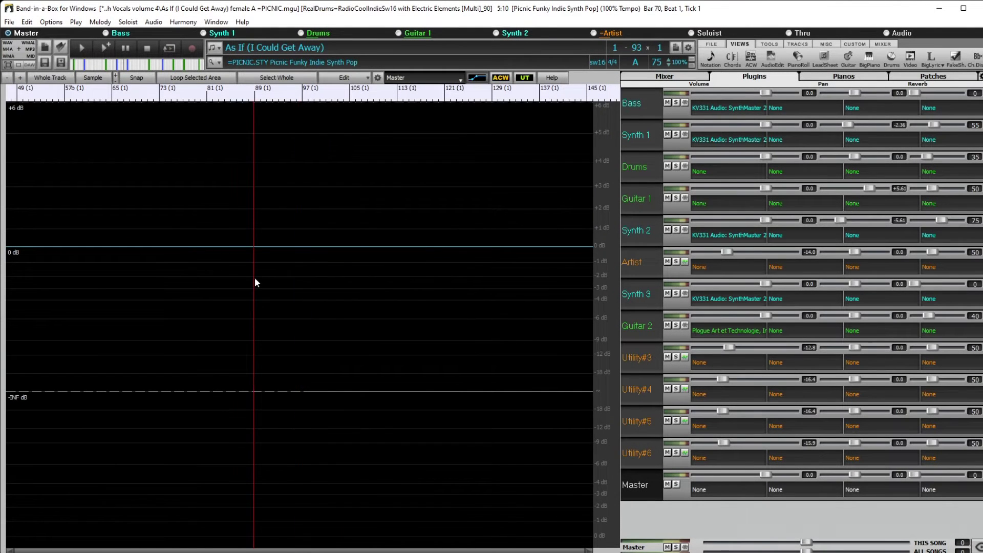
Create a Master volume fade-out from 0 dB at about bar 89 down to -INF just before the ending at bar 94
{"action": "scroll", "coordinate": [254, 278], "scroll_direction": "up", "scroll_amount": 3}
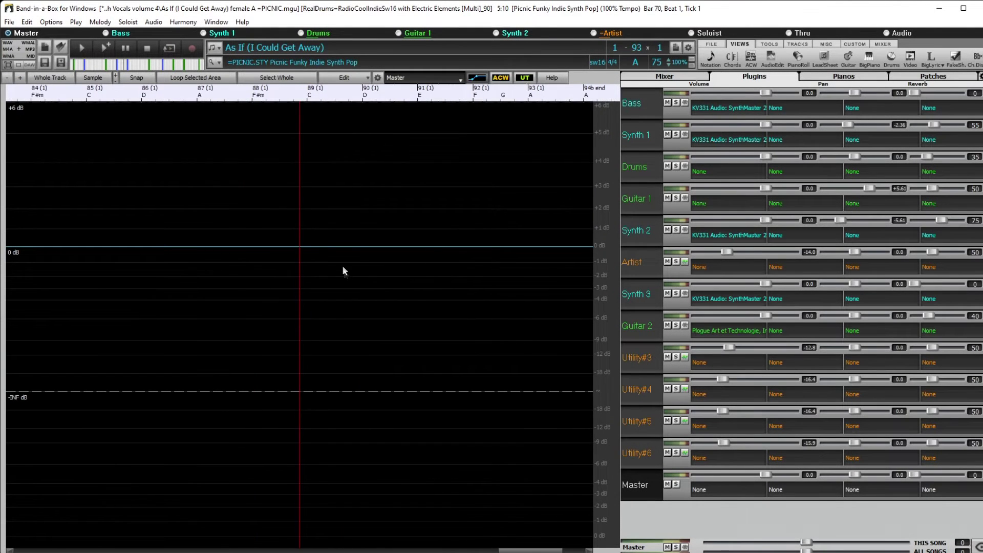
{"action": "left_click", "coordinate": [306, 247]}
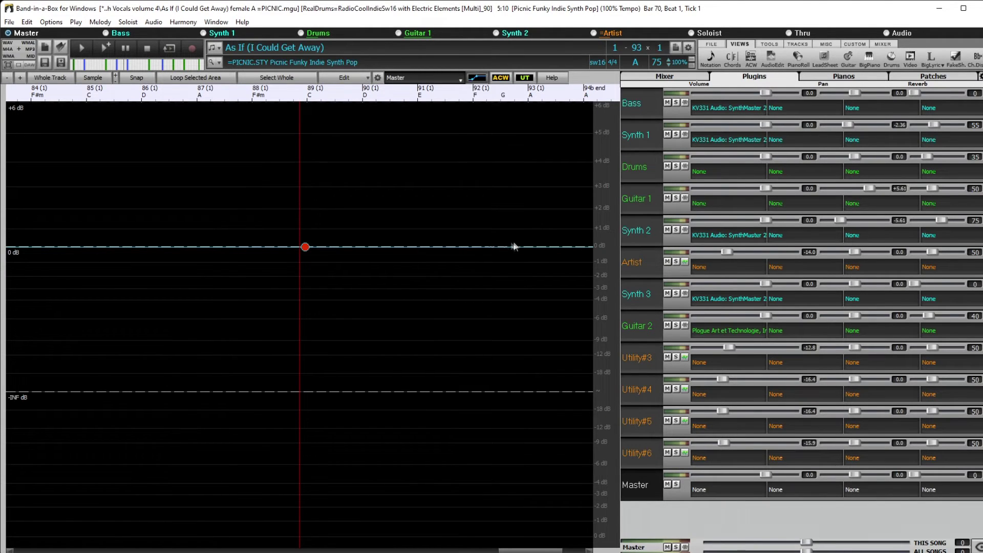
{"action": "left_click_drag", "start_coordinate": [560, 247], "coordinate": [582, 432]}
Play the song from bar 88 to hear the Master fade-out
{"action": "left_click", "coordinate": [294, 263]}
{"action": "left_click", "coordinate": [260, 194]}
{"action": "key", "text": "space"}
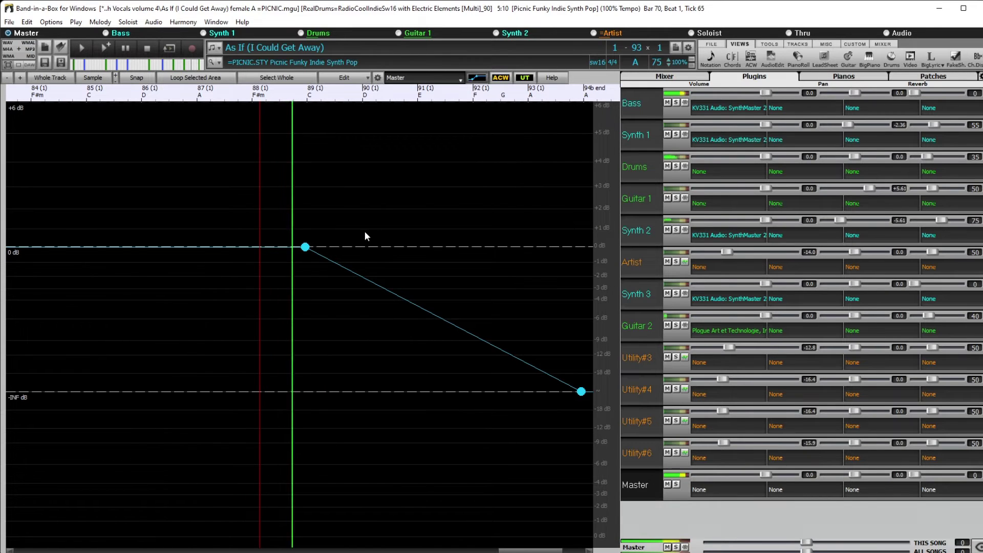
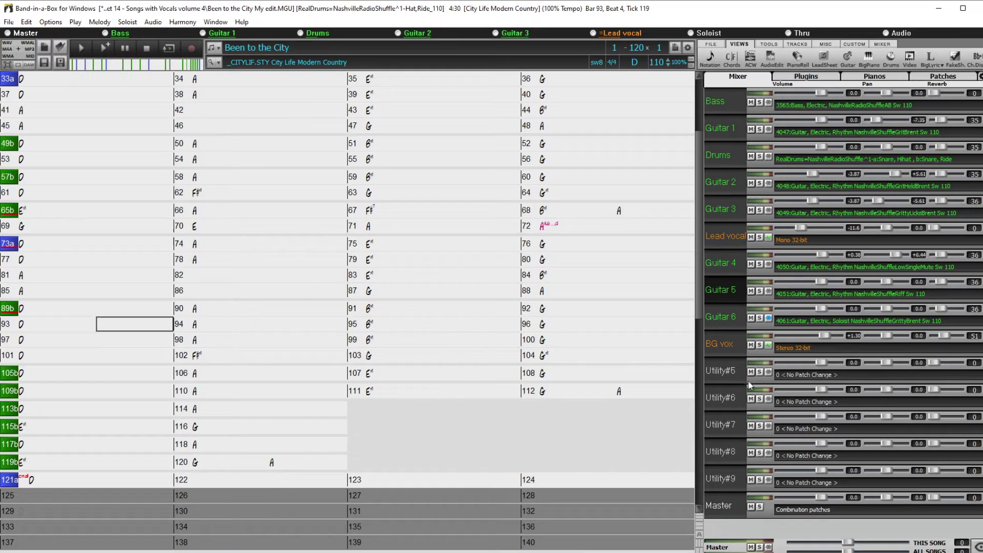
Select bar 89 in Been to the City and open the RealTracks picker for the Utility#5 track
{"action": "left_click", "coordinate": [47, 307]}
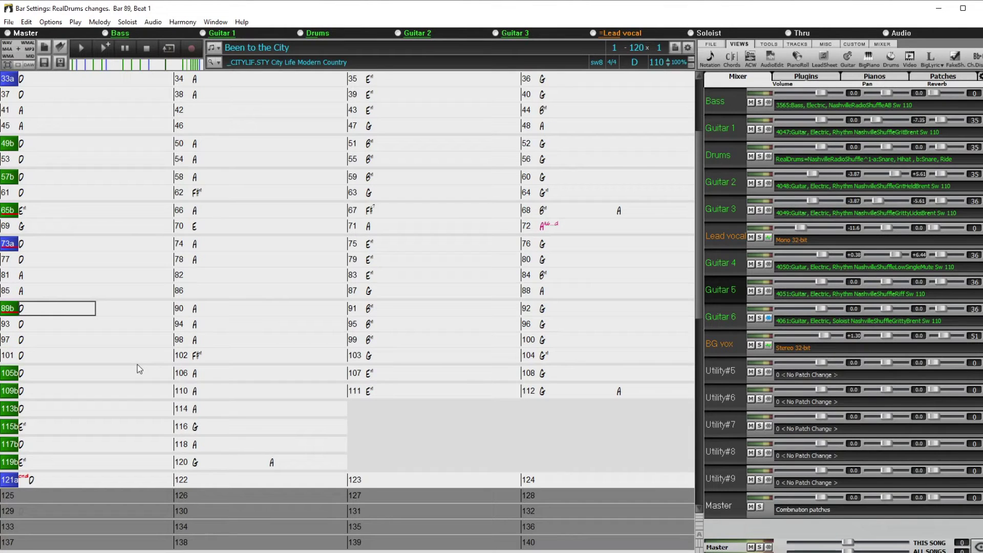
{"action": "right_click", "coordinate": [816, 373]}
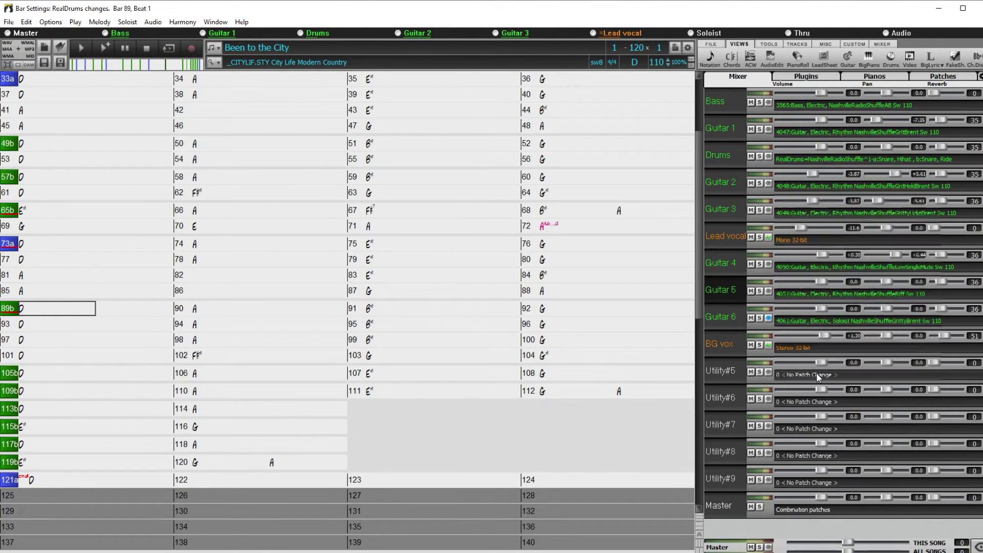
{"action": "mouse_move", "coordinate": [826, 229]}
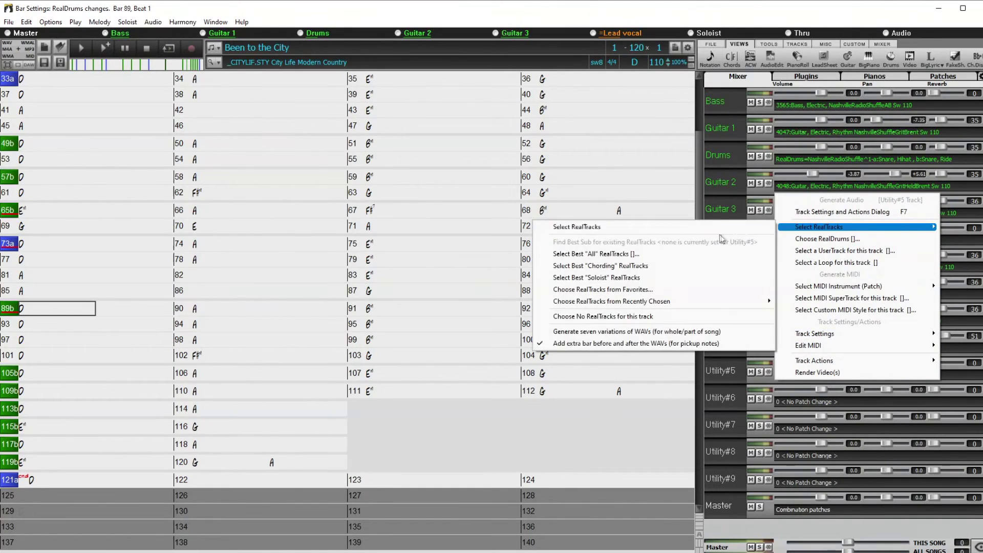
{"action": "left_click", "coordinate": [717, 226]}
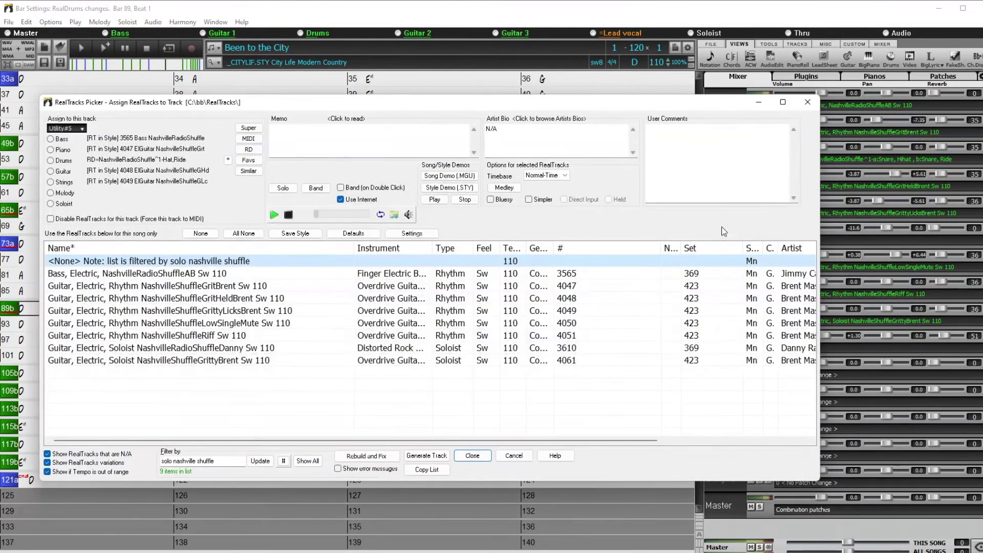
Replace the RealTracks list filter with "shuffle vocal" and apply it
{"action": "left_click_drag", "start_coordinate": [195, 462], "coordinate": [101, 468]}
{"action": "key", "text": "Delete"}
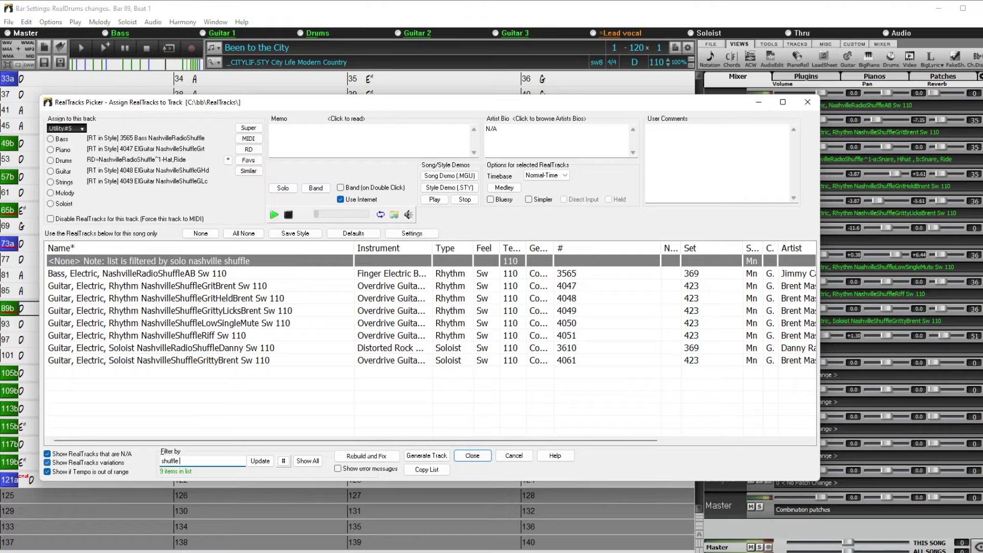
{"action": "type", "text": "shuff"}
{"action": "key", "text": "BackSpace"}
{"action": "key", "text": "BackSpace"}
{"action": "key", "text": "Return"}
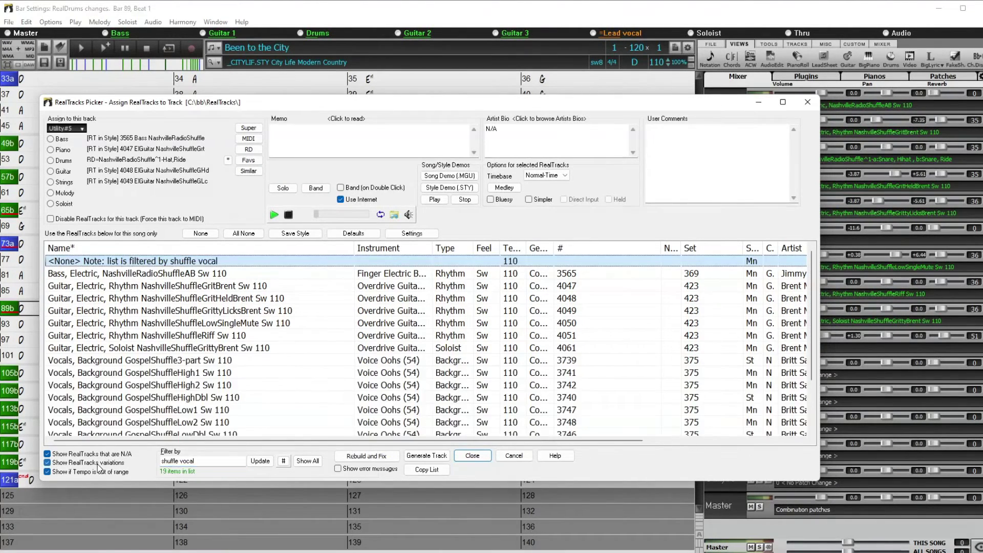
Assign Vocals, Background GospelShuffle3-part Sw 110 with the VocalSopDbl, VocalAltoHiDbl and VocalAltoLoDbl stems, and generate the tracks
{"action": "left_click", "coordinate": [197, 362]}
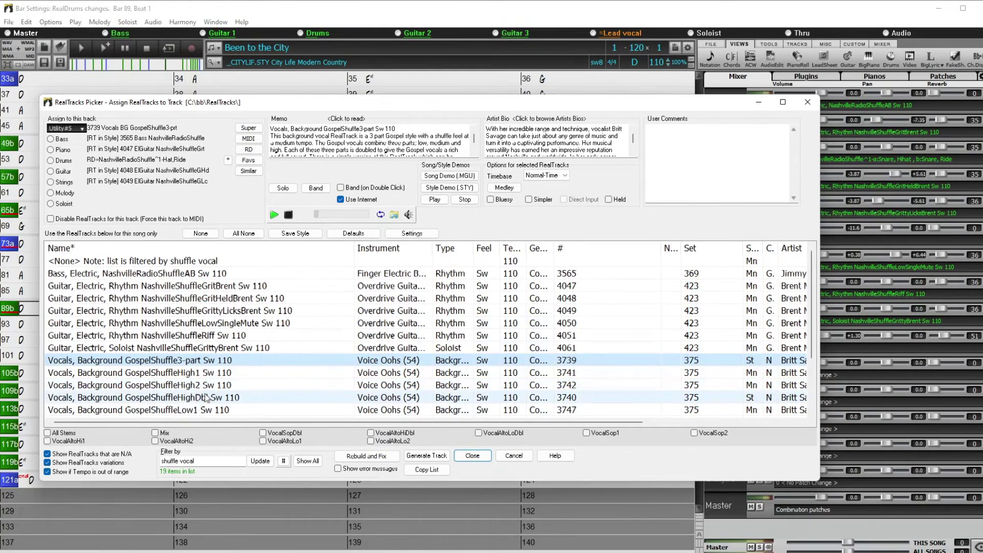
{"action": "scroll", "coordinate": [207, 398], "scroll_direction": "down", "scroll_amount": 2}
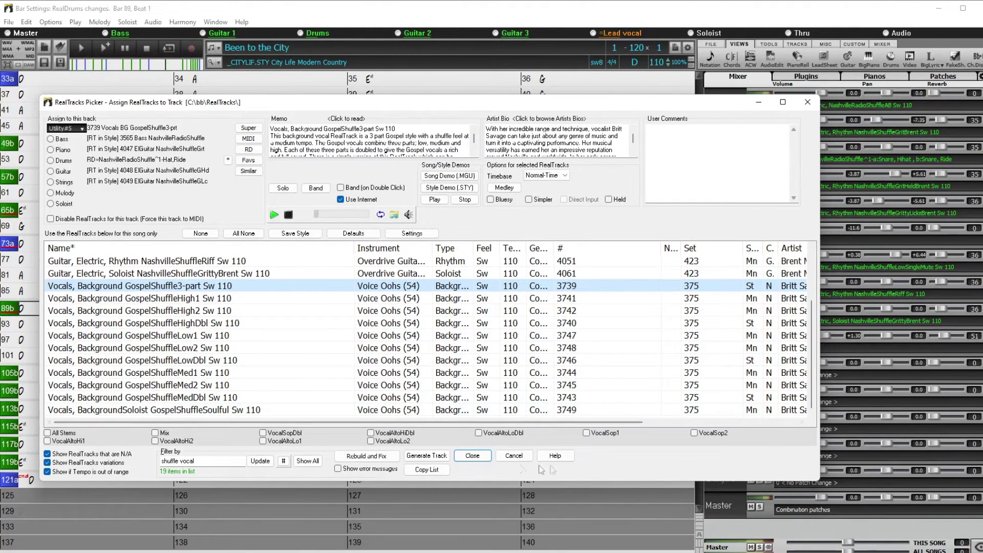
{"action": "left_click", "coordinate": [263, 433]}
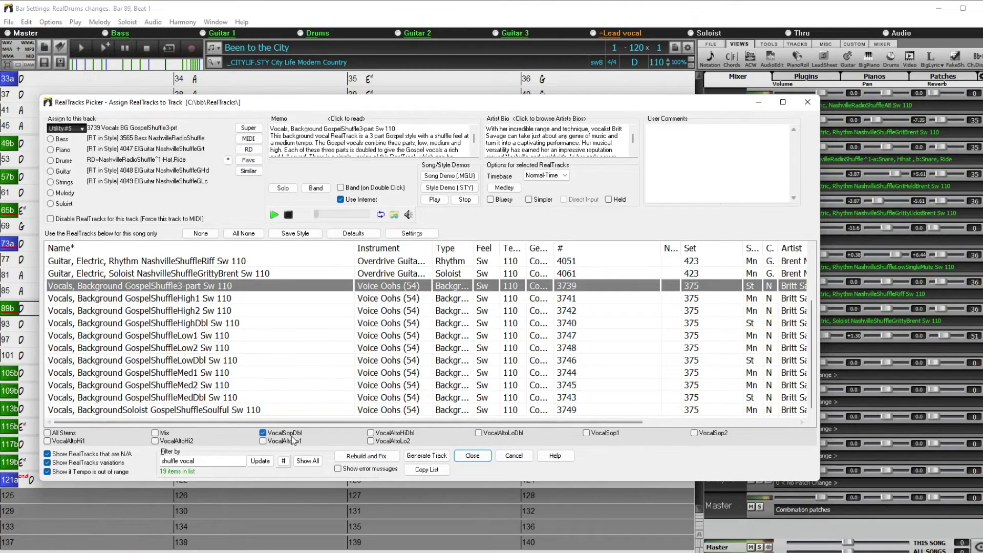
{"action": "left_click", "coordinate": [370, 433]}
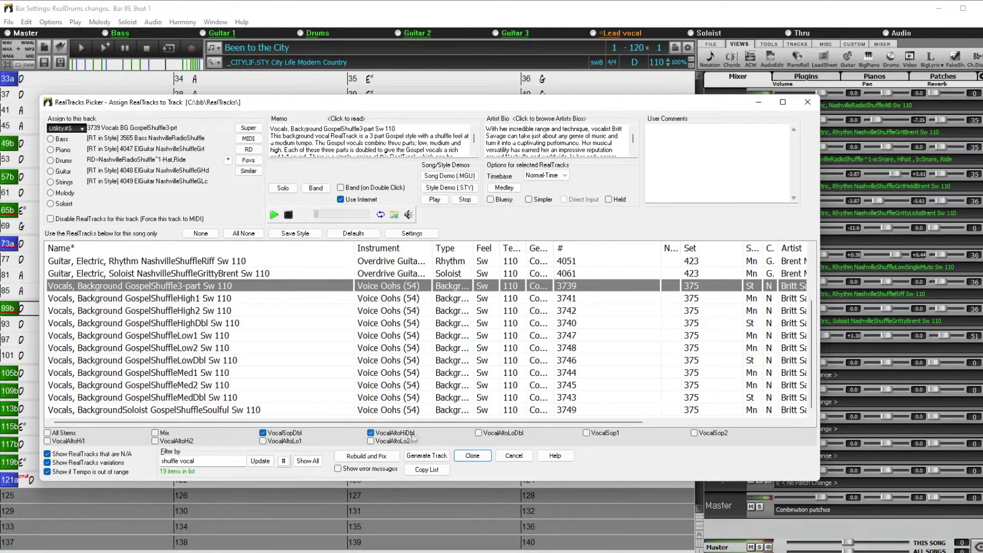
{"action": "left_click", "coordinate": [479, 434]}
{"action": "left_click_drag", "start_coordinate": [583, 109], "coordinate": [438, 33]}
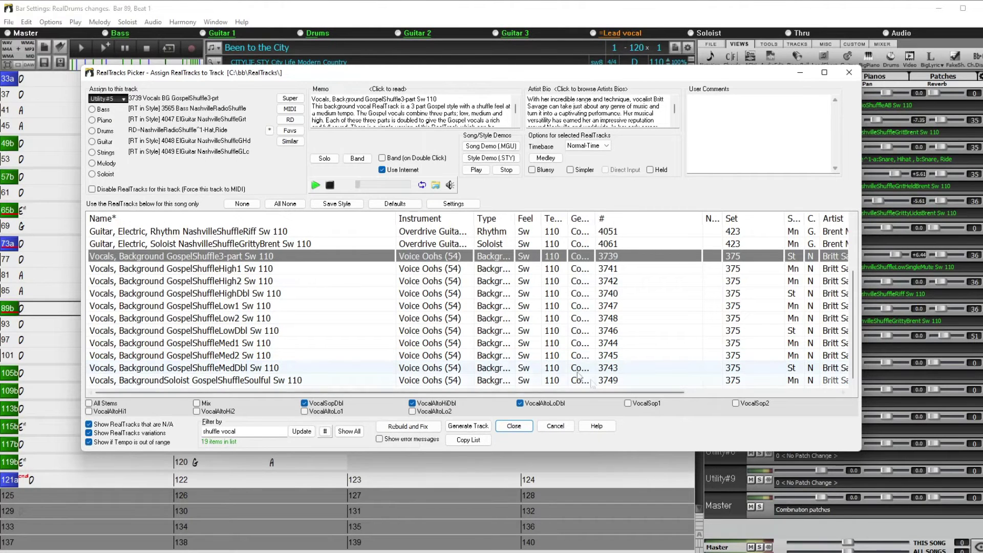
{"action": "left_click", "coordinate": [473, 427]}
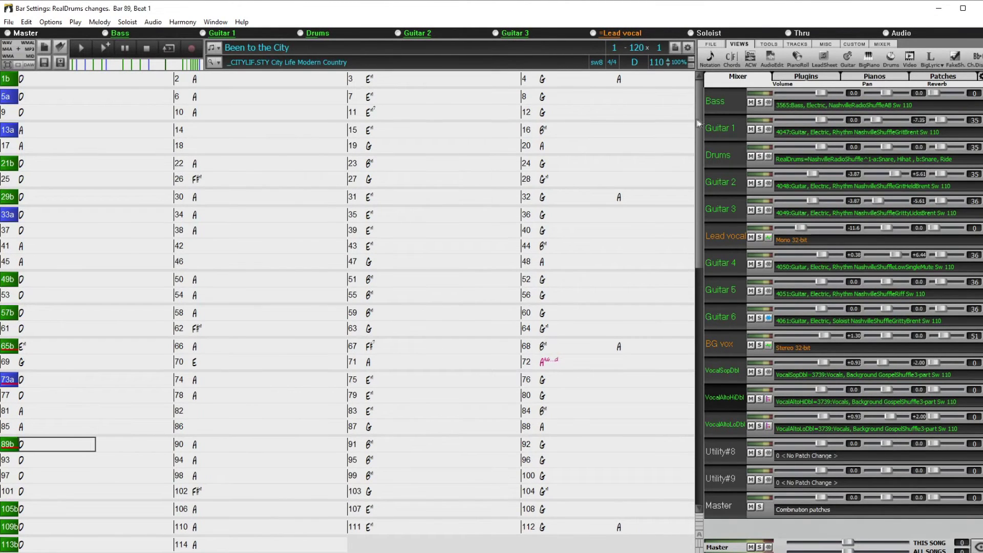
In the audio editor, add volume automation nodes to VocalAltoLoDbl that rise from -INF to 0 dB just after the start of bar 87
{"action": "left_click", "coordinate": [778, 60]}
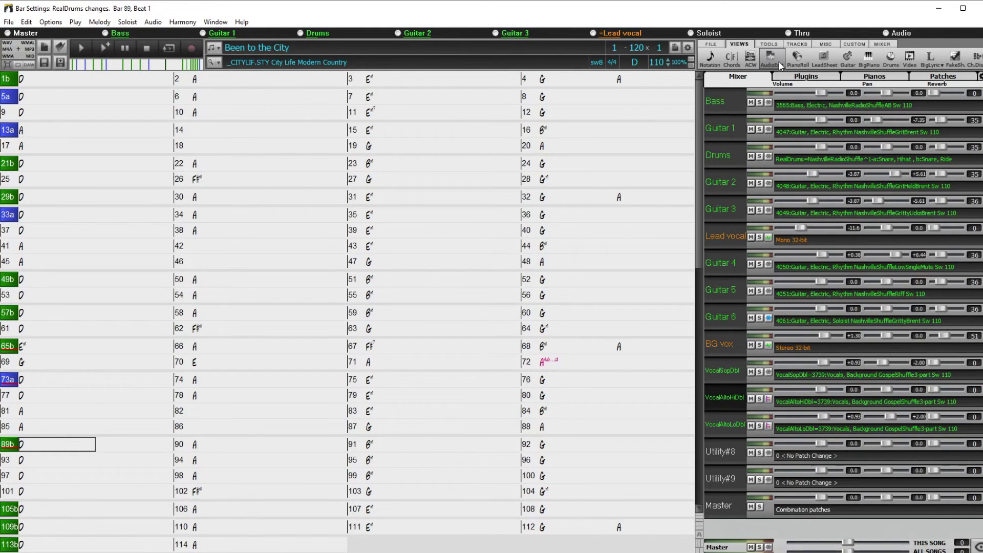
{"action": "left_click", "coordinate": [734, 424]}
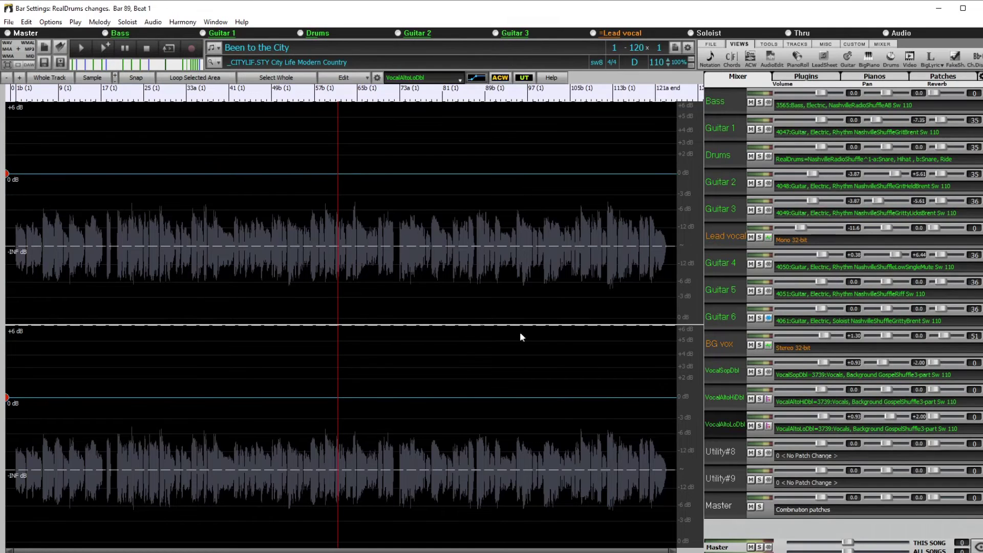
{"action": "scroll", "coordinate": [525, 310], "scroll_direction": "up", "scroll_amount": 2}
{"action": "scroll", "coordinate": [525, 311], "scroll_direction": "up", "scroll_amount": 3}
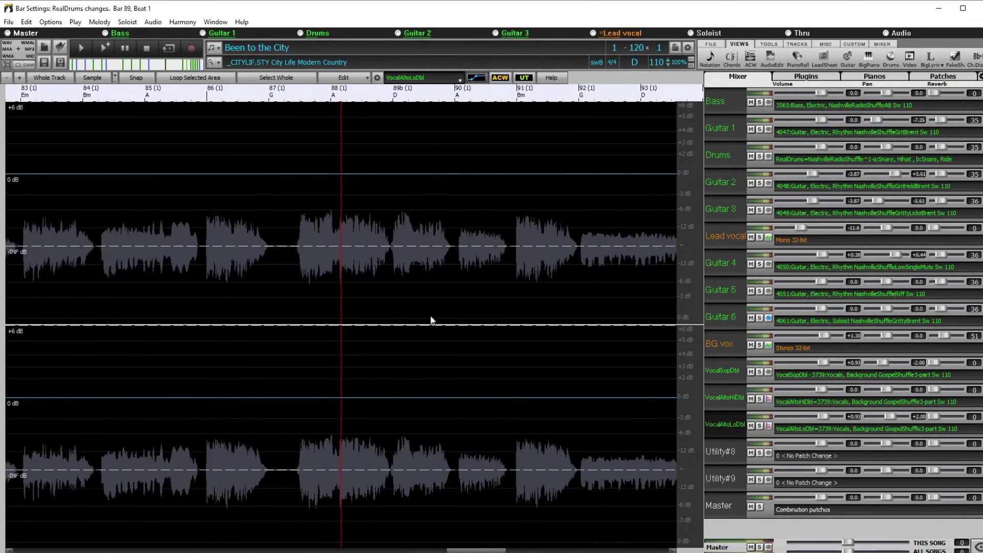
{"action": "left_click", "coordinate": [290, 246]}
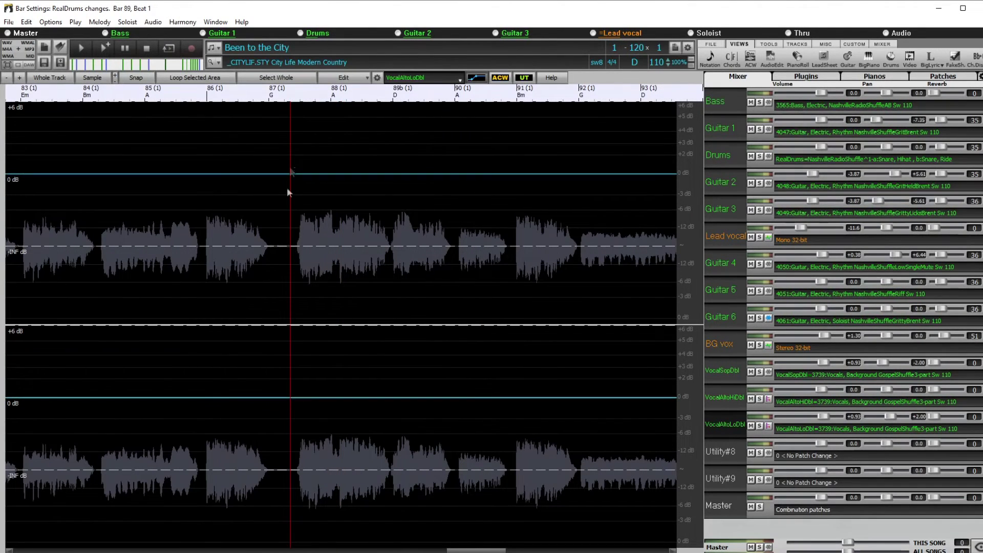
{"action": "left_click", "coordinate": [291, 173]}
{"action": "left_click_drag", "start_coordinate": [283, 173], "coordinate": [283, 246]}
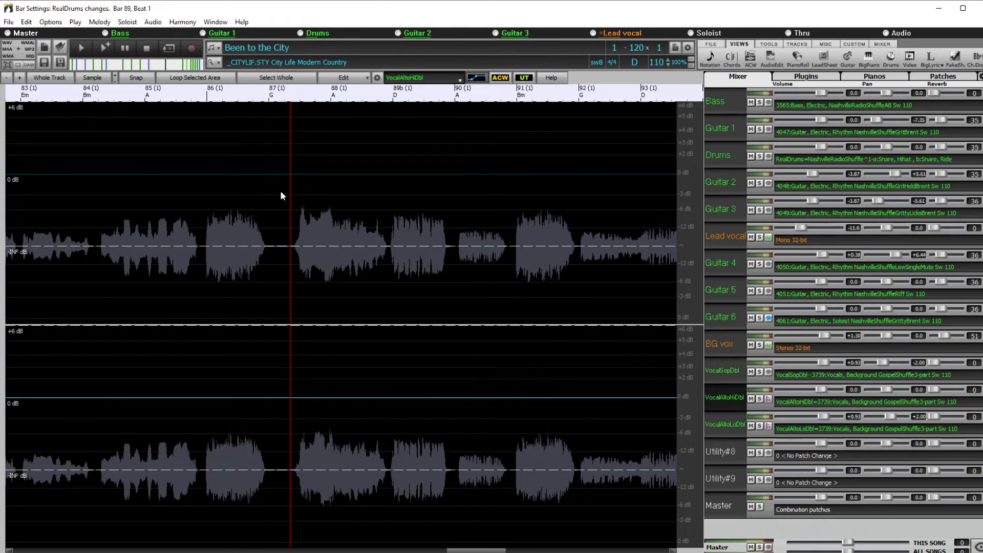
Add volume nodes rising from -INF to 0 dB just after the start of bar 87 on VocalAltoHiDbl, and compare the three vocal tracks
{"action": "left_click", "coordinate": [291, 175]}
{"action": "left_click_drag", "start_coordinate": [283, 176], "coordinate": [284, 230]}
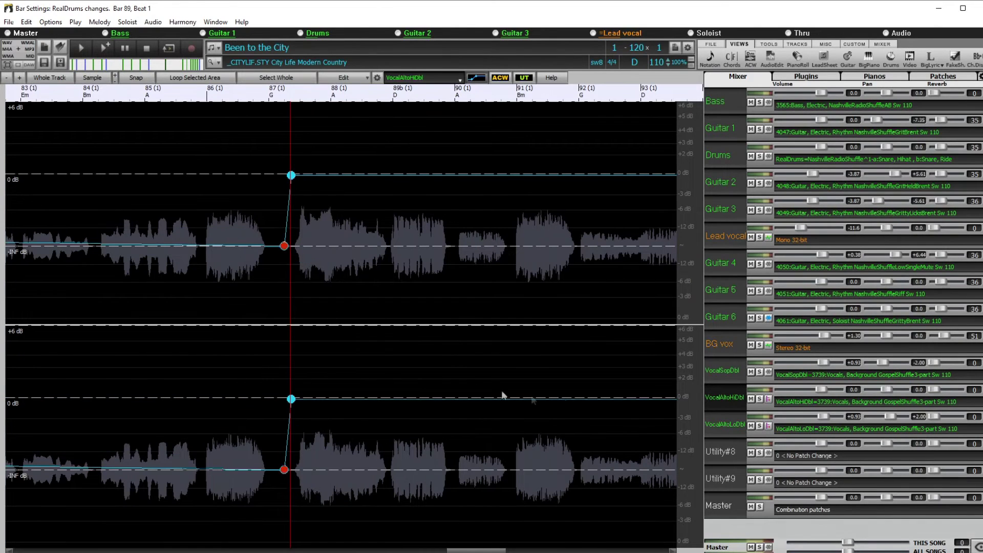
{"action": "left_click", "coordinate": [732, 381]}
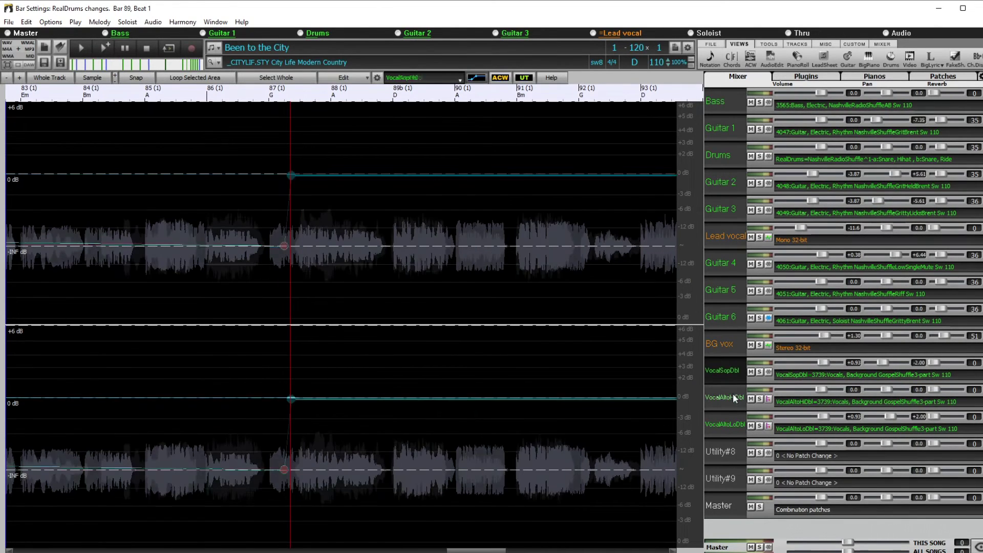
{"action": "left_click", "coordinate": [733, 425]}
{"action": "left_click", "coordinate": [732, 400]}
{"action": "left_click", "coordinate": [728, 371]}
{"action": "left_click", "coordinate": [731, 385]}
{"action": "left_click", "coordinate": [734, 426]}
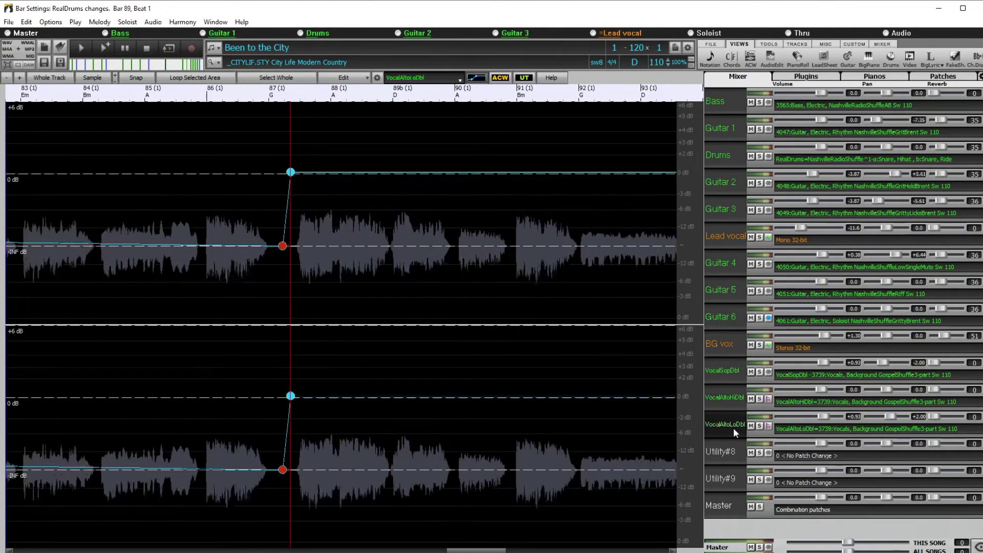
Add volume automation nodes to VocalSopDbl that rise from -INF to 0 dB just before bar 89
{"action": "left_click", "coordinate": [725, 373]}
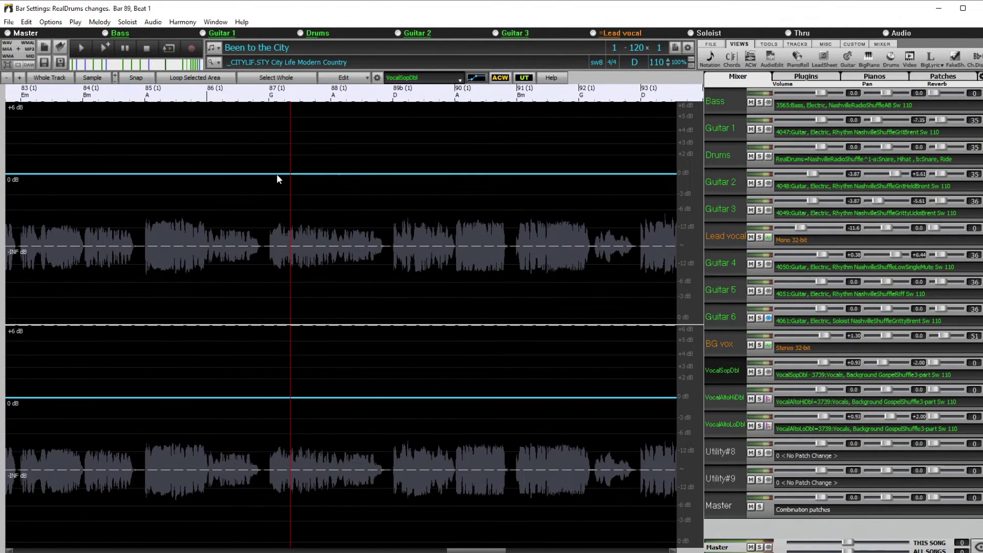
{"action": "left_click", "coordinate": [391, 173]}
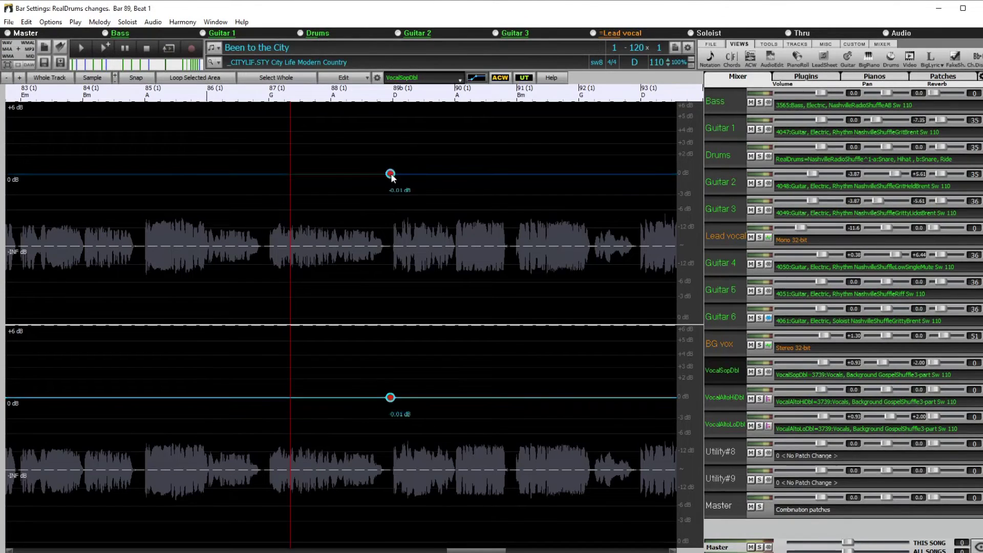
{"action": "left_click_drag", "start_coordinate": [384, 174], "coordinate": [388, 245]}
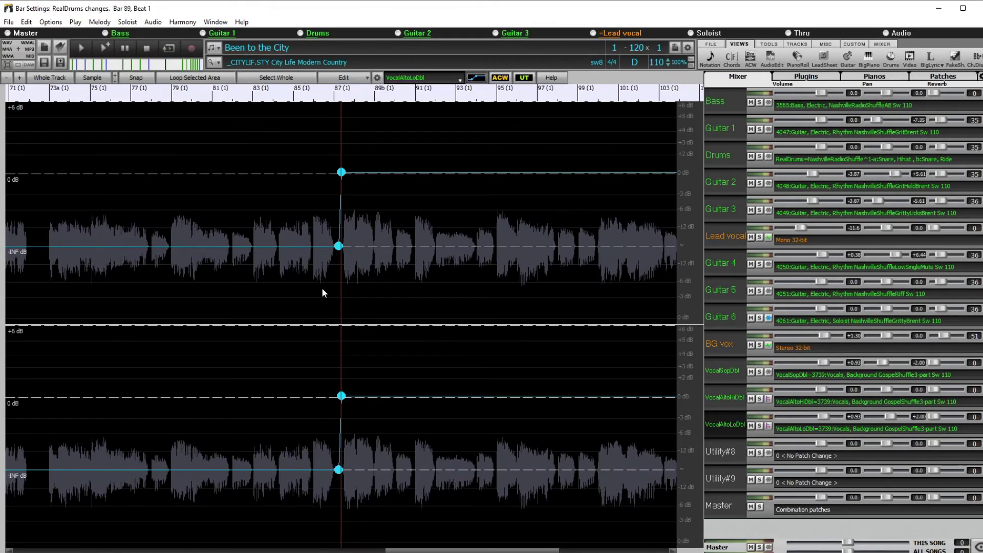
Play the song from about bar 86 to hear the background vocals come in
{"action": "left_click", "coordinate": [315, 288]}
{"action": "key", "text": "space"}
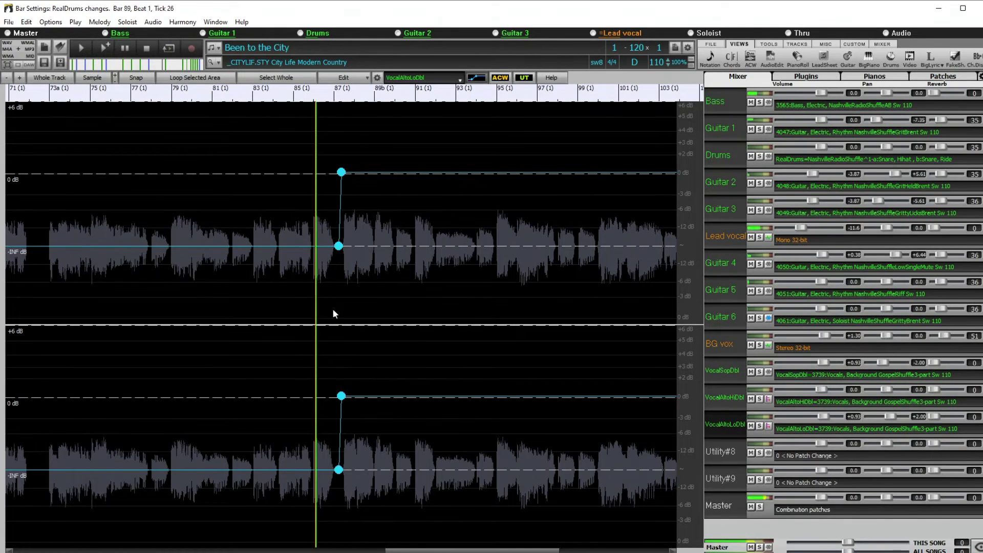
{"action": "scroll", "coordinate": [344, 284], "scroll_direction": "up", "scroll_amount": 2}
{"action": "scroll", "coordinate": [343, 284], "scroll_direction": "up", "scroll_amount": 1}
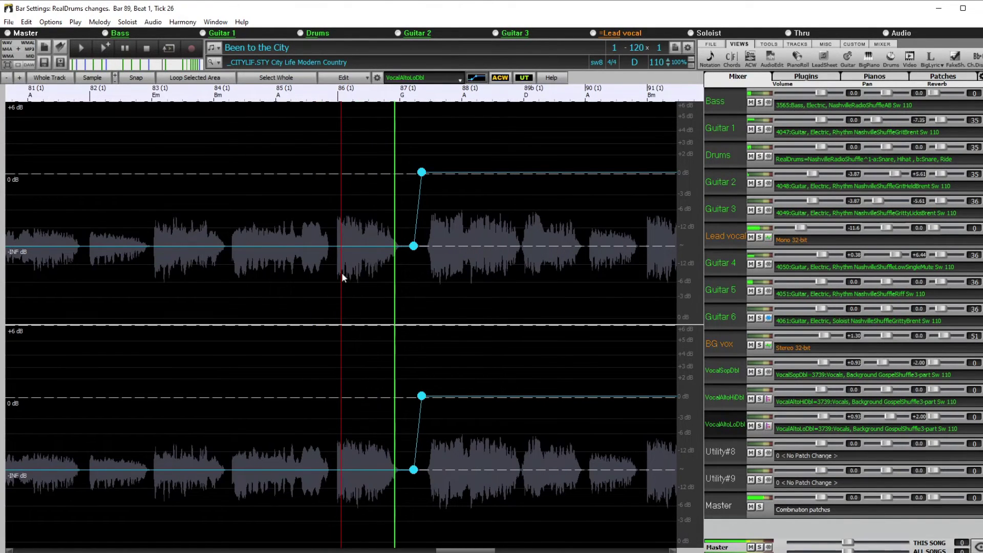
Return to the chord sheet and lower VocalSopDbl and VocalAltoLoDbl to about -5.65 dB and VocalAltoHiDbl to about -7.04 dB
{"action": "left_click", "coordinate": [738, 59]}
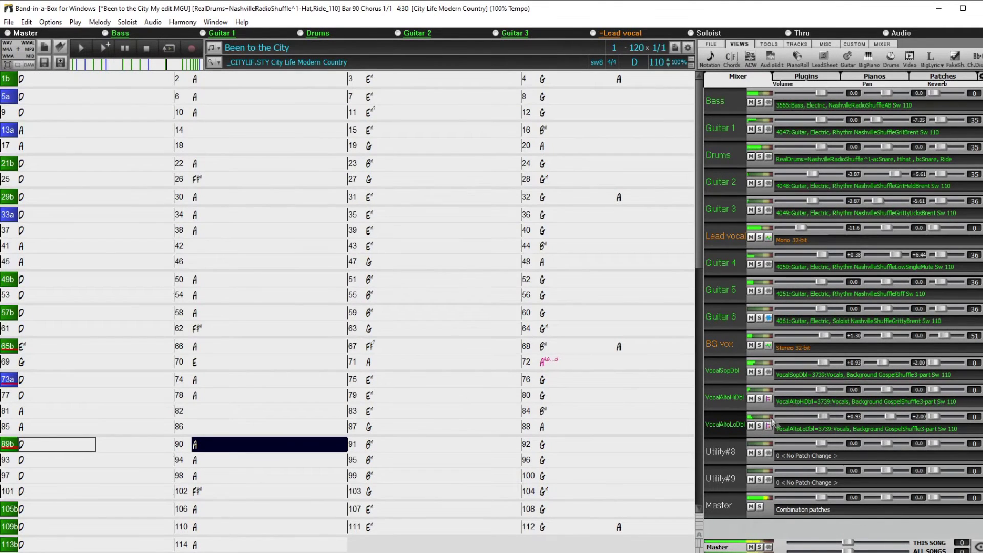
{"action": "left_click_drag", "start_coordinate": [821, 393], "coordinate": [809, 417]}
{"action": "left_click_drag", "start_coordinate": [806, 364], "coordinate": [806, 392]}
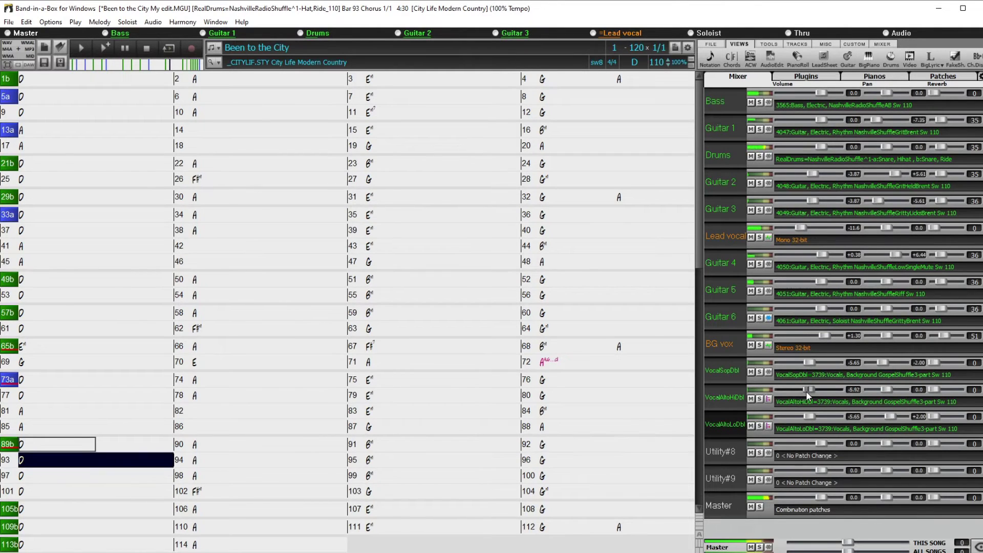
Solo the three vocal stems, set their reverb to 31 for VocalSopDbl, 45 for VocalAltoHiDbl and 54 for VocalAltoLoDbl, and clear the solos
{"action": "left_click", "coordinate": [759, 426]}
{"action": "left_click", "coordinate": [760, 400]}
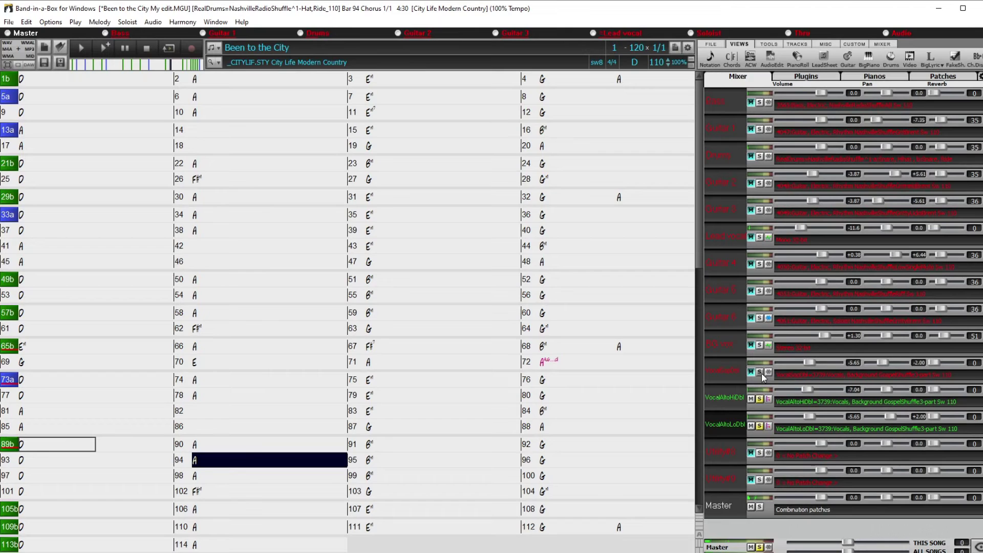
{"action": "left_click", "coordinate": [760, 373]}
{"action": "scroll", "coordinate": [975, 363], "scroll_direction": "up", "scroll_amount": 5}
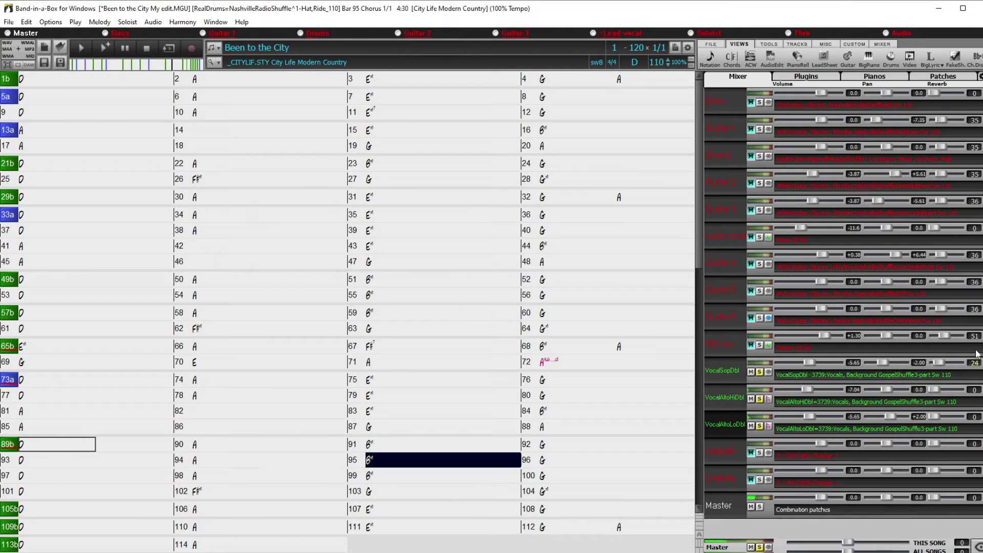
{"action": "scroll", "coordinate": [975, 390], "scroll_direction": "up", "scroll_amount": 7}
{"action": "scroll", "coordinate": [977, 417], "scroll_direction": "up", "scroll_amount": 8}
{"action": "left_click", "coordinate": [760, 400]}
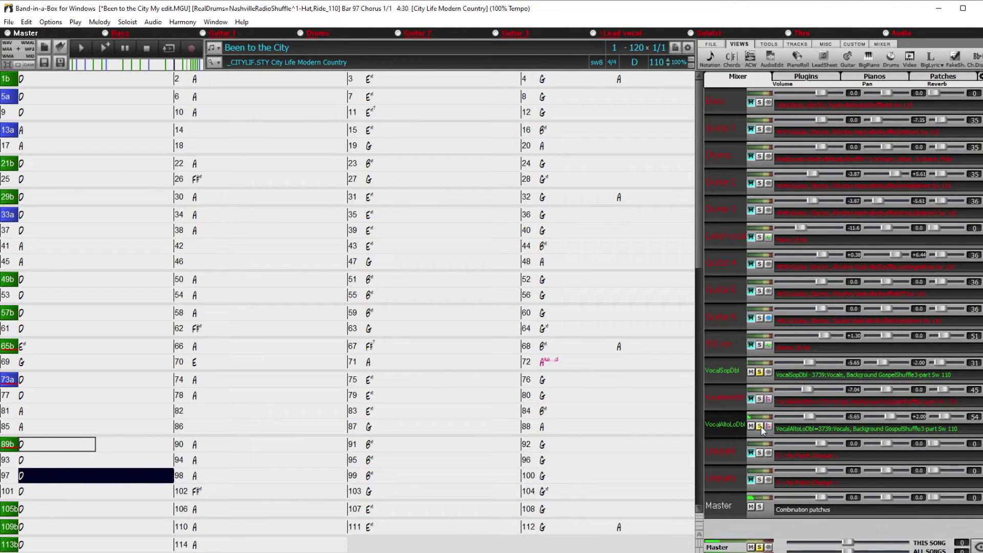
{"action": "left_click", "coordinate": [760, 399]}
{"action": "left_click", "coordinate": [761, 399]}
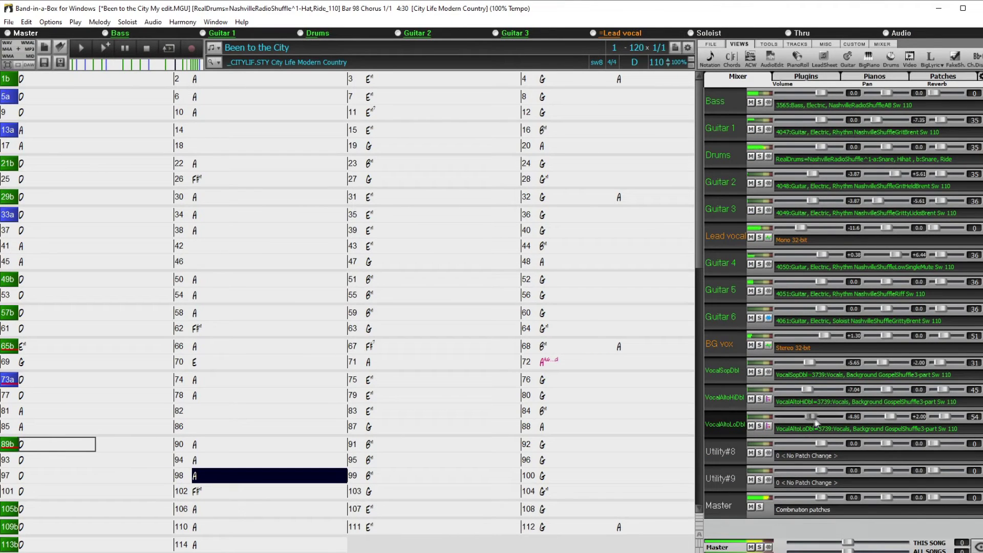
Raise VocalSopDbl to about -2.93 dB, VocalAltoHiDbl to -1.40 dB and VocalAltoLoDbl to -2.71 dB, and lower the BG vox volume
{"action": "scroll", "coordinate": [816, 422], "scroll_direction": "up", "scroll_amount": 5}
{"action": "scroll", "coordinate": [816, 389], "scroll_direction": "up", "scroll_amount": 4}
{"action": "scroll", "coordinate": [816, 380], "scroll_direction": "up", "scroll_amount": 3}
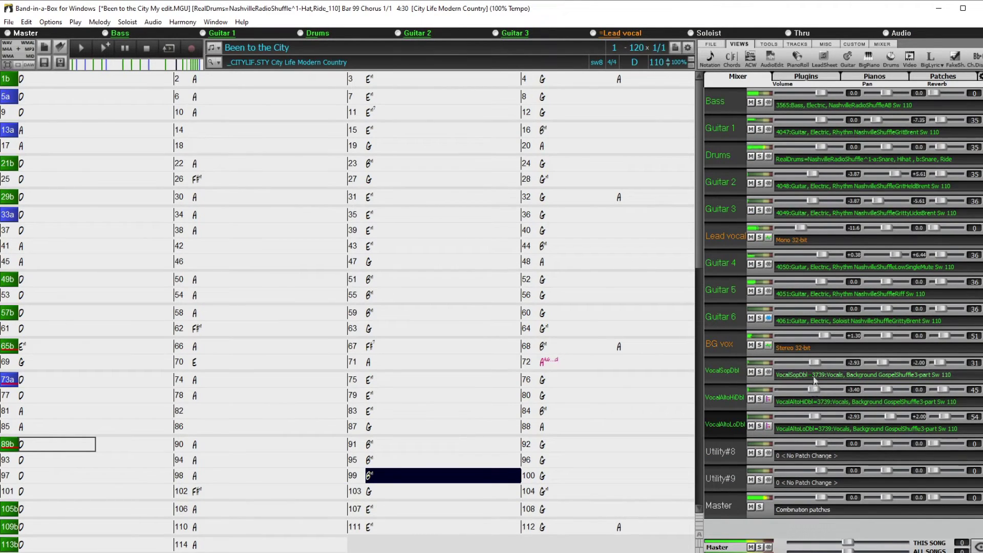
{"action": "scroll", "coordinate": [818, 392], "scroll_direction": "up", "scroll_amount": 3}
{"action": "scroll", "coordinate": [816, 418], "scroll_direction": "up", "scroll_amount": 1}
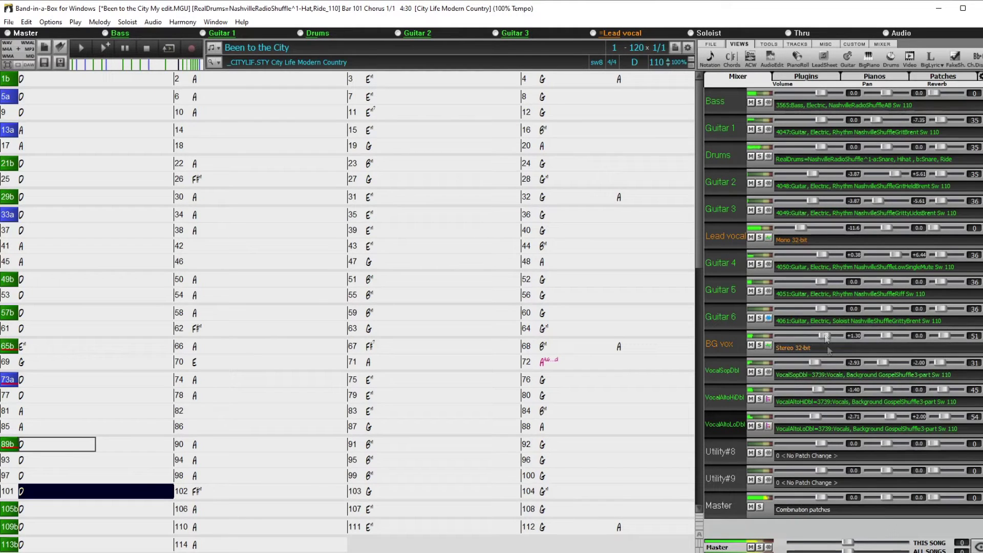
{"action": "scroll", "coordinate": [814, 390], "scroll_direction": "down", "scroll_amount": 3}
{"action": "scroll", "coordinate": [810, 364], "scroll_direction": "down", "scroll_amount": 4}
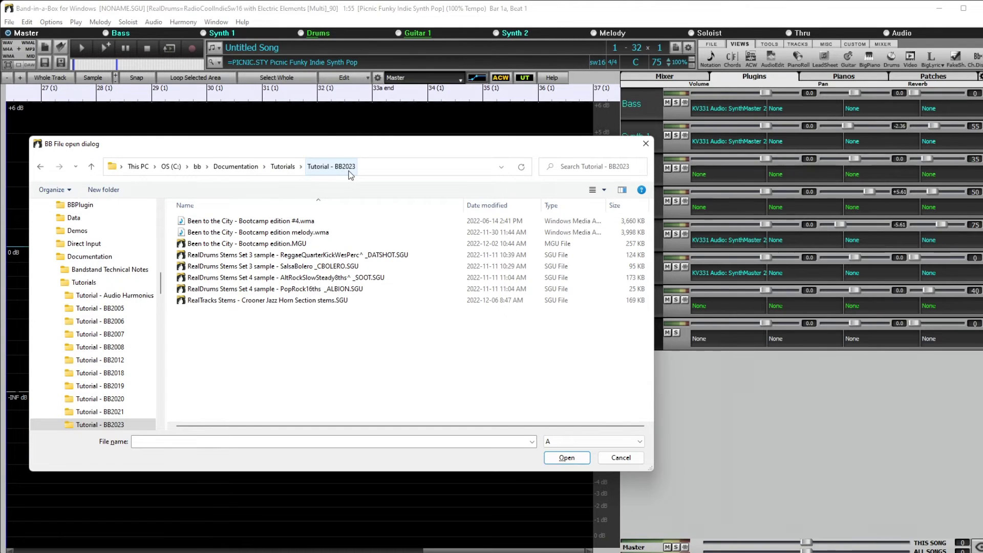
Open "RealTracks Stems - Crooner Jazz Horn Section stems.SGU" from the Tutorial - BB2023 folder, play its opening bars and stop playback
{"action": "left_click", "coordinate": [220, 303]}
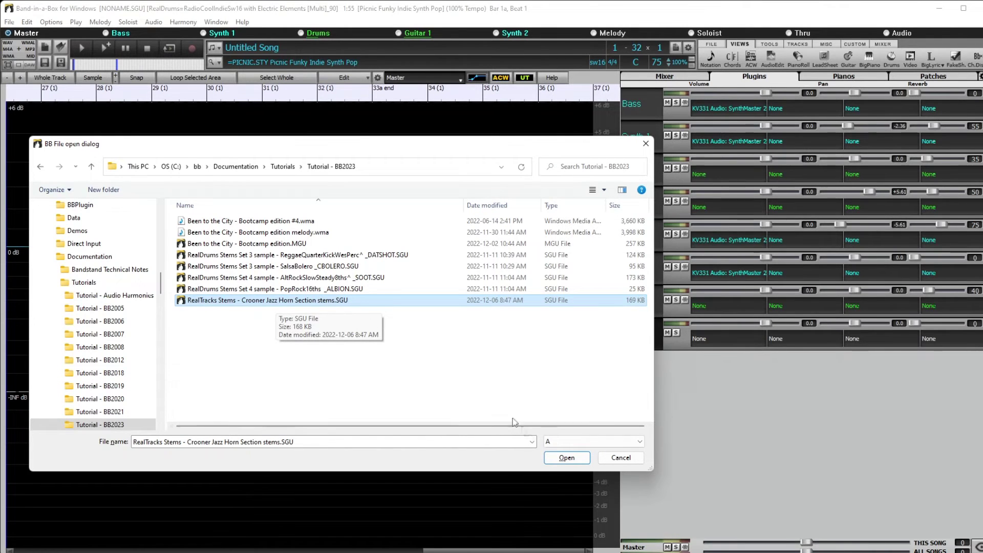
{"action": "left_click", "coordinate": [572, 457]}
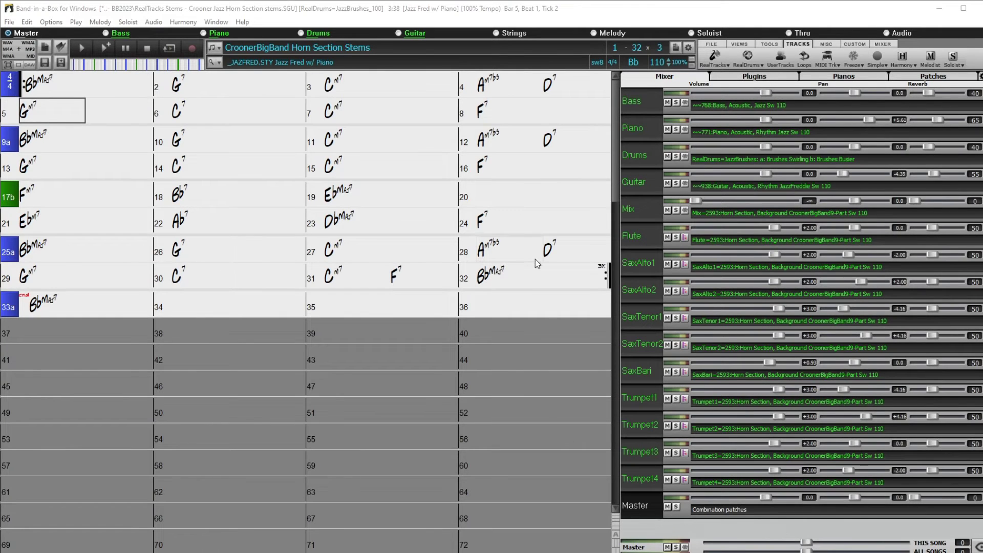
{"action": "left_click", "coordinate": [104, 48]}
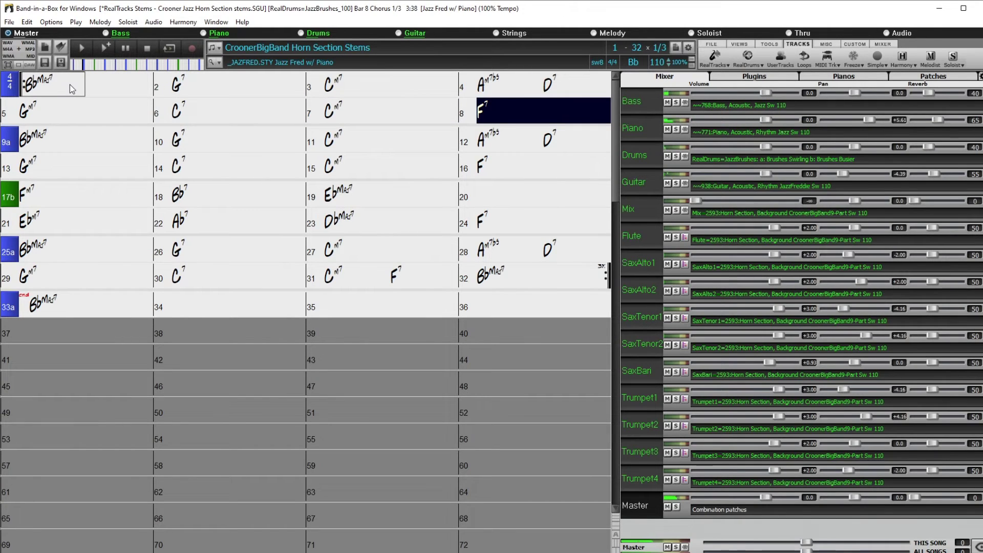
{"action": "left_click", "coordinate": [149, 48]}
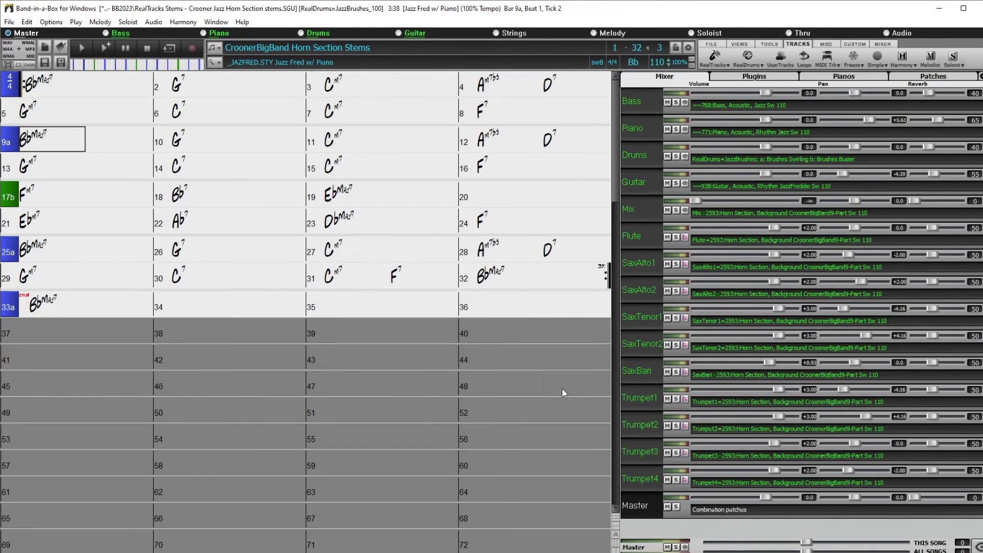
Loop playback of a section around bars 6 to 8 and solo the Trumpet4 stem
{"action": "left_click", "coordinate": [201, 110]}
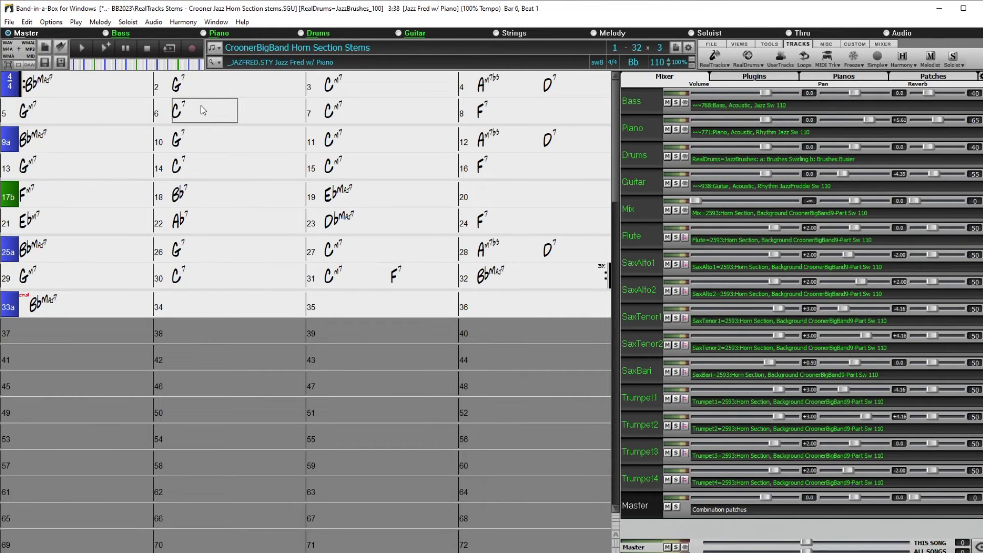
{"action": "left_click_drag", "start_coordinate": [197, 111], "coordinate": [94, 150]}
{"action": "left_click", "coordinate": [208, 107]}
{"action": "type", "text": "c"}
{"action": "left_click", "coordinate": [220, 106]}
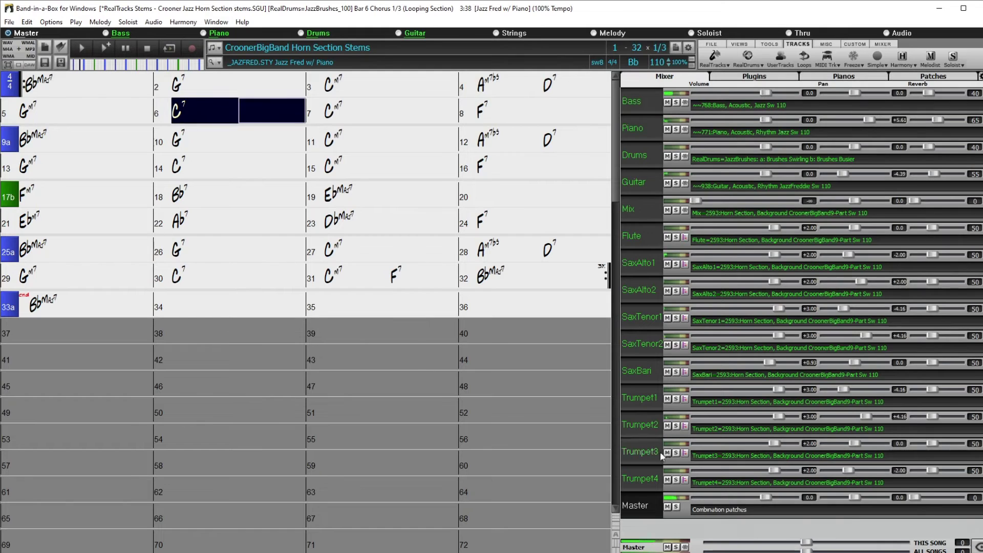
{"action": "left_click", "coordinate": [676, 480]}
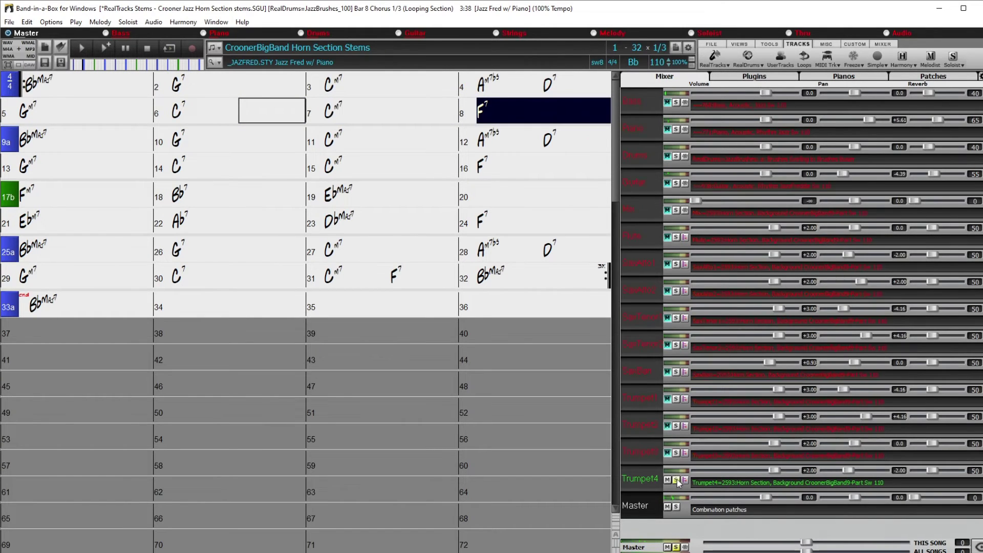
Add the Trumpet3, Trumpet2, Trumpet1 and SaxBari stems to the soloed tracks during looped playback
{"action": "left_click", "coordinate": [676, 453]}
{"action": "left_click", "coordinate": [677, 425]}
{"action": "left_click", "coordinate": [676, 399]}
{"action": "left_click", "coordinate": [677, 372]}
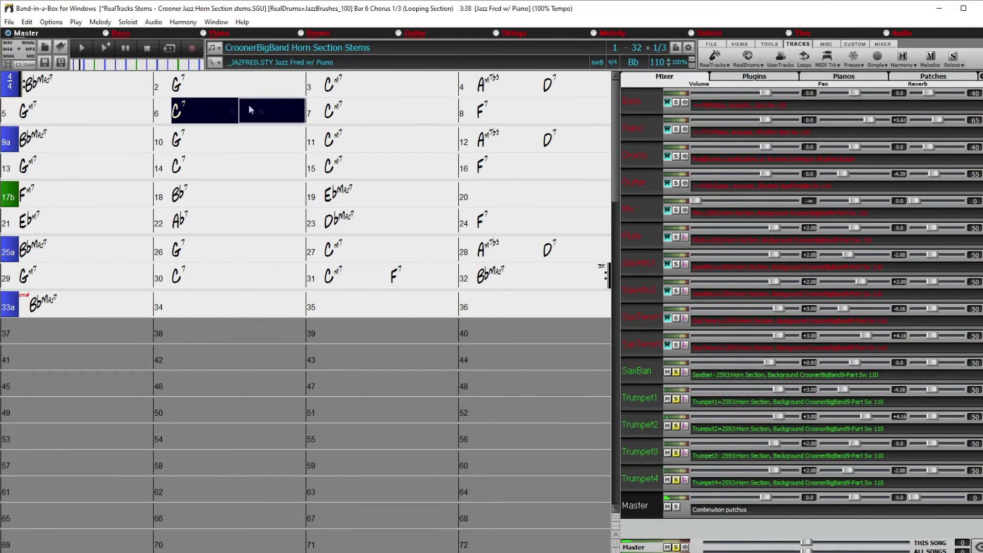
Solo only the sax stems SaxAlto1, SaxAlto2, SaxTenor1, SaxTenor2 and SaxBari, removing the trumpet stems from the solo
{"action": "left_click", "coordinate": [676, 265]}
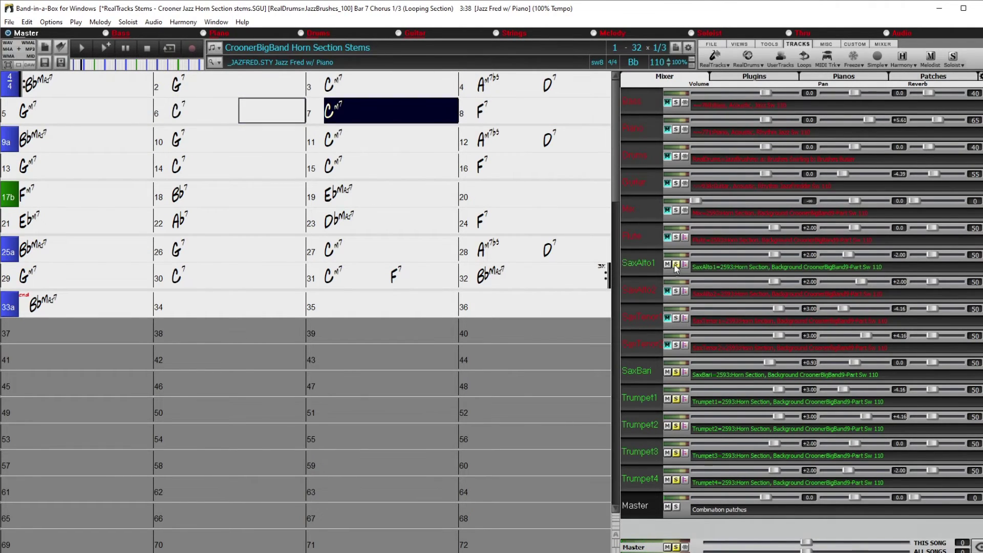
{"action": "left_click", "coordinate": [675, 291]}
{"action": "left_click", "coordinate": [677, 318]}
{"action": "left_click", "coordinate": [677, 344]}
{"action": "left_click", "coordinate": [677, 371]}
{"action": "left_click", "coordinate": [677, 399]}
{"action": "left_click", "coordinate": [676, 426]}
{"action": "left_click", "coordinate": [676, 453]}
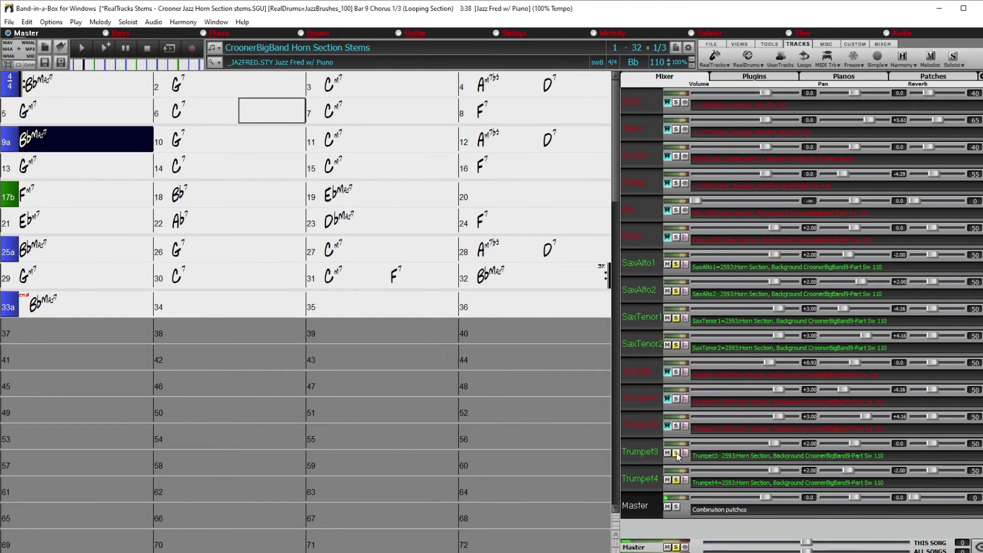
{"action": "left_click", "coordinate": [677, 479]}
{"action": "left_click", "coordinate": [677, 372]}
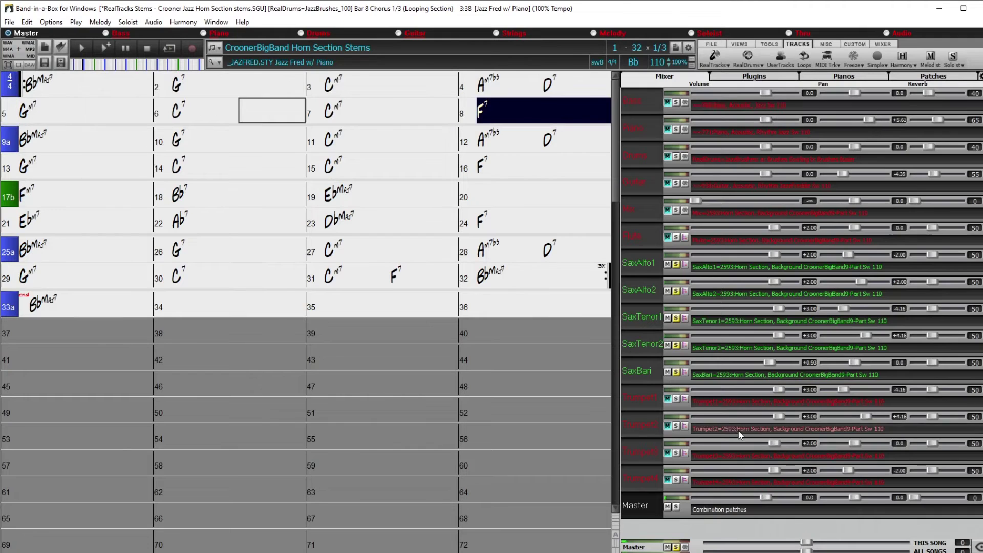
Solo the Trumpet1, Trumpet2, Trumpet3 and Trumpet4 stems together with the sax stems
{"action": "left_click", "coordinate": [677, 400]}
{"action": "left_click", "coordinate": [677, 427]}
{"action": "left_click", "coordinate": [677, 453]}
{"action": "left_click", "coordinate": [678, 482]}
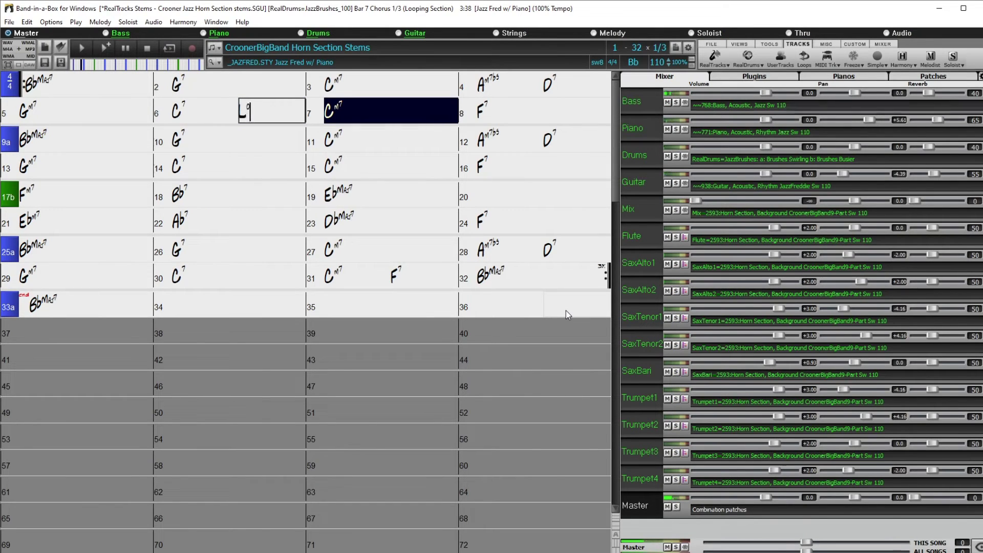
{"action": "key", "text": "ctrl+l"}
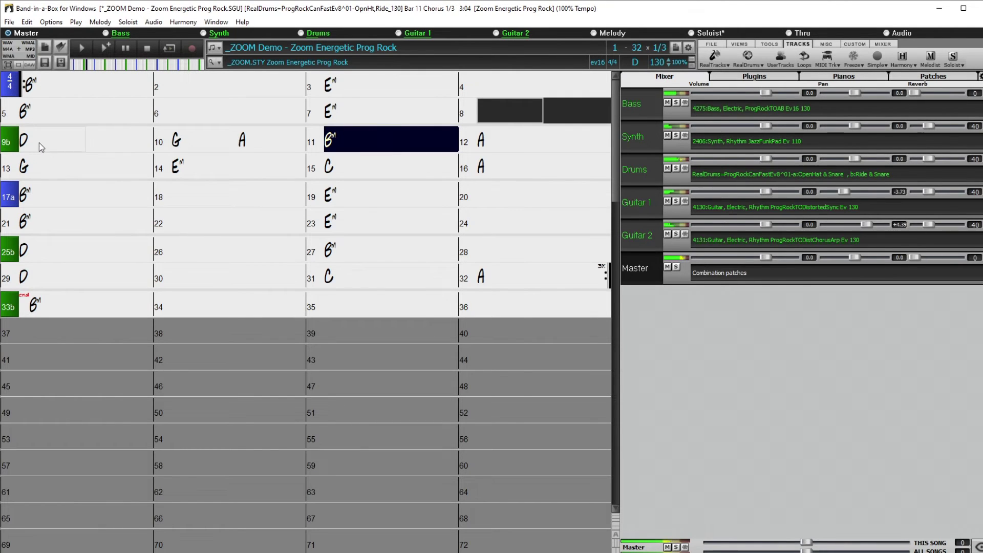
Highlight bar 9 and bar 16 of the Zoom Energetic Prog Rock song during playback and stop it
{"action": "left_click_drag", "start_coordinate": [126, 145], "coordinate": [52, 148]}
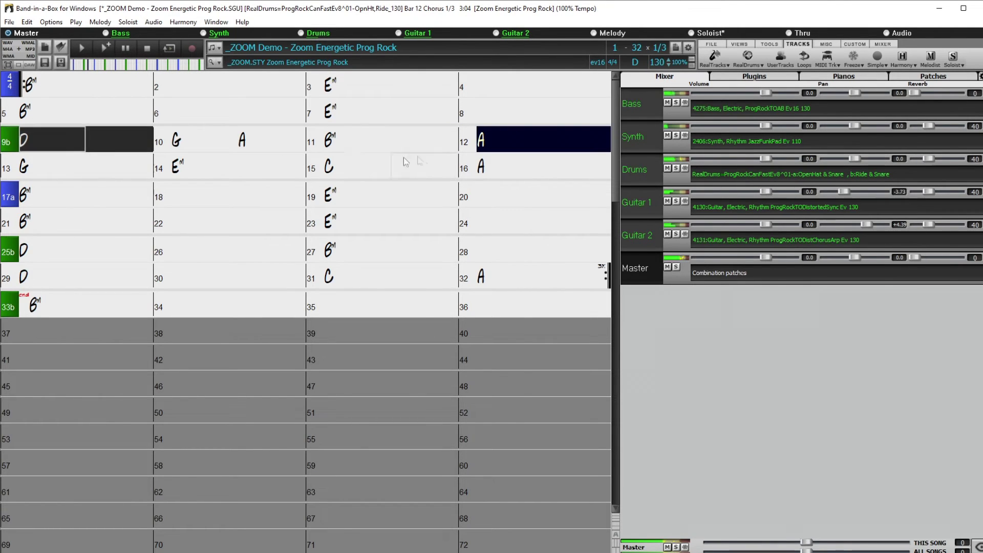
{"action": "left_click_drag", "start_coordinate": [507, 165], "coordinate": [592, 165]}
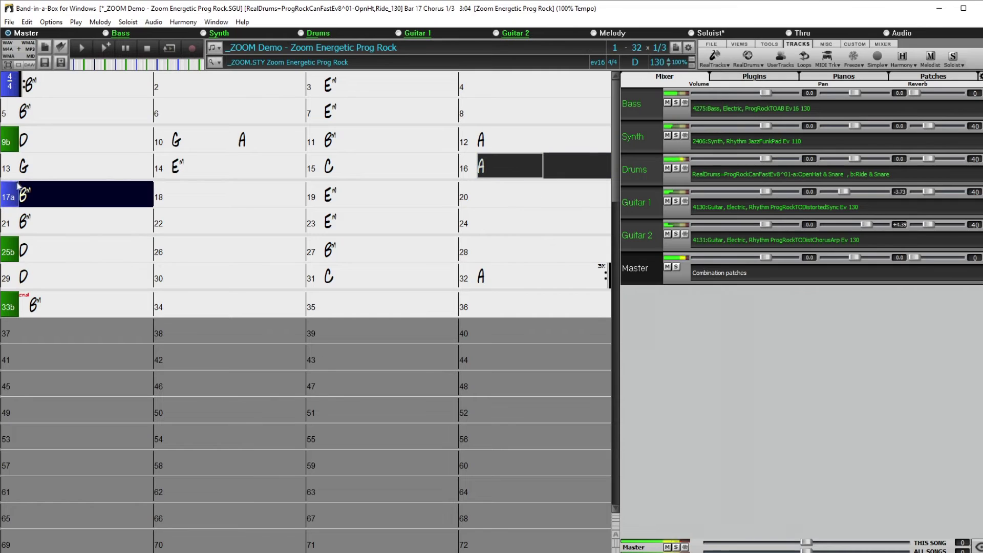
{"action": "left_click", "coordinate": [151, 45]}
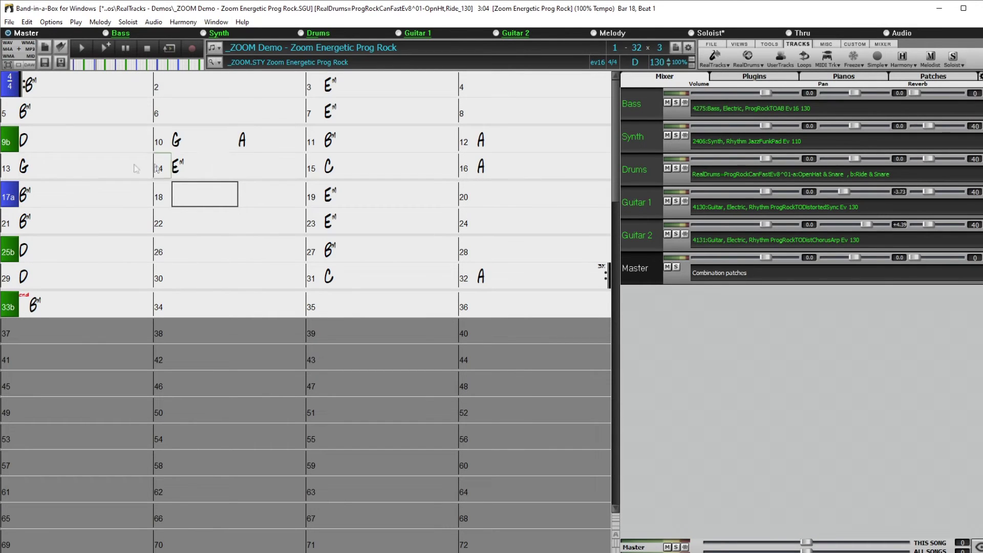
Request drum fills for bars 13, 14 and 15, play the section from around bar 9 and stop playback
{"action": "left_click", "coordinate": [8, 170]}
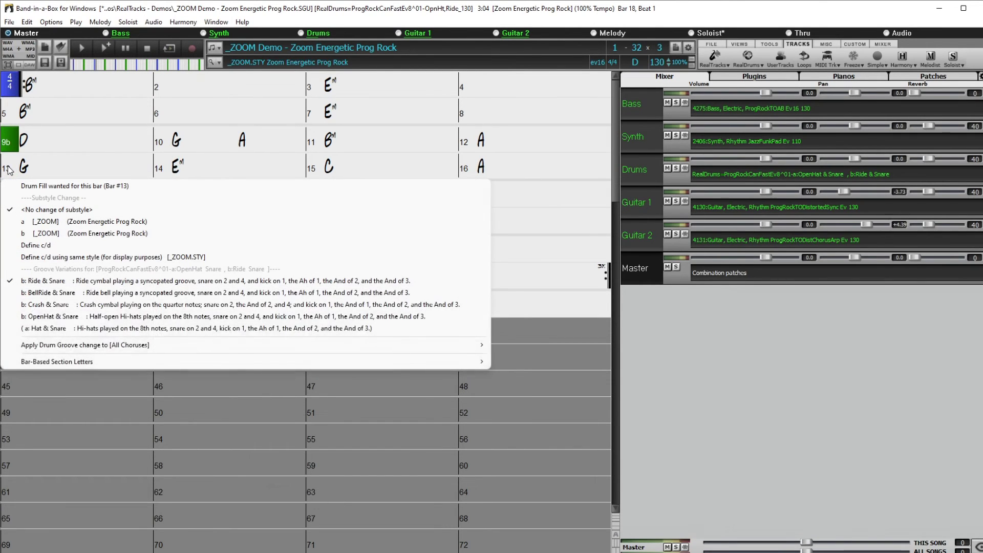
{"action": "left_click", "coordinate": [53, 187]}
{"action": "left_click", "coordinate": [167, 170]}
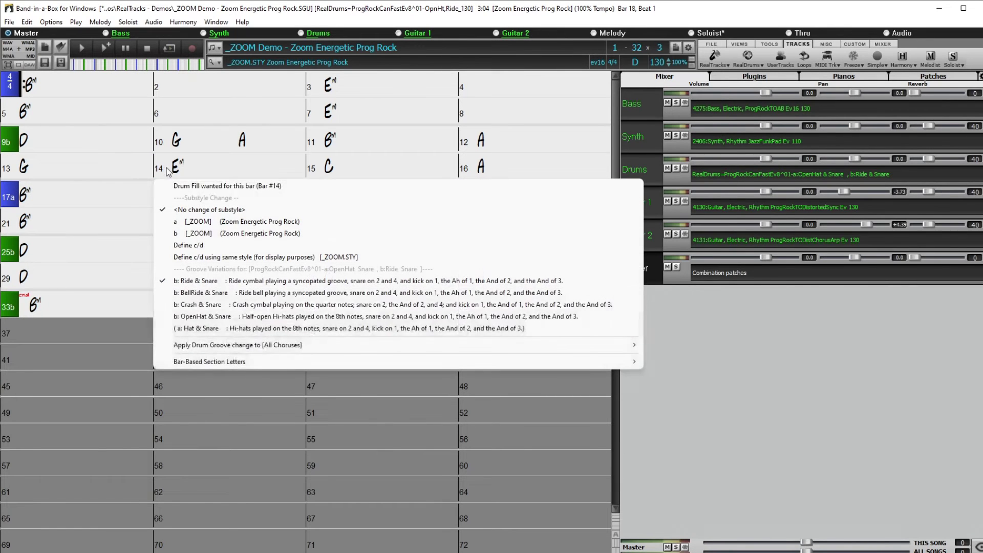
{"action": "left_click", "coordinate": [179, 187]}
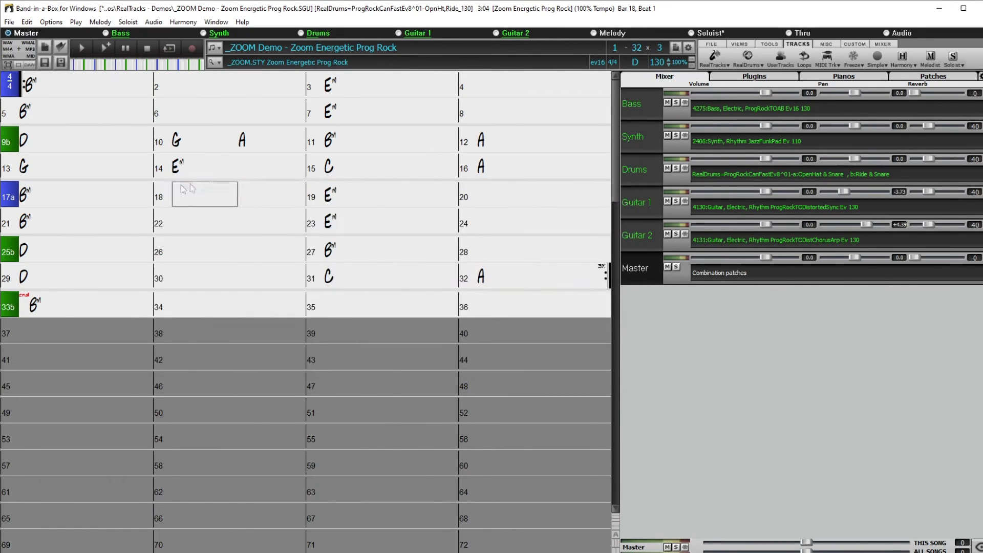
{"action": "left_click", "coordinate": [321, 167]}
{"action": "left_click", "coordinate": [329, 187]}
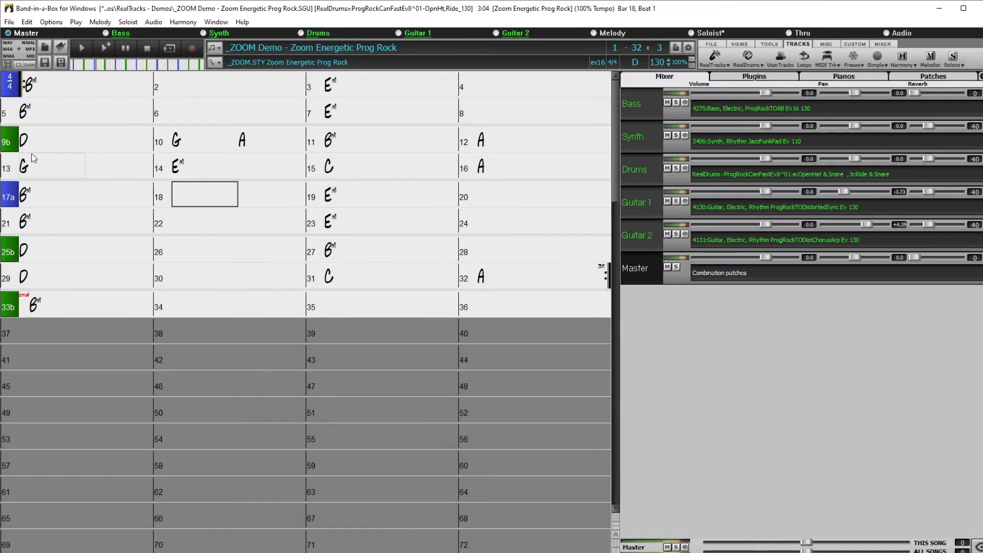
{"action": "left_click", "coordinate": [58, 142]}
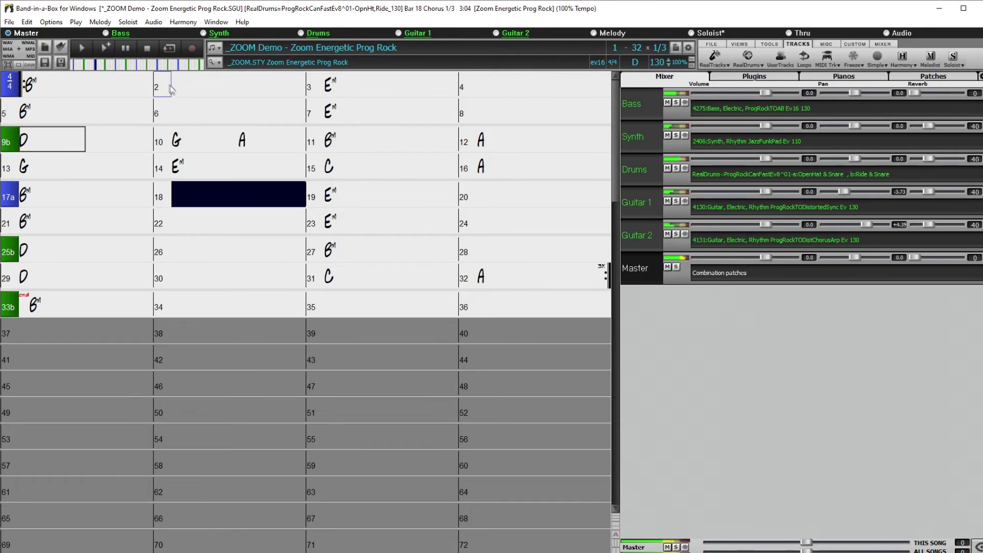
{"action": "left_click", "coordinate": [151, 47]}
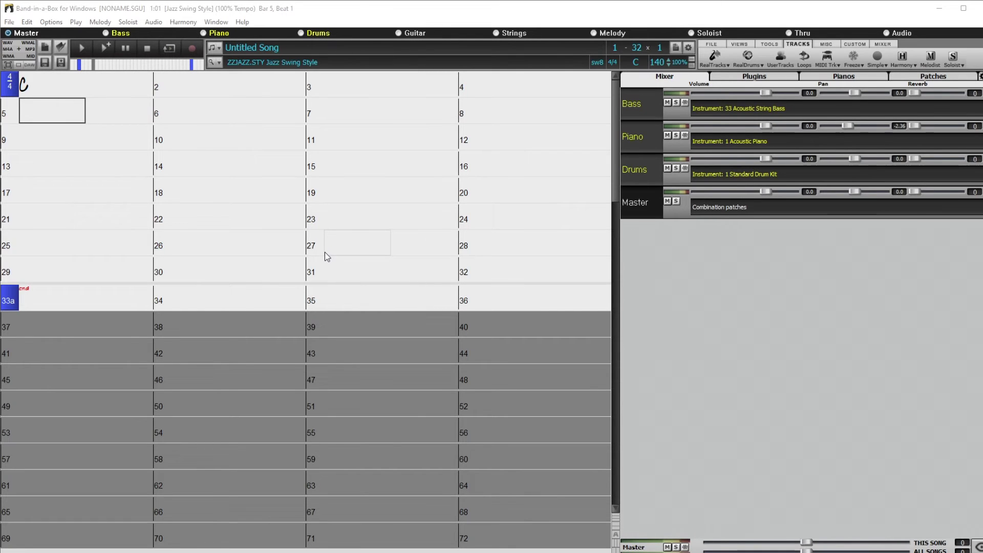
Reopen the recent song "_ZOOM Demo - Zoom Energetic Prog Rock.SGU" and accept browsing for similar styles to replace the missing one
{"action": "left_click", "coordinate": [9, 22]}
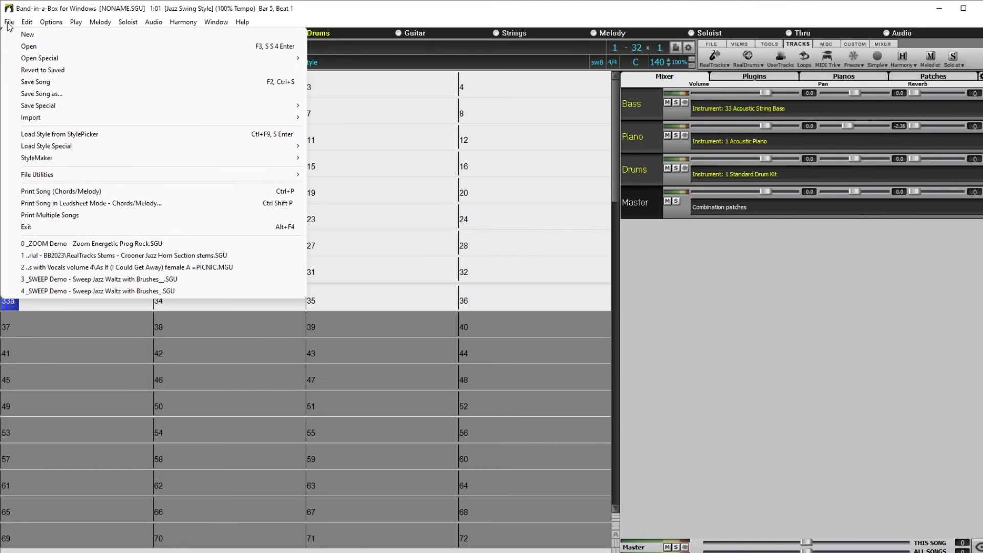
{"action": "left_click", "coordinate": [104, 248]}
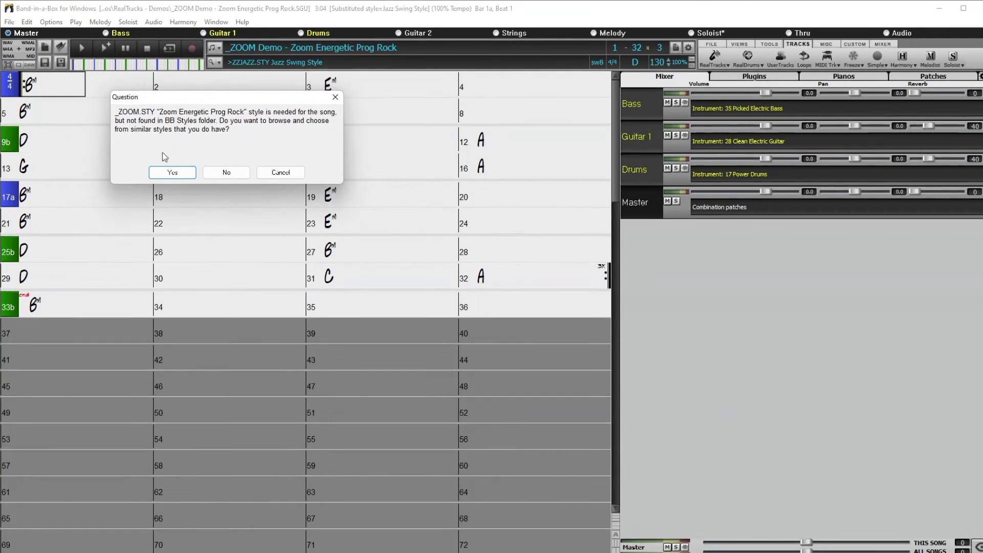
{"action": "left_click", "coordinate": [173, 173]}
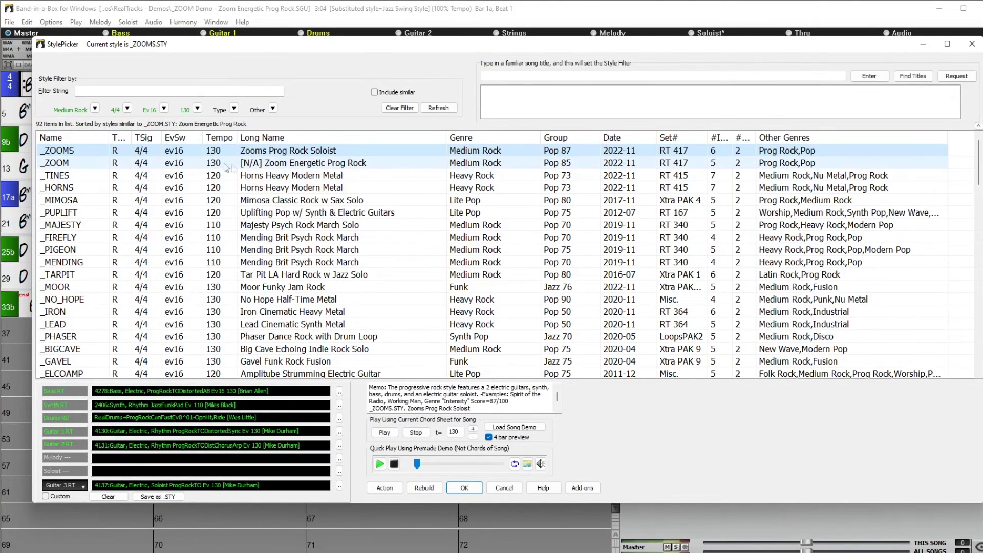
Compare the _ZOOM, _TINES and _HORNS styles, load _HORNS "Horns Heavy Modern Metal" for the song and play it
{"action": "left_click", "coordinate": [302, 167]}
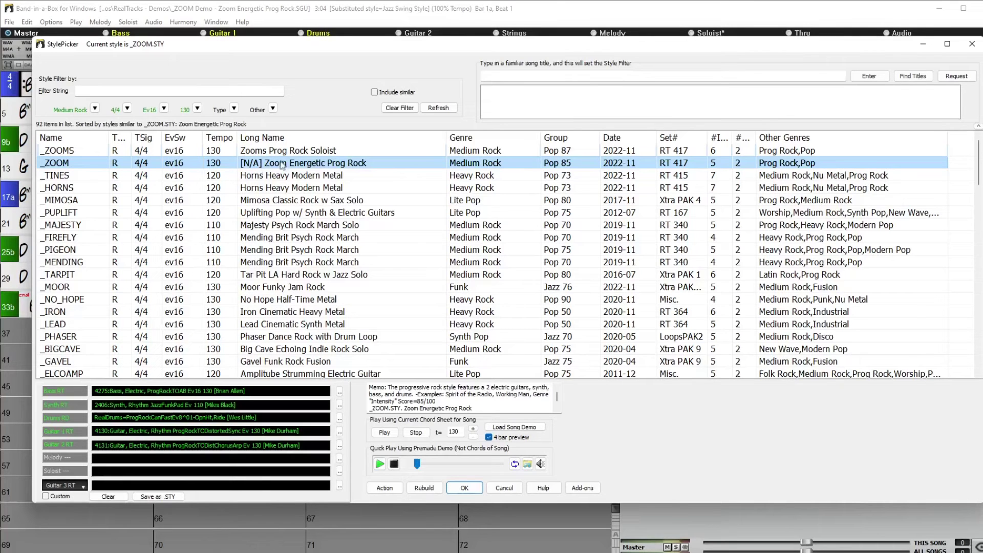
{"action": "left_click", "coordinate": [288, 175]}
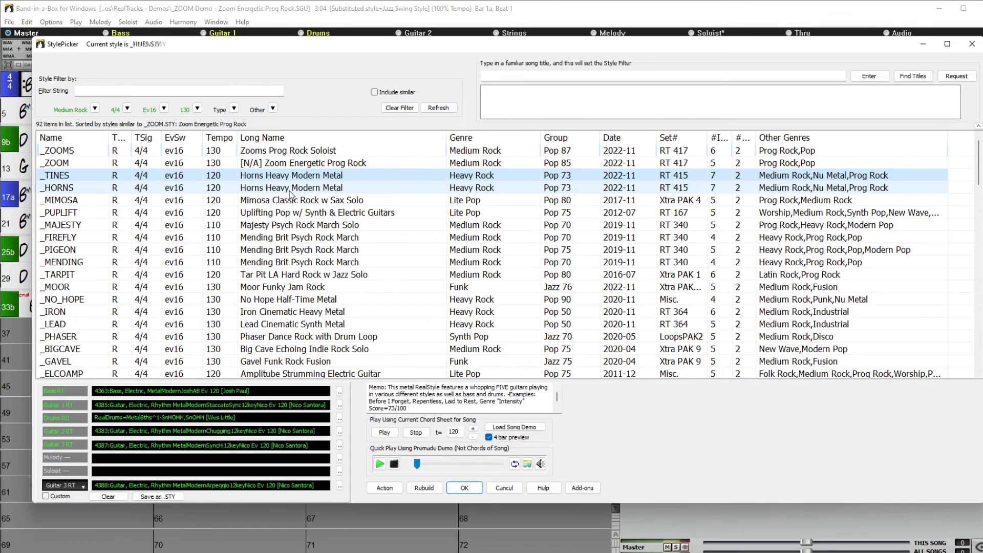
{"action": "left_click", "coordinate": [290, 188]}
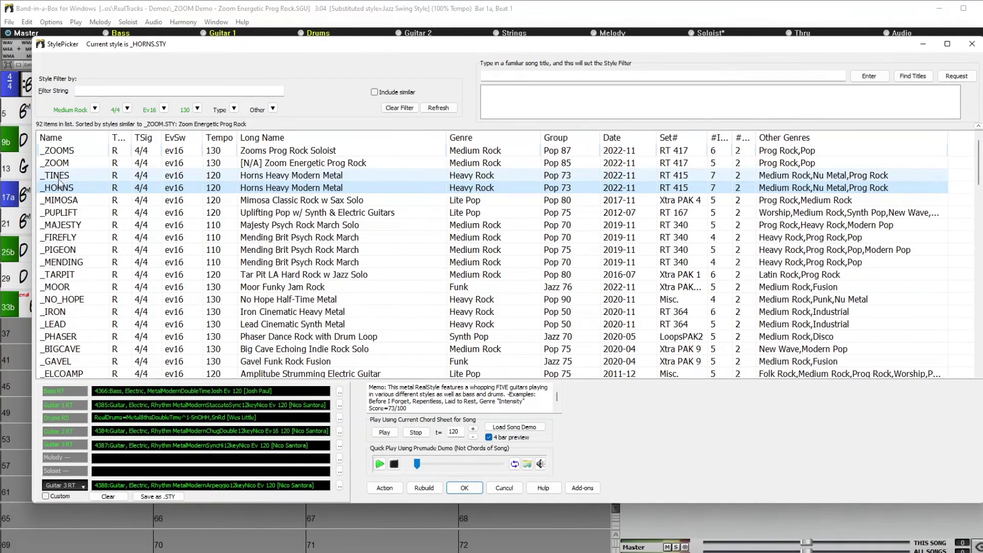
{"action": "left_click", "coordinate": [467, 487]}
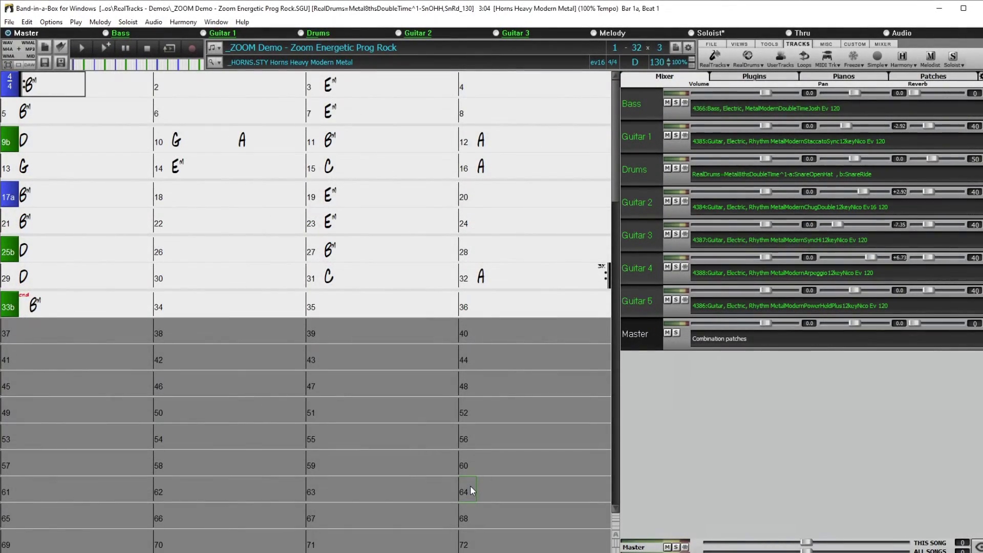
{"action": "left_click", "coordinate": [104, 49]}
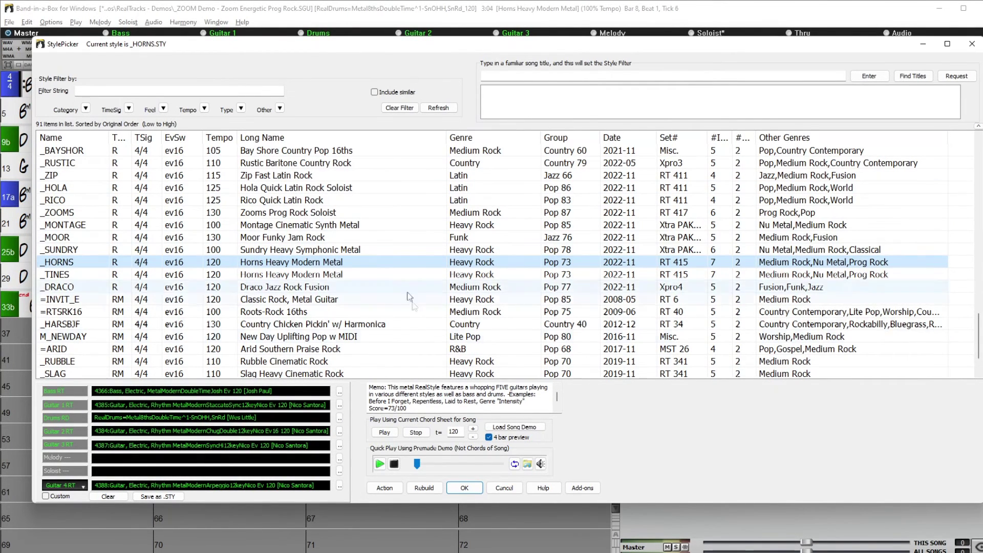
Run the fast rebuild of PG Music styles only, keeping the default RealTracks and RealDrums folders
{"action": "left_click", "coordinate": [435, 491]}
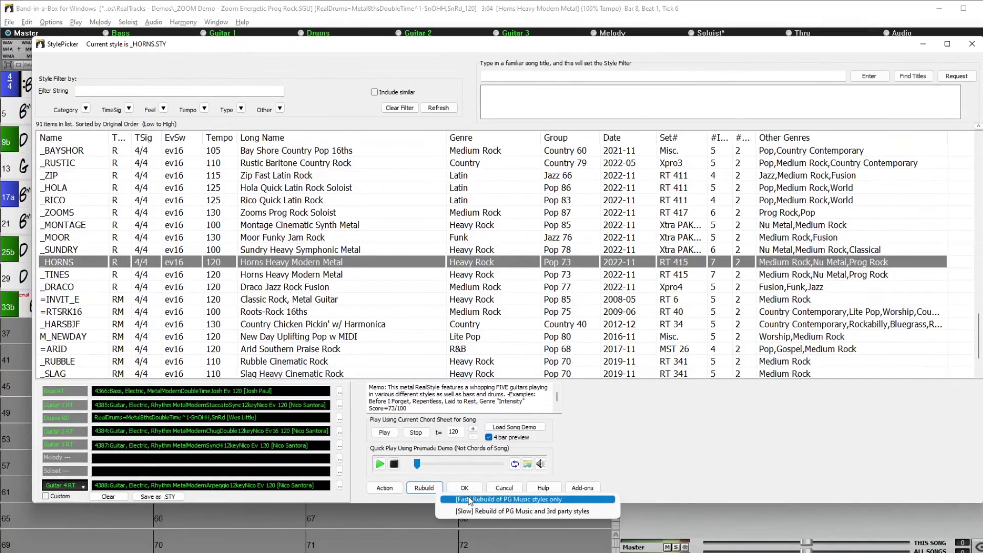
{"action": "left_click", "coordinate": [457, 498]}
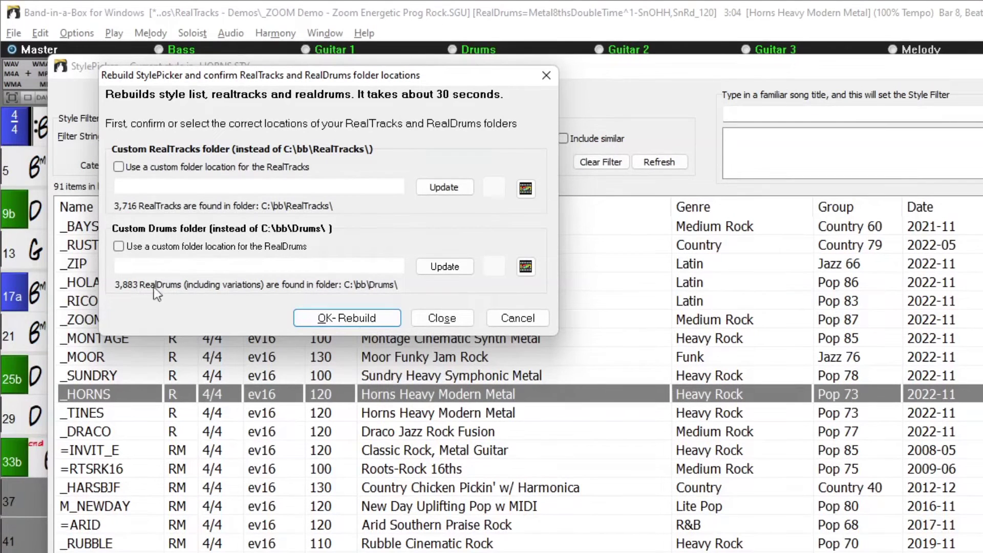
{"action": "left_click", "coordinate": [364, 318]}
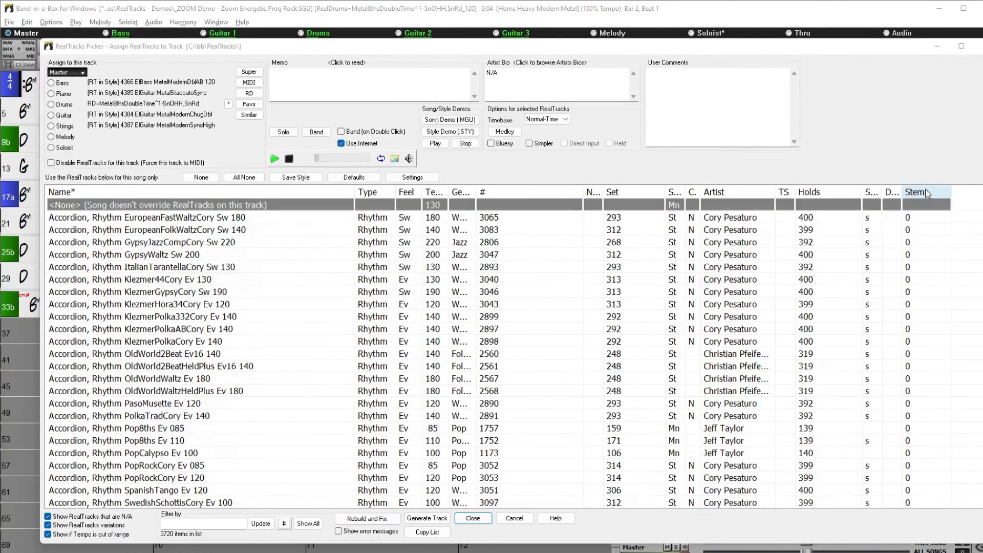
Sort the RealTracks list by number of stems and inspect the stems of Doo-WopPop8ths Ev 085 and CroonerBossa10-Part Ev 110
{"action": "left_click", "coordinate": [928, 197]}
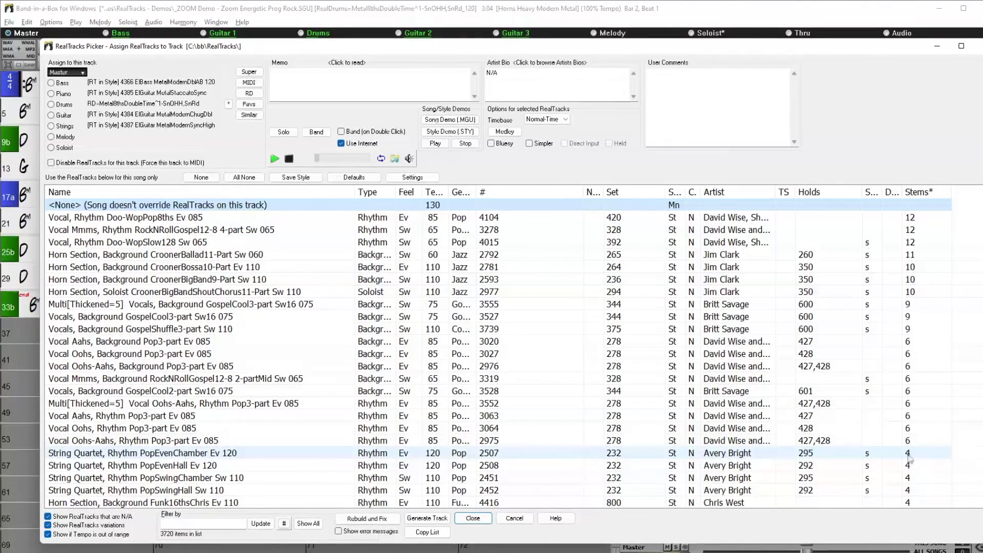
{"action": "scroll", "coordinate": [931, 385], "scroll_direction": "down", "scroll_amount": 5}
{"action": "scroll", "coordinate": [931, 385], "scroll_direction": "down", "scroll_amount": 10}
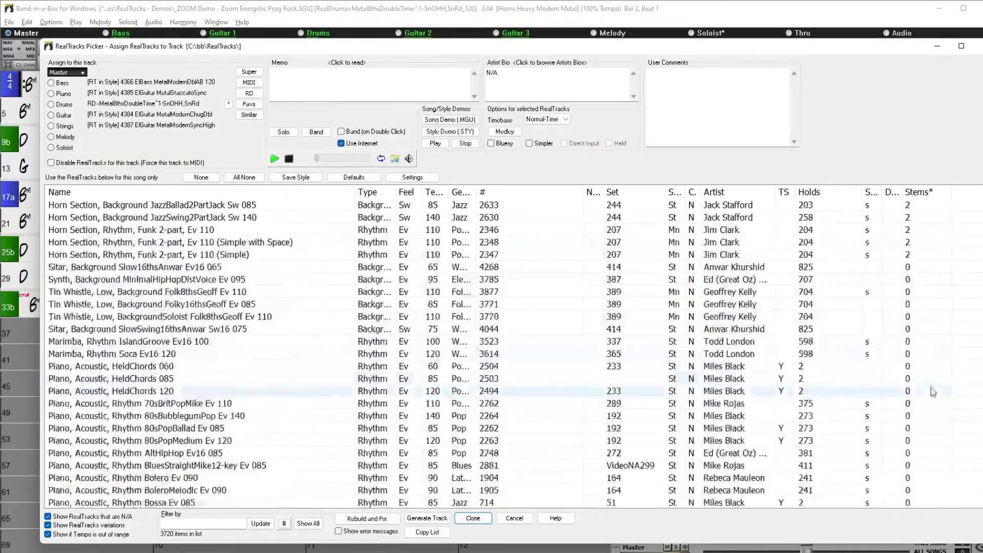
{"action": "scroll", "coordinate": [931, 382], "scroll_direction": "up", "scroll_amount": 15}
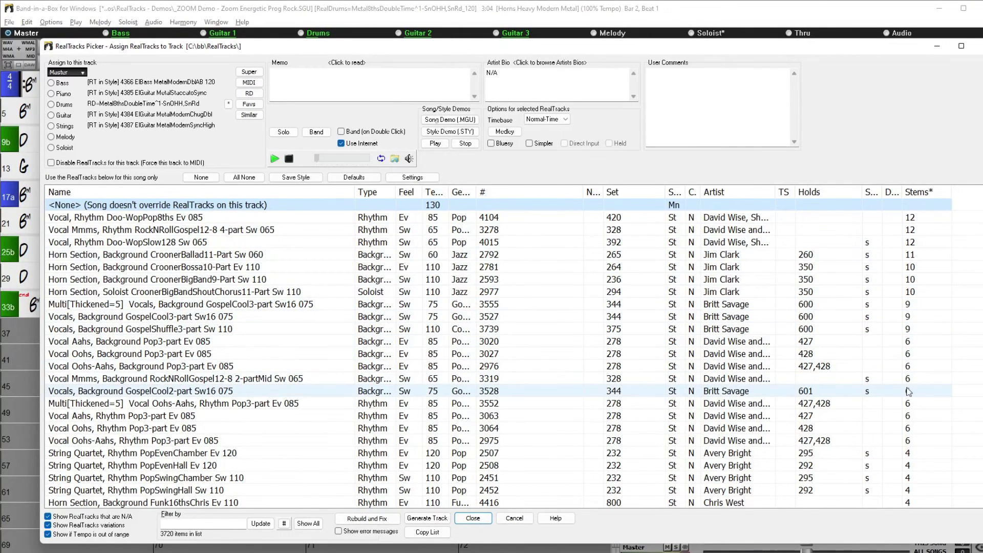
{"action": "left_click", "coordinate": [913, 219]}
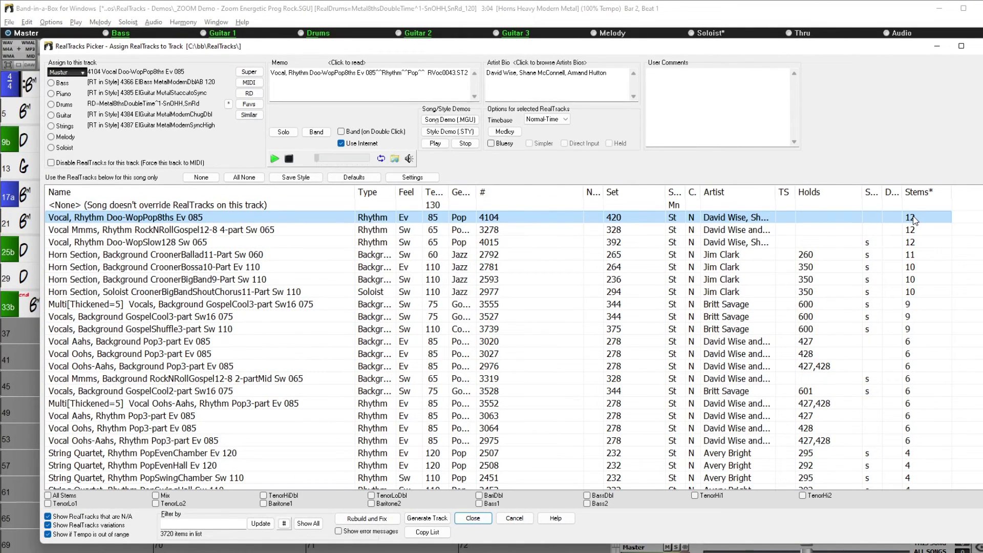
{"action": "left_click", "coordinate": [929, 268]}
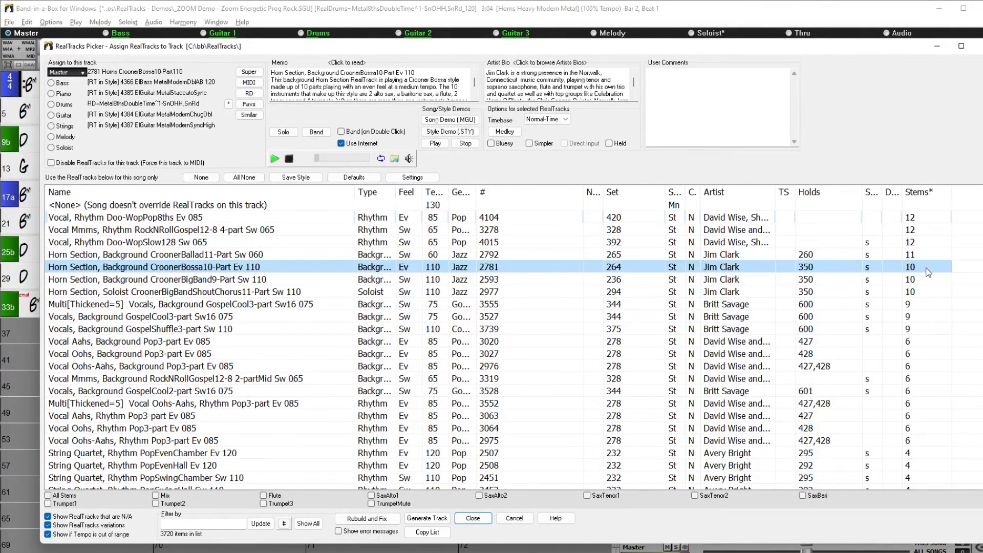
Filter the RealTracks list to those with stems available
{"action": "left_click", "coordinate": [284, 524]}
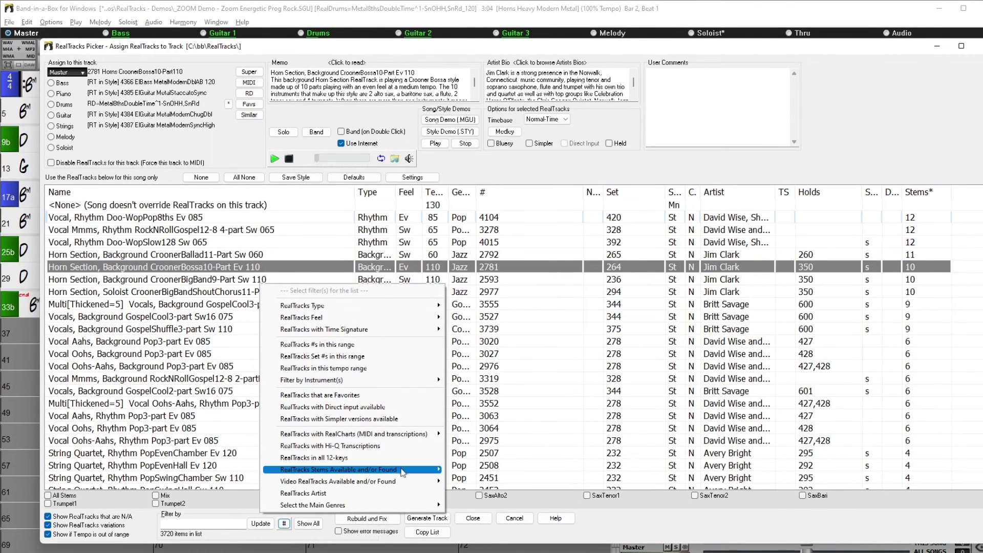
{"action": "mouse_move", "coordinate": [408, 472]}
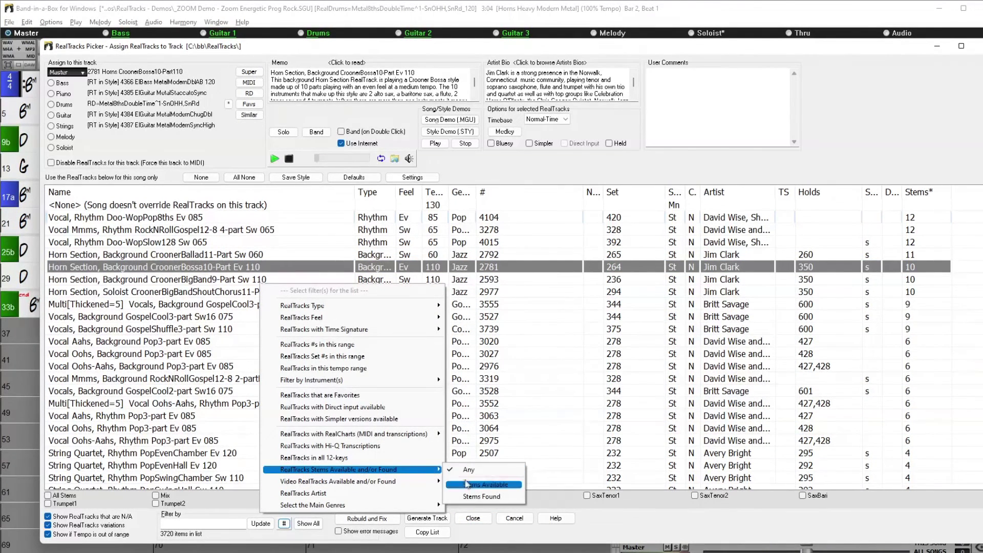
{"action": "left_click", "coordinate": [477, 485]}
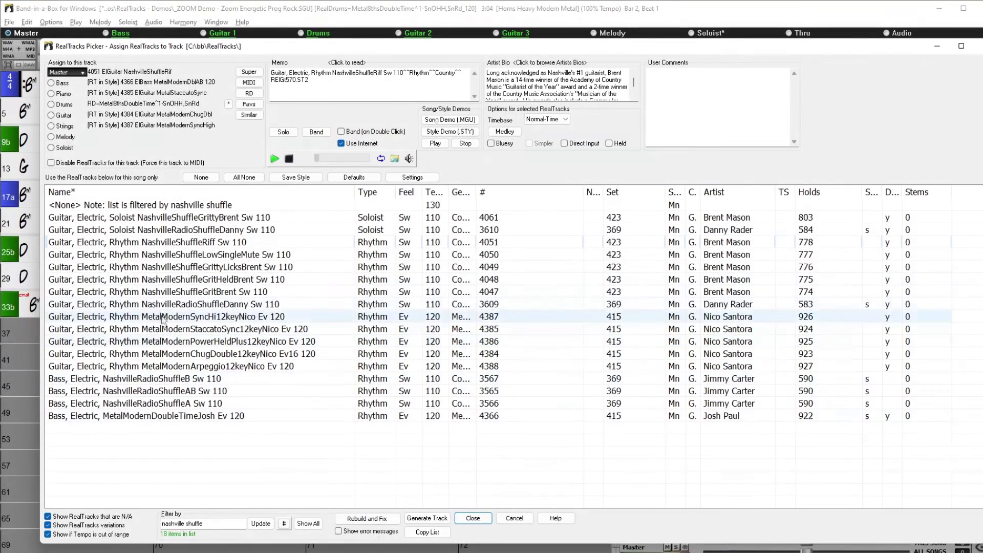
Examine the actions, style demos and song demos offered for the RealTracks 4051 NashvilleShuffleRiff
{"action": "right_click", "coordinate": [168, 245]}
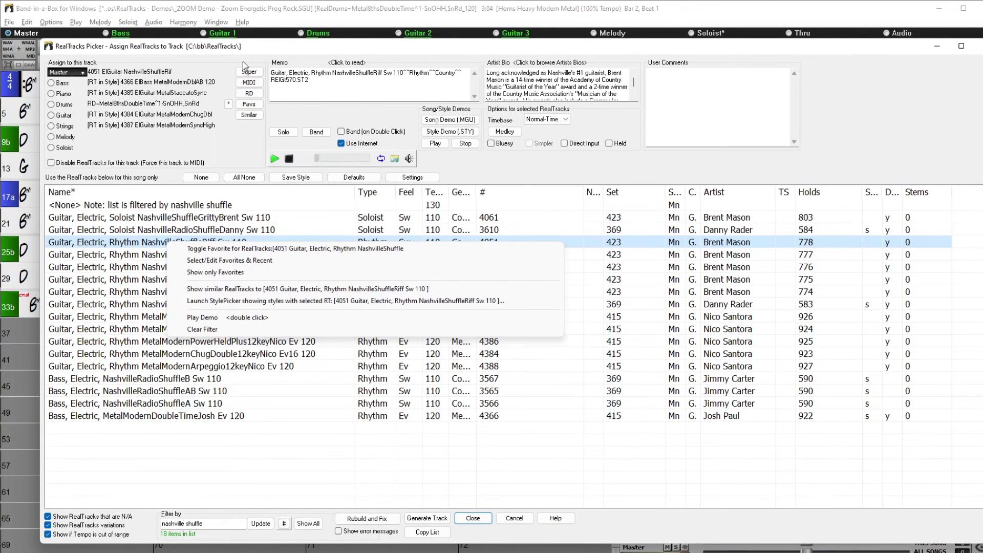
{"action": "left_click", "coordinate": [243, 46]}
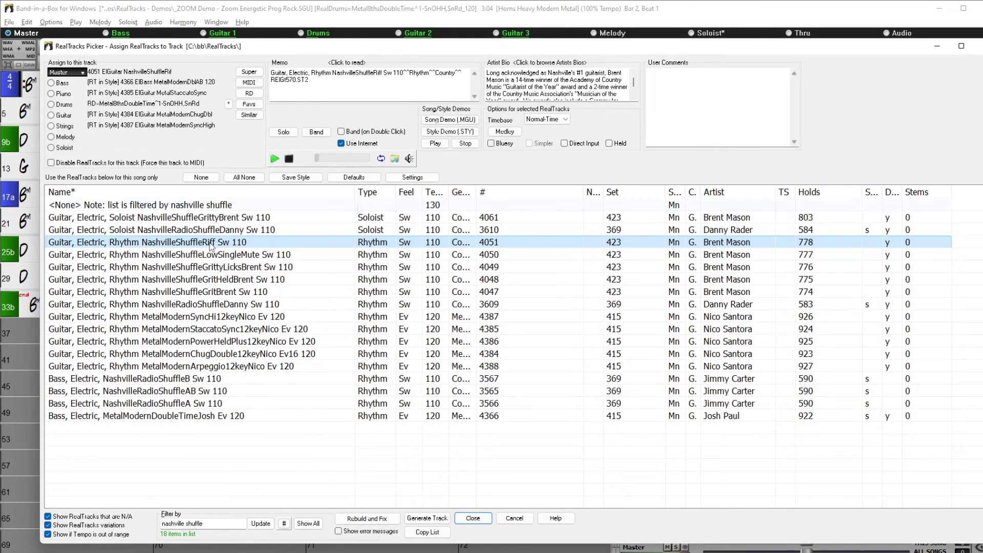
{"action": "left_click", "coordinate": [450, 133]}
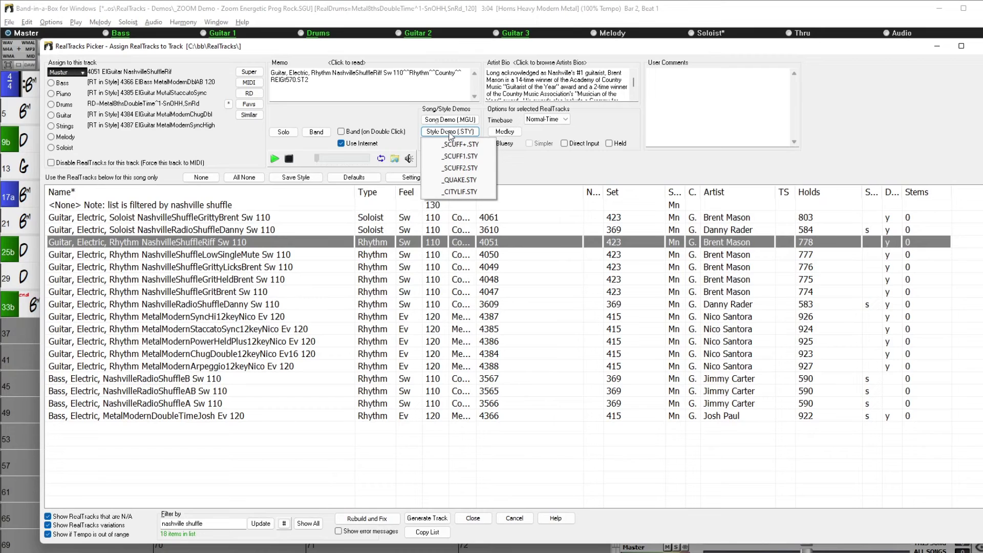
{"action": "left_click", "coordinate": [449, 119]}
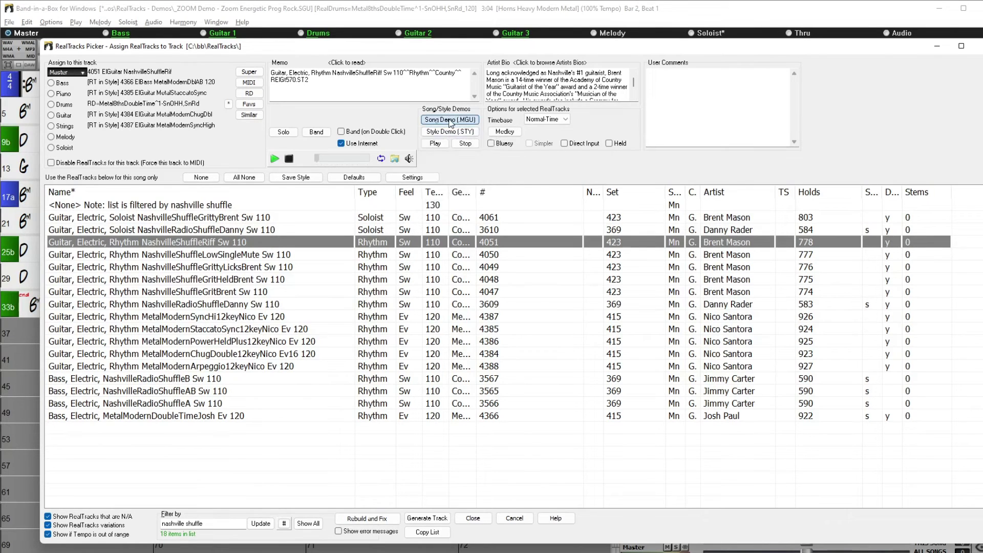
{"action": "left_click", "coordinate": [480, 110]}
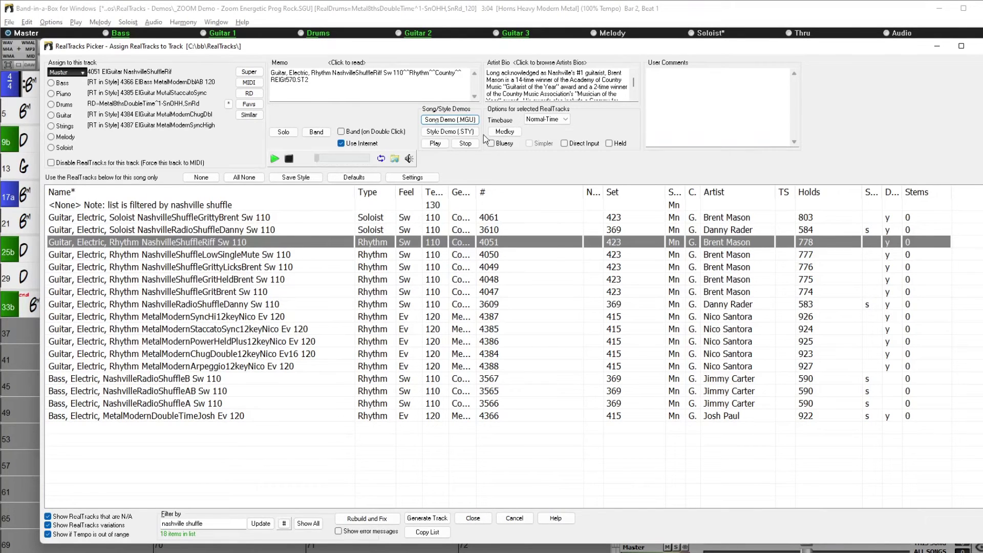
Show the styles that use RealTracks 4051 NashvilleShuffleRiff in the StylePicker and audition _CITYLIF, _SCUFF1 and _QUAKE
{"action": "left_click", "coordinate": [200, 245]}
{"action": "right_click", "coordinate": [200, 245]}
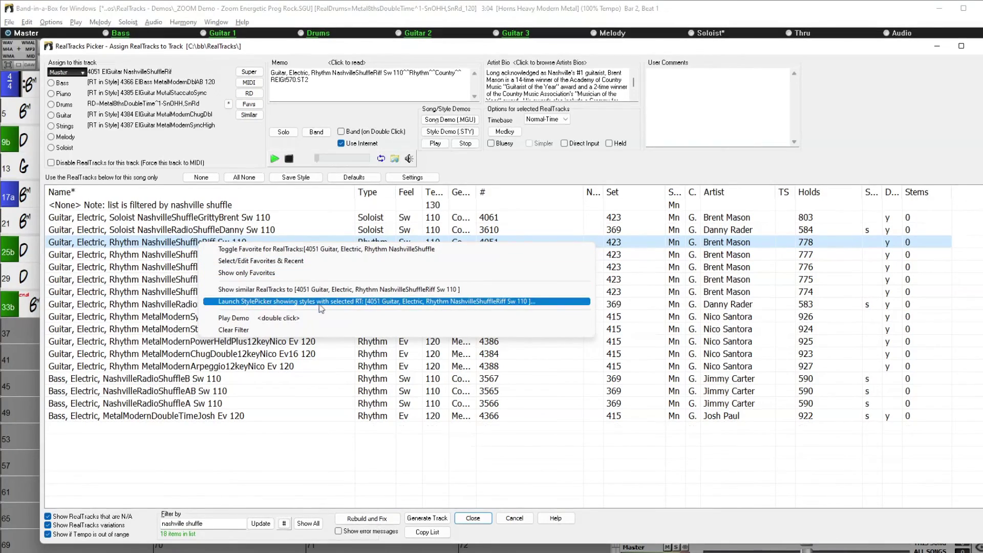
{"action": "left_click", "coordinate": [368, 306]}
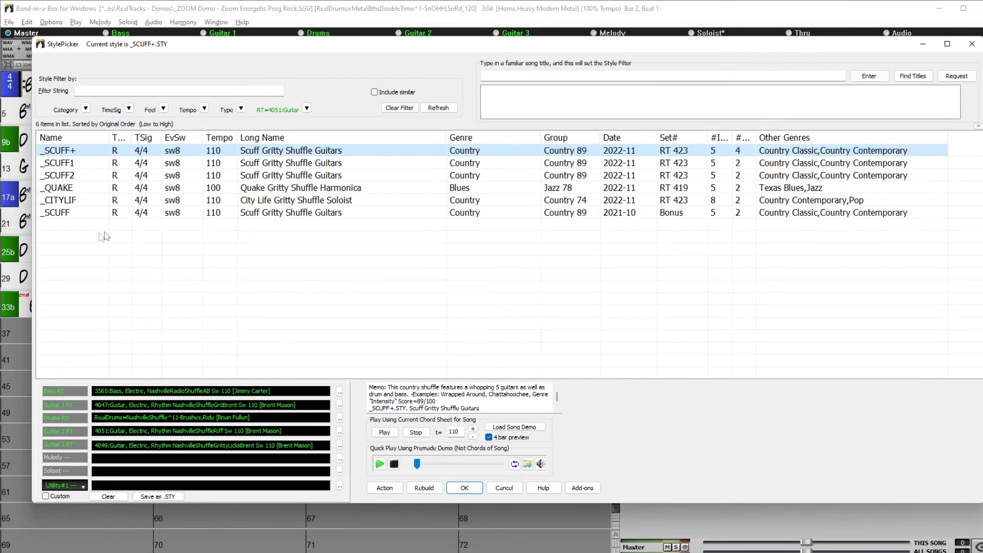
{"action": "left_click", "coordinate": [308, 204]}
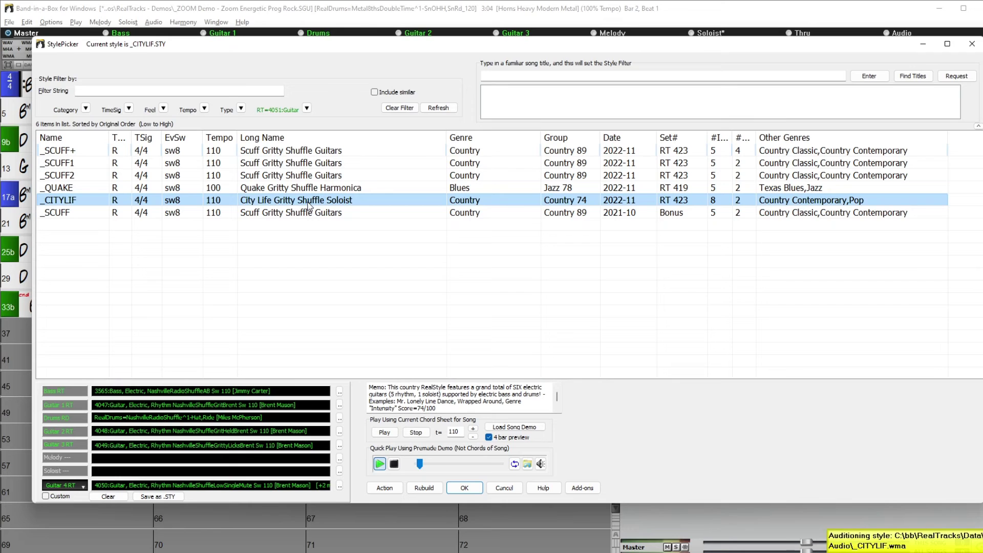
{"action": "left_click", "coordinate": [320, 163]}
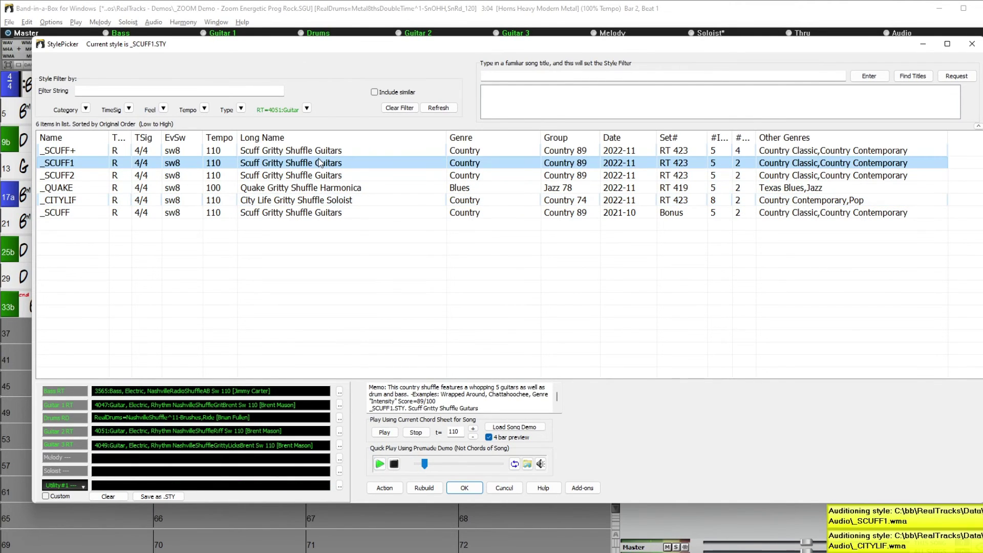
{"action": "left_click", "coordinate": [353, 187]}
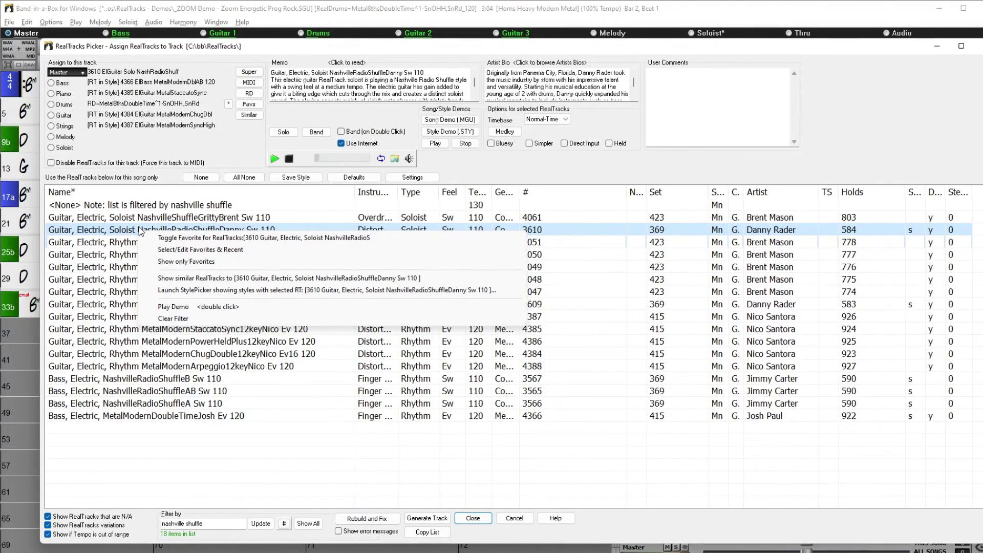
Mark RealTracks 3610, 4049 and 4048 as favorites and open the RealTracks favorites
{"action": "left_click", "coordinate": [223, 237]}
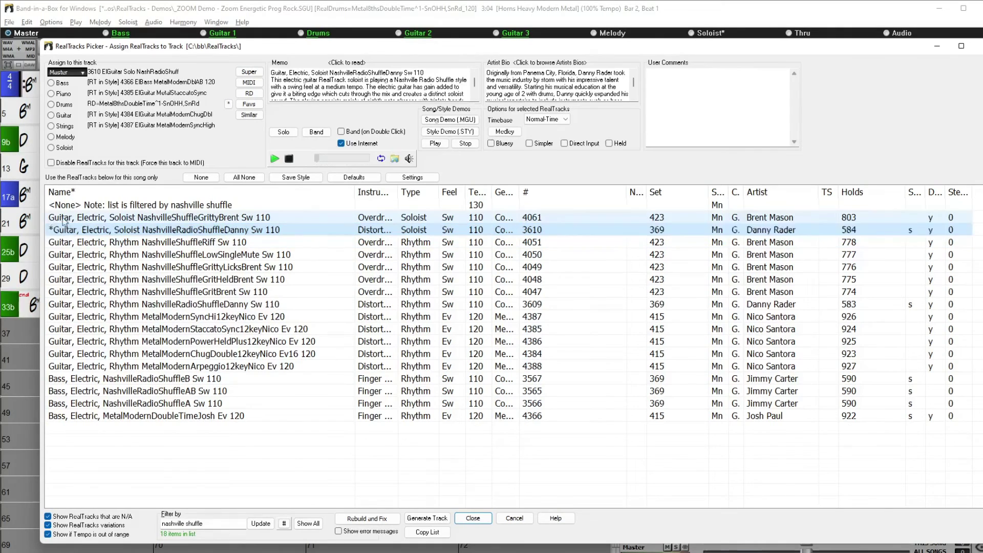
{"action": "right_click", "coordinate": [152, 272]}
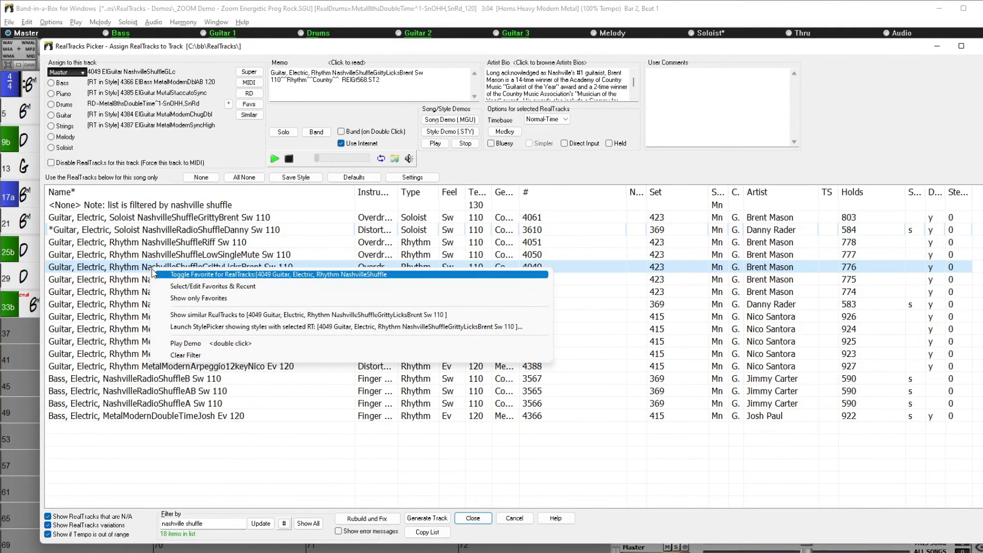
{"action": "left_click", "coordinate": [239, 274]}
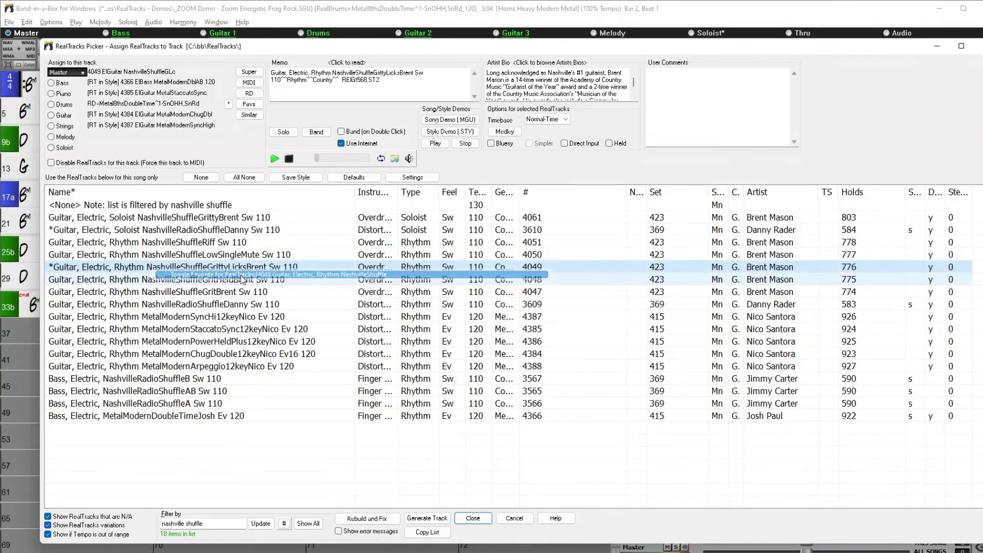
{"action": "right_click", "coordinate": [231, 279]}
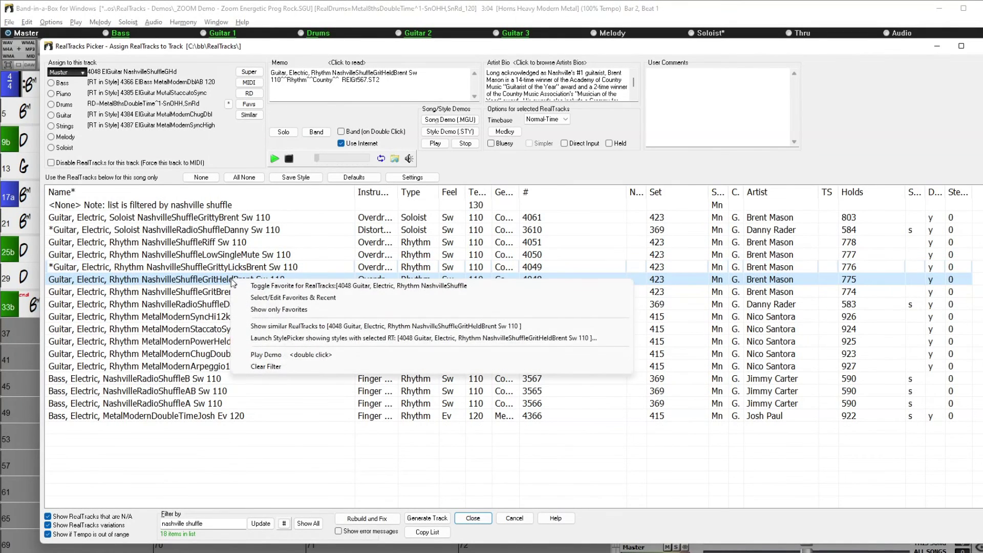
{"action": "left_click", "coordinate": [280, 287]}
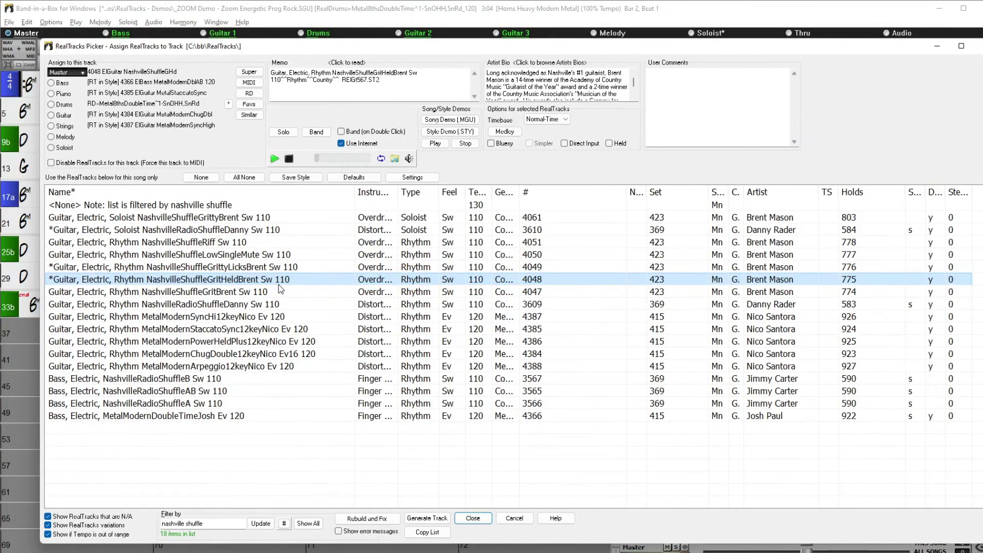
{"action": "left_click", "coordinate": [258, 107]}
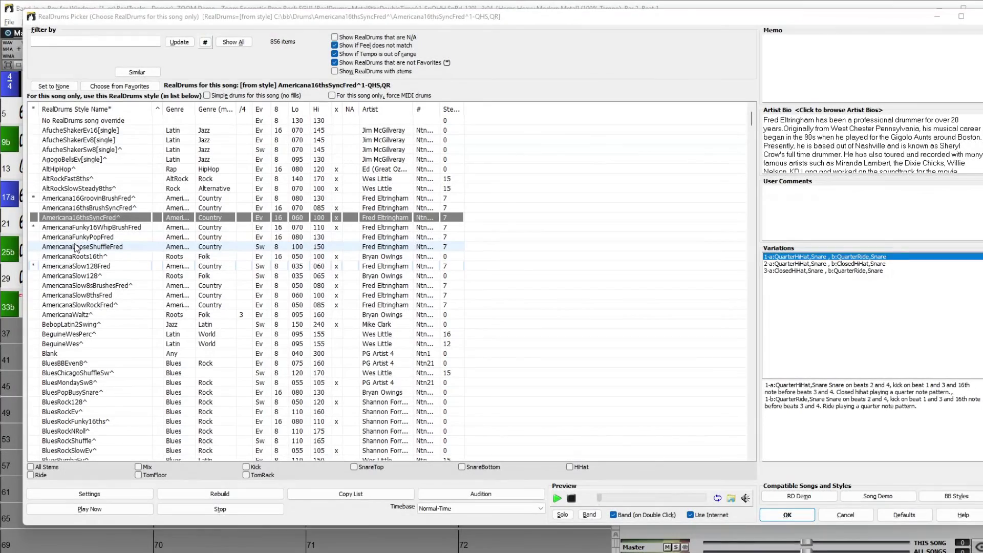
Mark the RealDrums style AmericanaLooseShuffleFred as a favorite and open the RealDrums favorites
{"action": "right_click", "coordinate": [76, 248]}
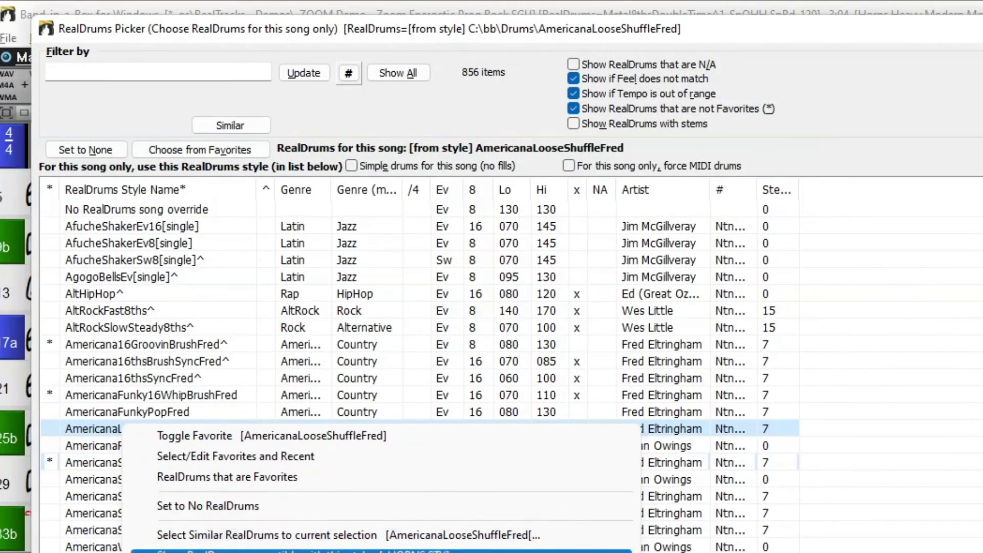
{"action": "left_click", "coordinate": [232, 435]}
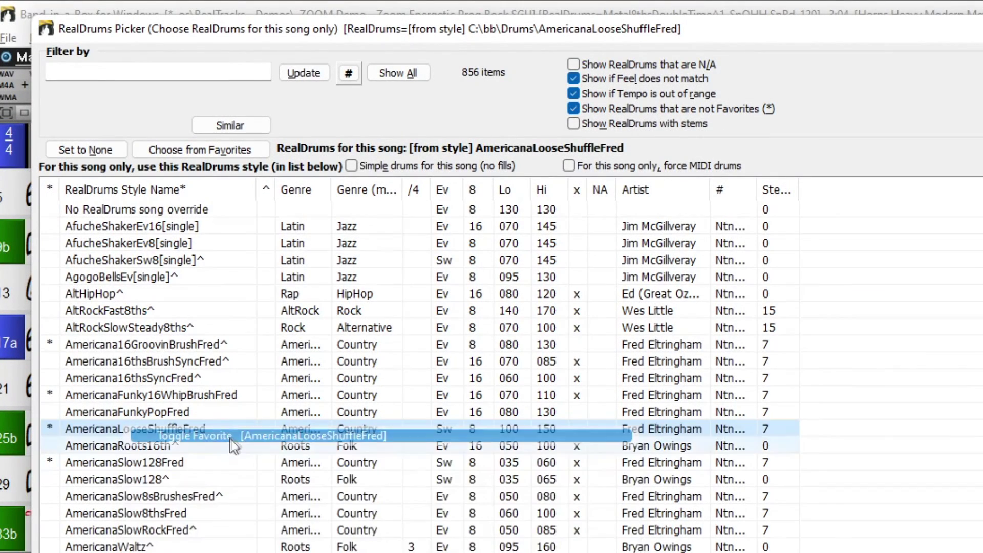
{"action": "left_click", "coordinate": [208, 153]}
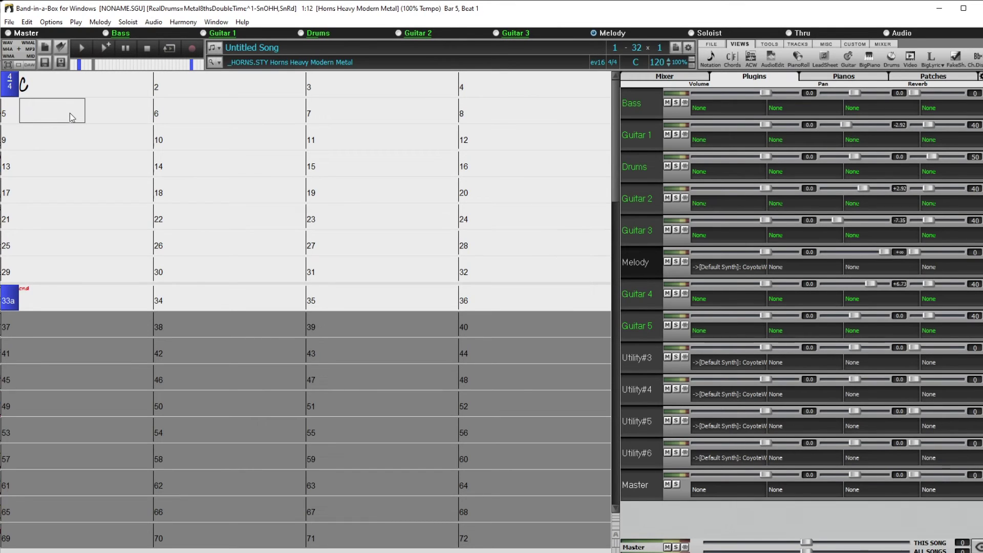
Enter the chords Am in bar 3 and Dm in bar 5 of the untitled song's chord sheet
{"action": "key", "text": "Up"}
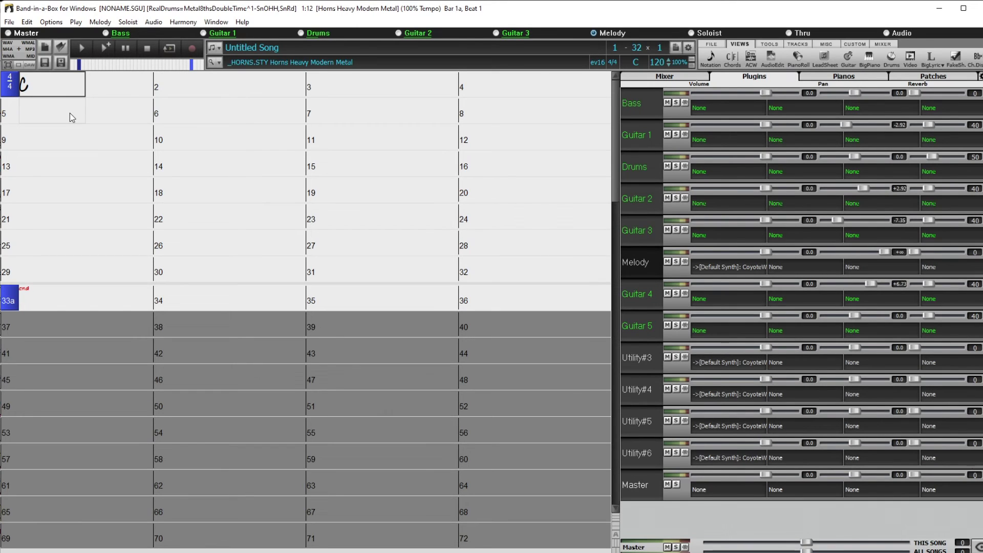
{"action": "key", "text": "Return"}
{"action": "key", "text": "Right"}
{"action": "key", "text": "Right"}
{"action": "type", "text": "Am"}
{"action": "key", "text": "Return"}
{"action": "key", "text": "Right"}
{"action": "key", "text": "Right"}
{"action": "key", "text": "Right"}
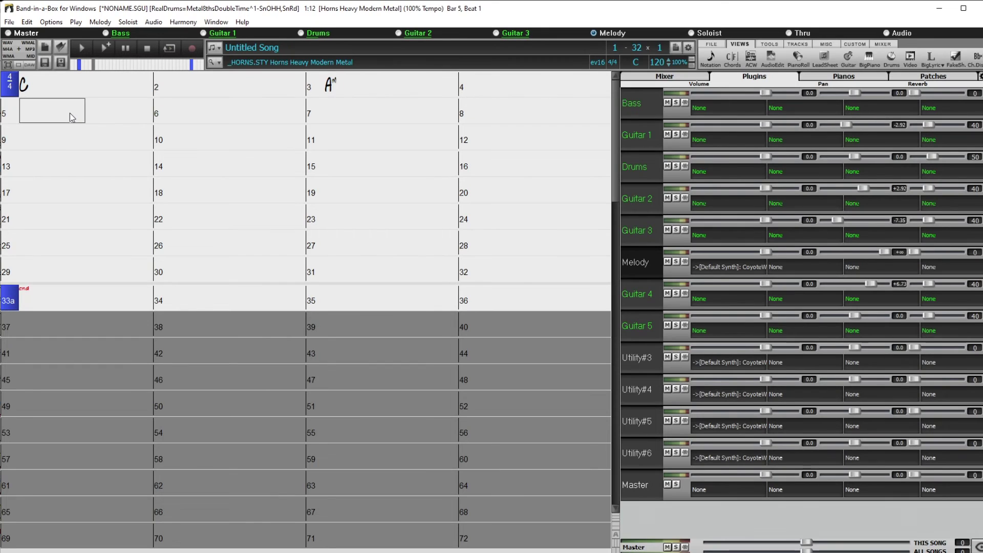
{"action": "type", "text": "Dm"}
{"action": "key", "text": "Return"}
{"action": "key", "text": "Right"}
{"action": "key", "text": "Right"}
{"action": "key", "text": "Right"}
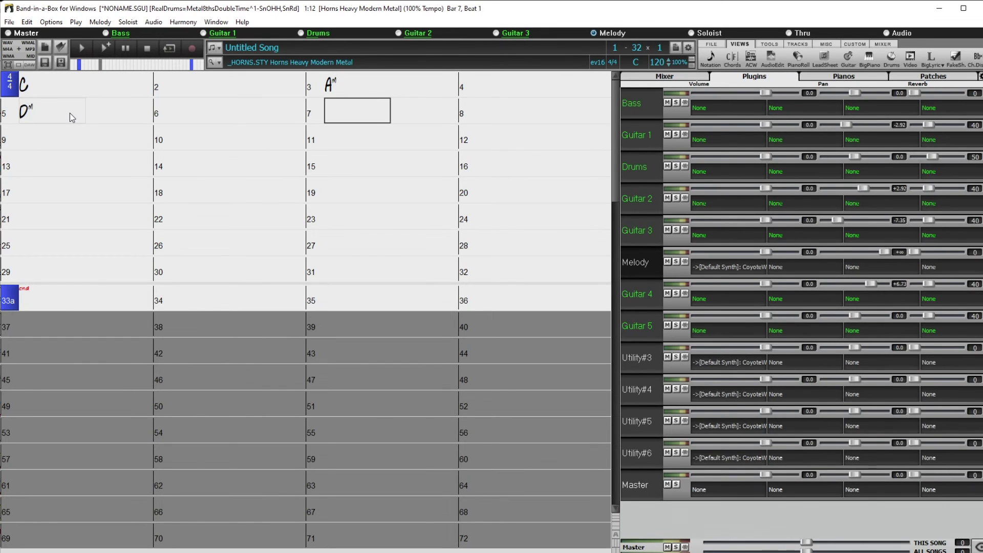
Continue the chord progression with G in bar 7 and C in bar 9
{"action": "type", "text": "G"}
{"action": "key", "text": "Return"}
{"action": "key", "text": "Right"}
{"action": "key", "text": "Right"}
{"action": "key", "text": "Right"}
{"action": "type", "text": "C"}
{"action": "key", "text": "Return"}
{"action": "key", "text": "Right"}
{"action": "key", "text": "Right"}
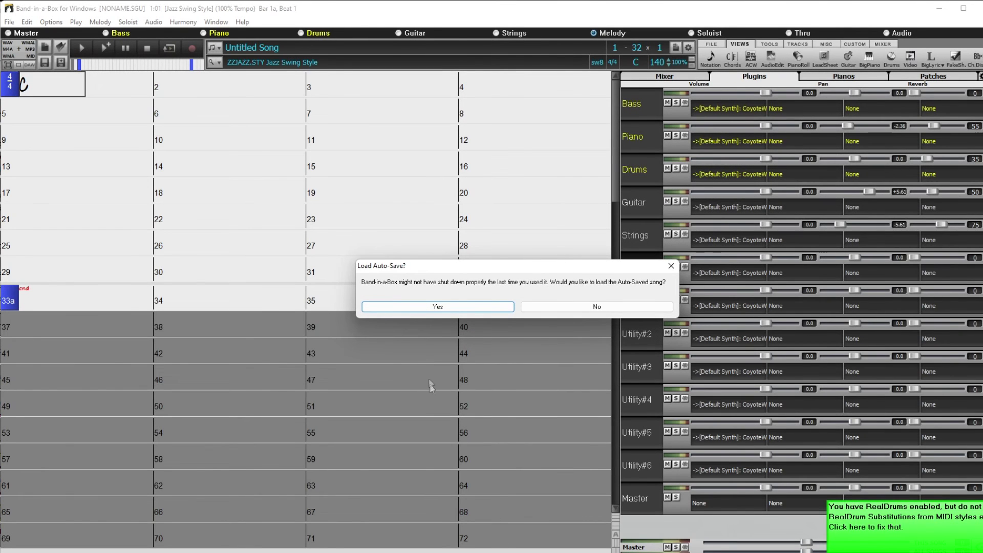
Load the auto-saved song
{"action": "left_click", "coordinate": [440, 308]}
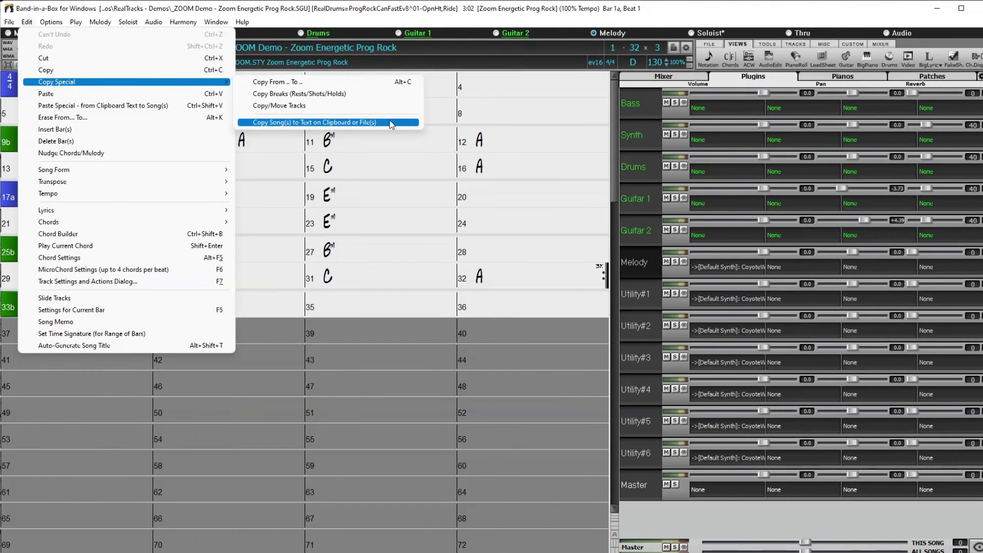
Copy the whole song to the clipboard as text with tabs for barlines, slashes for every empty beat and bar numbers for each bar
{"action": "left_click", "coordinate": [391, 125]}
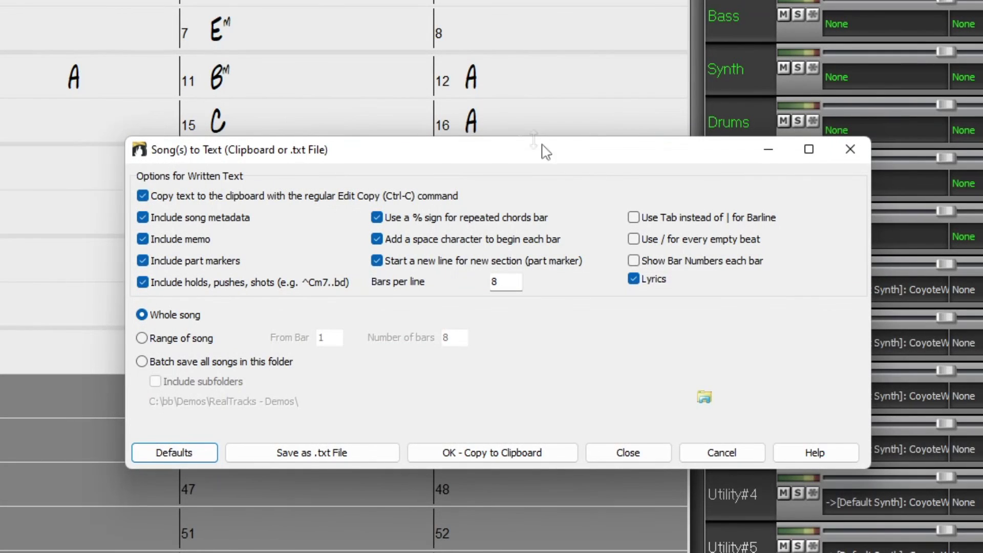
{"action": "left_click", "coordinate": [634, 218]}
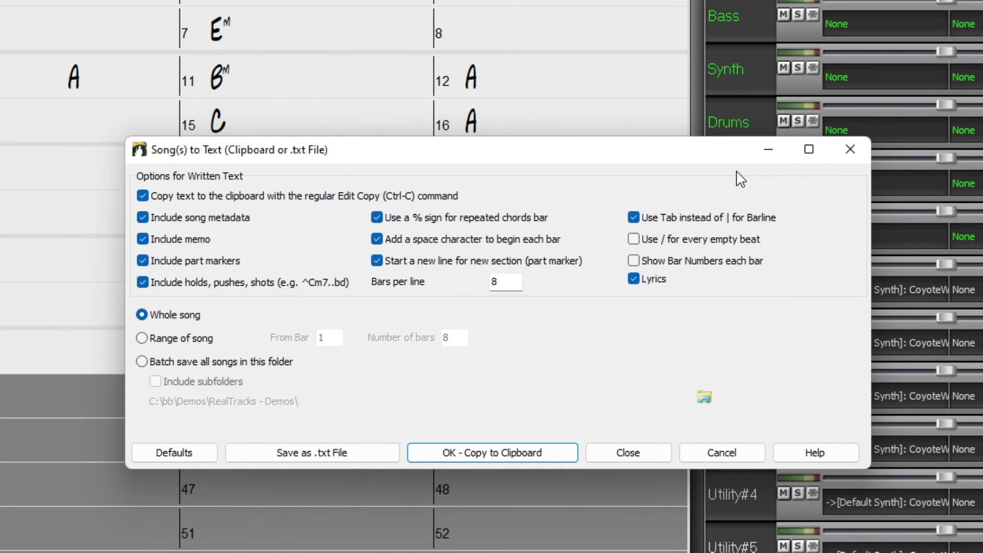
{"action": "left_click", "coordinate": [634, 241]}
{"action": "left_click", "coordinate": [633, 262]}
{"action": "left_click", "coordinate": [510, 452]}
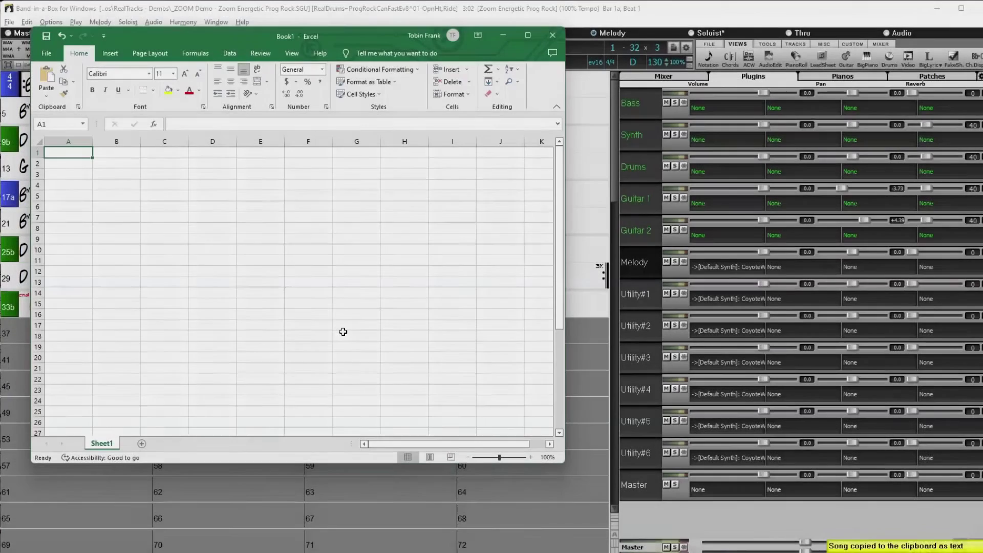
Paste the song text into the blank Excel worksheet at A1 and check the separate chord cells for bars 1 to 5
{"action": "key", "text": "ctrl+v"}
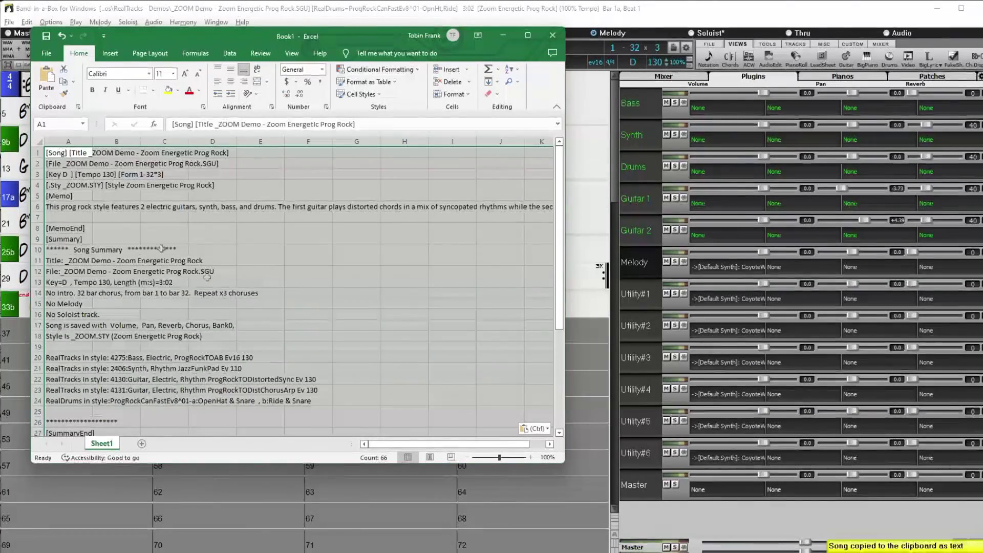
{"action": "scroll", "coordinate": [217, 341], "scroll_direction": "down", "scroll_amount": 5}
{"action": "scroll", "coordinate": [217, 340], "scroll_direction": "down", "scroll_amount": 2}
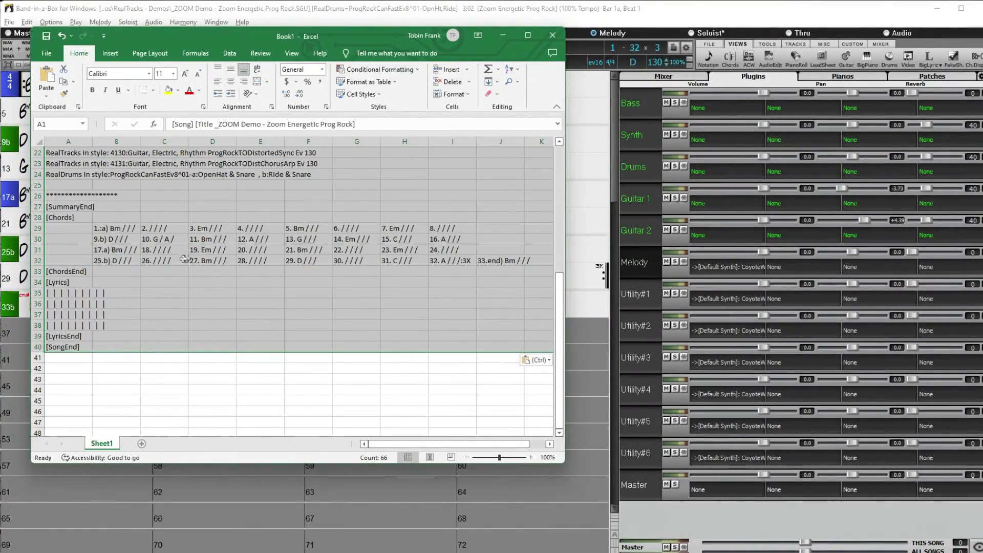
{"action": "left_click", "coordinate": [121, 229]}
{"action": "left_click", "coordinate": [159, 229]}
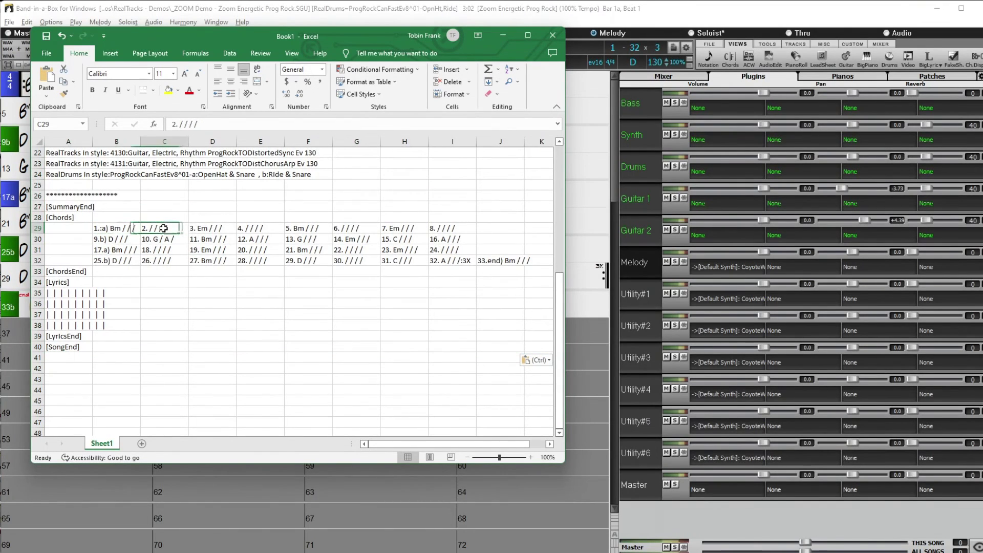
{"action": "left_click", "coordinate": [206, 230]}
{"action": "left_click", "coordinate": [258, 229]}
{"action": "left_click", "coordinate": [308, 227]}
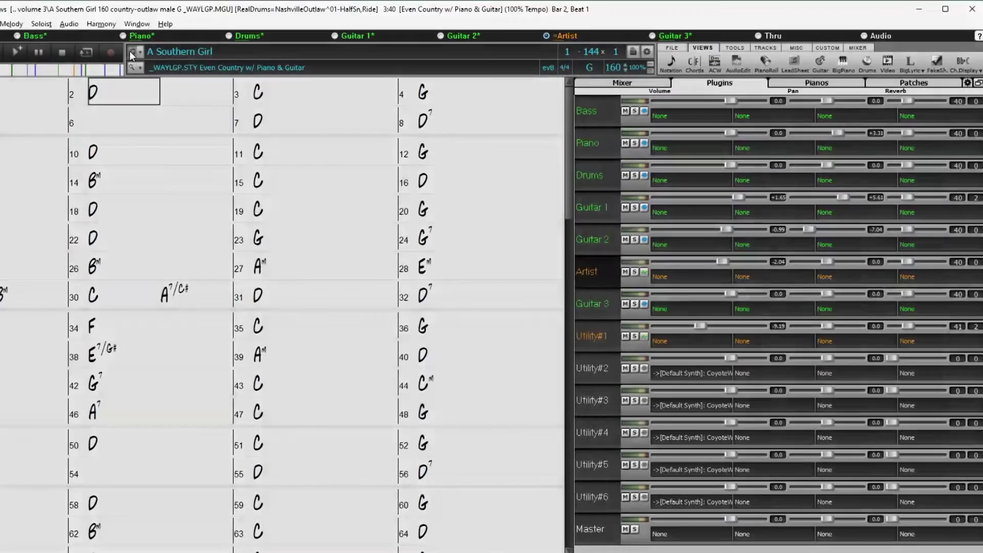
Open the SongPicker with A Southern Girl selected and view its available song actions
{"action": "left_click", "coordinate": [132, 51]}
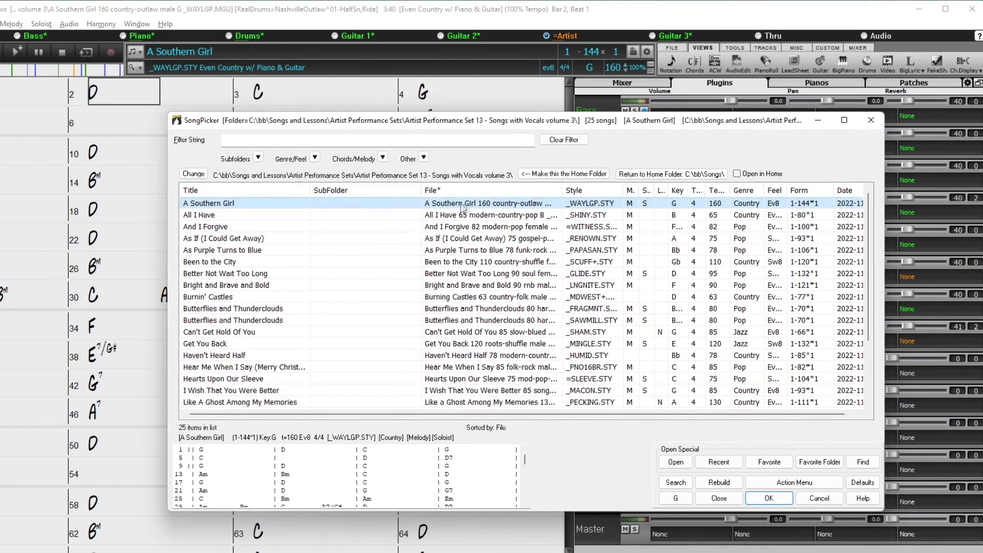
{"action": "left_click", "coordinate": [783, 483]}
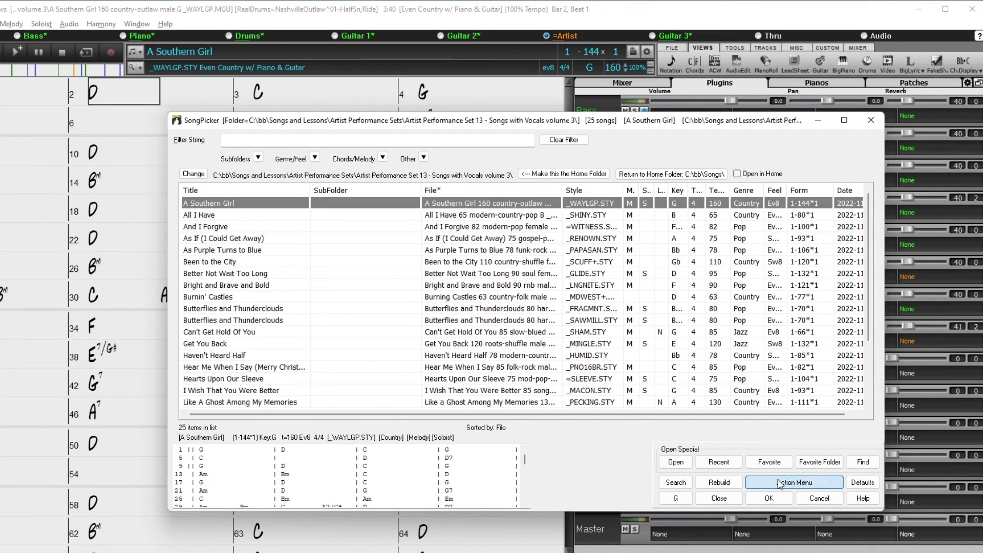
{"action": "left_click", "coordinate": [803, 479]}
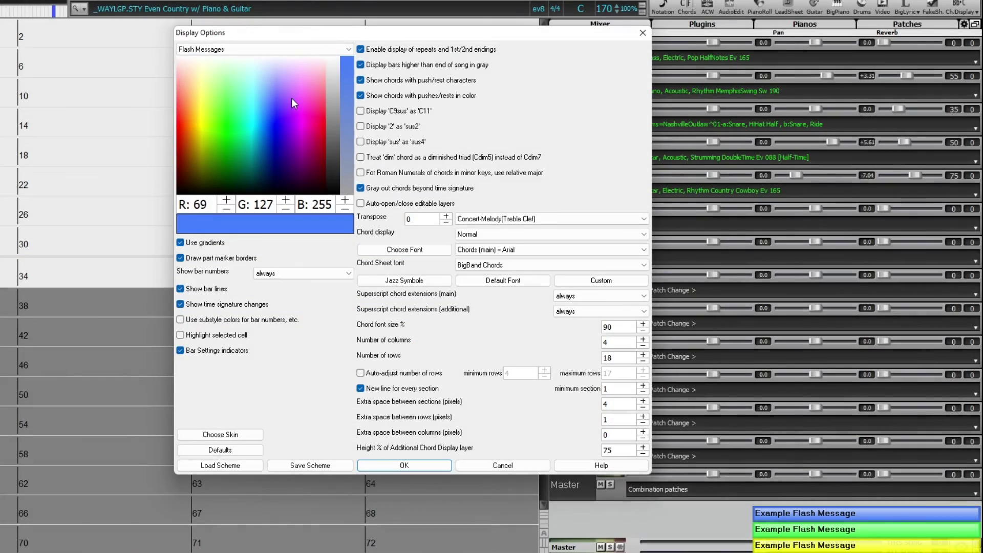
Pick a custom color for the flash messages in the display options
{"action": "left_click", "coordinate": [294, 98]}
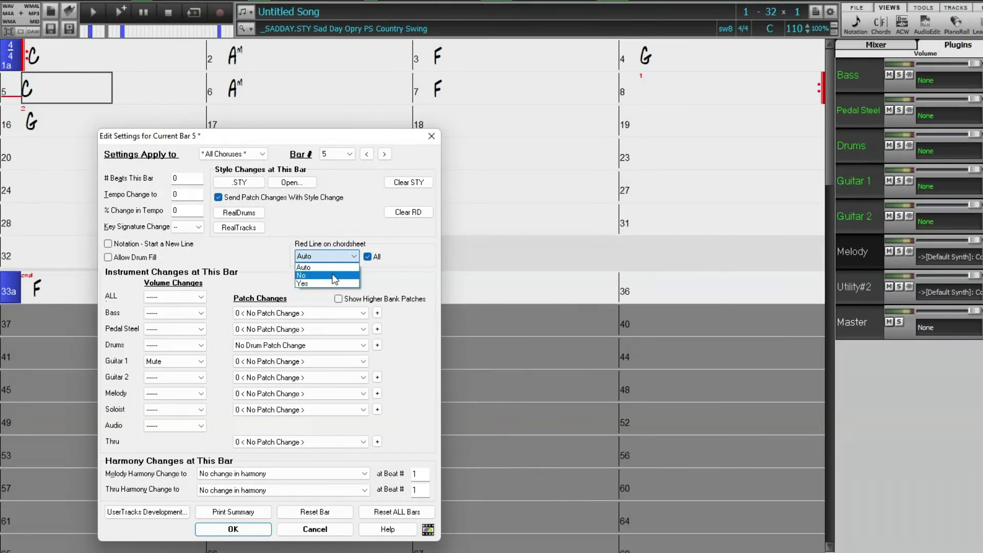
Turn off the chordsheet red line at bar 5 in its bar settings and apply them
{"action": "left_click", "coordinate": [333, 275]}
{"action": "left_click", "coordinate": [225, 529]}
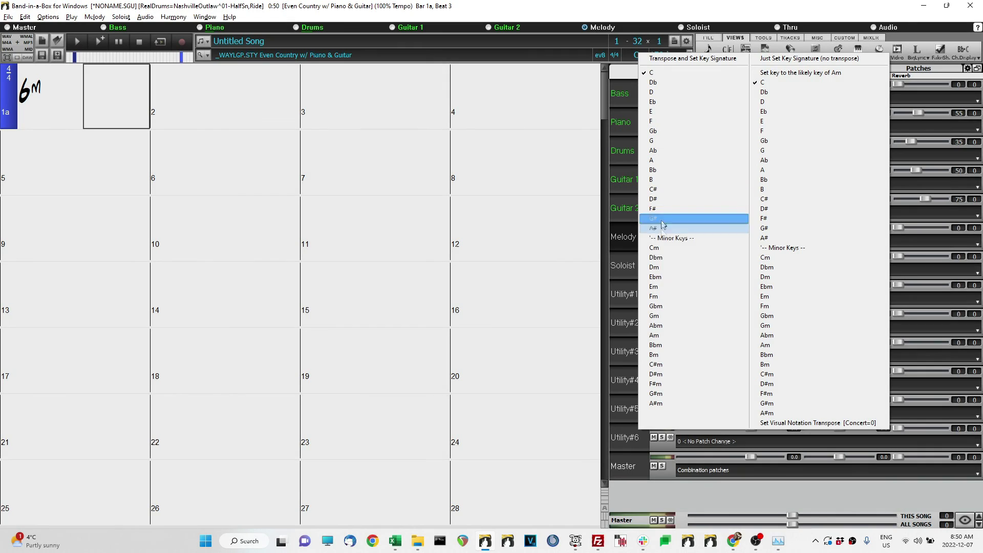
Transpose and set the song's key signature to Am, and enter a Dm chord at bar 3 followed by a C chord
{"action": "left_click", "coordinate": [668, 334]}
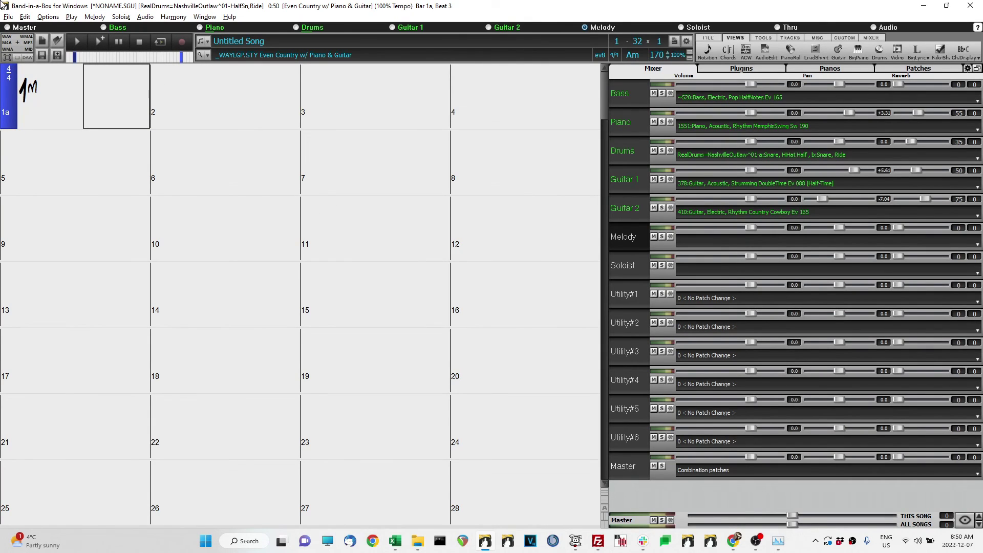
{"action": "left_click", "coordinate": [363, 110]}
{"action": "type", "text": "Dm"}
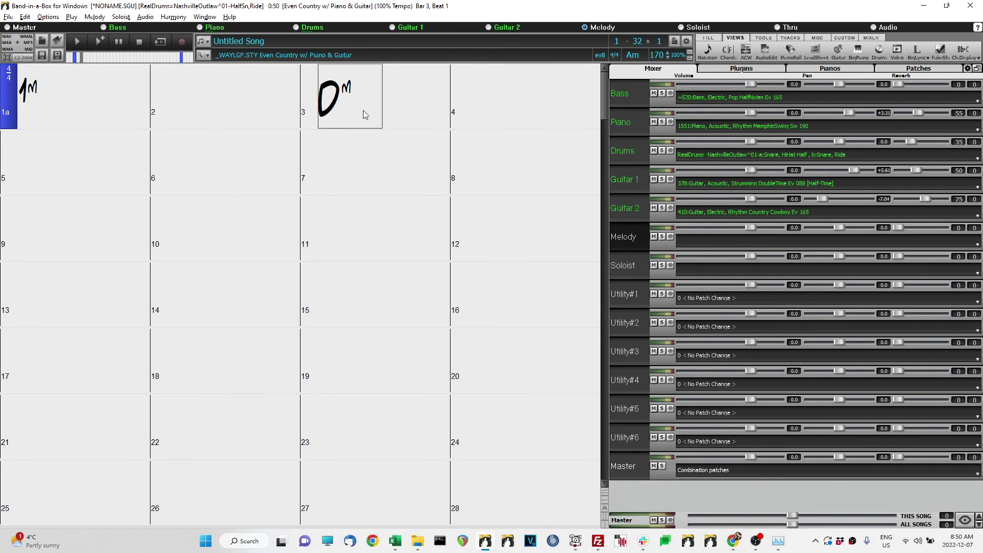
{"action": "key", "text": "Return"}
{"action": "key", "text": "Right"}
{"action": "type", "text": "C"}
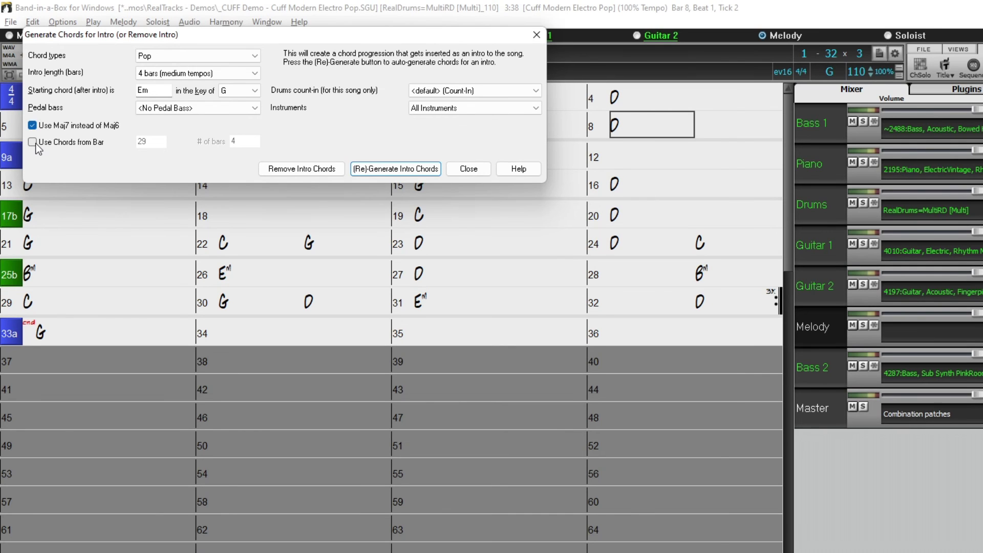
Generate a 4-bar intro that uses the chords from bar 29 and play the song
{"action": "left_click", "coordinate": [31, 143]}
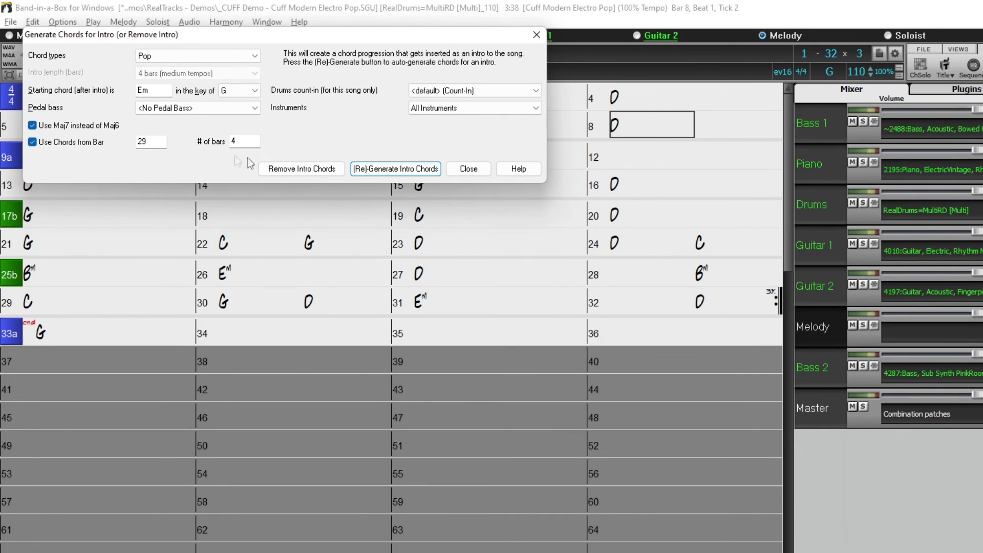
{"action": "left_click", "coordinate": [408, 171]}
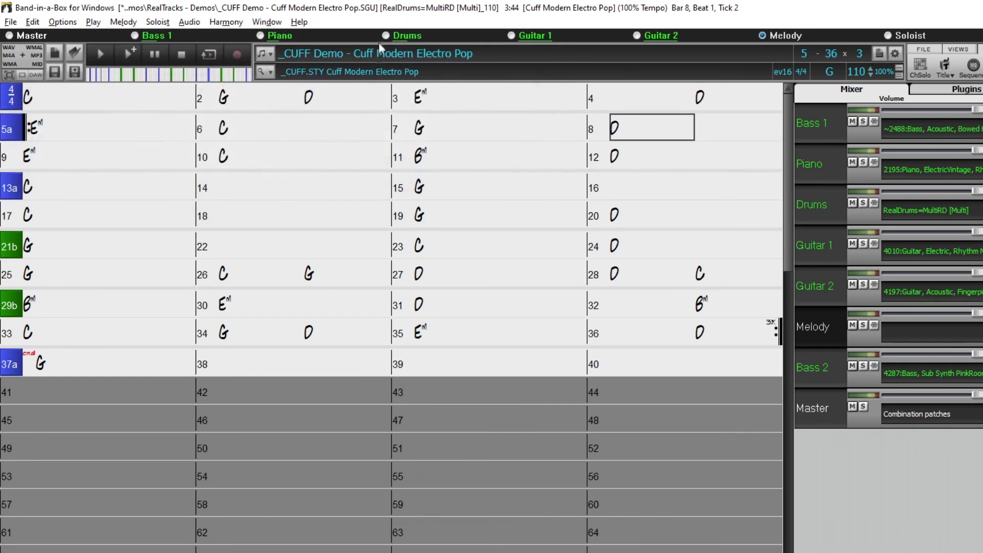
{"action": "key", "text": "space"}
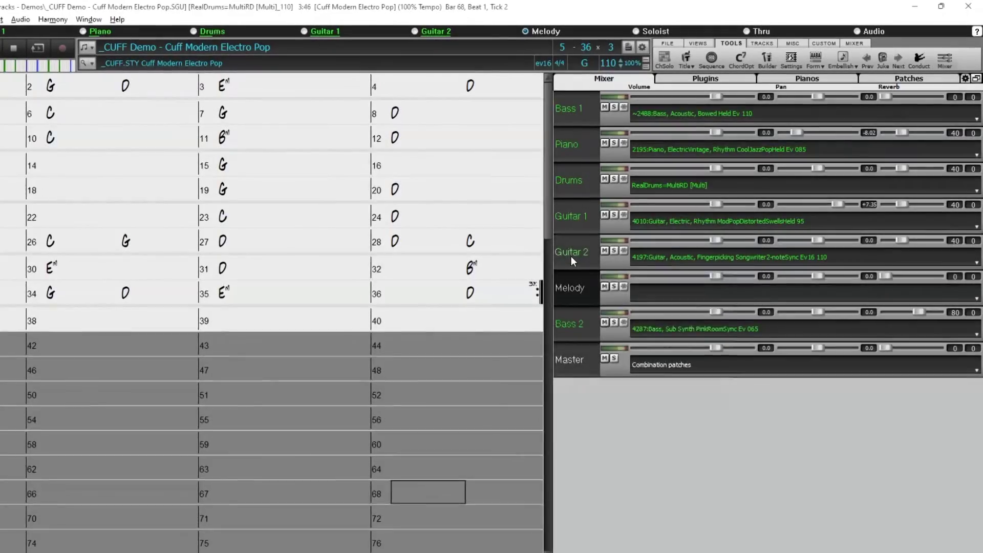
View the available options for the Guitar 2 track
{"action": "right_click", "coordinate": [570, 256]}
{"action": "mouse_move", "coordinate": [604, 484]}
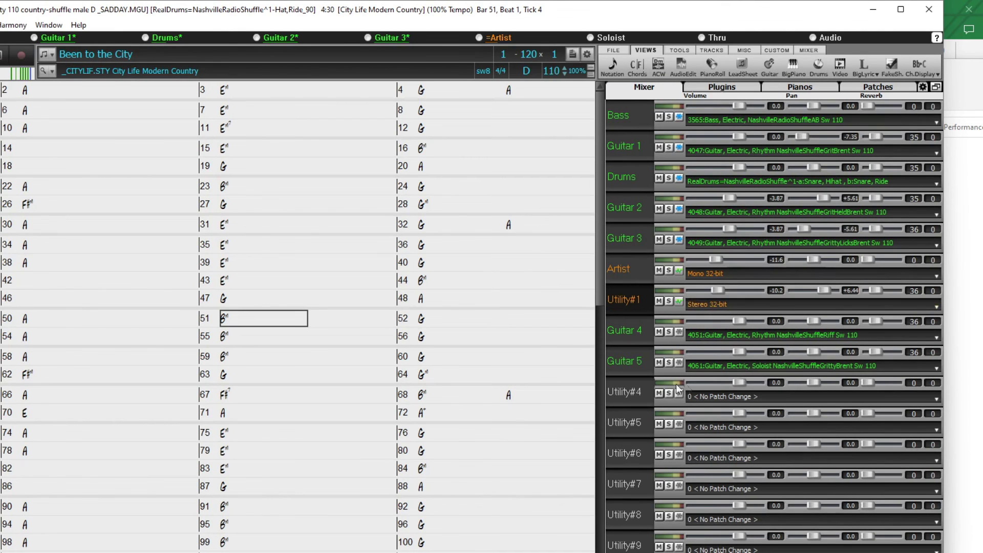
Move both the MIDI and audio of the Utility#1 track to Utility#4
{"action": "right_click", "coordinate": [633, 299]}
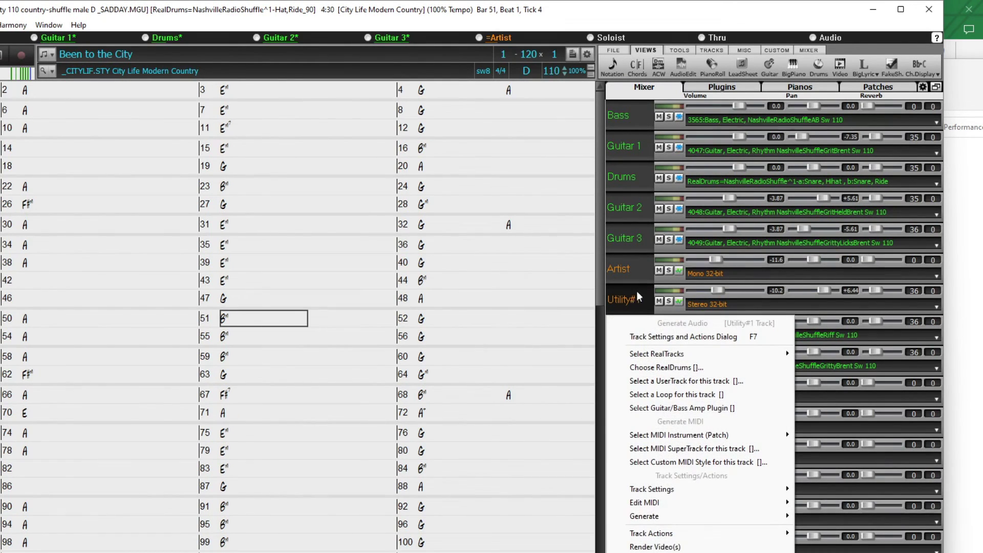
{"action": "mouse_move", "coordinate": [660, 533]}
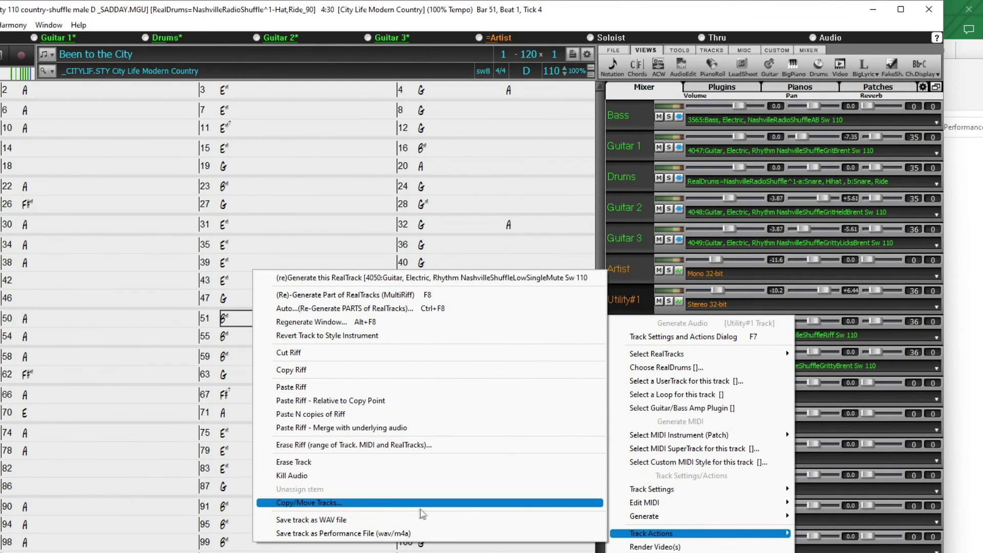
{"action": "left_click", "coordinate": [348, 504]}
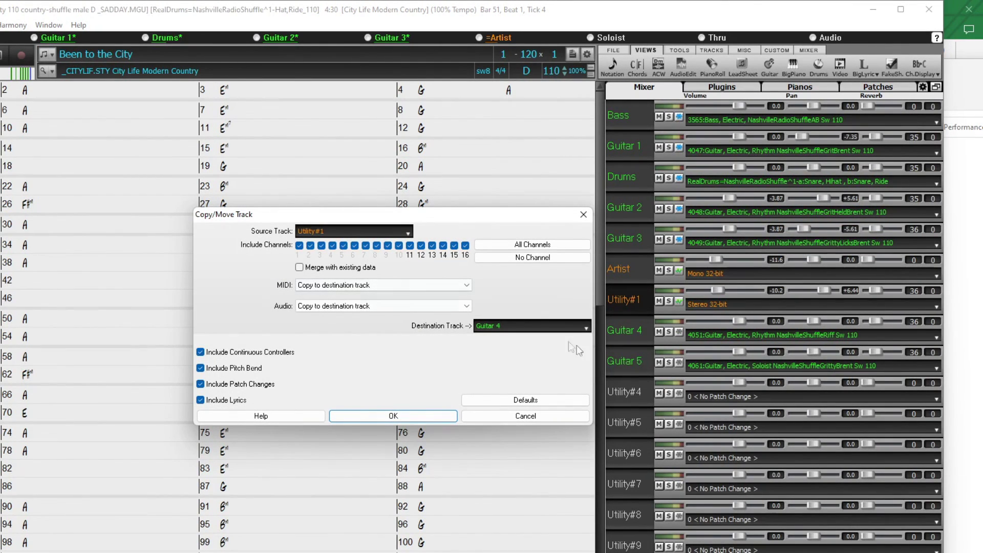
{"action": "left_click", "coordinate": [532, 326]}
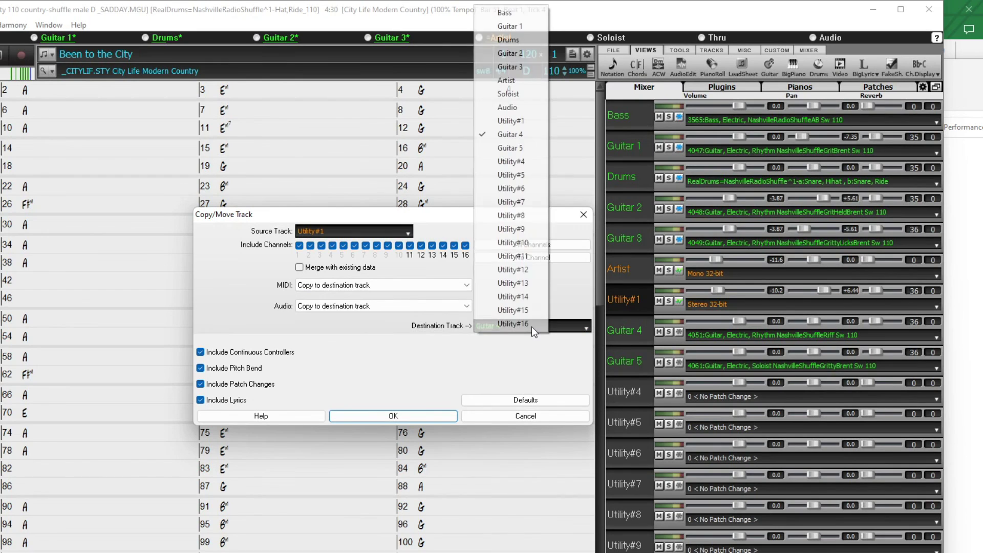
{"action": "left_click", "coordinate": [506, 160]}
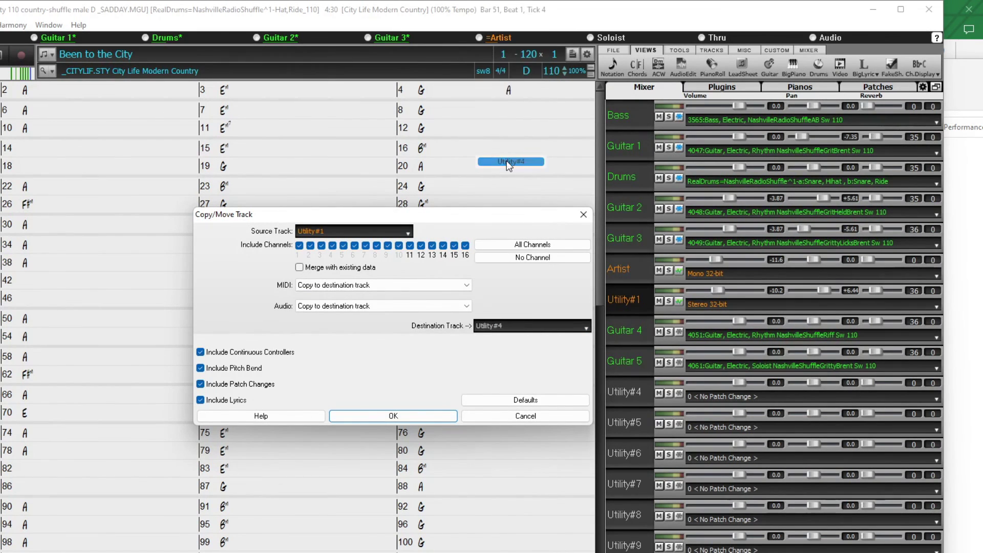
{"action": "left_click", "coordinate": [344, 286]}
{"action": "left_click", "coordinate": [351, 312]}
{"action": "left_click", "coordinate": [352, 310]}
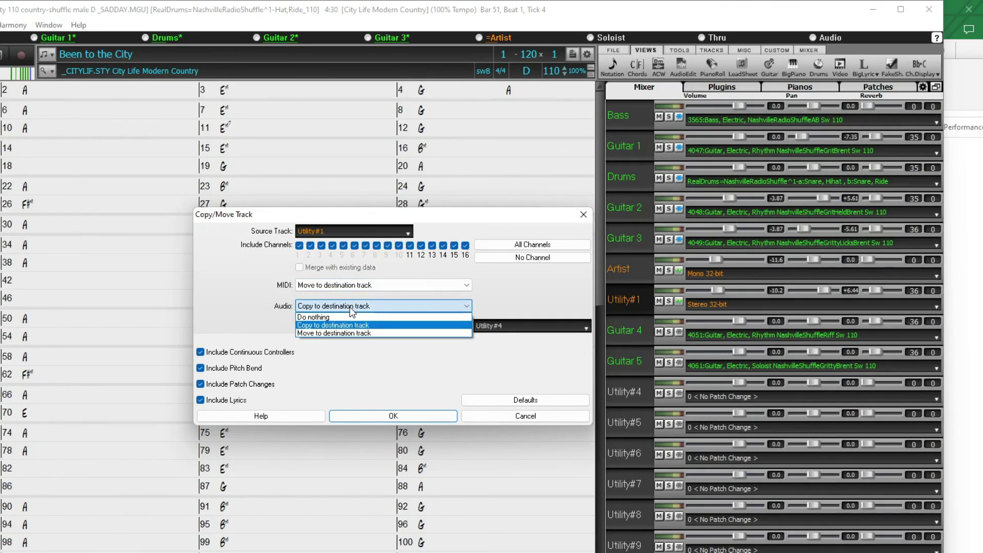
{"action": "left_click", "coordinate": [352, 334]}
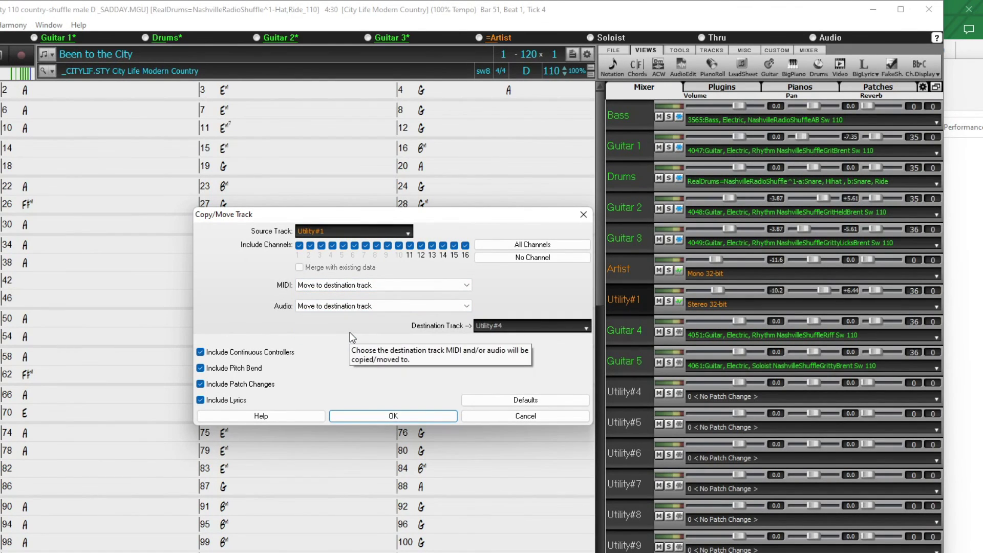
{"action": "left_click", "coordinate": [387, 417]}
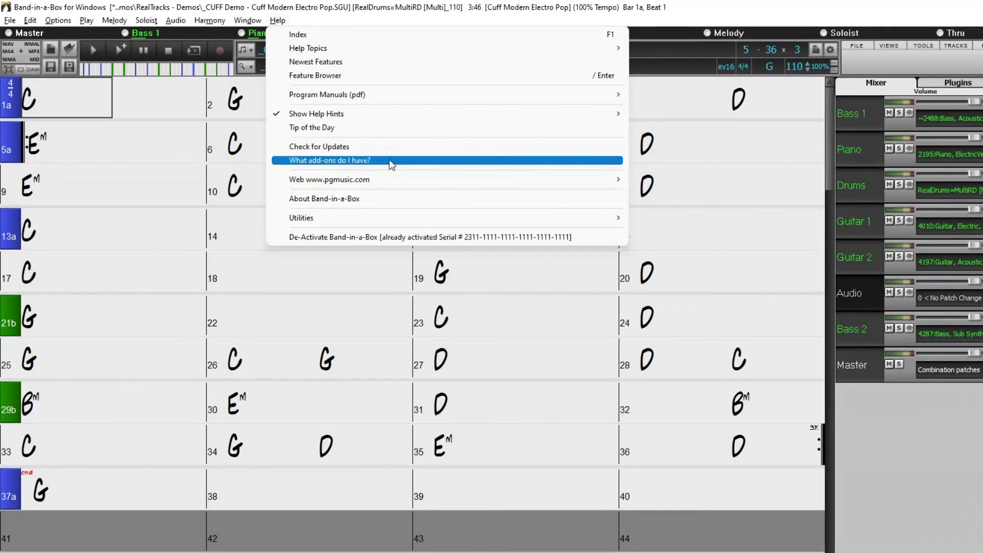
Check which Band-in-a-Box add-ons are installed
{"action": "left_click", "coordinate": [389, 160]}
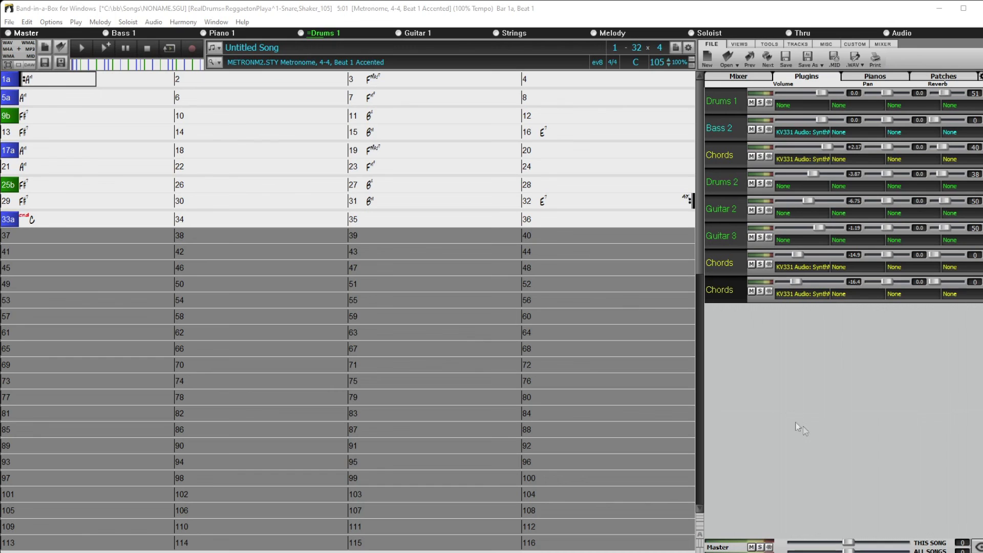
Show the Utility#8 and Utility#9 tracks in the mixer
{"action": "right_click", "coordinate": [973, 532]}
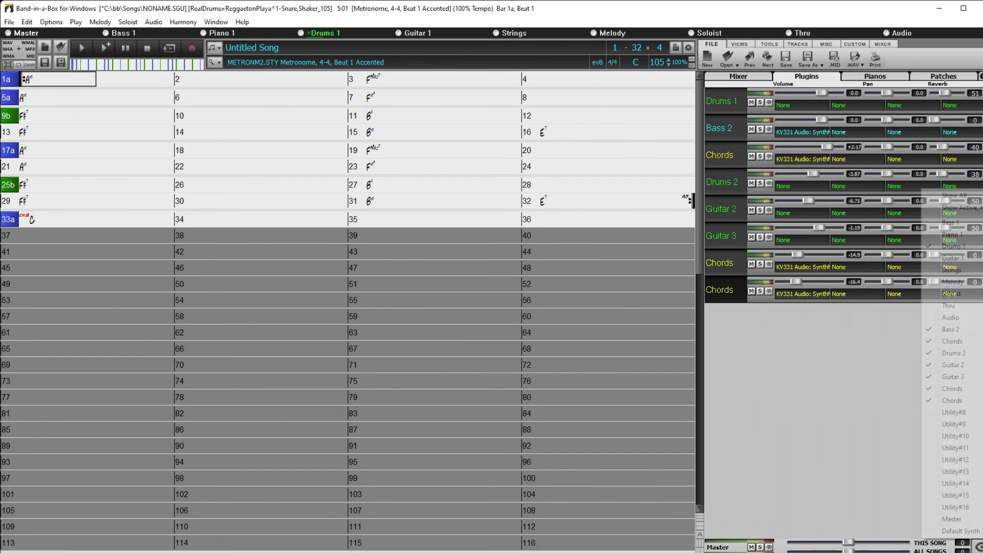
{"action": "left_click", "coordinate": [980, 419]}
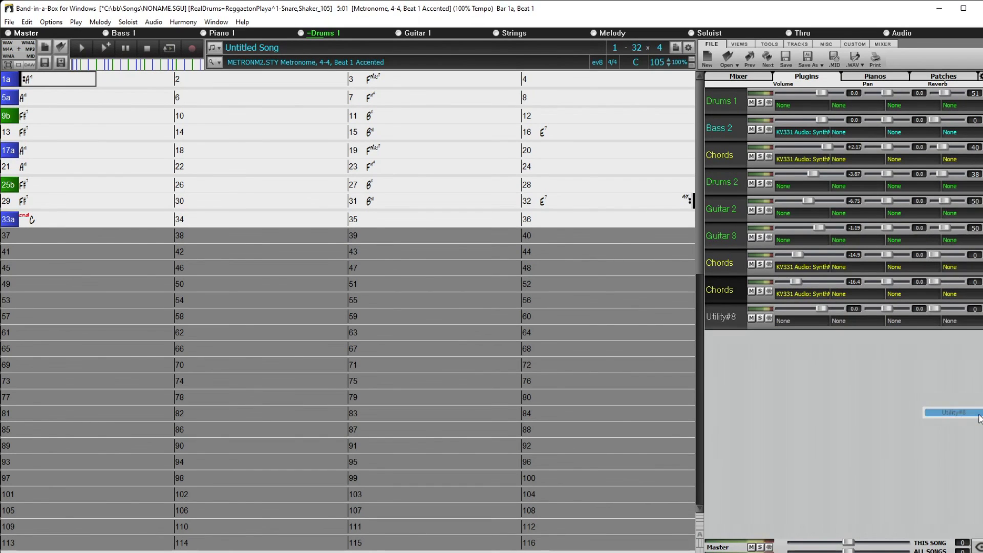
{"action": "right_click", "coordinate": [976, 546]}
{"action": "left_click", "coordinate": [954, 428]}
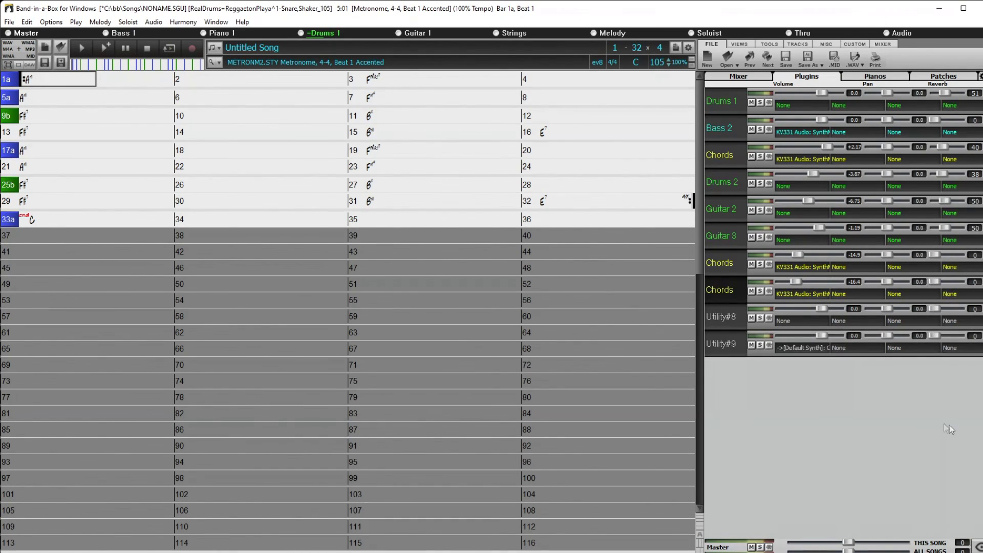
Insert the PG Tremolo plugin on the Utility#8 track and arm the track for live audio input
{"action": "left_click", "coordinate": [843, 323]}
{"action": "type", "text": "pg"}
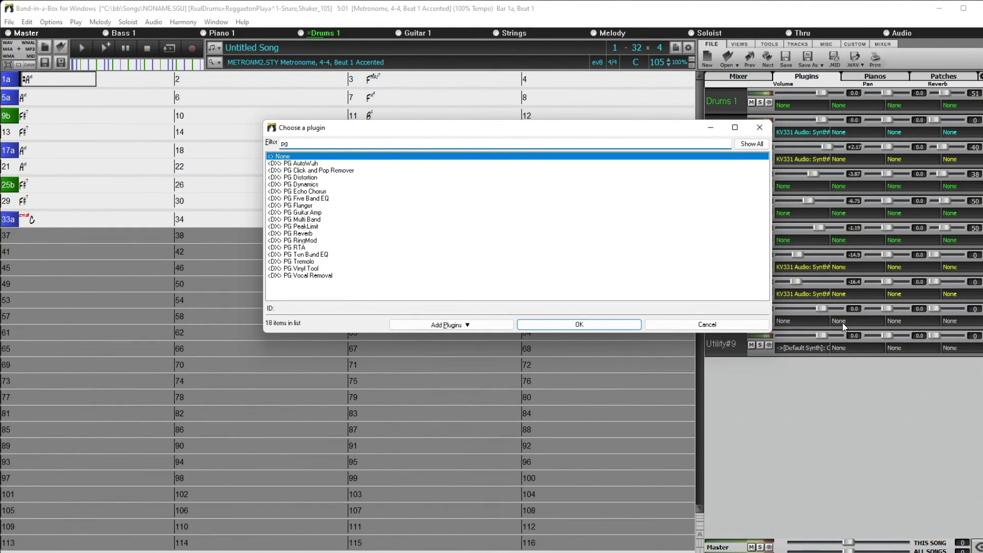
{"action": "left_click", "coordinate": [302, 262]}
{"action": "left_click", "coordinate": [556, 324]}
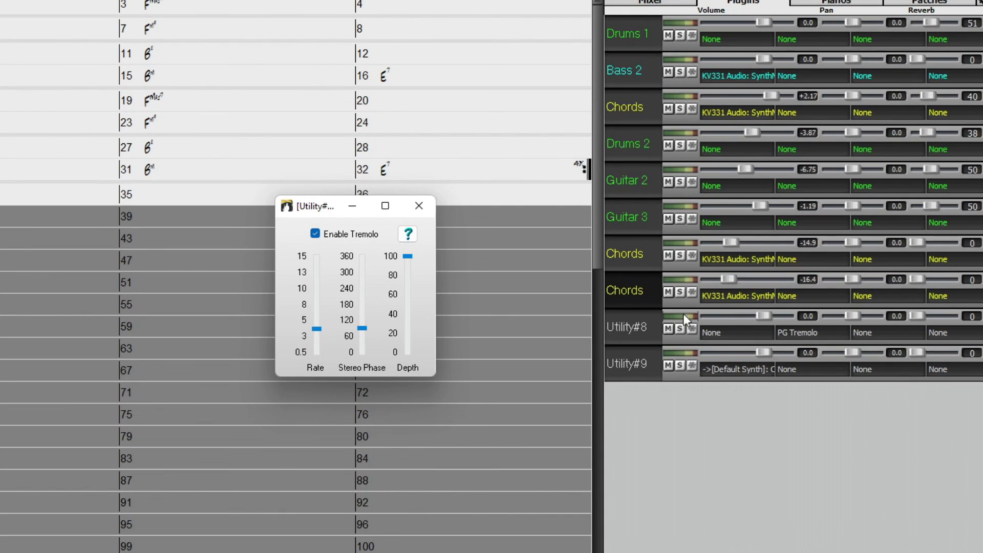
{"action": "left_click", "coordinate": [685, 317]}
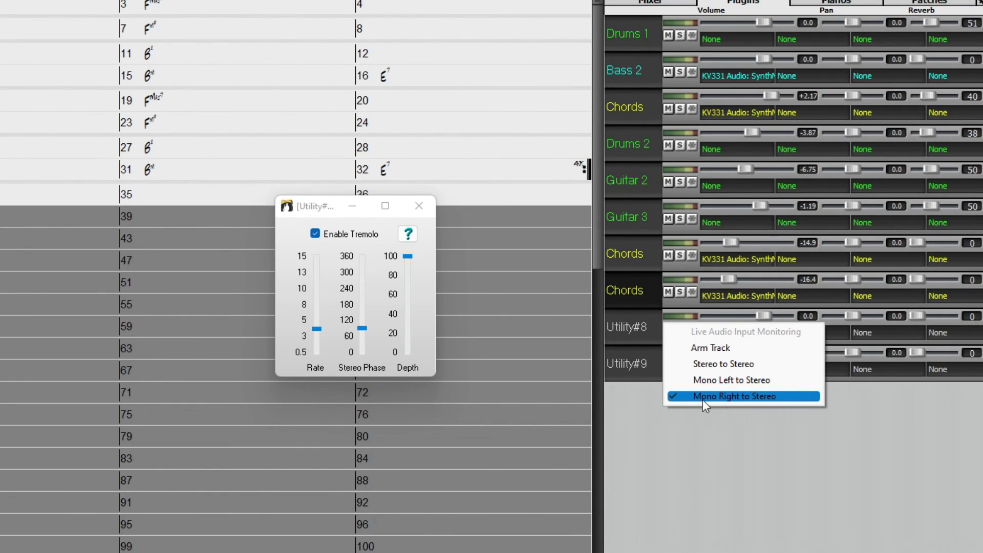
{"action": "left_click", "coordinate": [718, 349]}
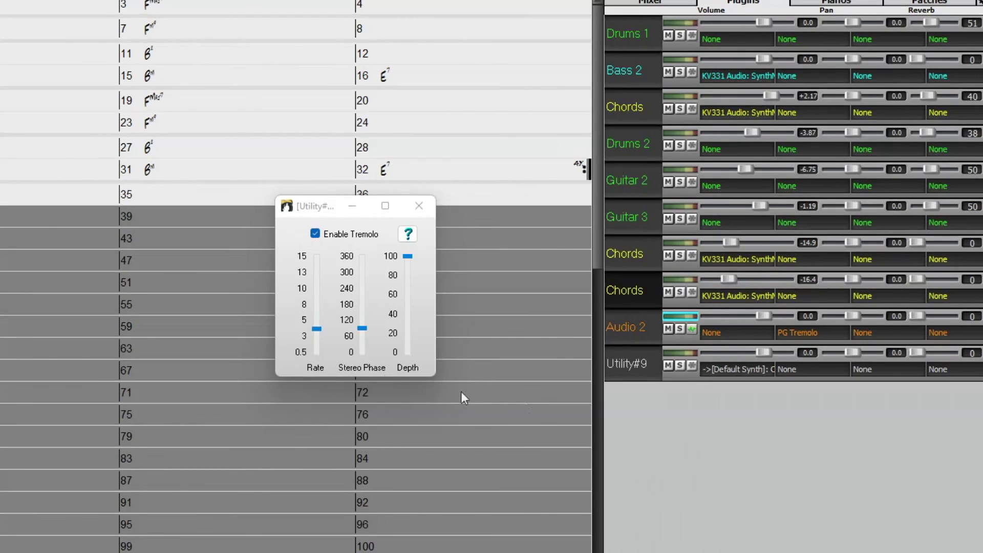
Insert the PG Distortion plugin on the Utility#9 track and arm that track for live audio input
{"action": "left_click", "coordinate": [787, 369]}
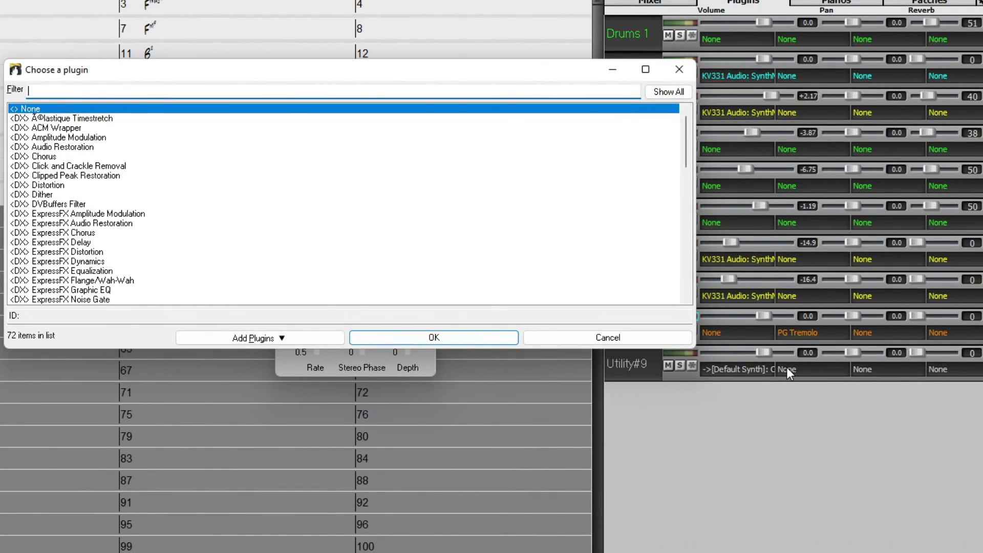
{"action": "type", "text": "pg"}
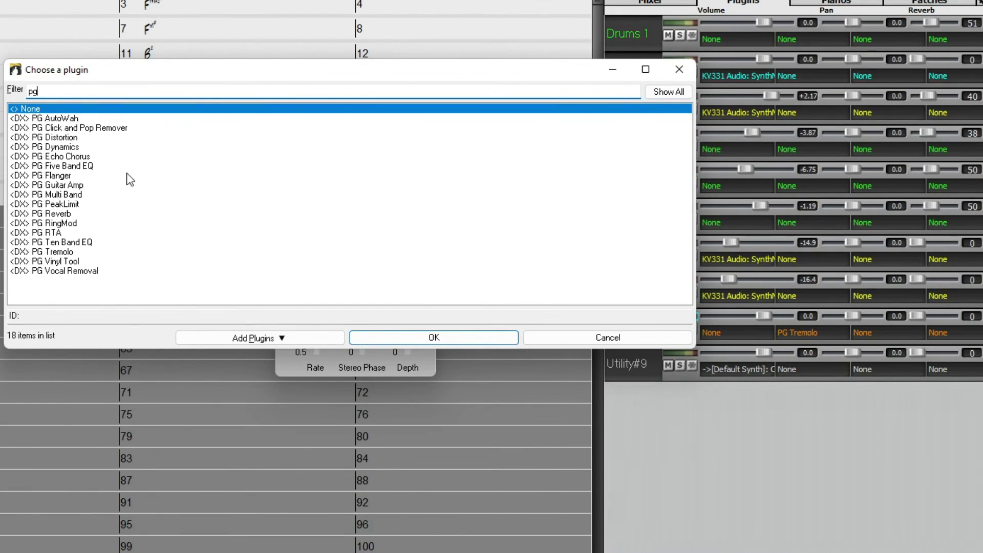
{"action": "left_click", "coordinate": [78, 138]}
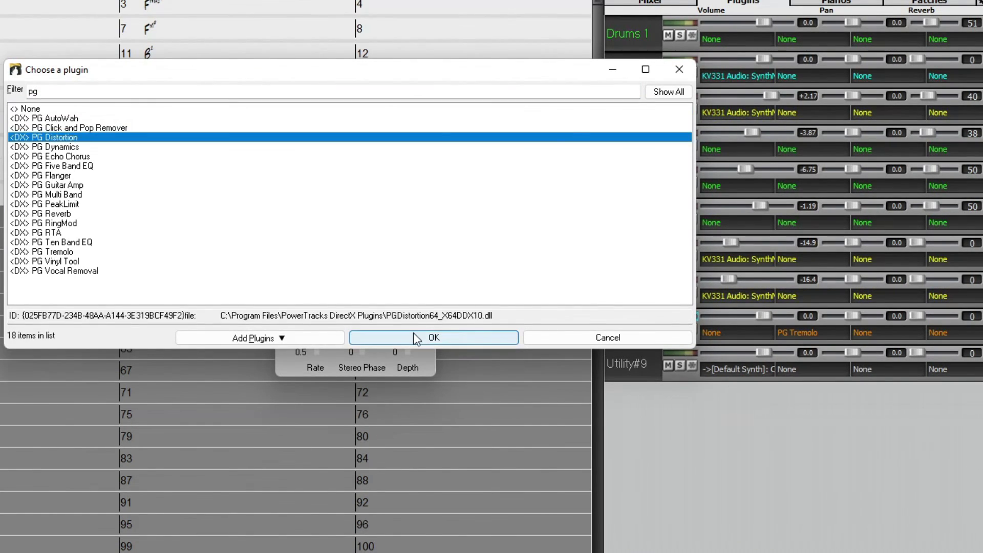
{"action": "left_click", "coordinate": [434, 338]}
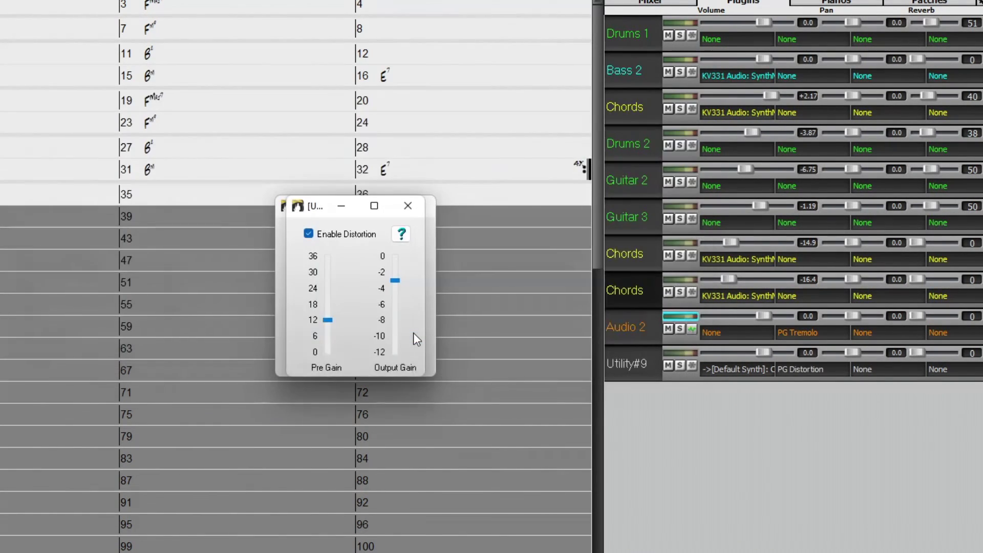
{"action": "left_click_drag", "start_coordinate": [307, 214], "coordinate": [186, 17]}
{"action": "left_click", "coordinate": [682, 352]}
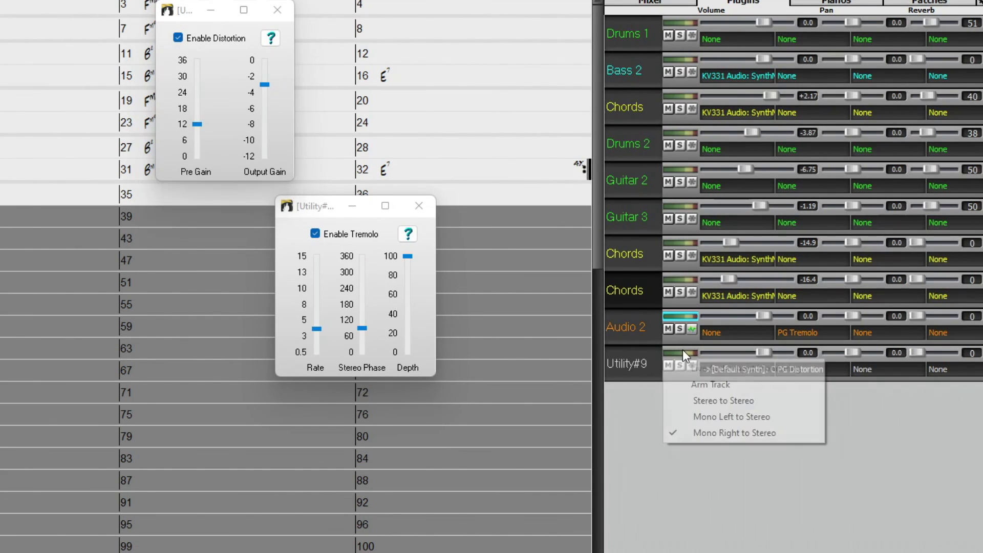
{"action": "left_click", "coordinate": [713, 388]}
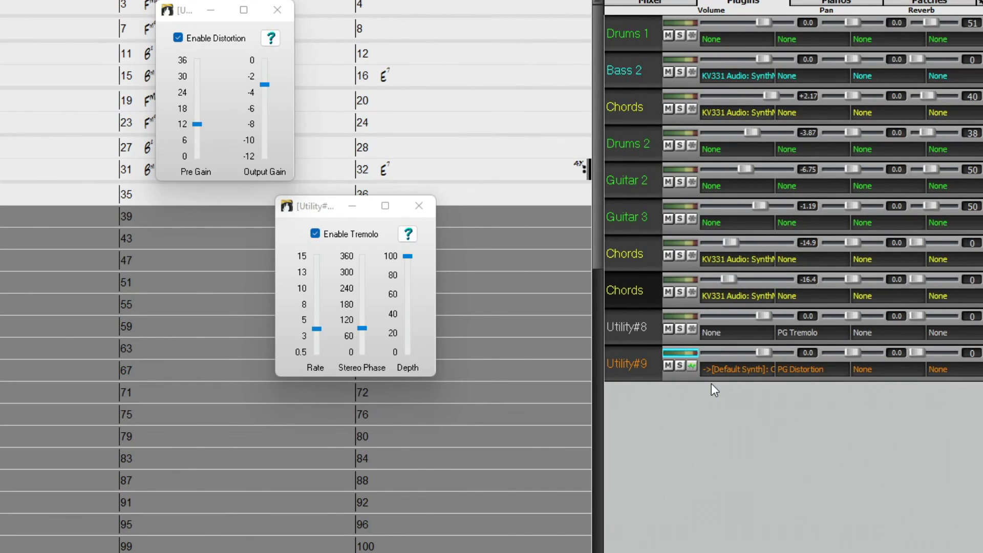
Switch the armed track back to Utility#8 with the tremolo effect
{"action": "right_click", "coordinate": [684, 314]}
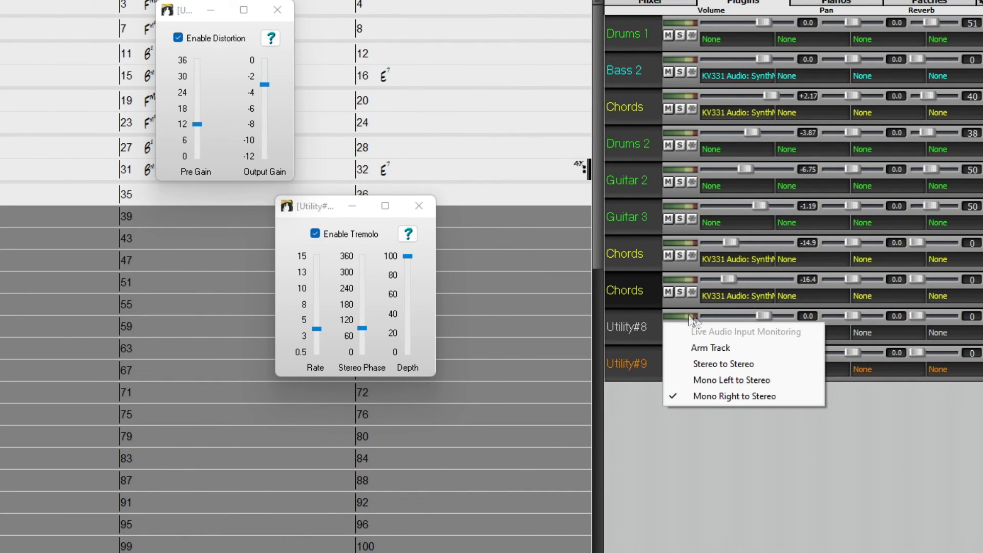
{"action": "left_click", "coordinate": [722, 346]}
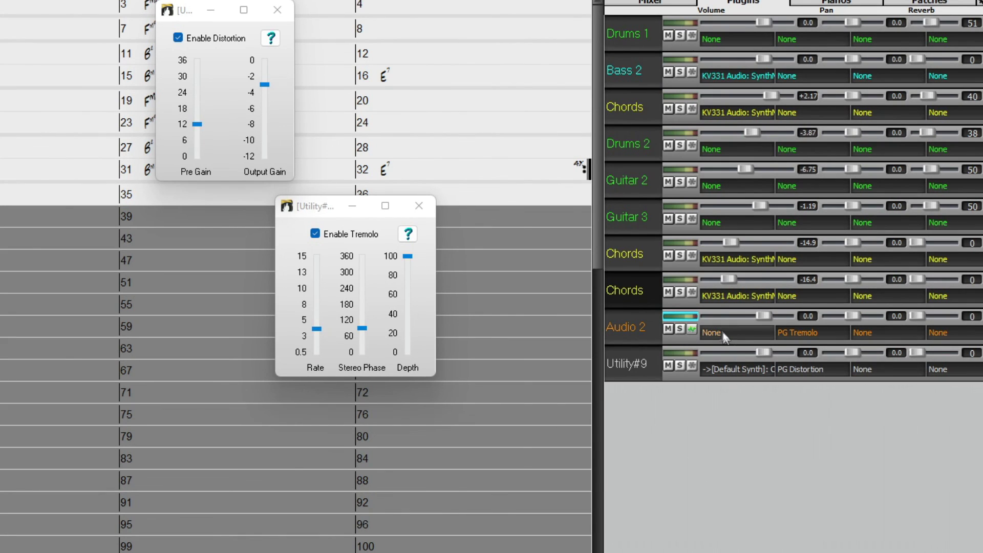
Try Stereo to Stereo input monitoring on the armed tremolo track and restore Mono Right to Stereo
{"action": "left_click", "coordinate": [686, 316]}
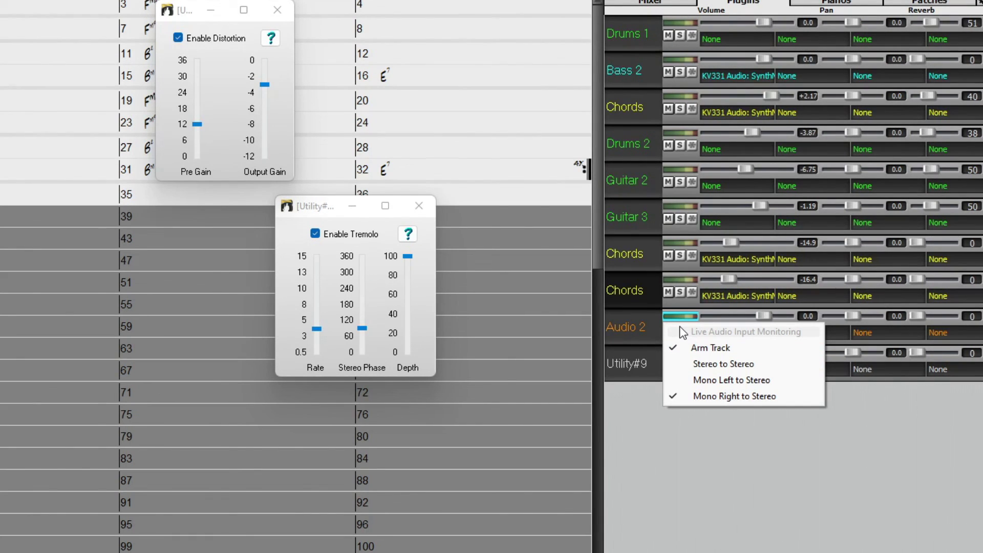
{"action": "left_click", "coordinate": [714, 365]}
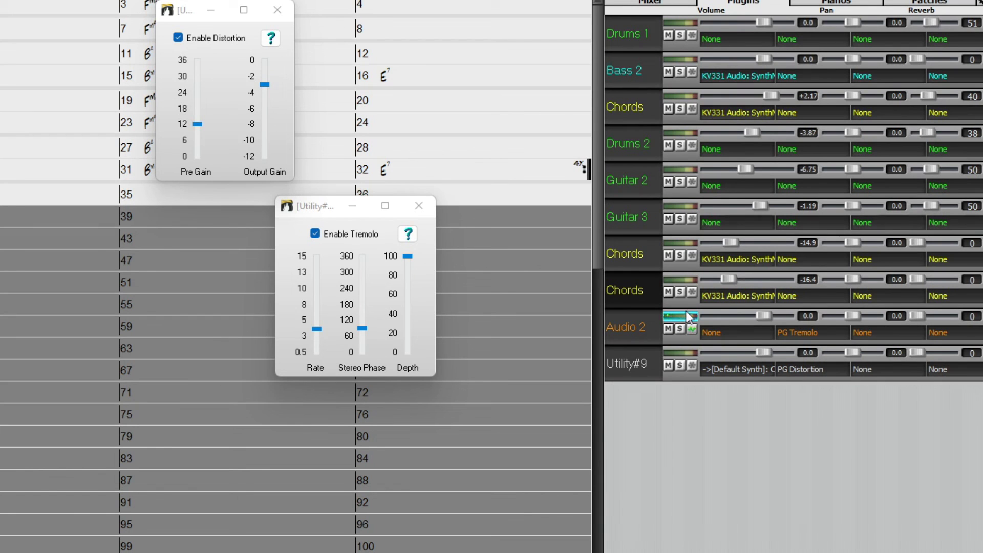
{"action": "left_click", "coordinate": [691, 328]}
{"action": "left_click", "coordinate": [679, 317]}
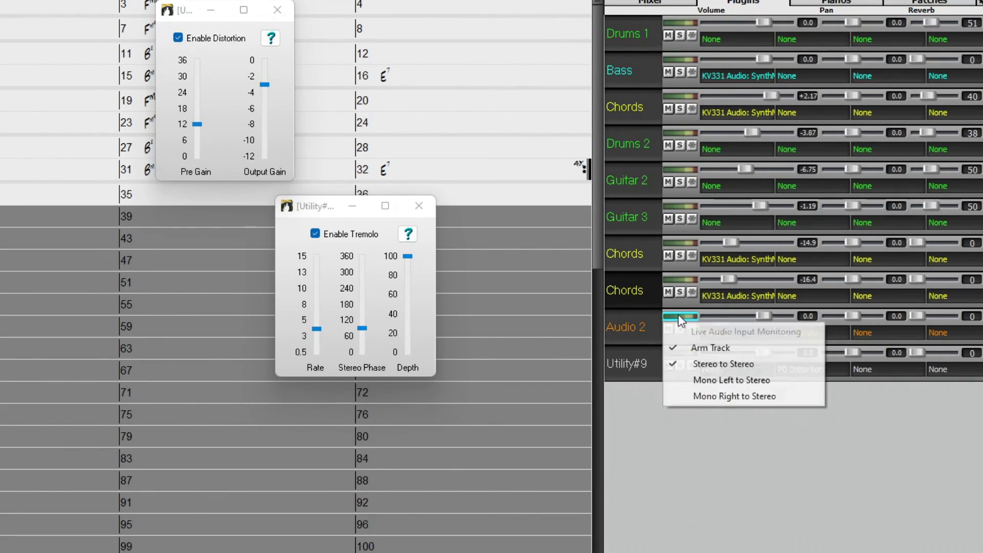
{"action": "left_click", "coordinate": [720, 397]}
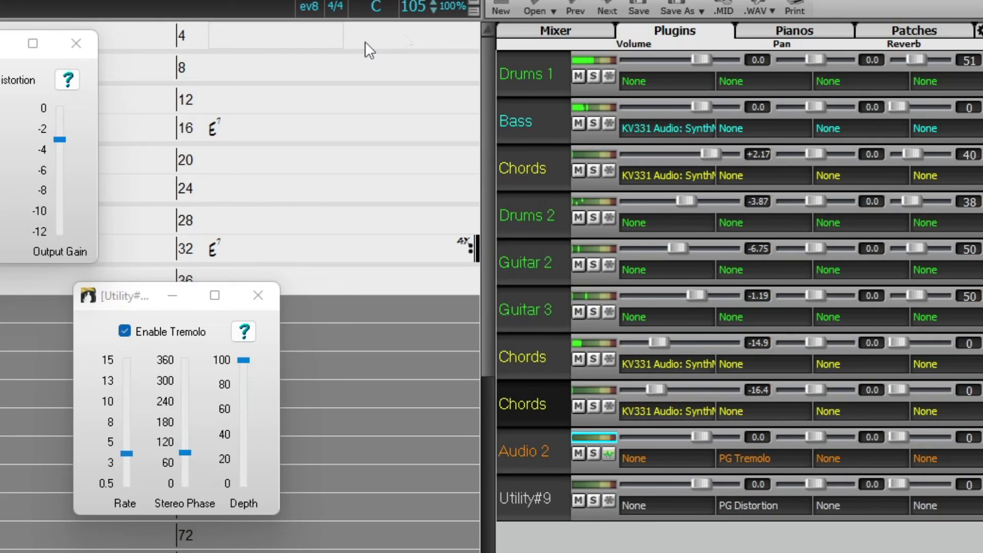
{"action": "mouse_move", "coordinate": [819, 58]}
{"action": "left_mouse_down"}
{"action": "mouse_move", "coordinate": [788, 60]}
{"action": "mouse_move", "coordinate": [829, 57]}
{"action": "left_mouse_up"}
{"action": "double_click", "coordinate": [829, 58]}
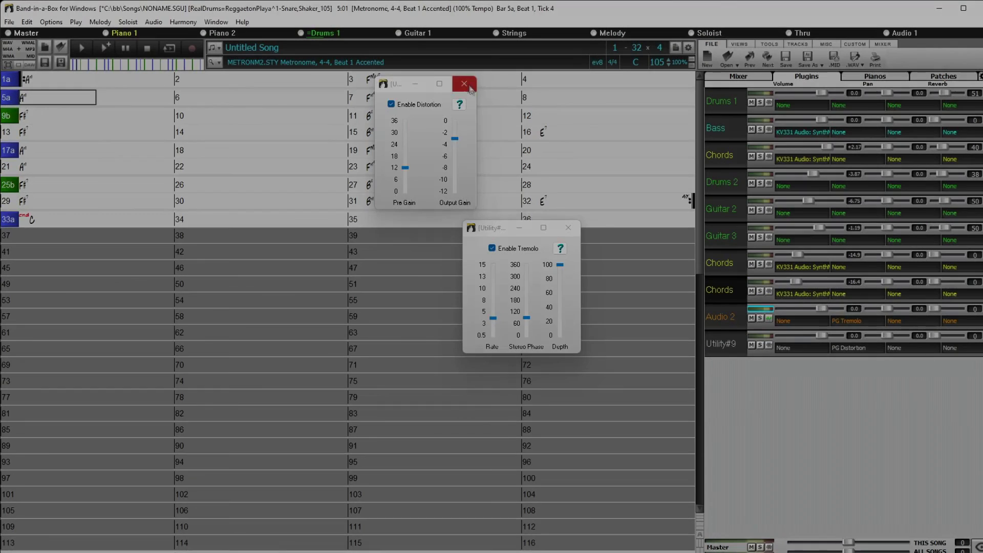
Close the distortion window, move the tremolo window aside, and record audio to the Audio 2 track from the start of the song
{"action": "left_click", "coordinate": [464, 84]}
{"action": "left_click_drag", "start_coordinate": [502, 229], "coordinate": [586, 368]}
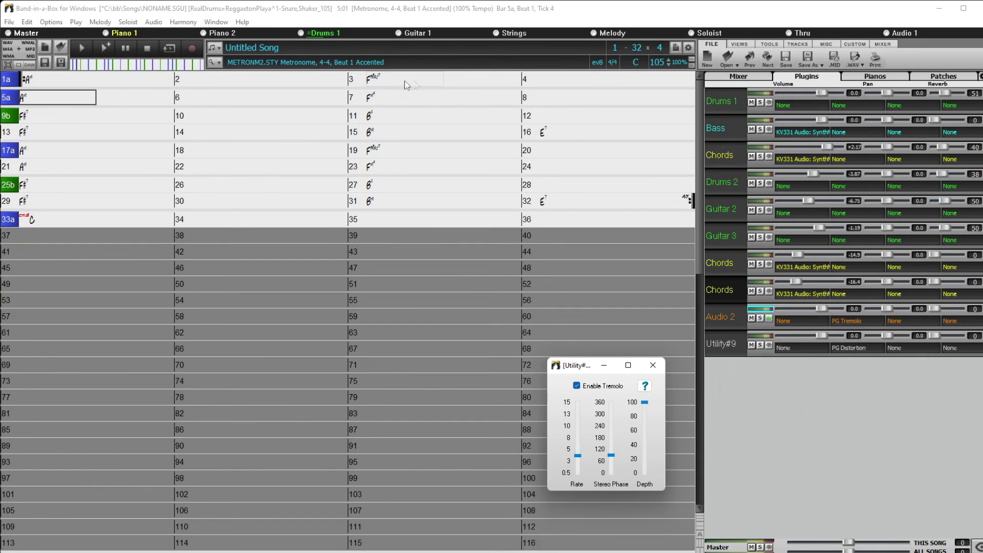
{"action": "left_click", "coordinate": [192, 48]}
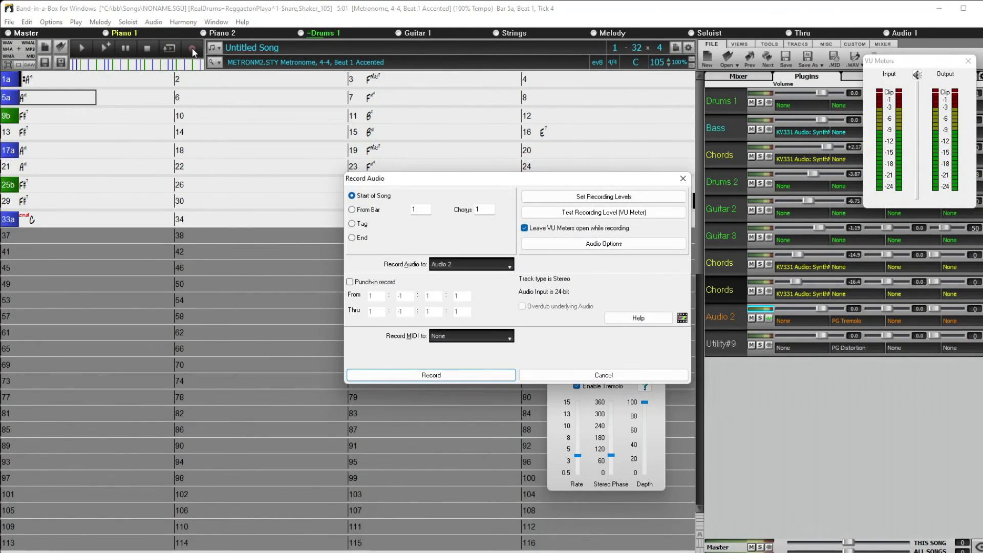
{"action": "left_click", "coordinate": [461, 376]}
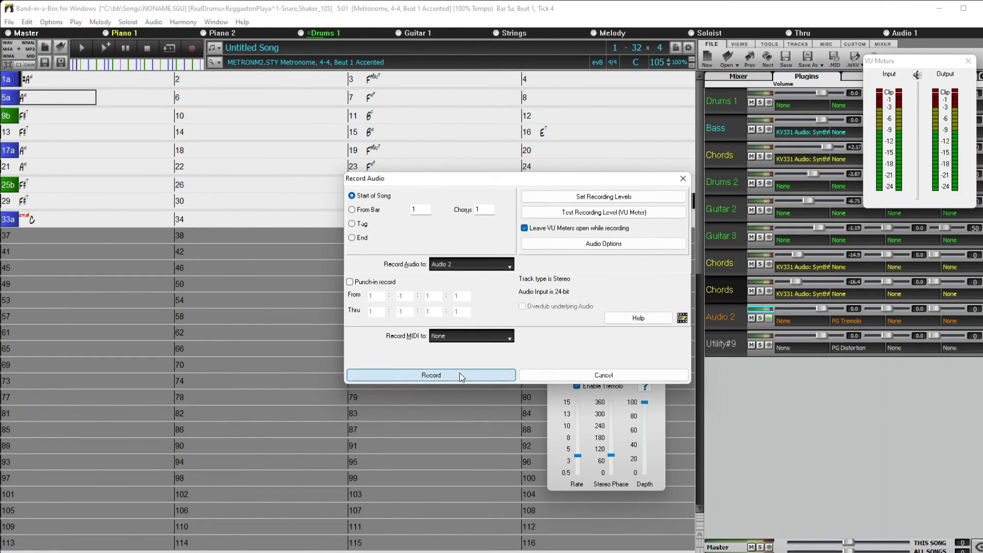